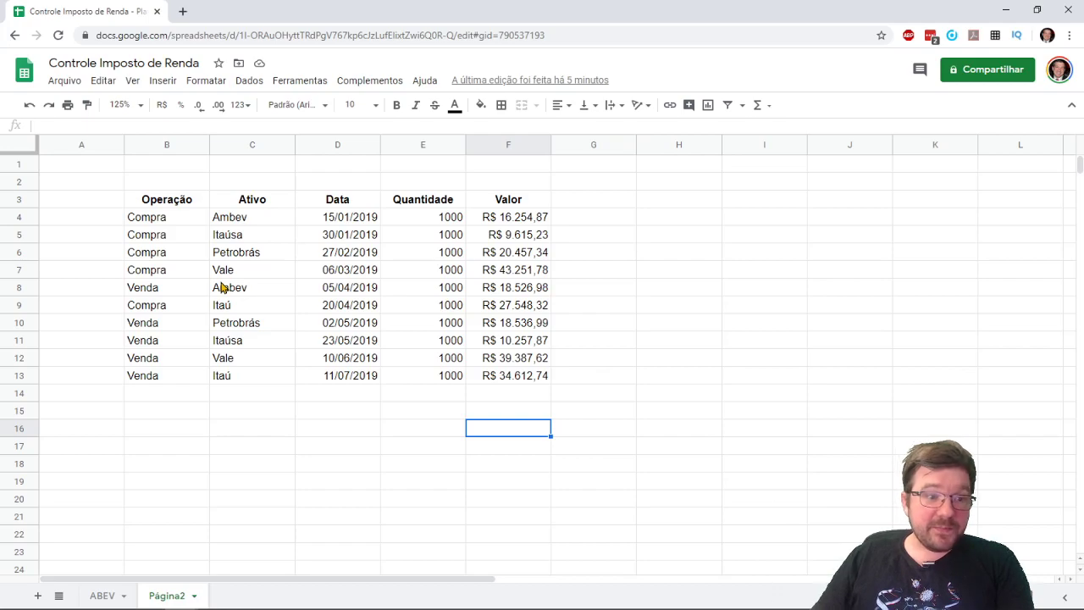
click(144, 224)
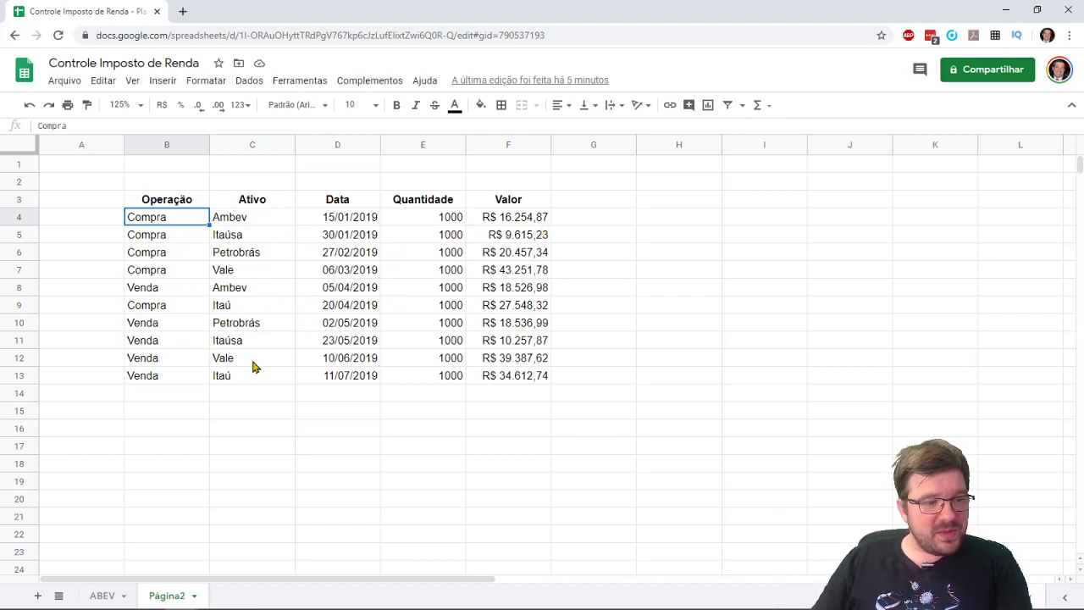
click(513, 553)
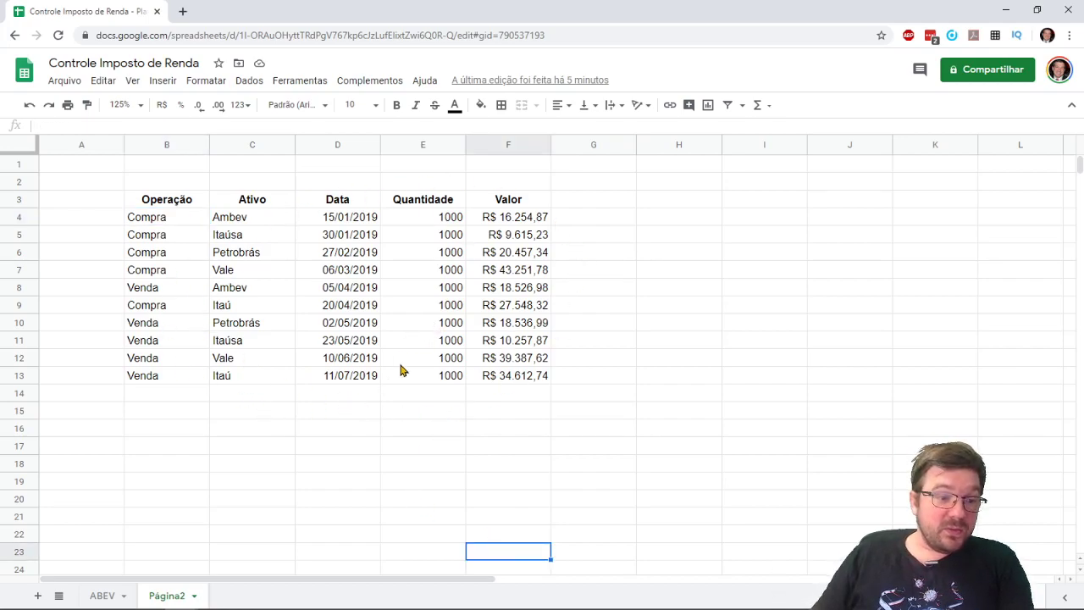
Enter the month headings Janeiro, Fevereiro and Março in cells H3 to J3
drag(416, 580, 494, 581)
click(581, 200)
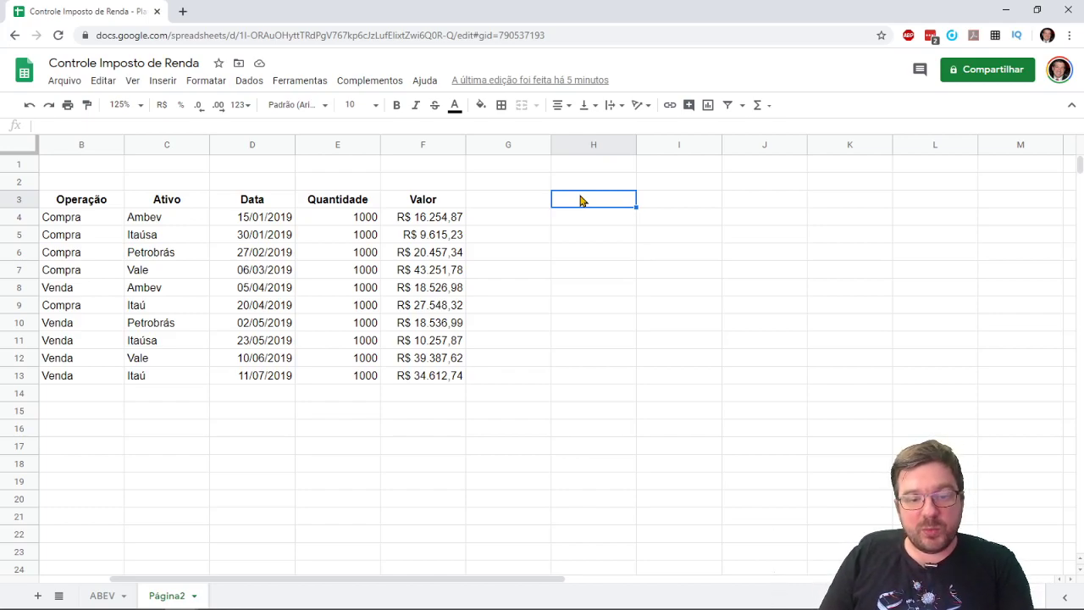
text(Janeiro)
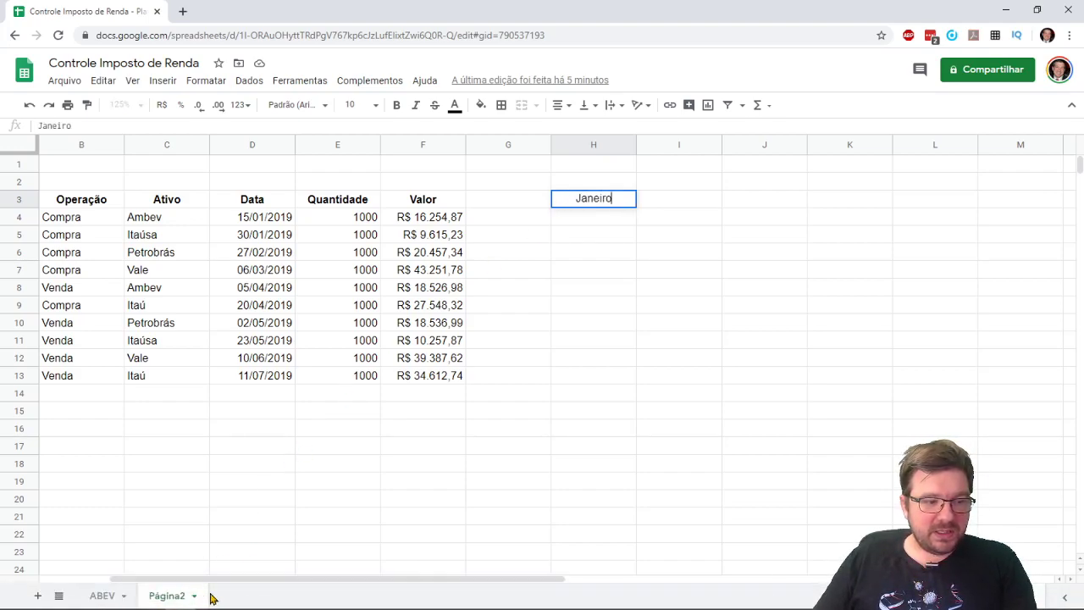
click(681, 206)
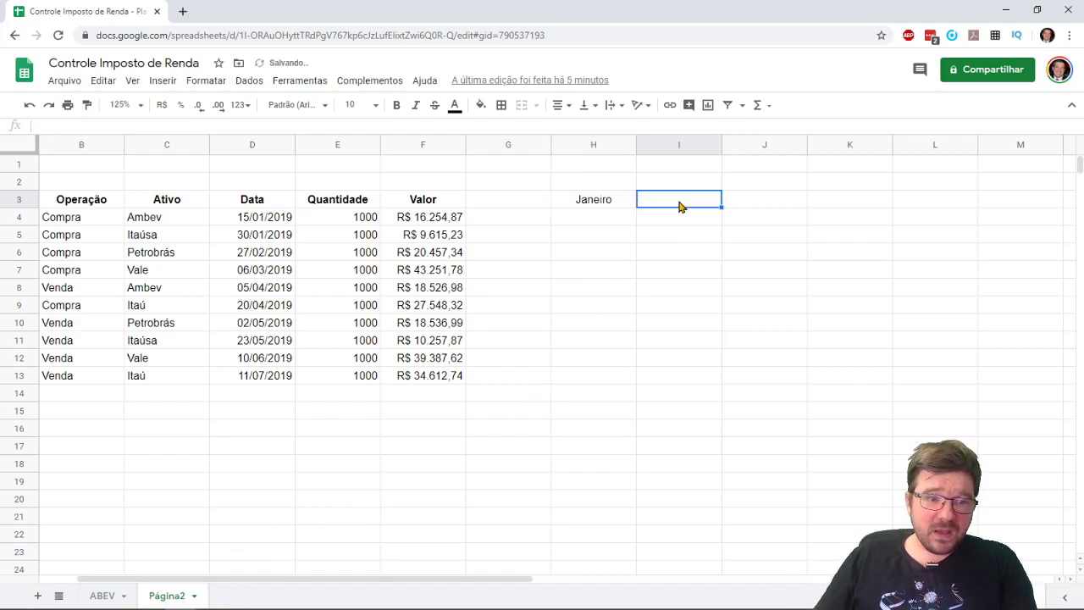
text(Feve)
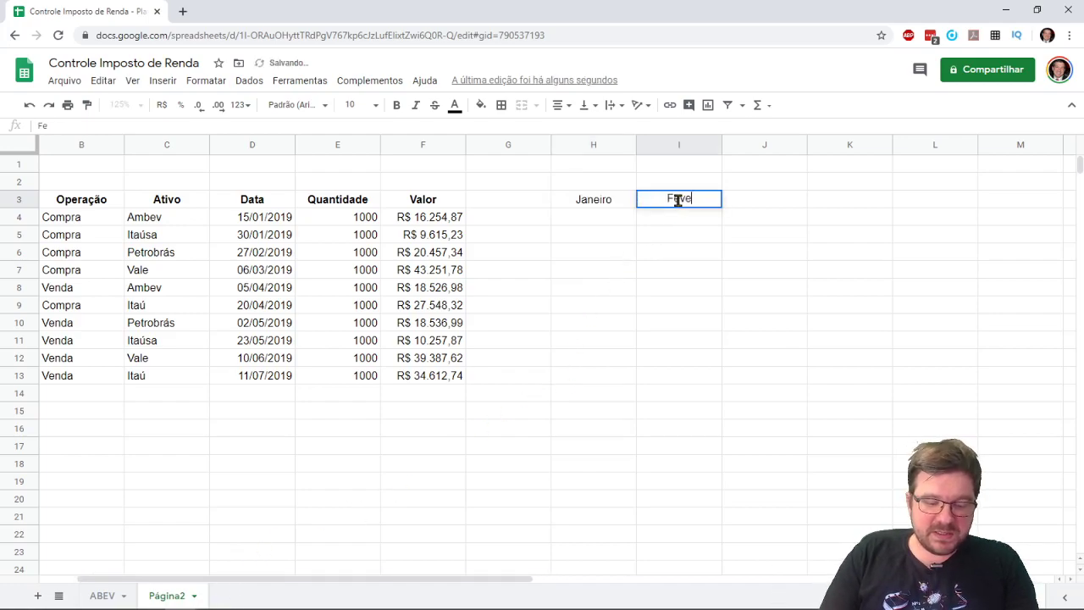
text(reiro)
key(Tab)
text(marc)
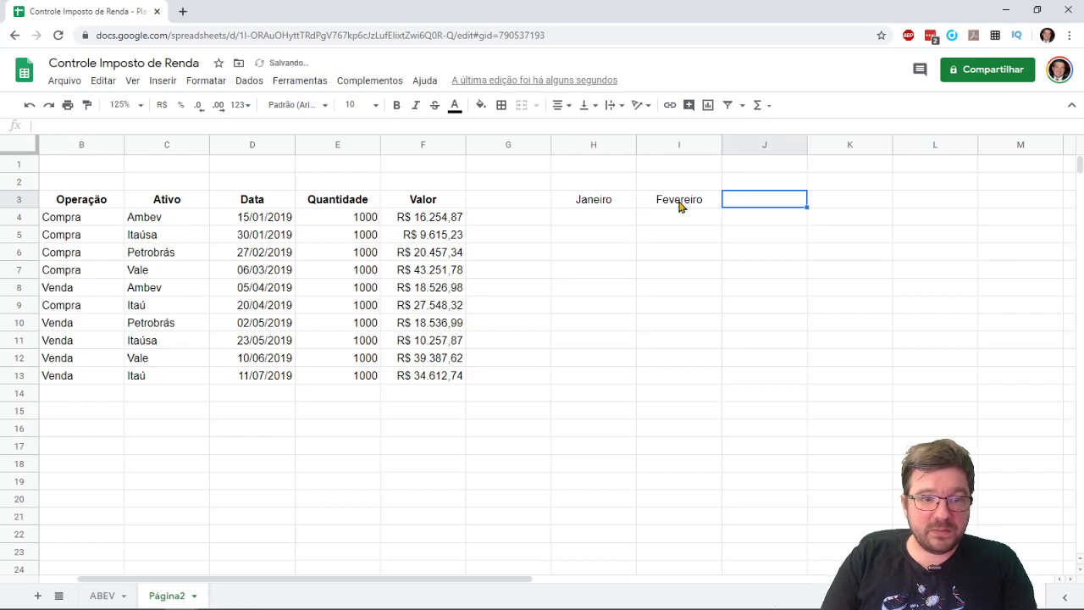
text(o)
key(Tab)
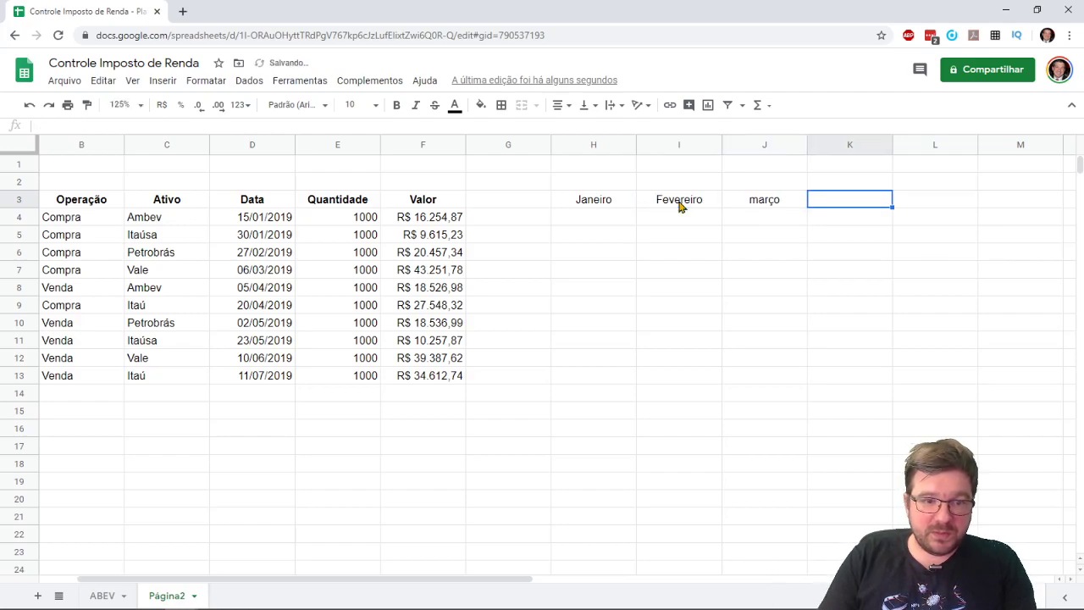
key(Left)
text(Março)
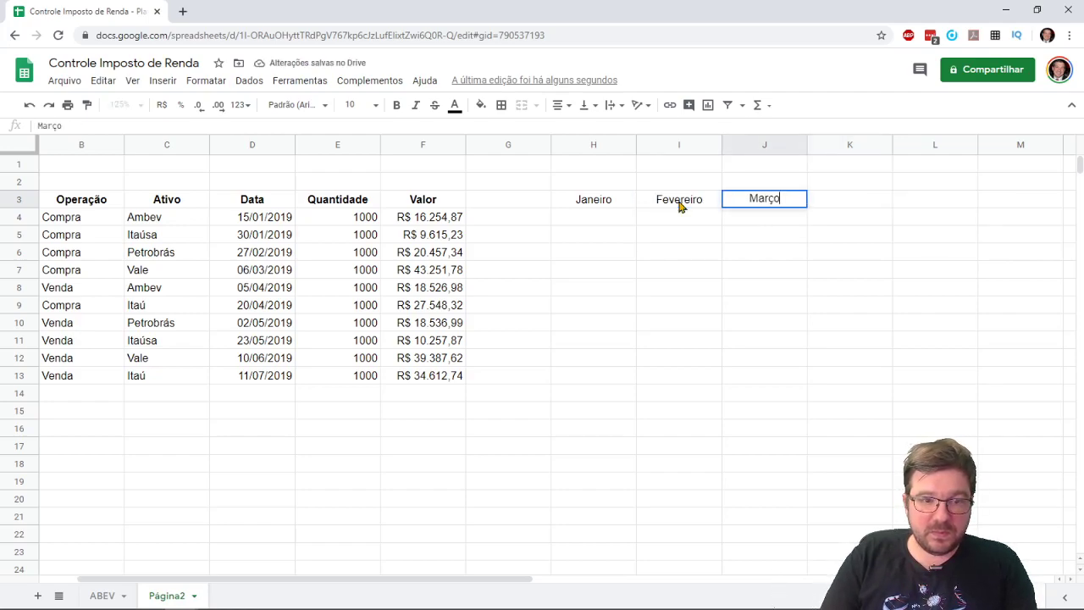
Continue the month headings with Abril, Maio, Junho and Julho in cells K3 to N3
key(Tab)
text(Abril)
key(Tab)
text(Maio)
key(Tab)
text(Junho)
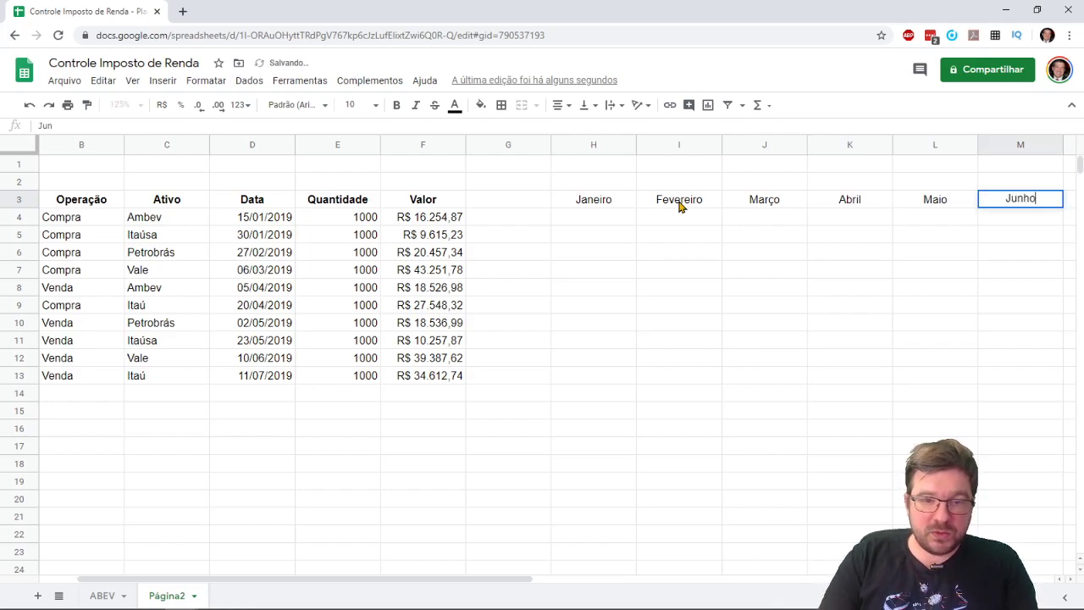
key(Tab)
text(Julho)
key(Return)
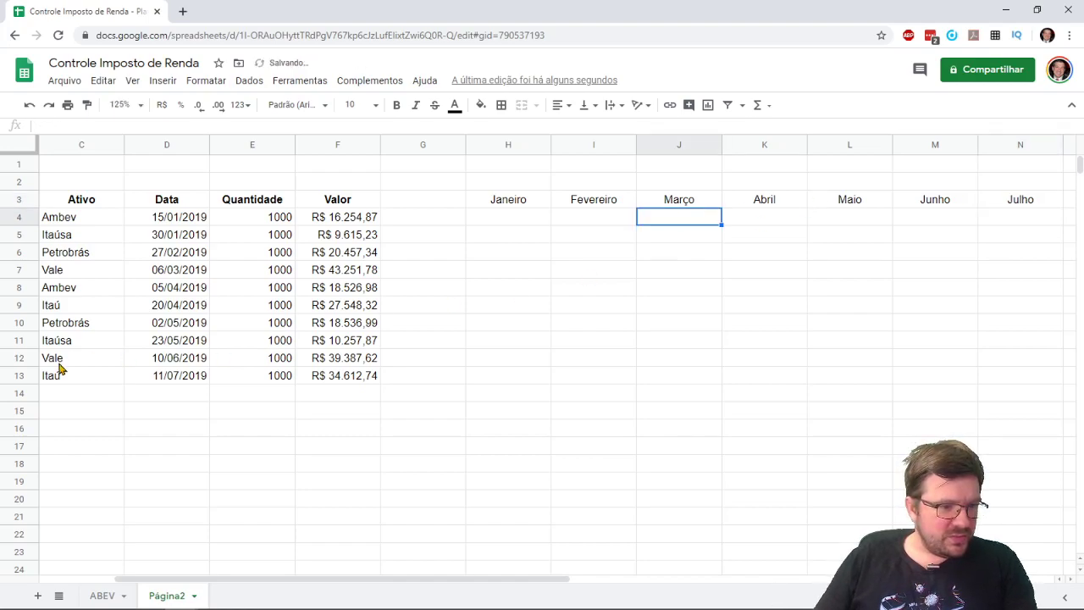
Insert one empty column to the right of column G, before the month headings
drag(511, 589, 452, 578)
click(772, 314)
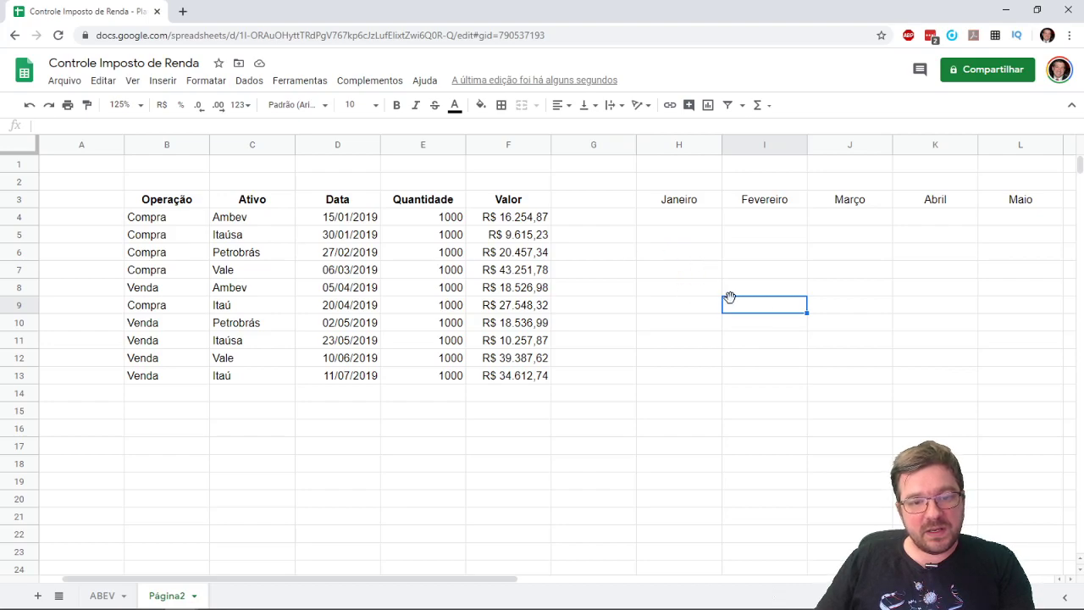
click(615, 345)
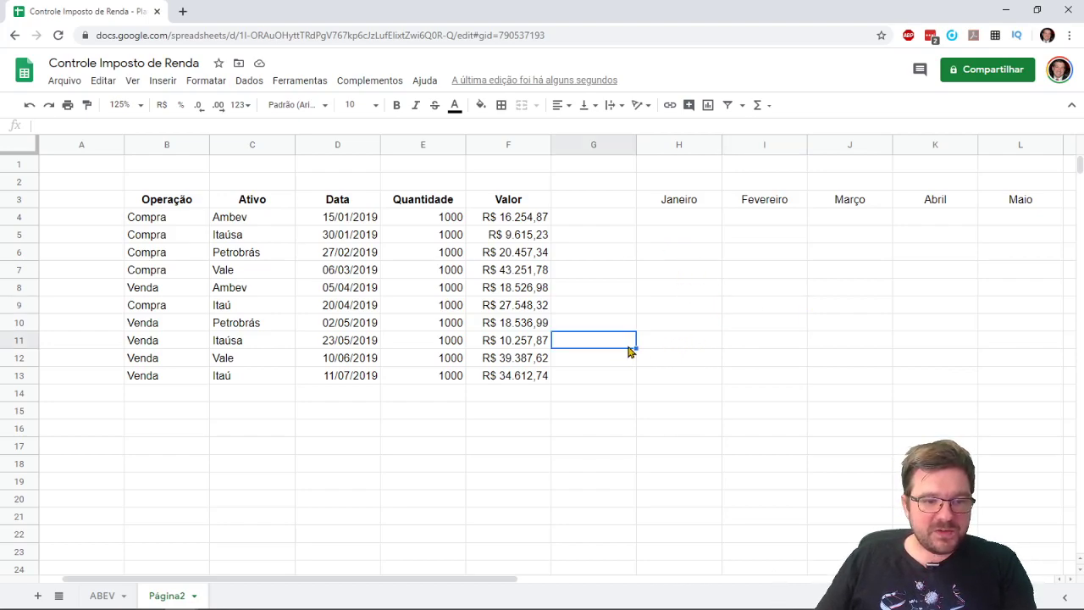
click(605, 150)
right_click(605, 149)
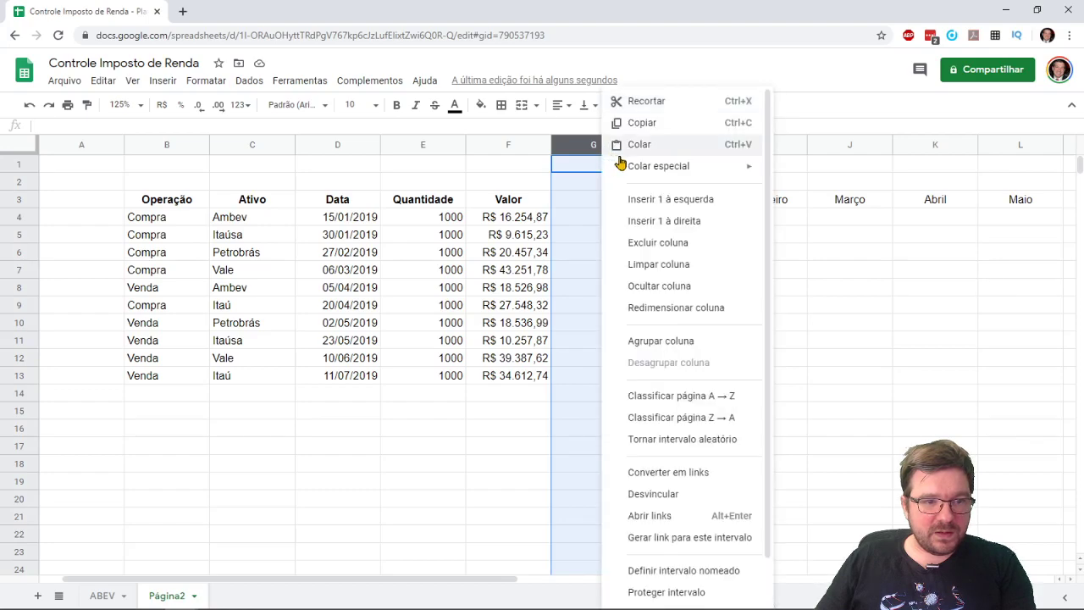
click(691, 222)
Enter the row labels Resultado in cell H10 and Imposto in cell H11
click(678, 330)
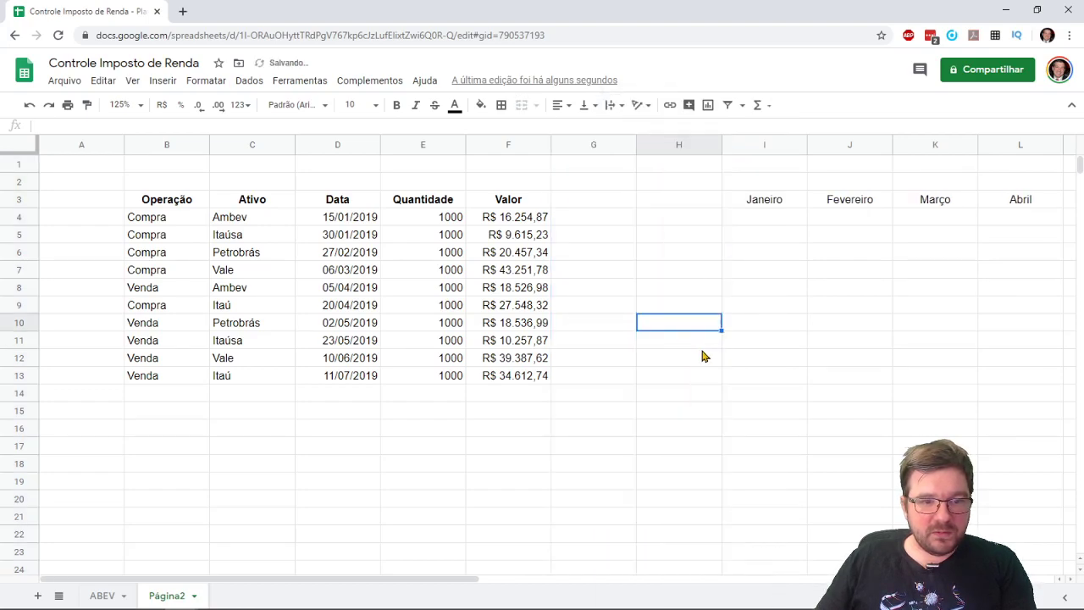
text(T)
text(esu)
key(BackSpace)
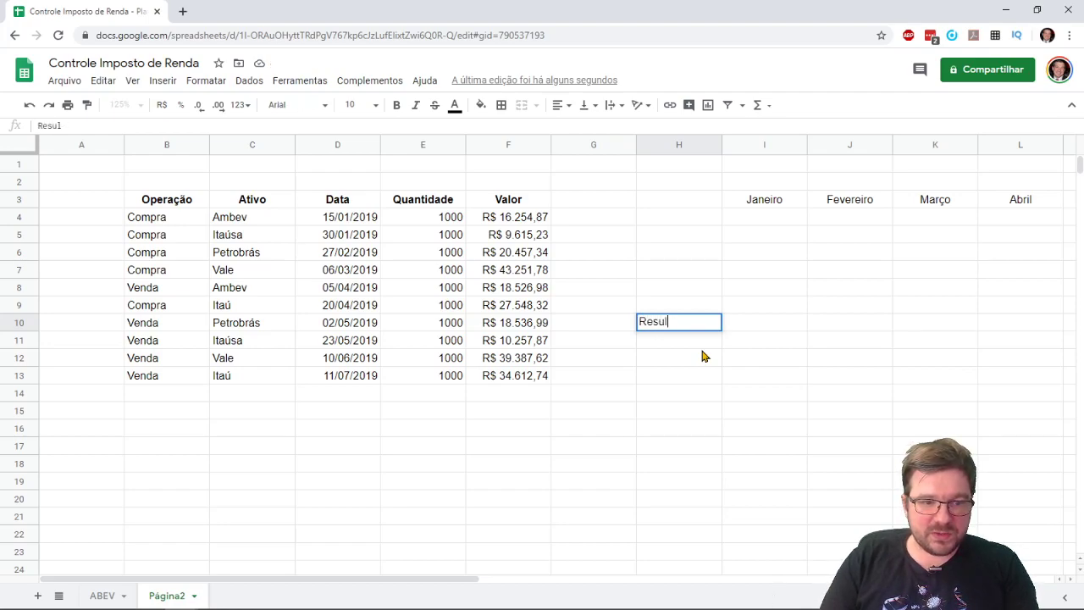
key(Return)
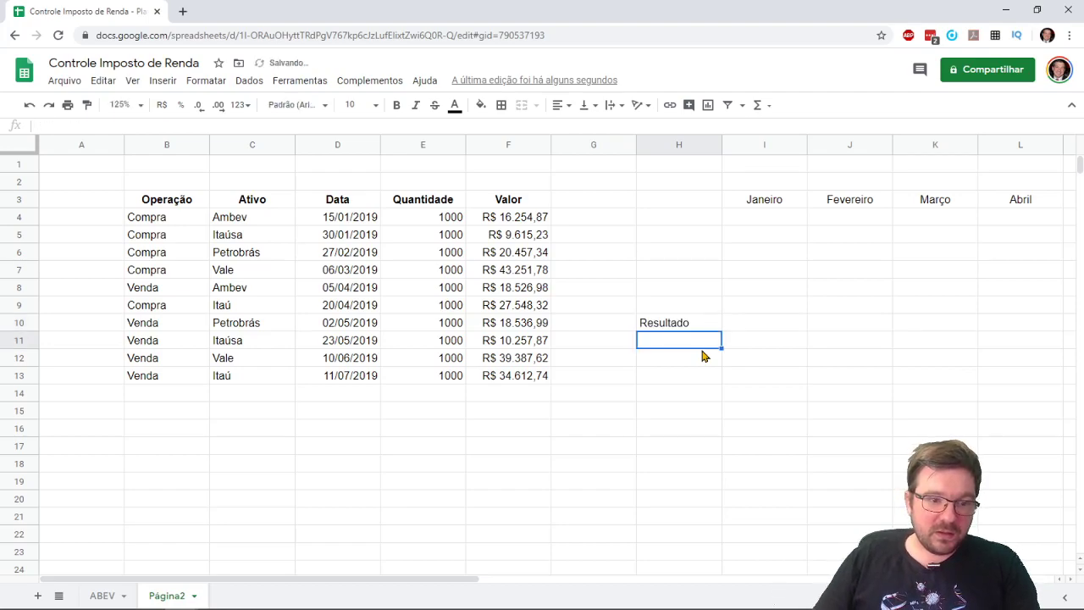
text(Impós)
text(ost)
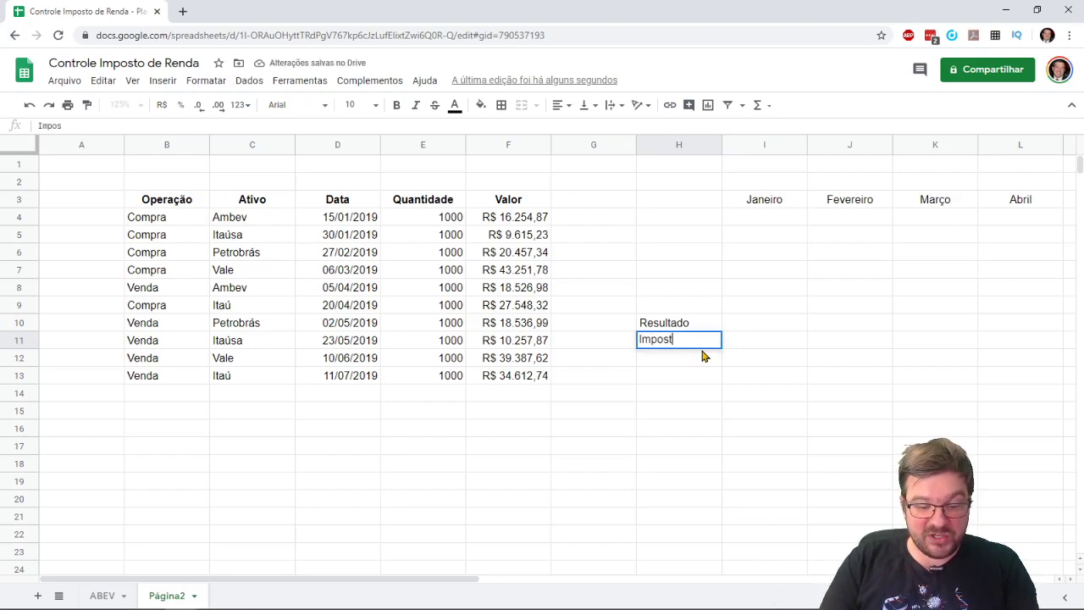
text(o)
click(734, 365)
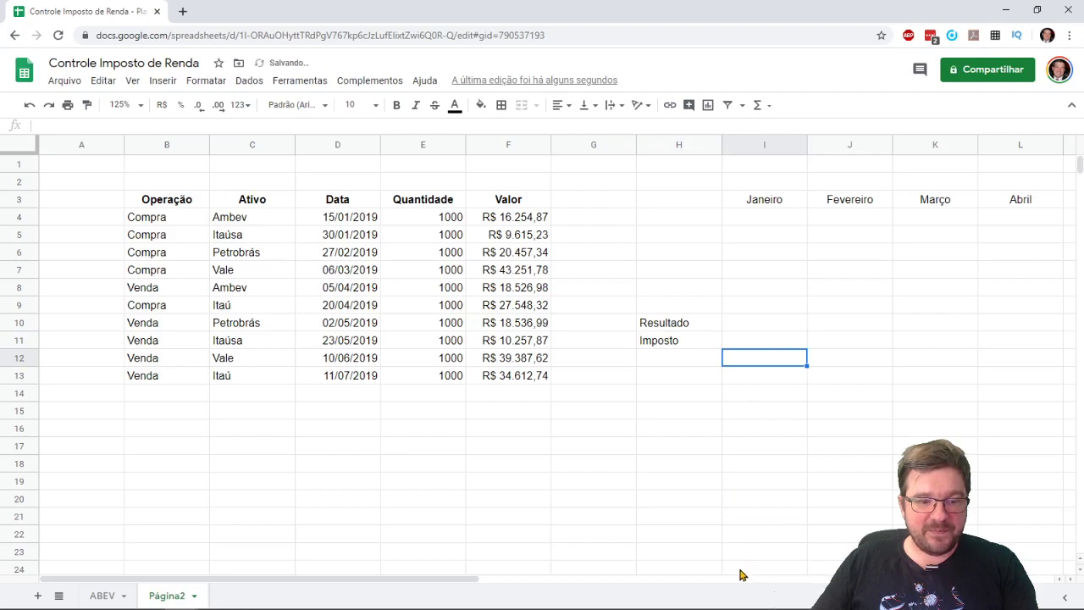
Make the month headings from Janeiro to Julho in row 3 bold
drag(472, 581, 568, 511)
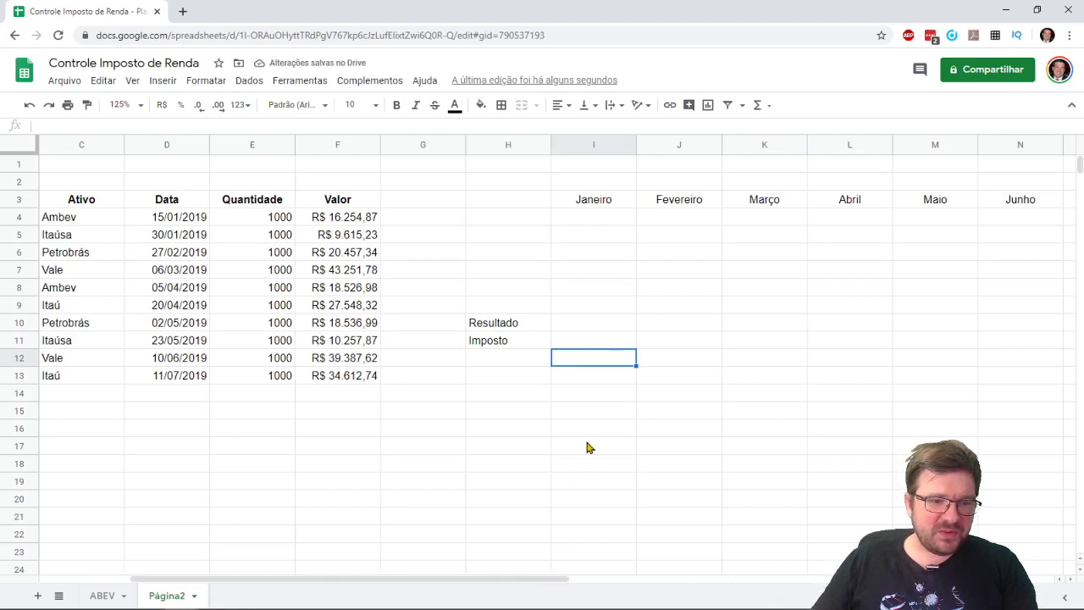
drag(593, 204, 932, 198)
click(396, 104)
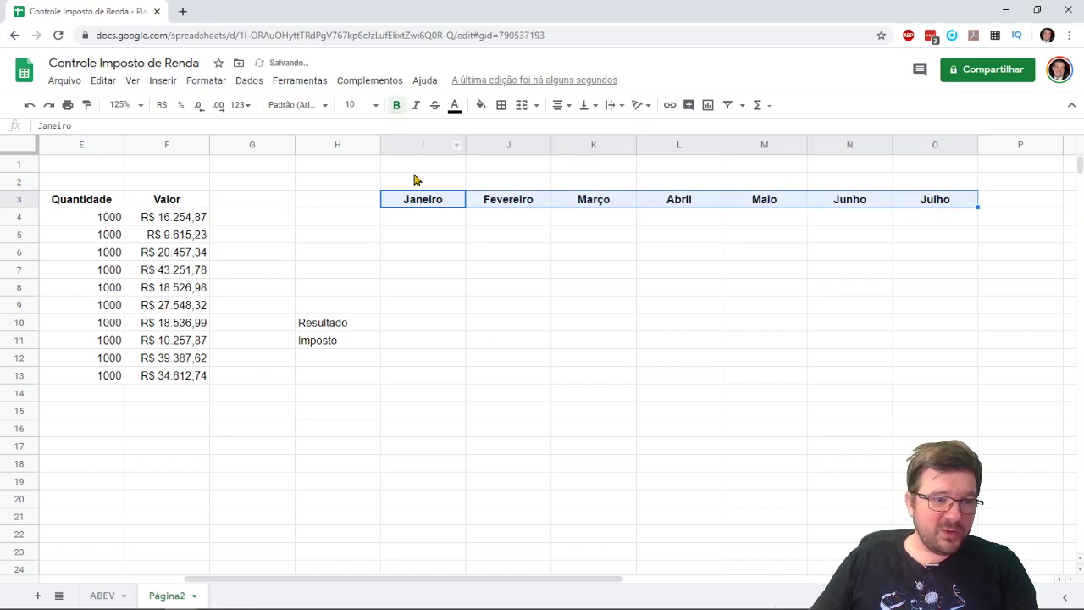
click(530, 274)
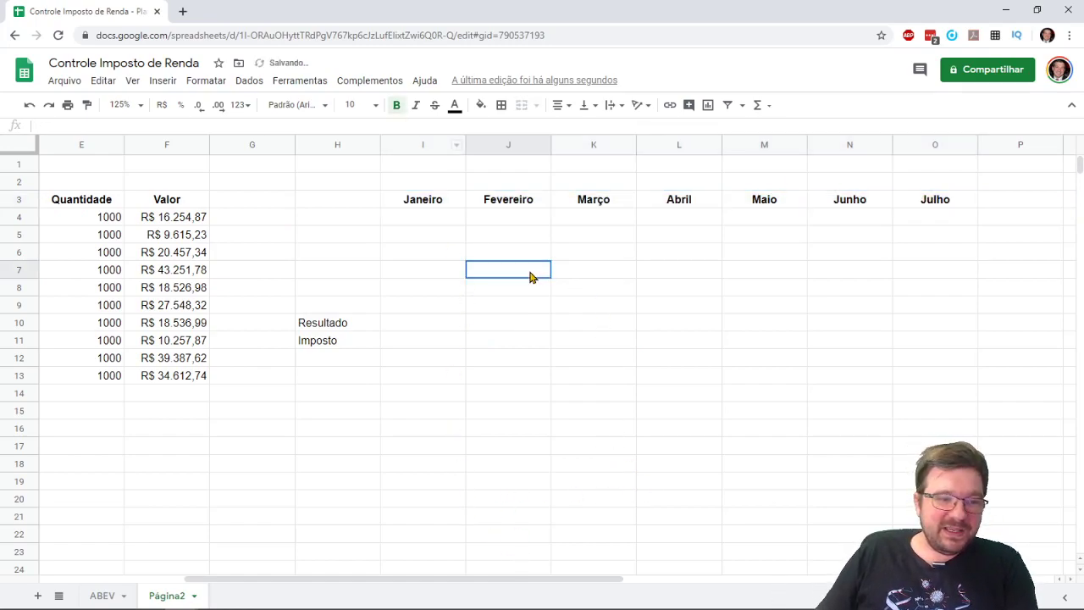
drag(366, 206, 939, 359)
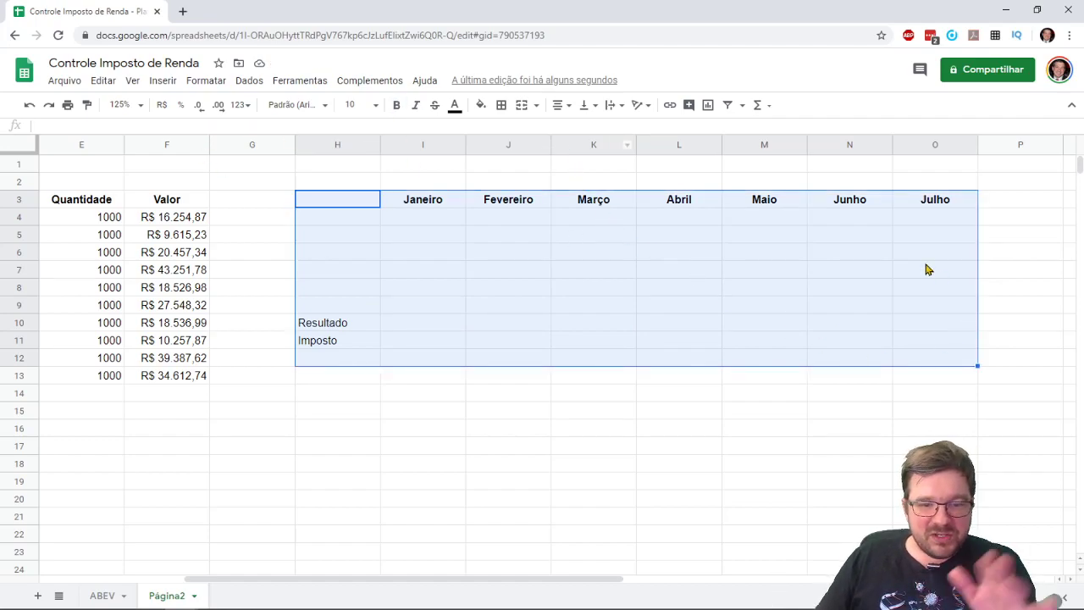
click(534, 521)
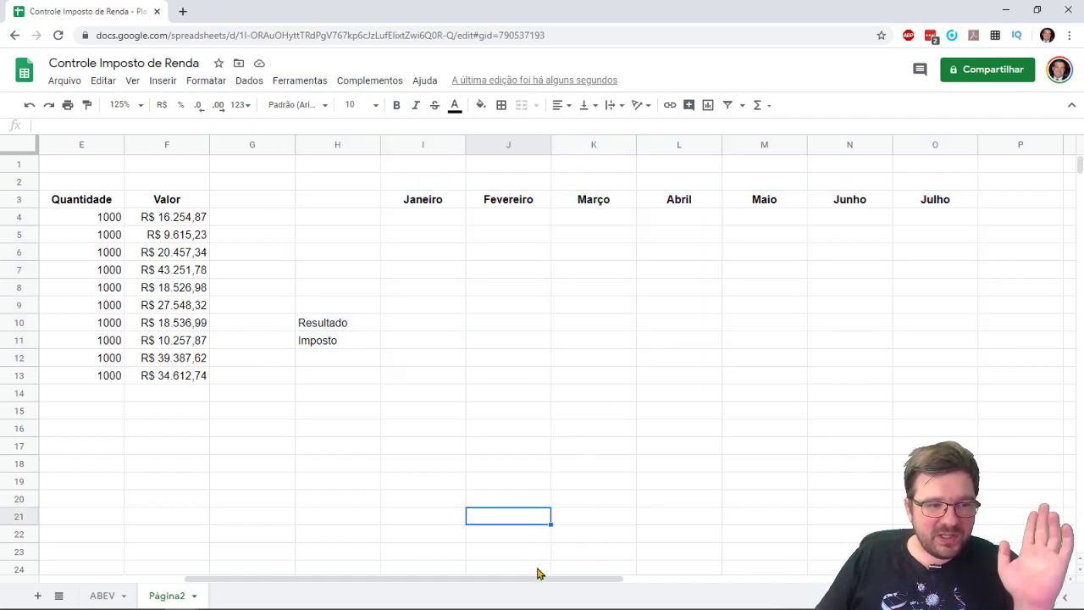
Make the Resultado and Imposto labels in cells H10 and H11 bold
click(356, 325)
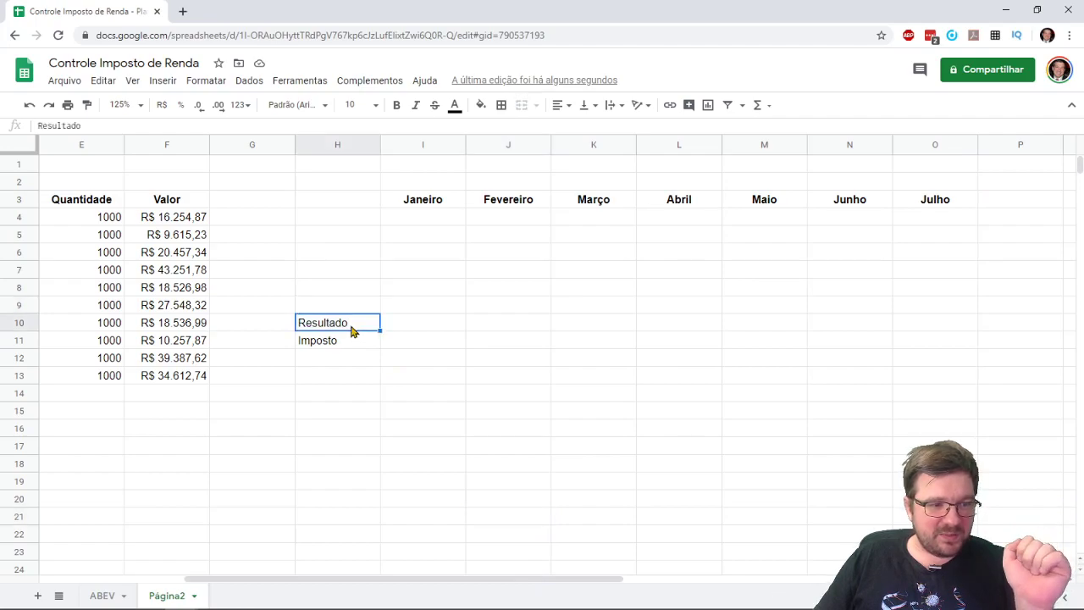
shift+click(348, 340)
click(397, 104)
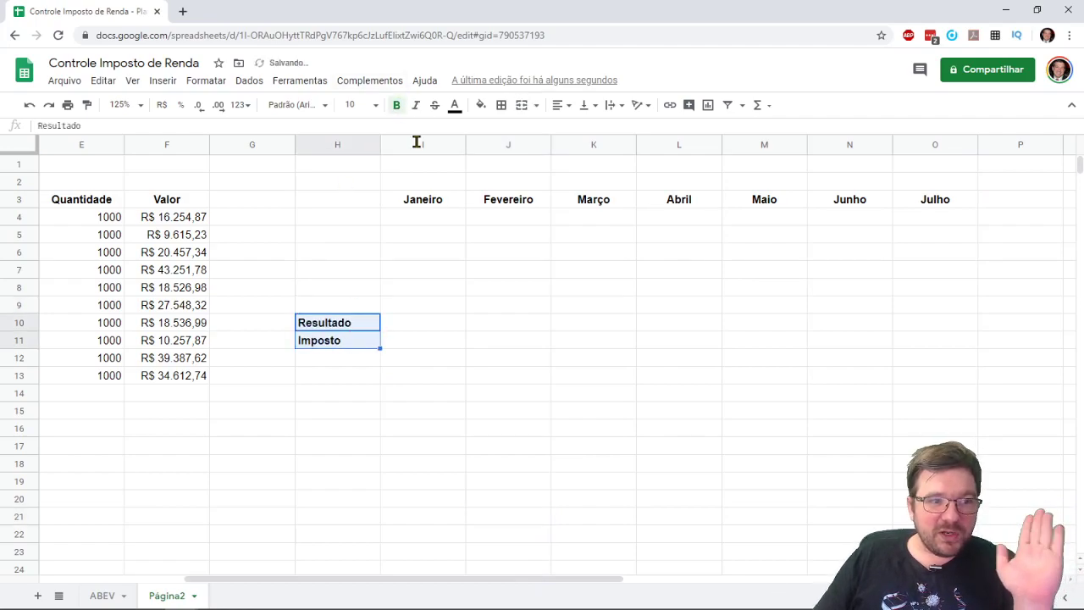
drag(573, 587, 523, 582)
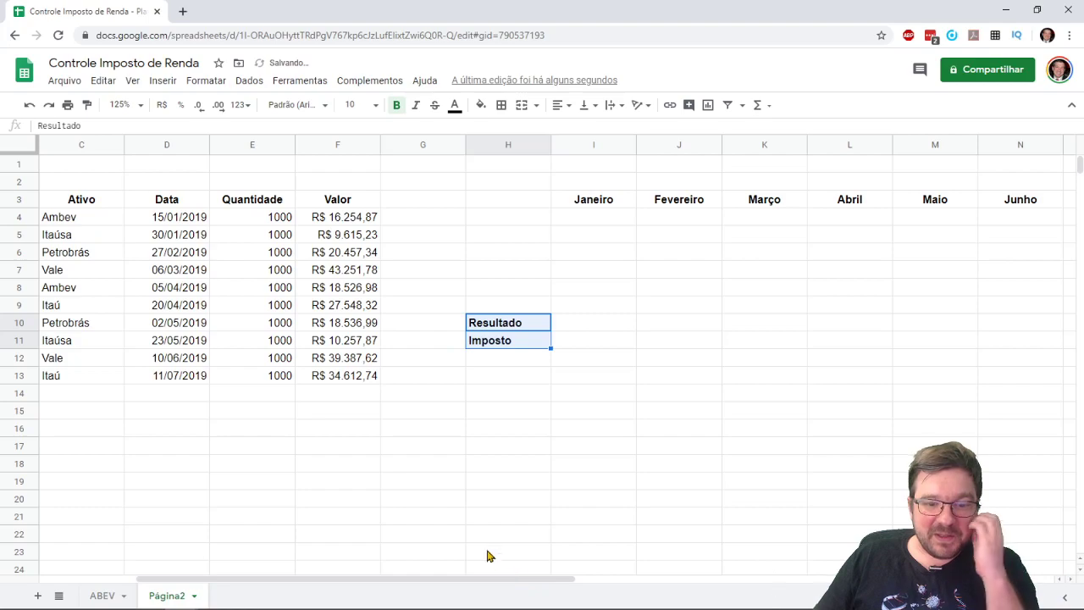
click(678, 413)
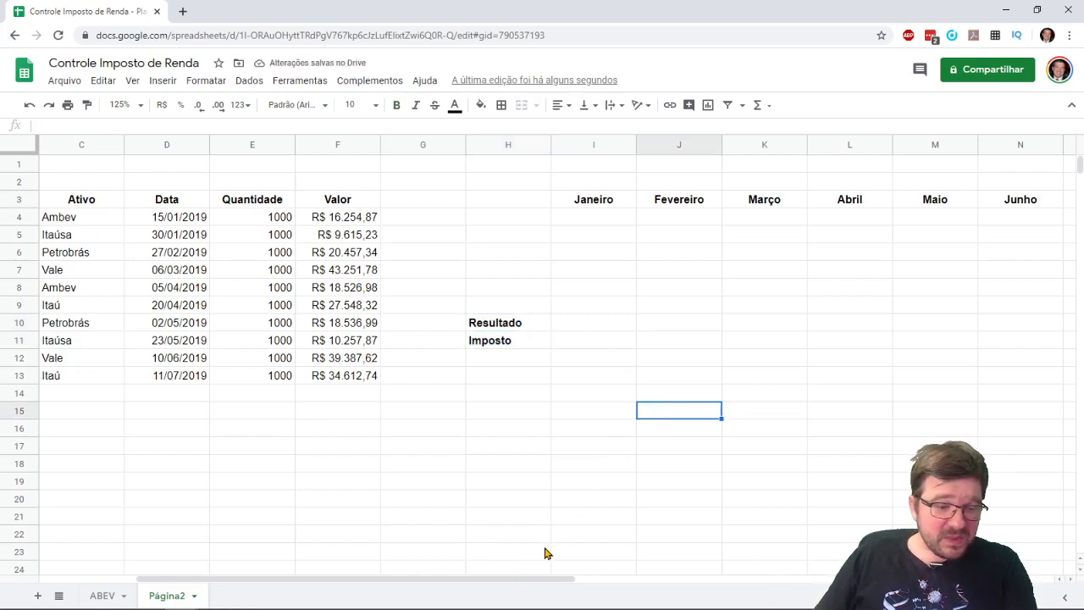
Review the Ambev, Itaúsa, Petrobrás and Vale purchases row by row in rows 4 to 7 of the transaction table
drag(521, 583, 432, 583)
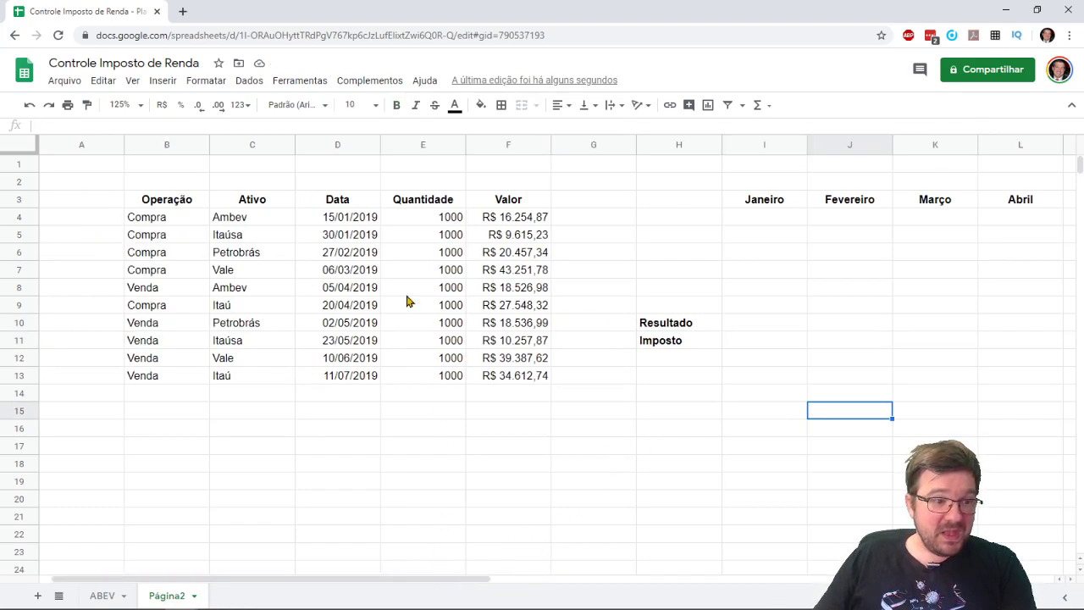
drag(137, 218, 496, 223)
click(497, 223)
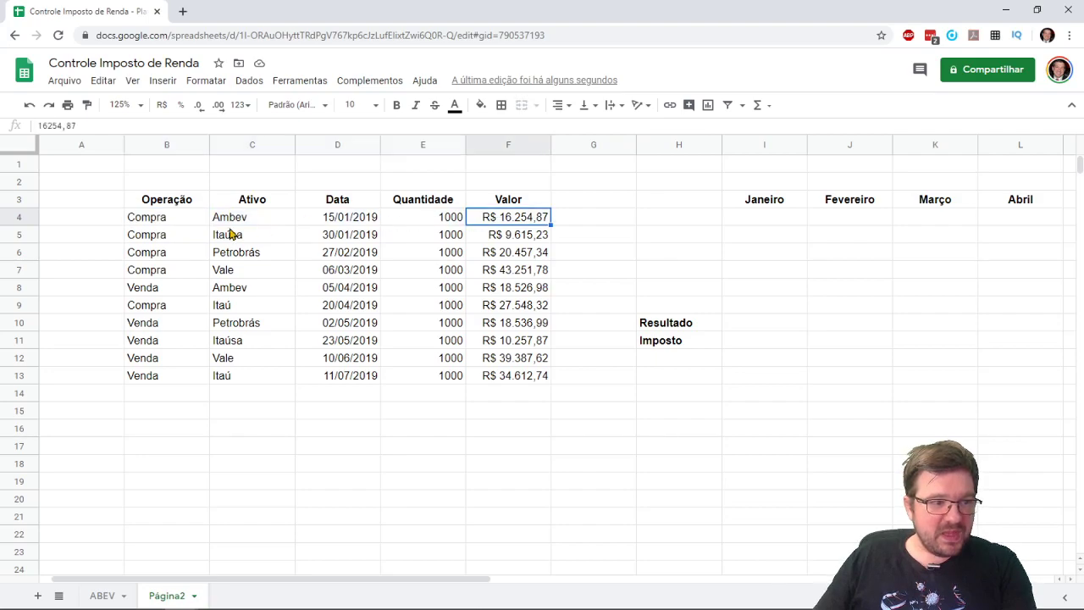
click(163, 238)
drag(163, 238, 495, 236)
drag(149, 257, 514, 273)
click(513, 273)
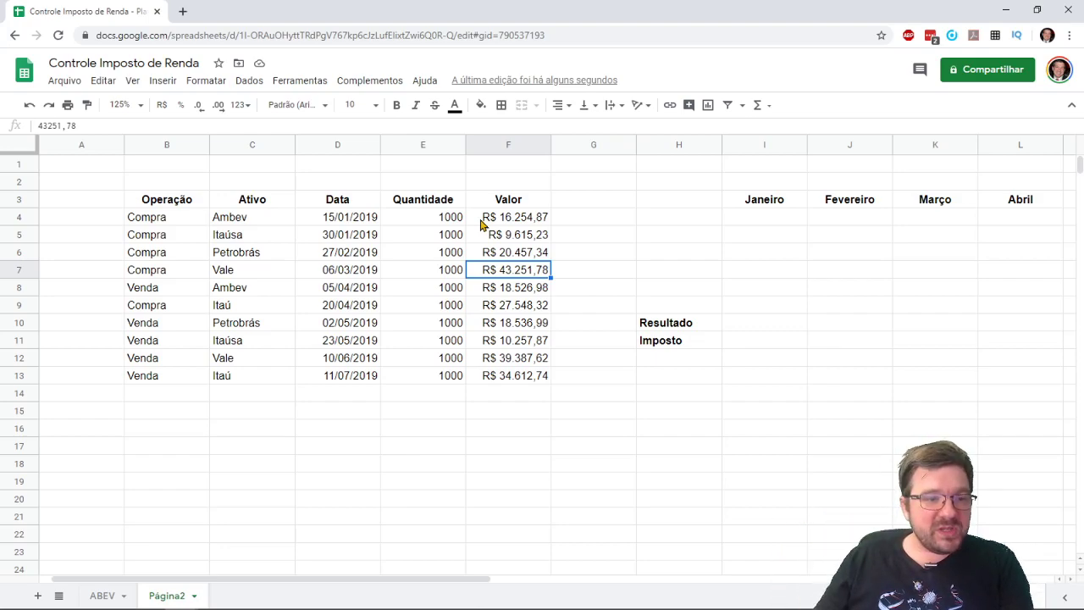
drag(148, 217, 528, 234)
click(262, 235)
drag(142, 237, 511, 242)
drag(151, 252, 520, 265)
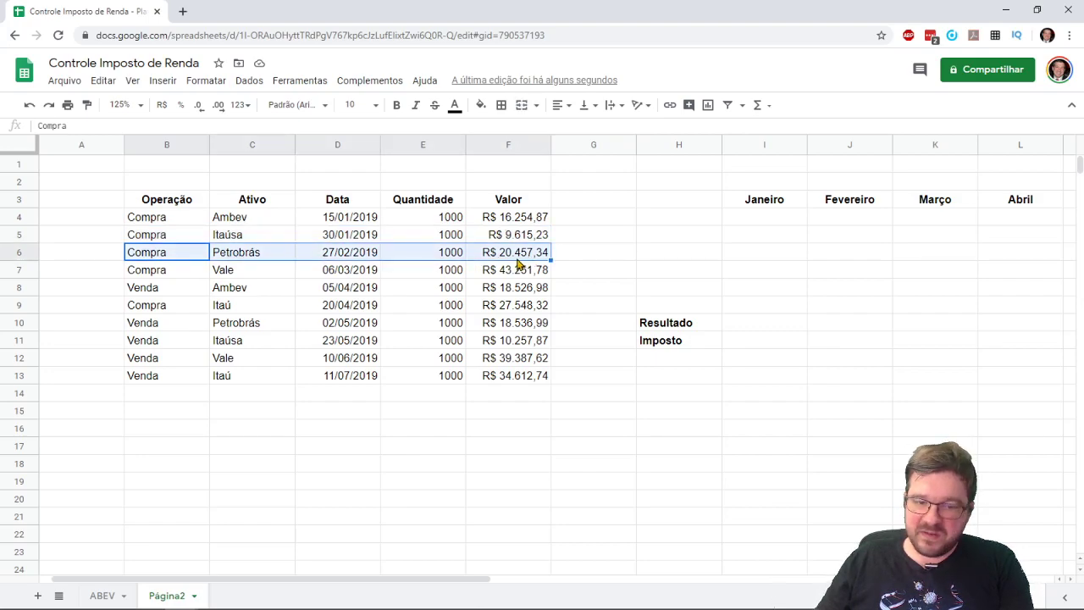
drag(143, 272, 509, 282)
Examine the Ambev sale in row 8 of the transaction table
drag(145, 291, 525, 301)
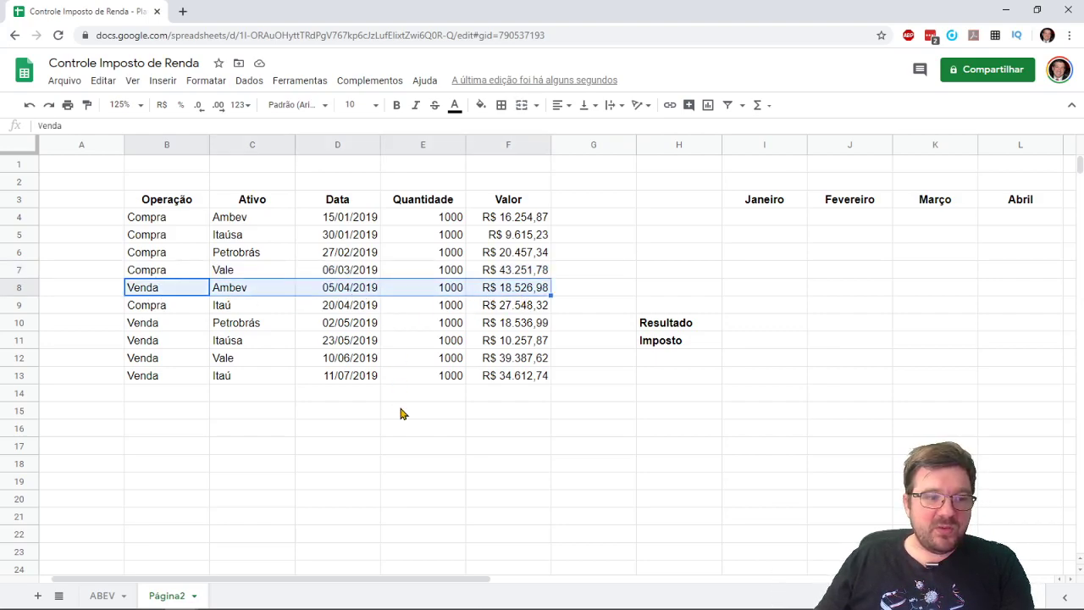
drag(472, 582, 519, 583)
click(167, 393)
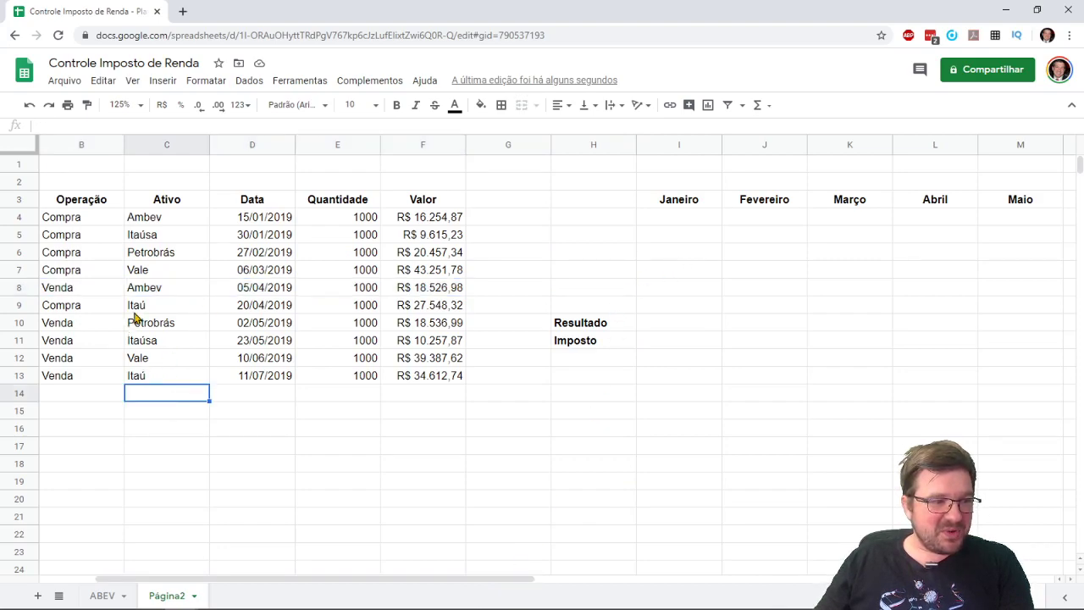
drag(72, 291, 412, 288)
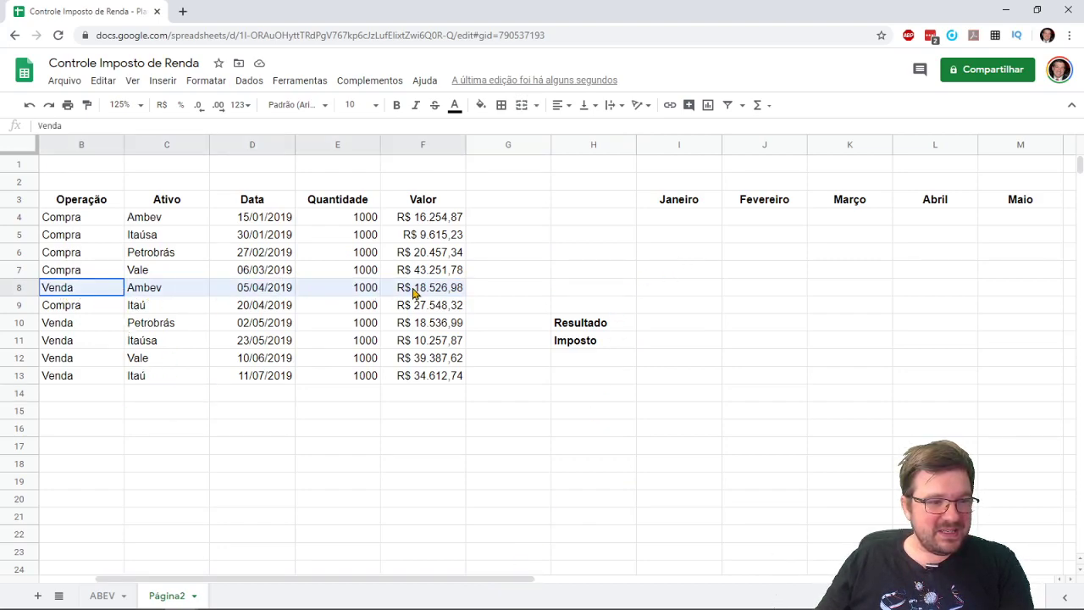
Colour the text of the Ambev sale in row 8 of the transaction table red
click(457, 119)
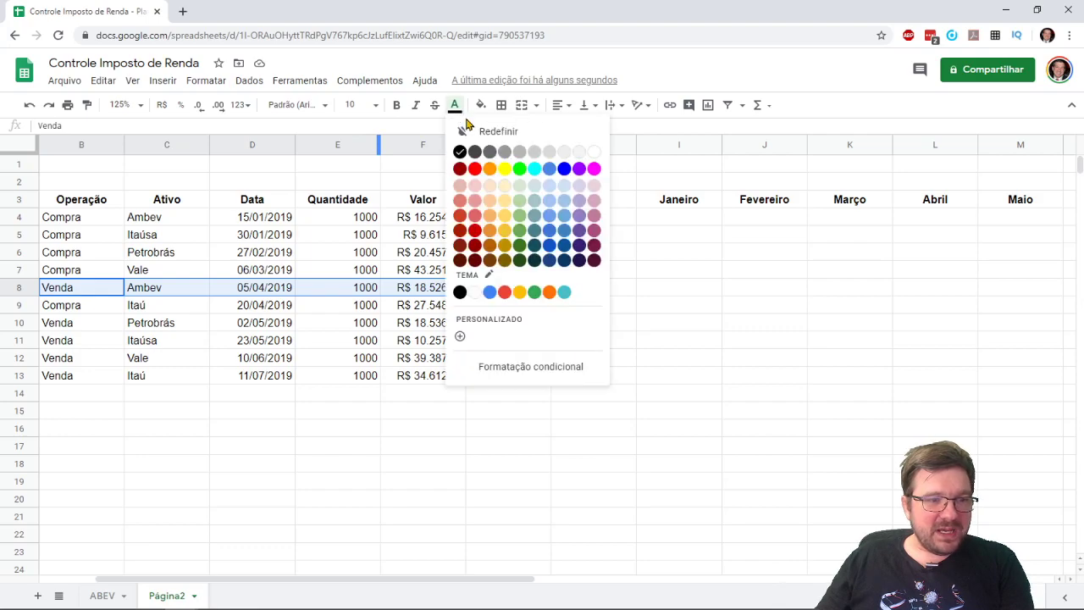
click(475, 170)
click(438, 445)
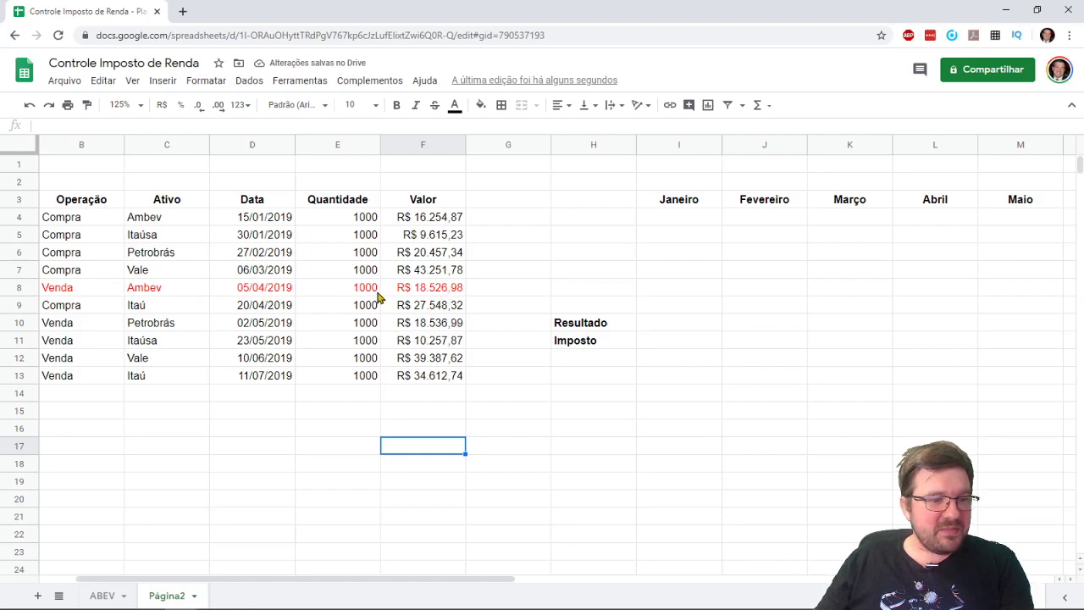
Copy the Ambev sale value from F8 into cell L4 under Abril
click(445, 295)
key(ctrl+c)
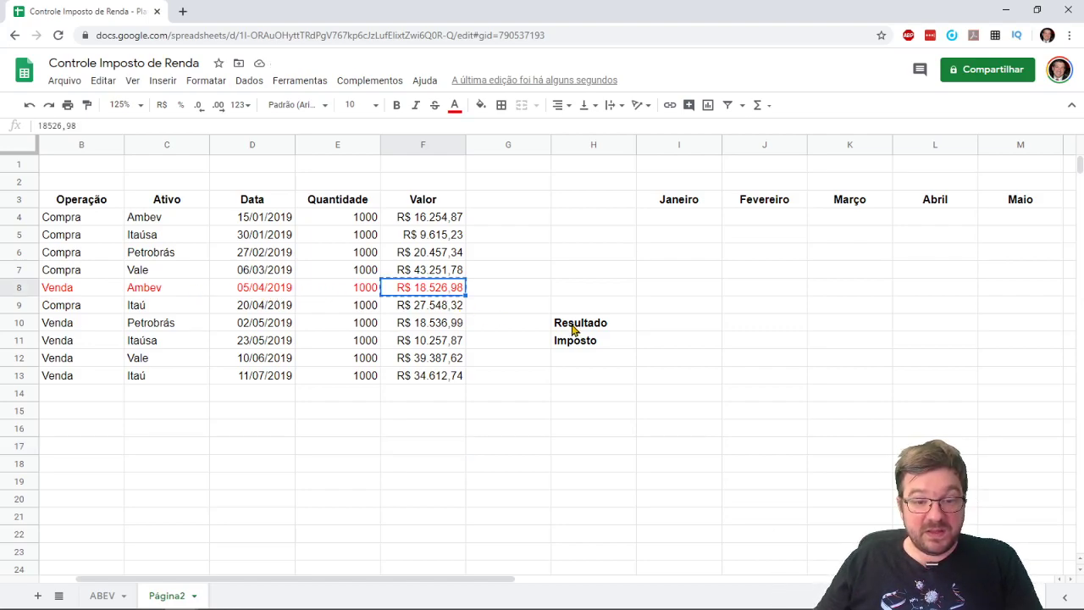
click(925, 220)
key(ctrl+v)
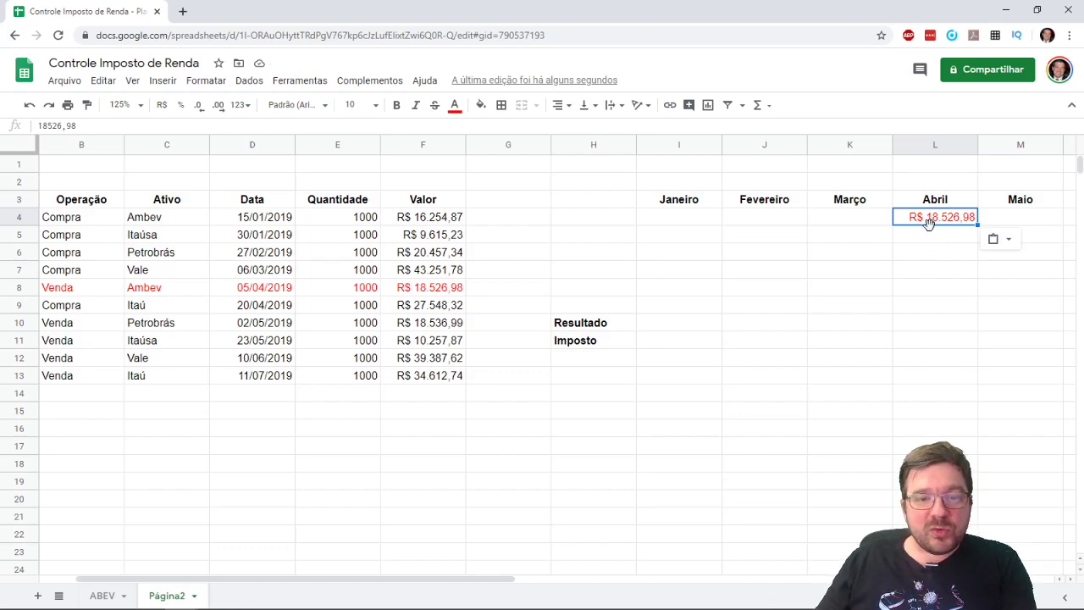
Colour the text of the Ambev purchase in row 4 of the transaction table red
click(101, 595)
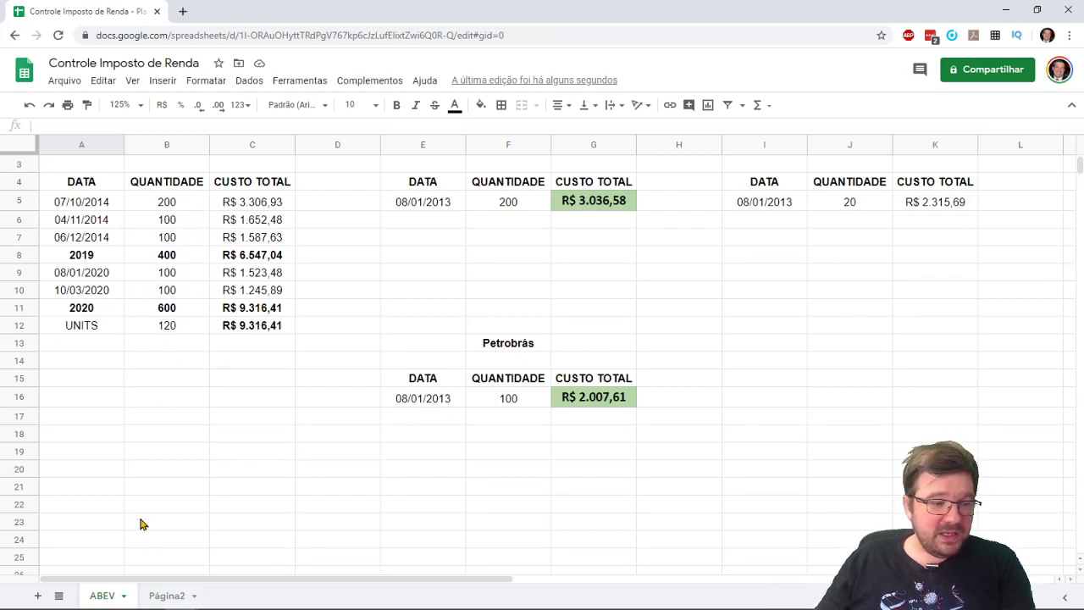
click(163, 595)
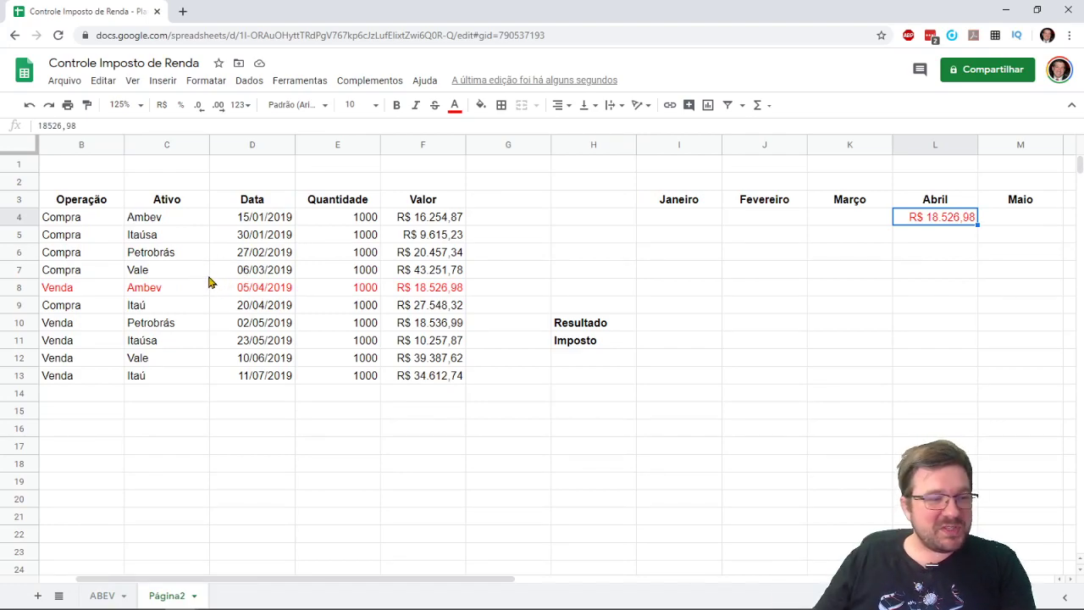
drag(75, 219, 416, 229)
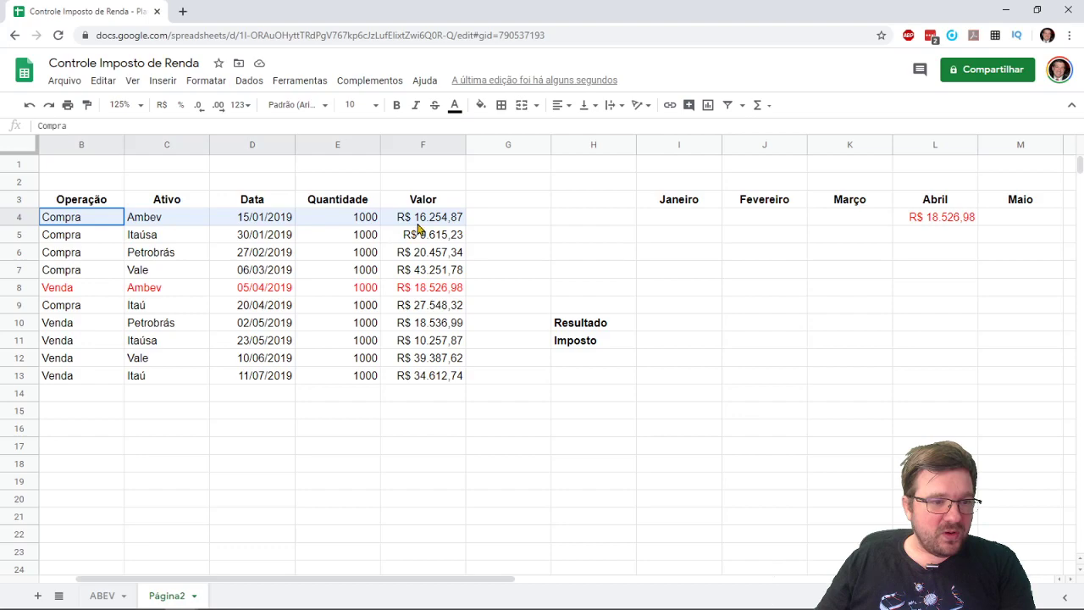
click(454, 105)
click(479, 168)
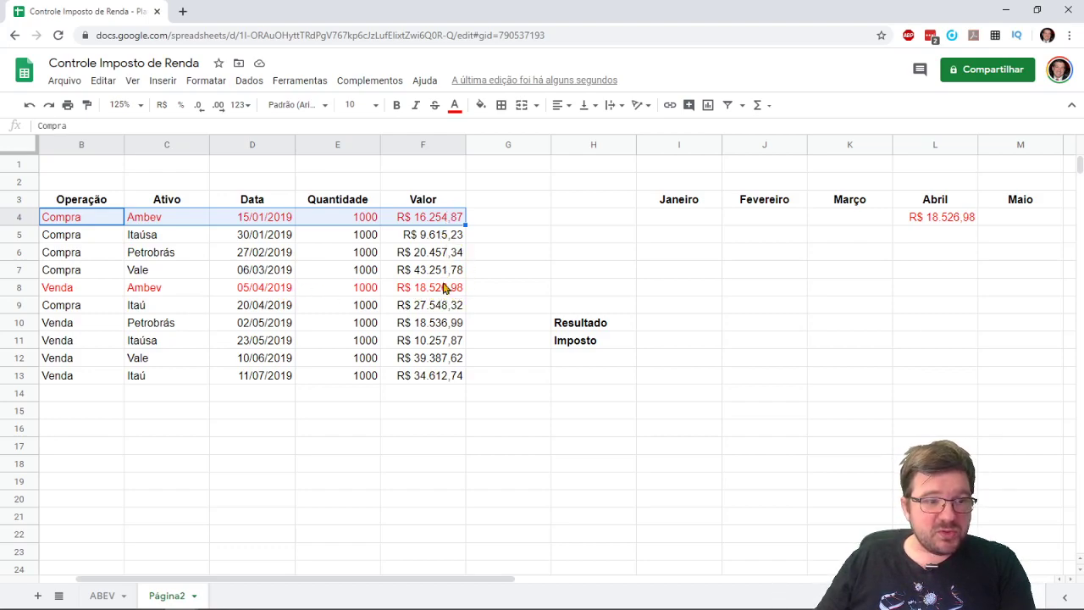
Copy the Ambev purchase value from F4 into cell L5 under Abril and make it negative, -16254,87
click(453, 219)
key(ctrl+c)
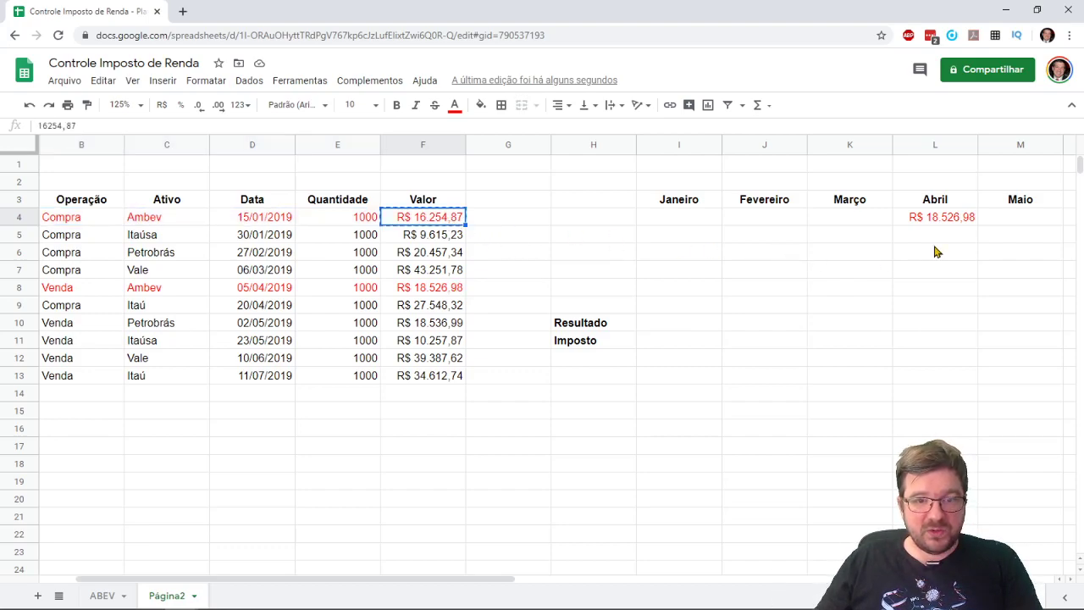
click(935, 239)
key(ctrl+v)
click(38, 125)
text(-)
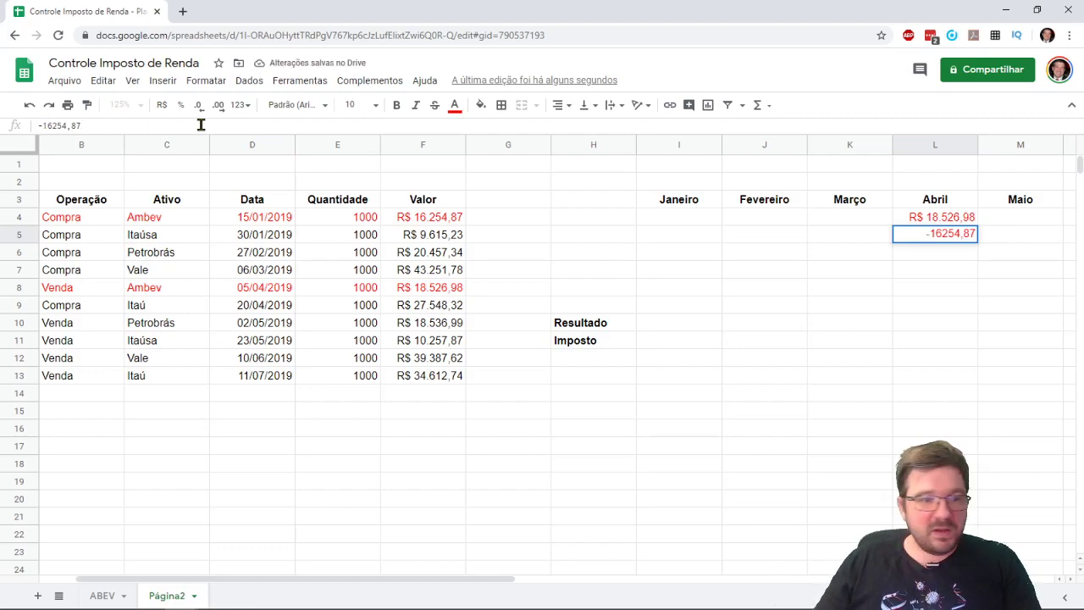
key(Return)
Calculate April's Resultado in cell L10 with the formula =sum(L4:L9)
click(936, 330)
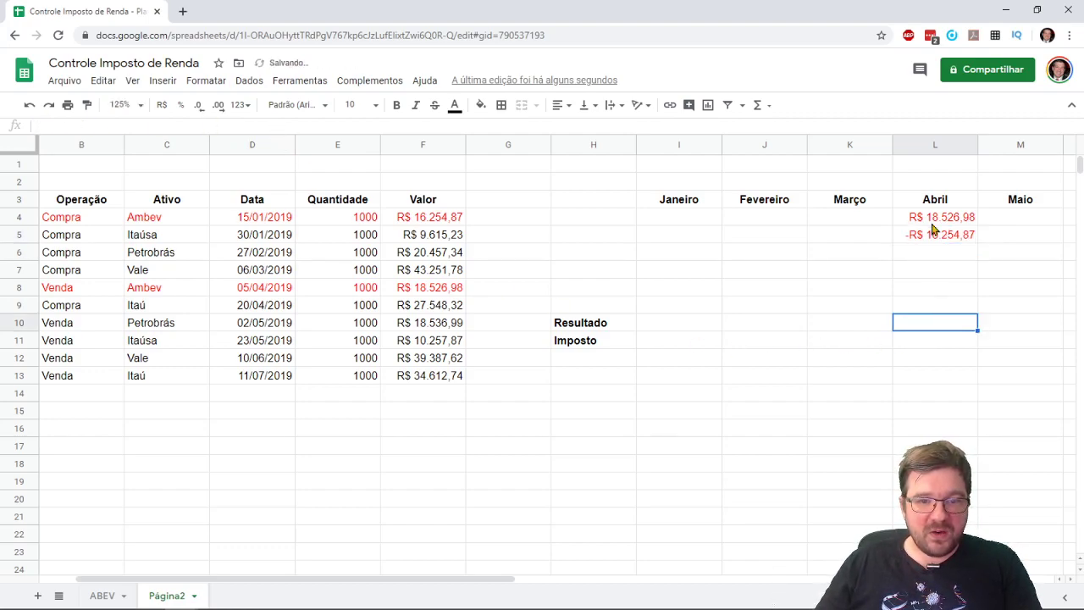
text(=sum()
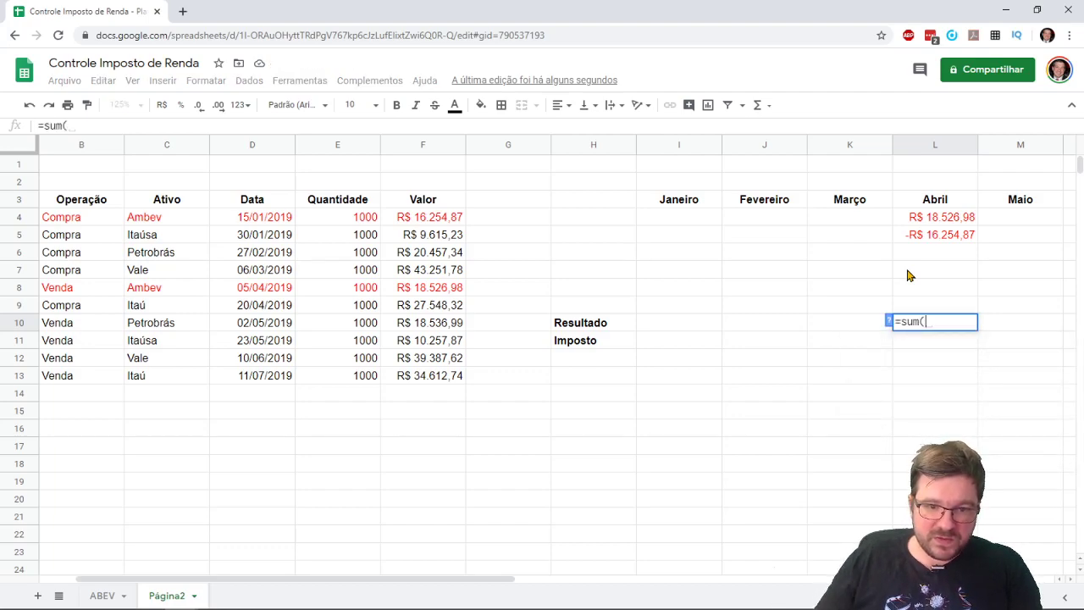
click(949, 219)
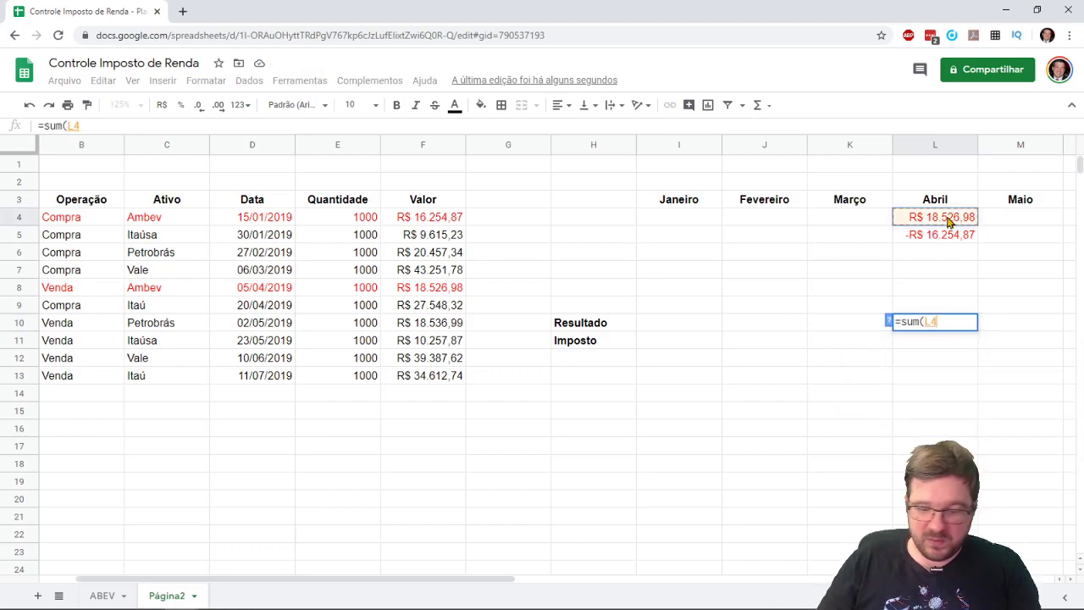
text(:)
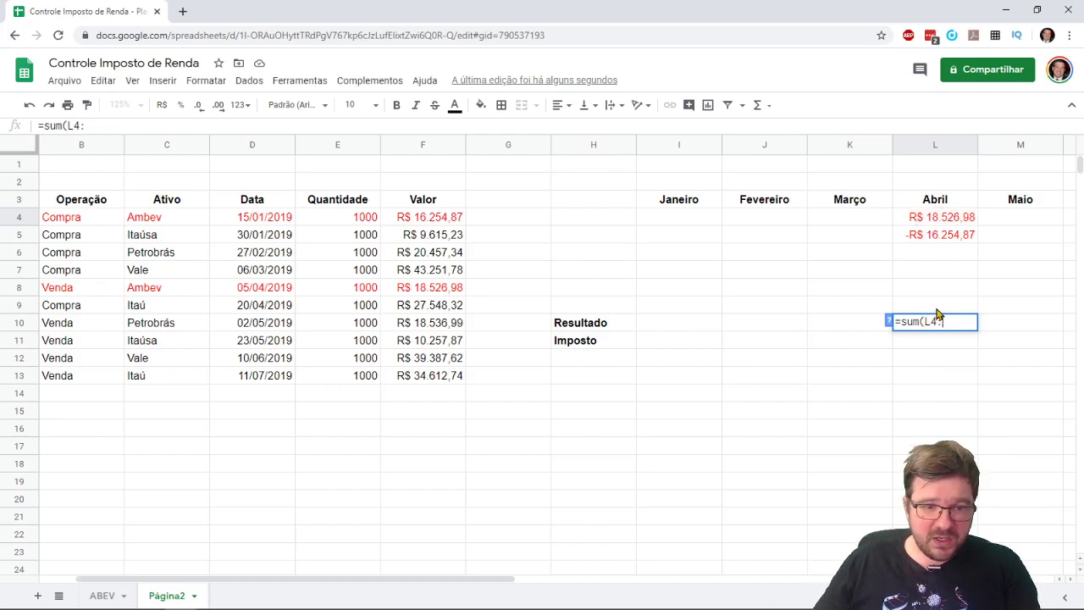
click(938, 310)
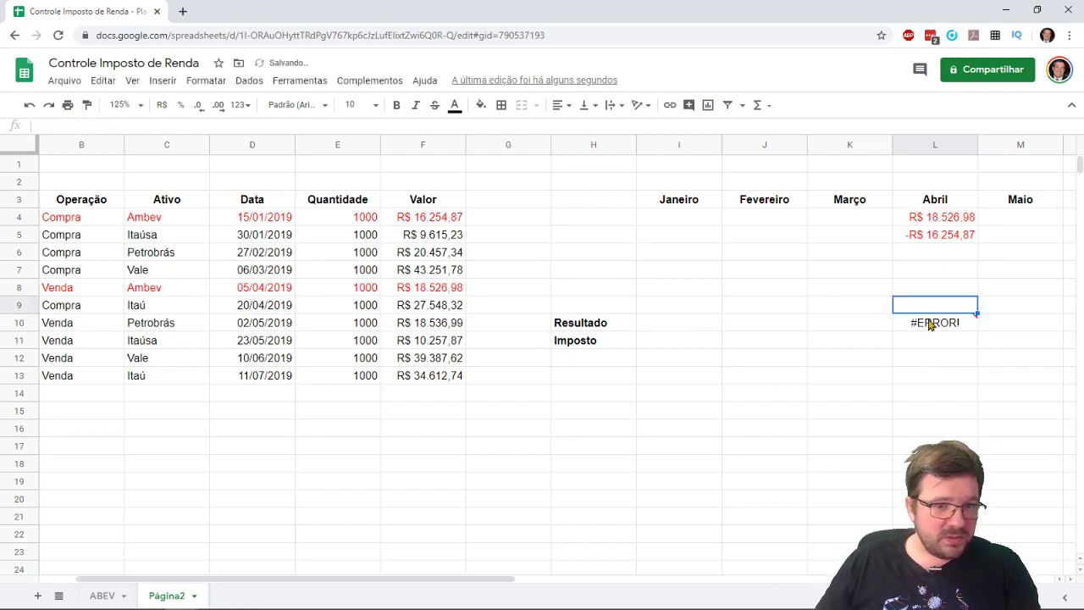
click(929, 326)
click(77, 125)
text(L9))
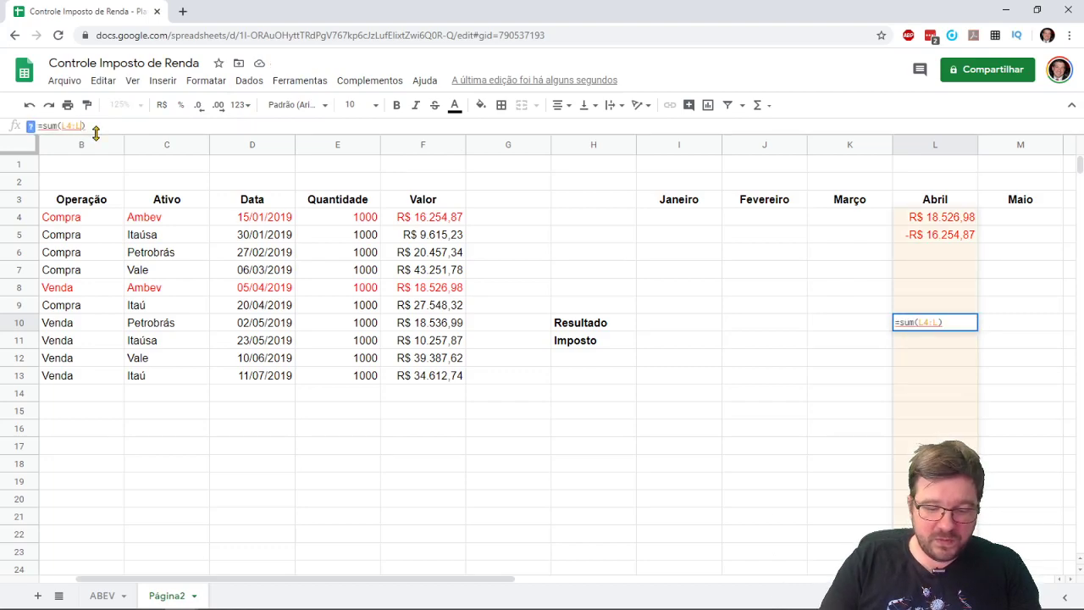
key(Return)
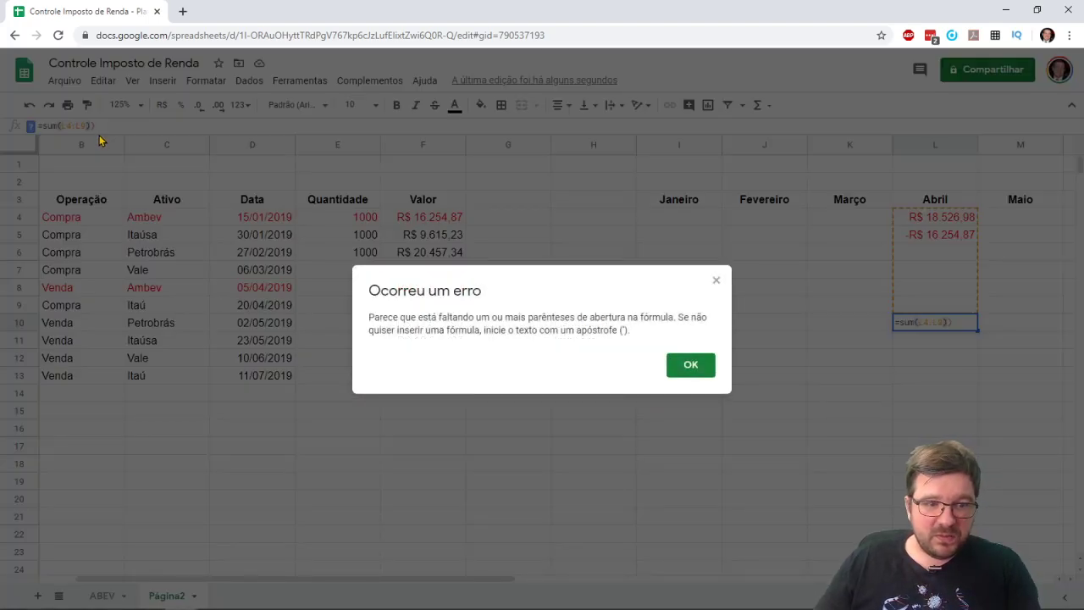
click(695, 368)
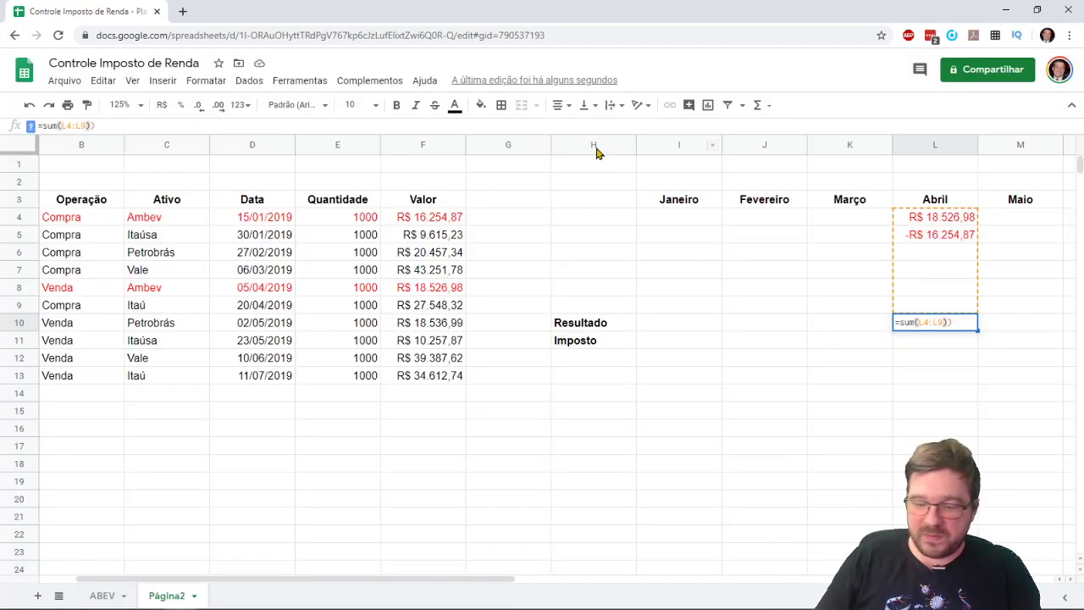
key(Return)
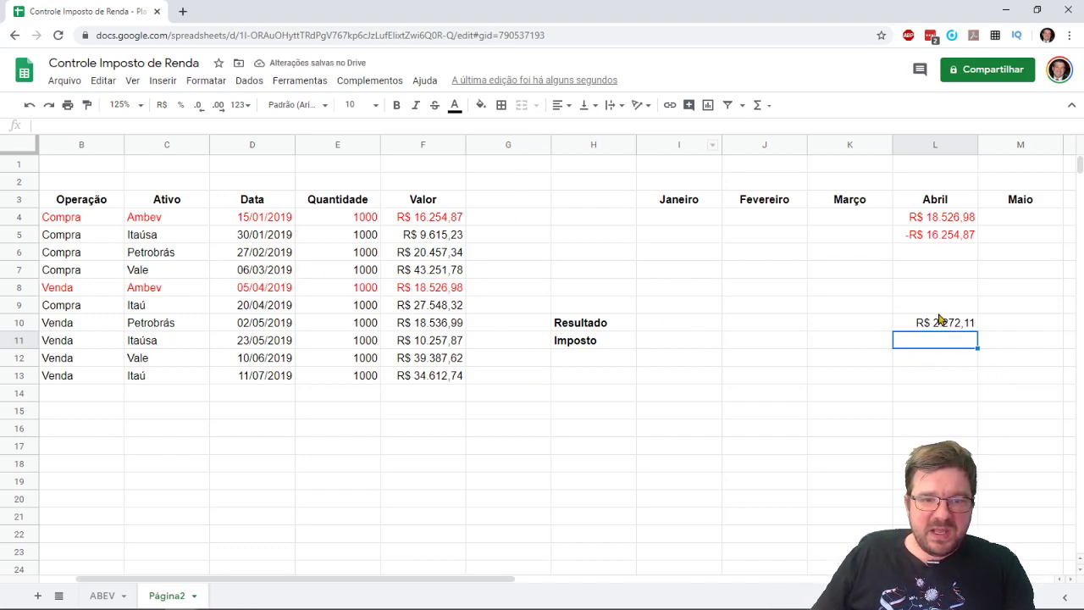
Calculate April's Imposto in cell L11 as 15% of the result with the formula =L10*0,15
click(938, 330)
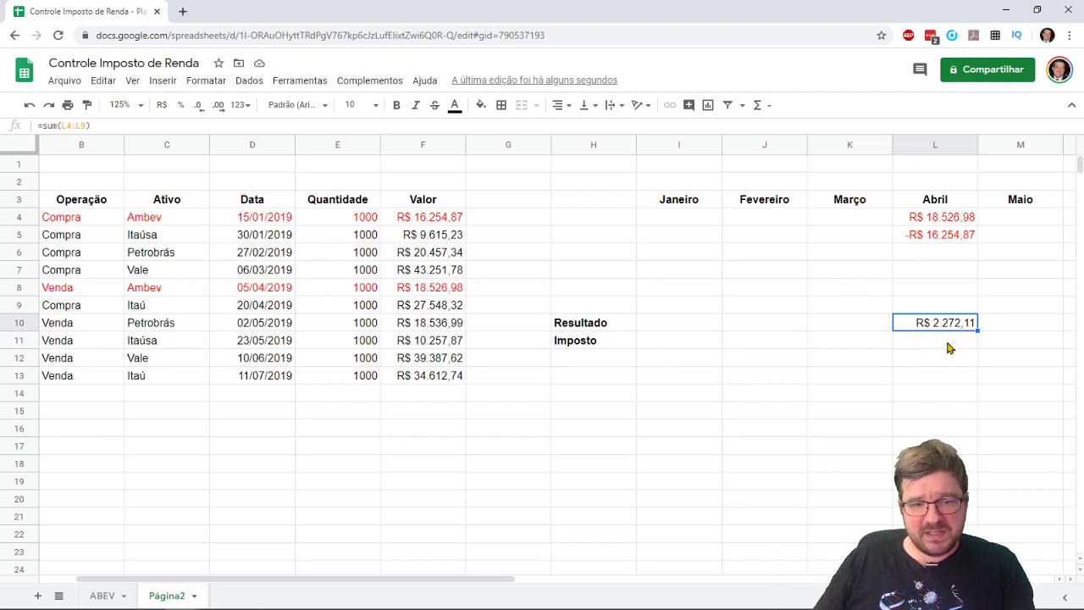
click(954, 350)
text(=)
click(949, 329)
text(*,15)
key(Return)
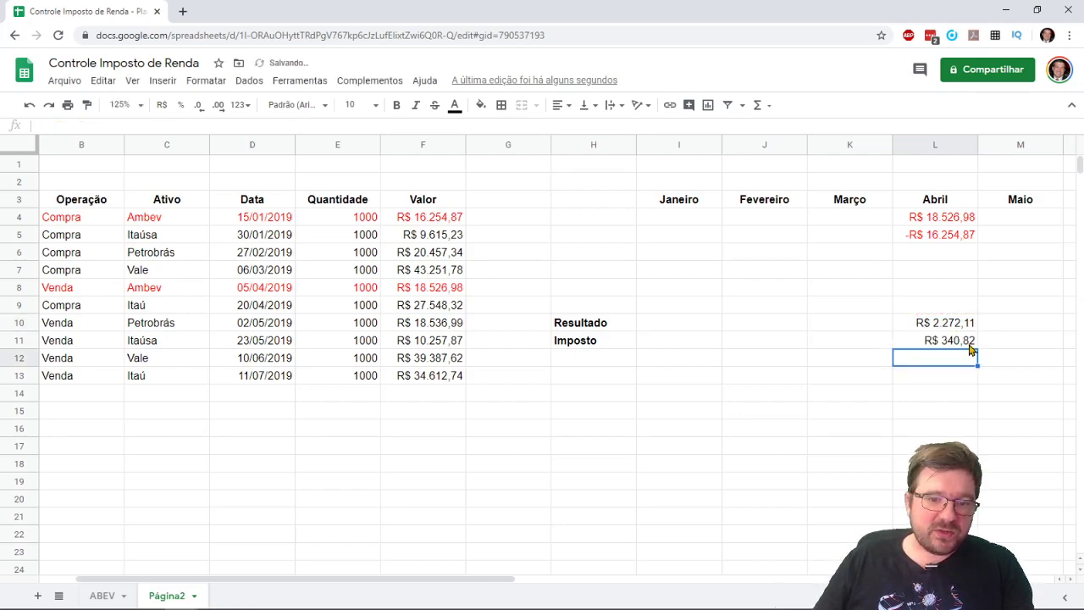
click(933, 346)
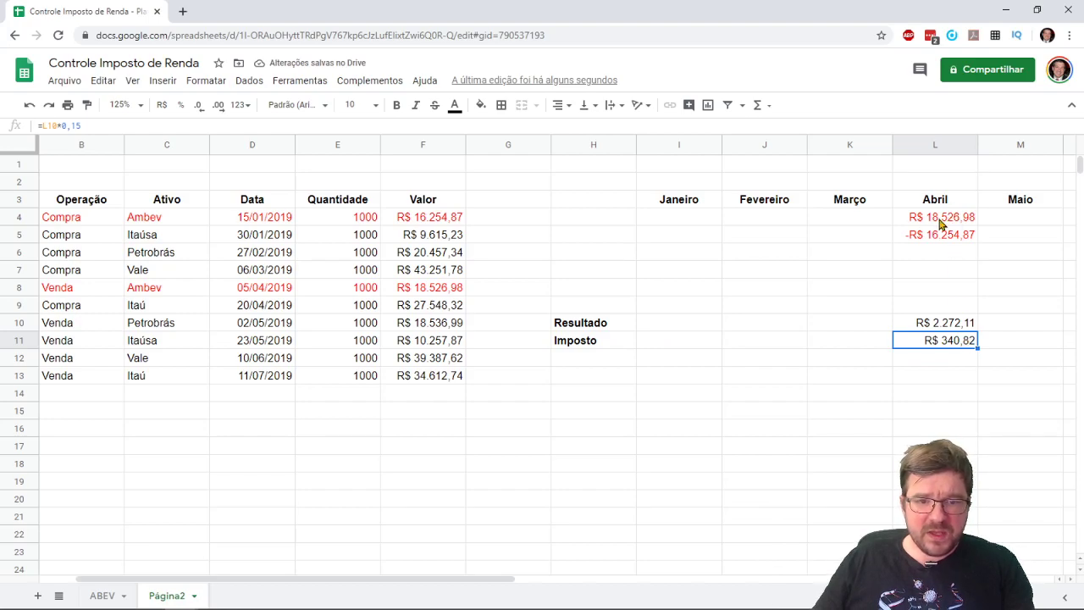
Colour the sale value in cell L4 under Abril blue
drag(940, 223, 941, 236)
click(455, 104)
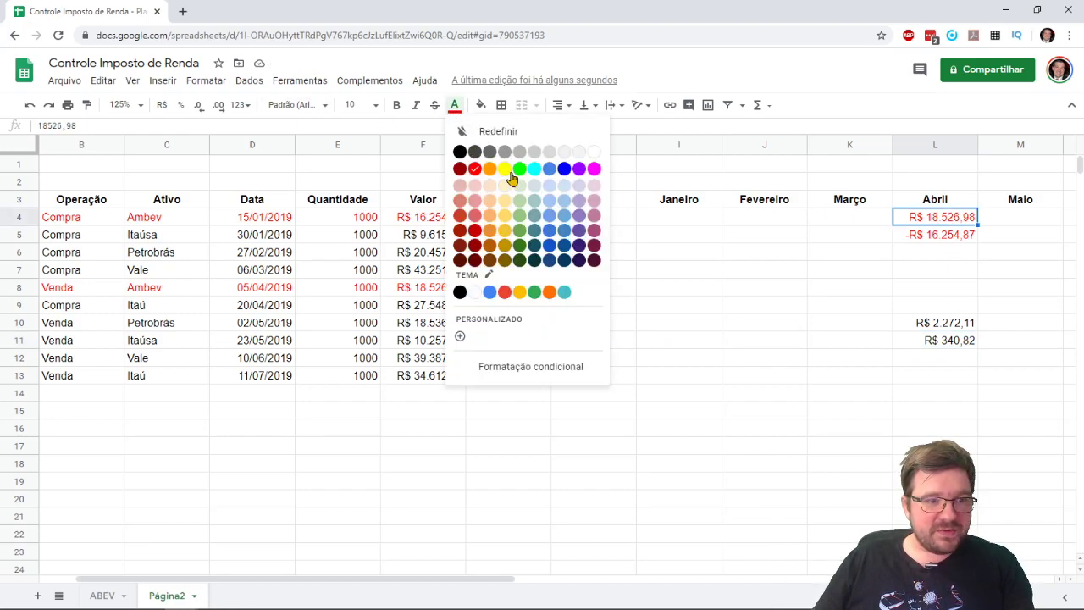
click(565, 168)
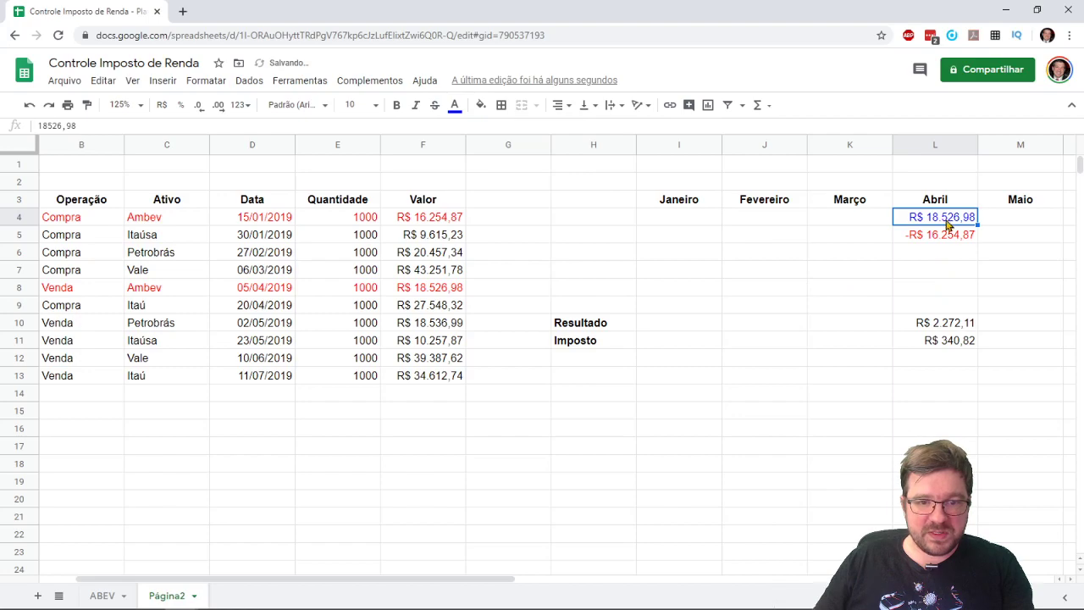
Colour April's Resultado in L10 green and its Imposto in L11 orange
click(962, 325)
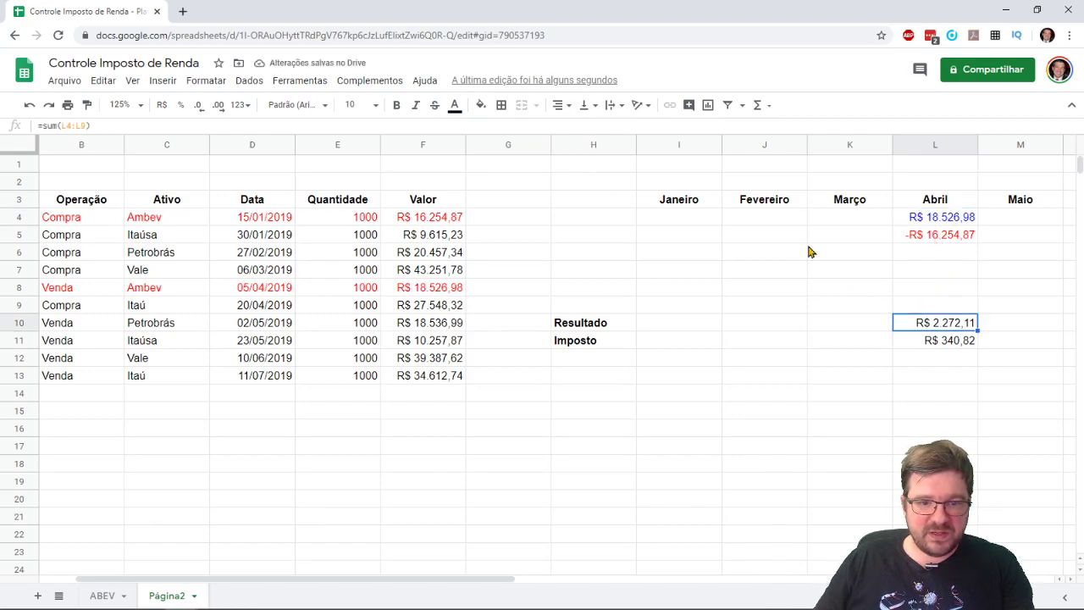
click(455, 104)
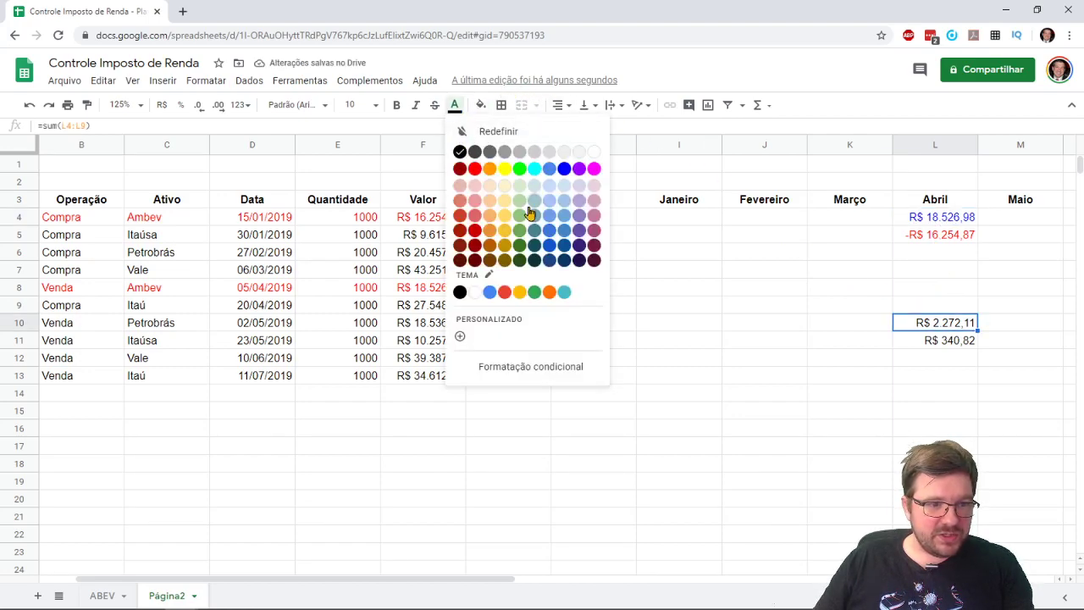
click(519, 169)
click(956, 343)
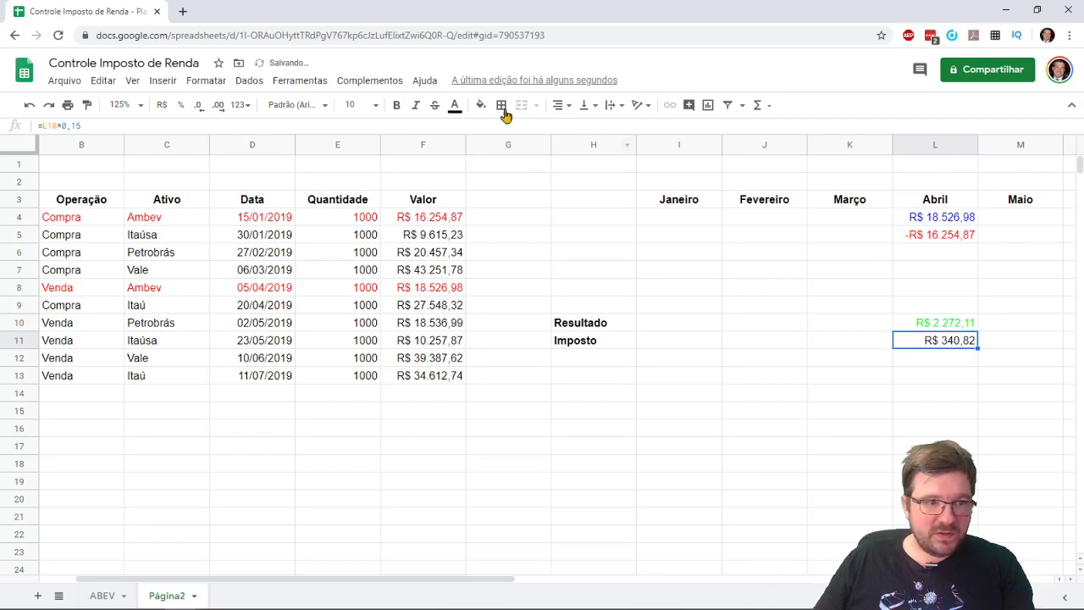
click(455, 104)
click(549, 291)
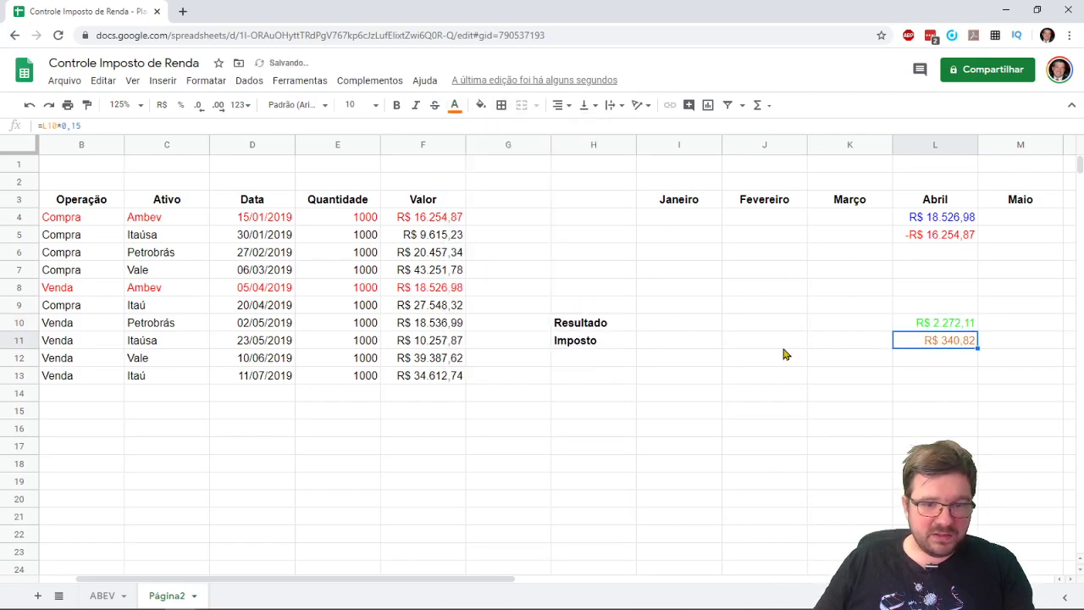
click(873, 371)
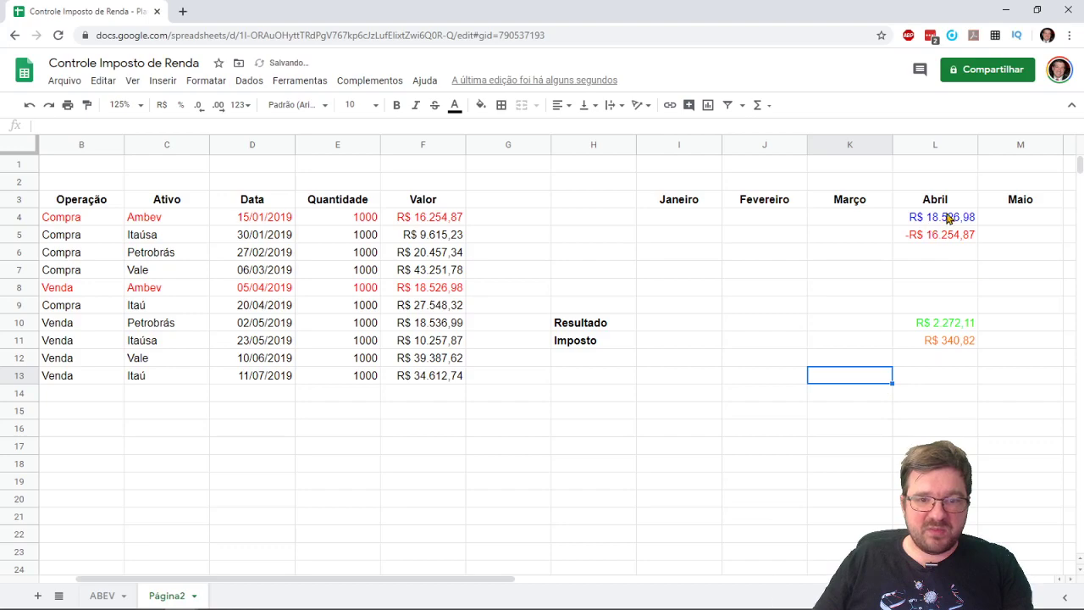
Examine the Ambev purchase in row 4 and the formula behind April's Resultado in L10
drag(59, 222, 454, 223)
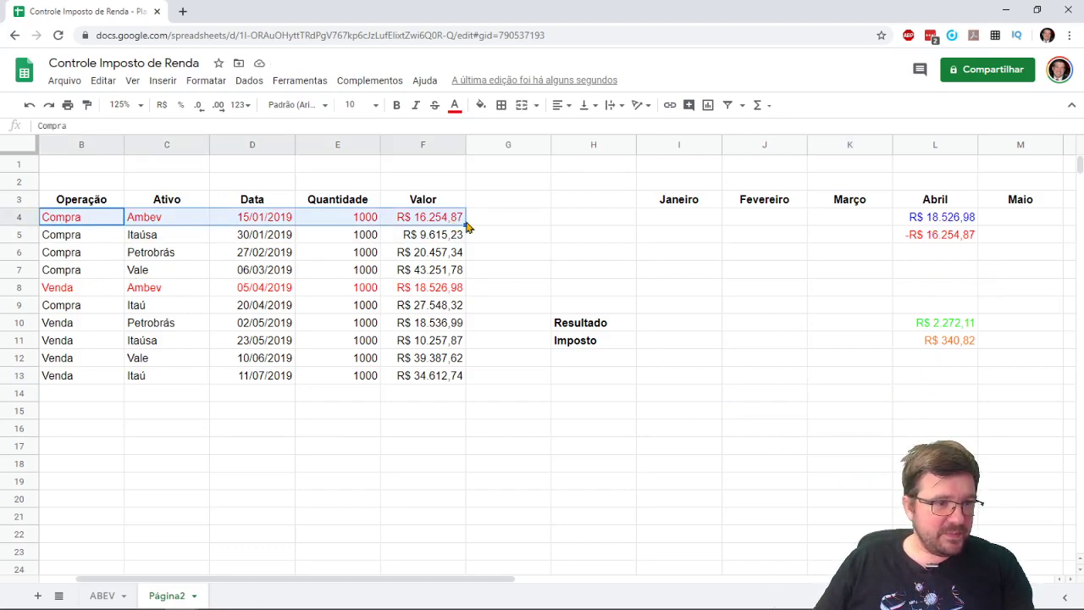
click(451, 431)
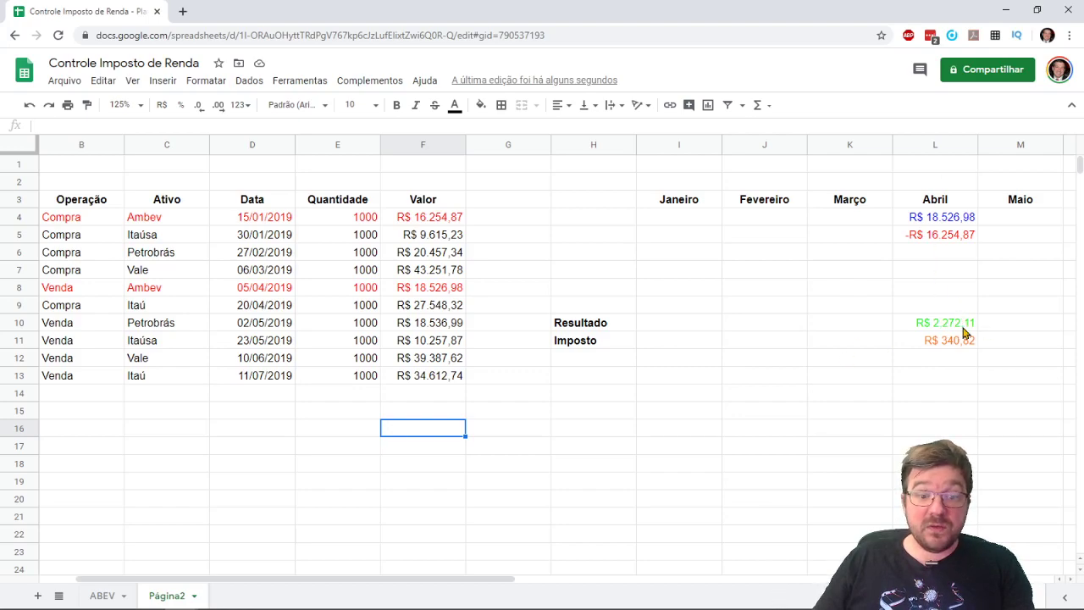
double_click(923, 324)
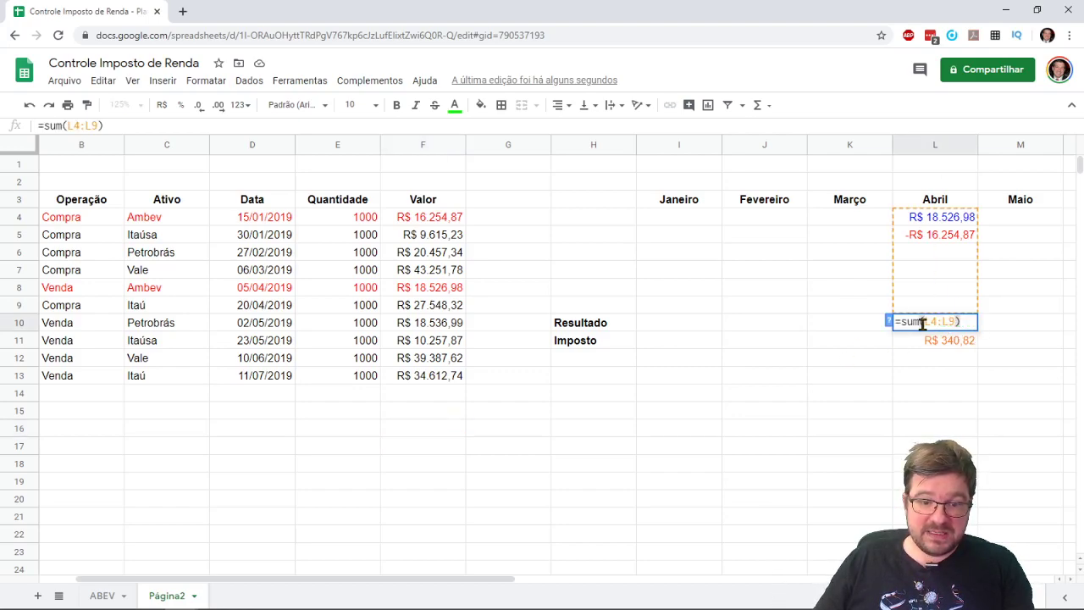
click(767, 482)
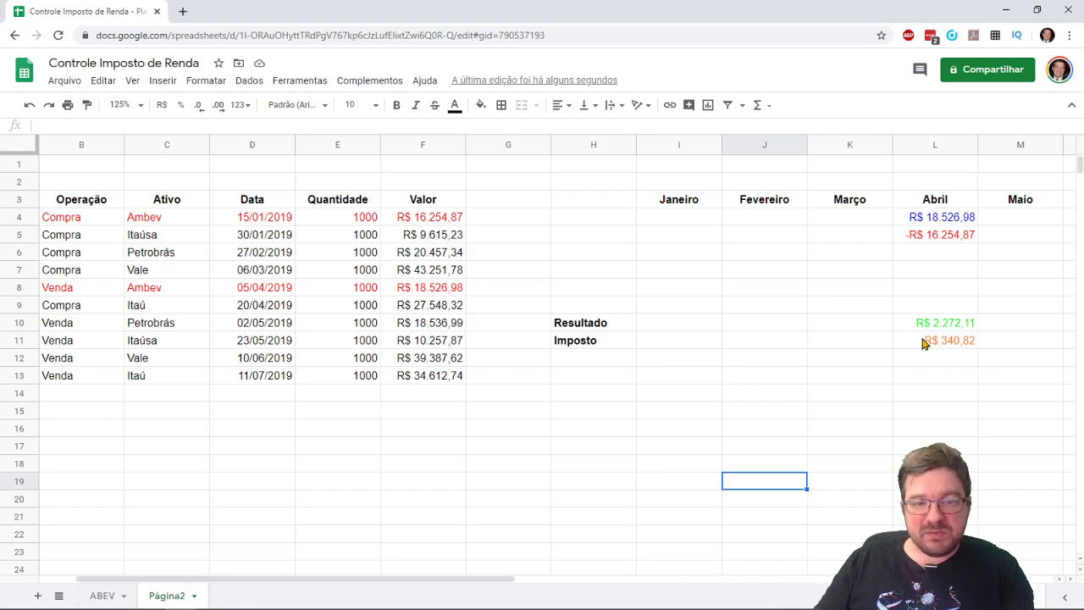
Replace April's Imposto in cell L11 with 0
click(954, 347)
text(0)
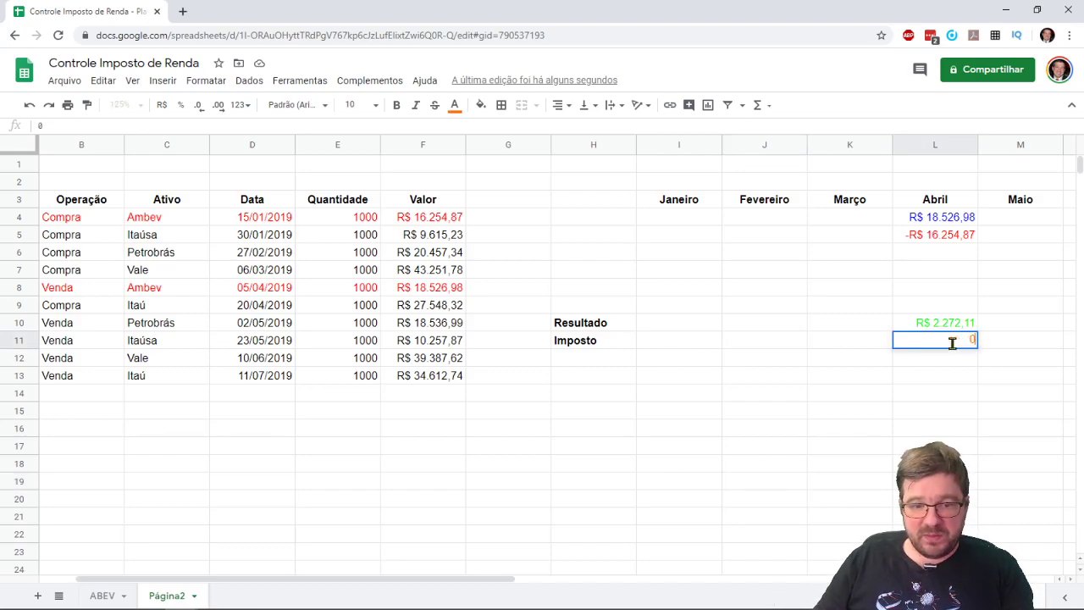
key(Return)
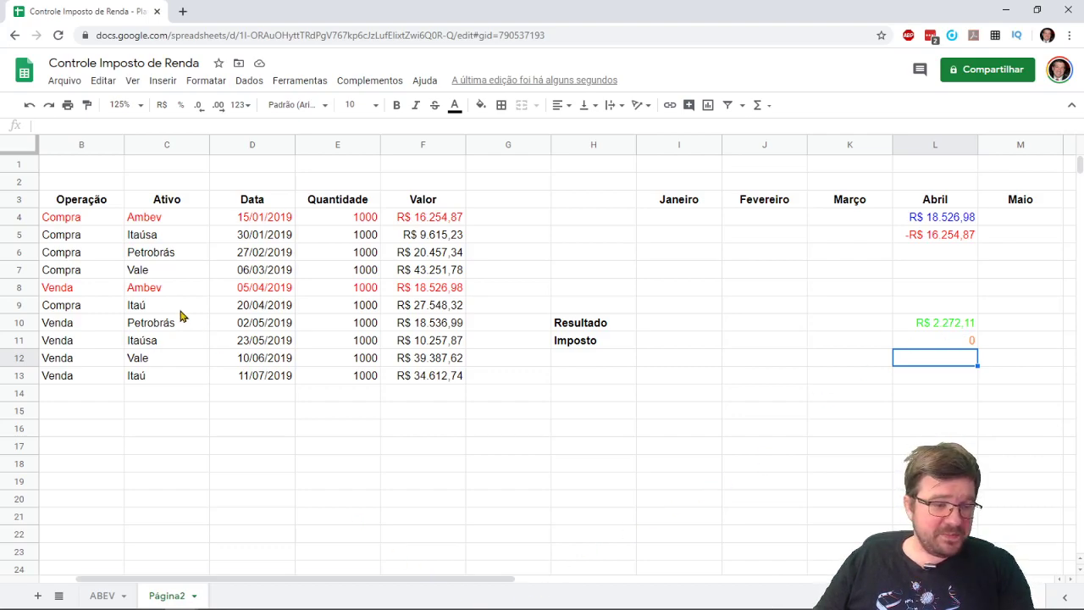
Colour the Petrobrás sale of 02/05/2019 in row 10 red, from Operação to Valor
click(71, 291)
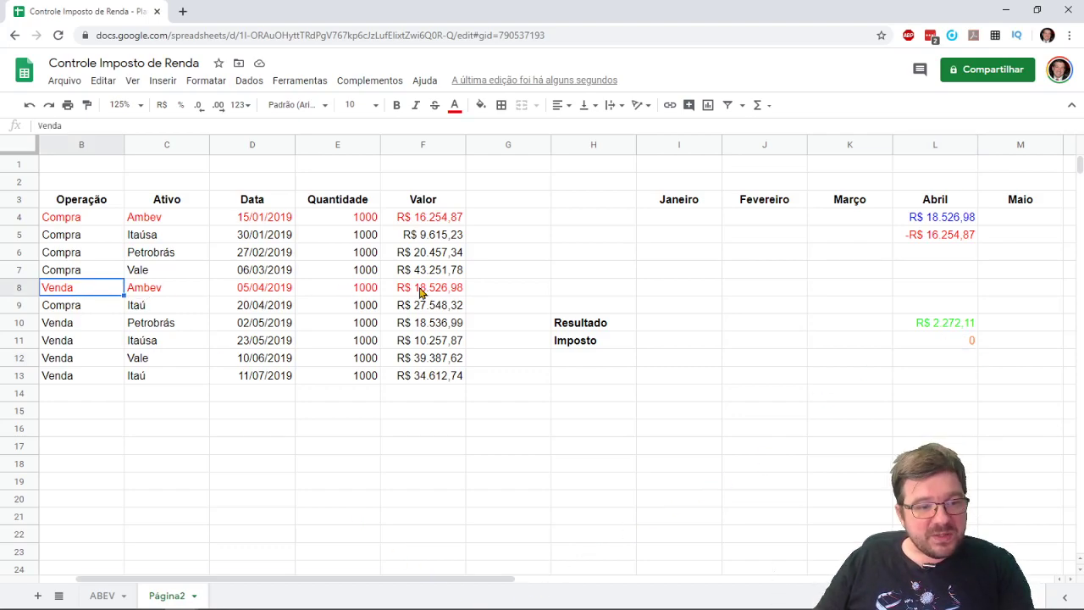
drag(75, 309, 427, 310)
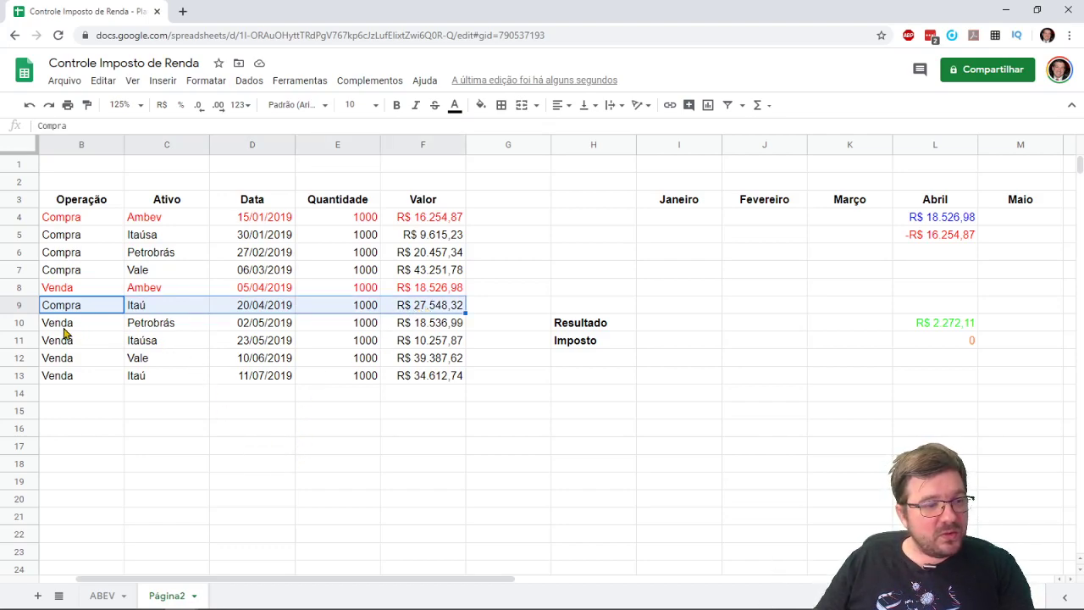
click(100, 330)
drag(100, 330, 417, 334)
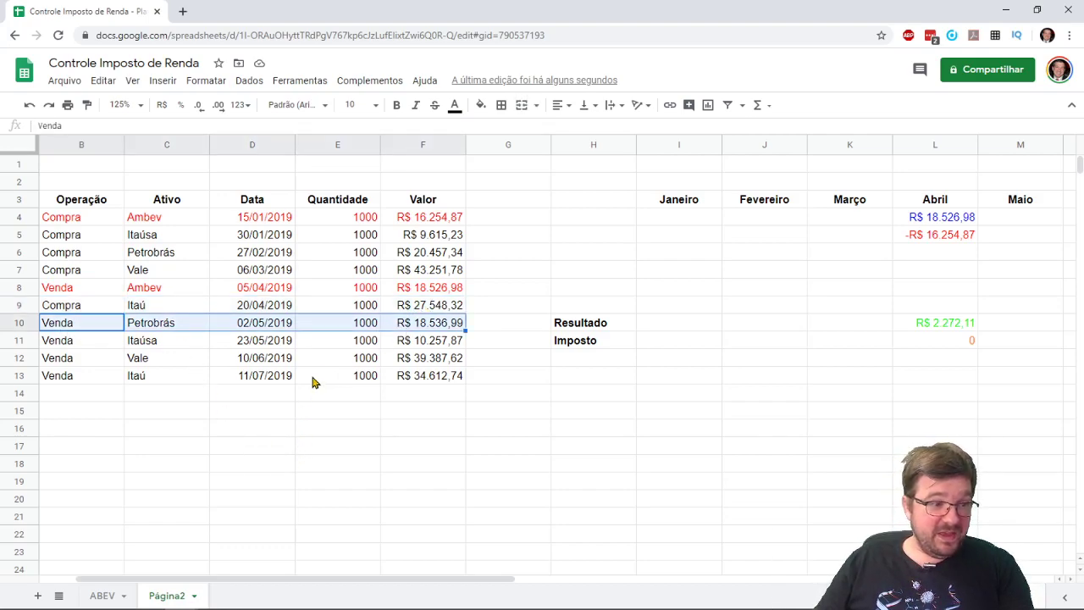
click(454, 106)
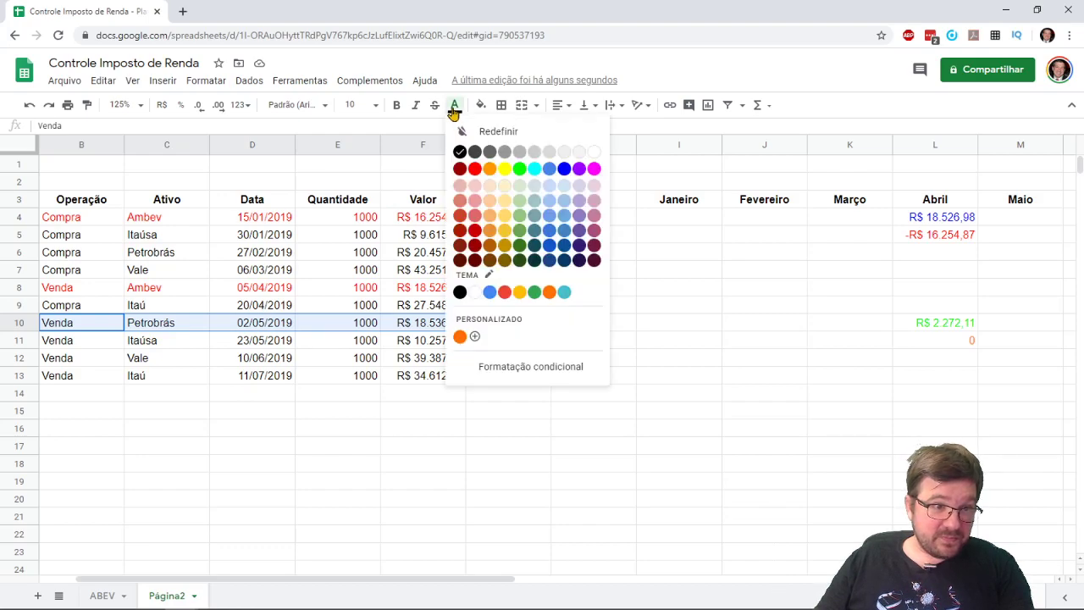
click(475, 169)
click(430, 395)
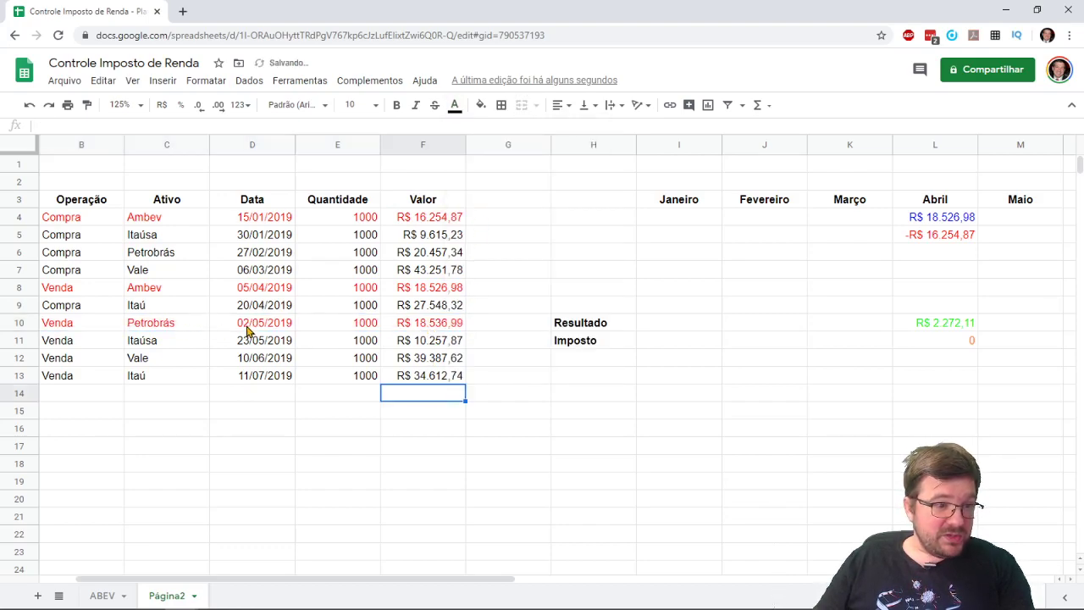
Copy the Petrobrás sale value from F10 into cell M4 under Maio
click(444, 333)
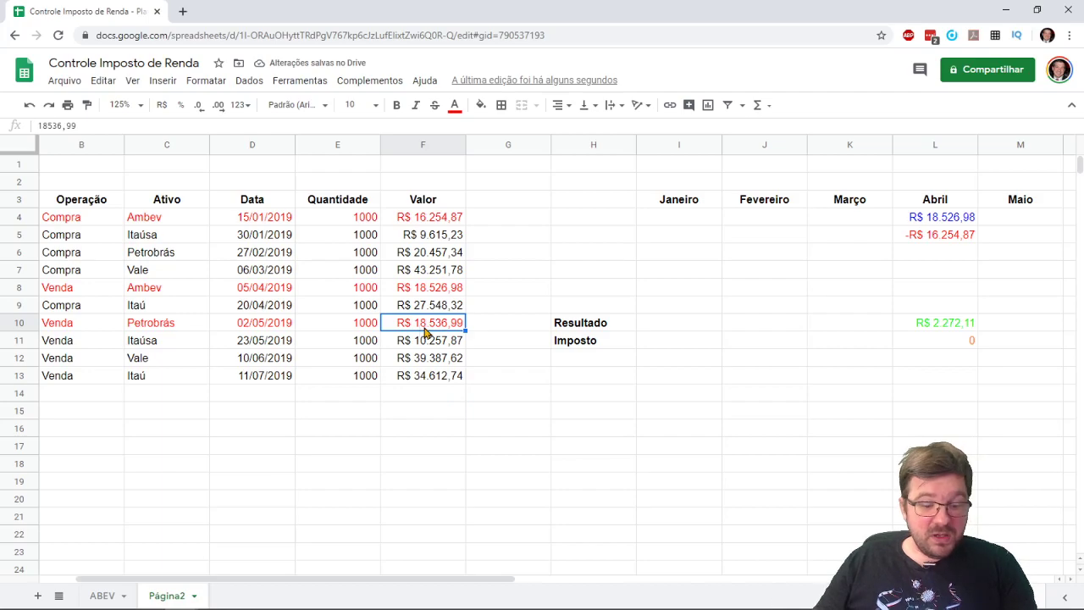
key(ctrl+c)
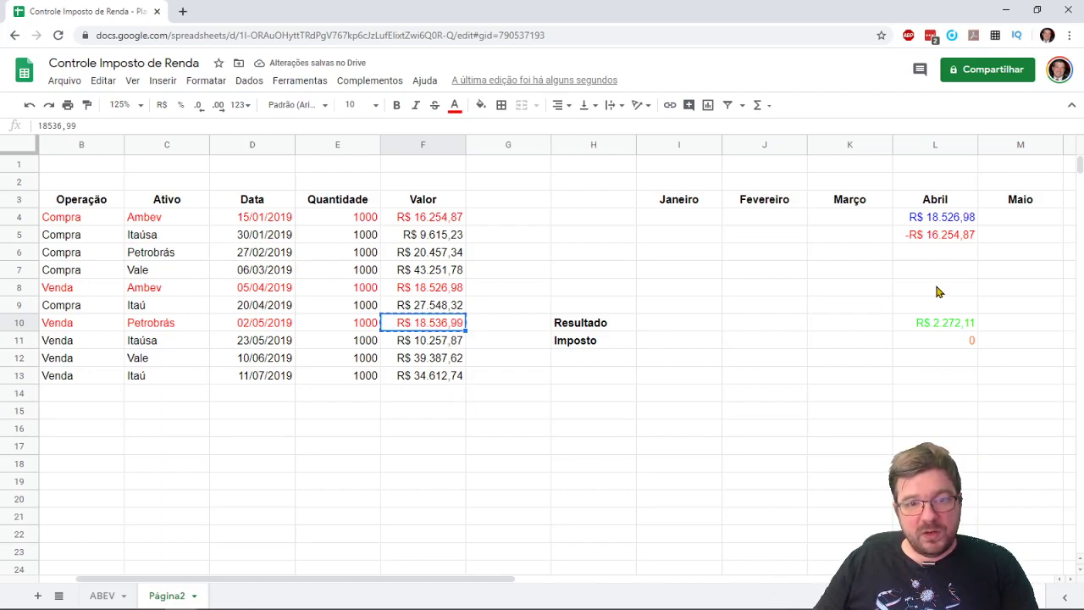
click(1020, 220)
key(ctrl+v)
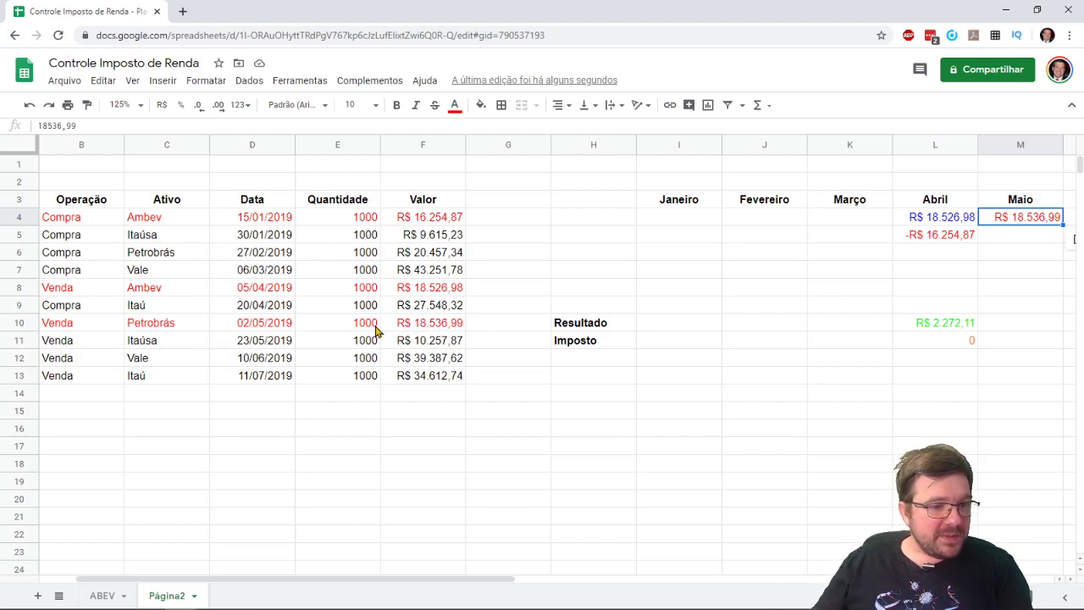
Colour the Petrobrás purchase in row 6 red, from Operação to Valor
drag(70, 254, 428, 249)
click(450, 110)
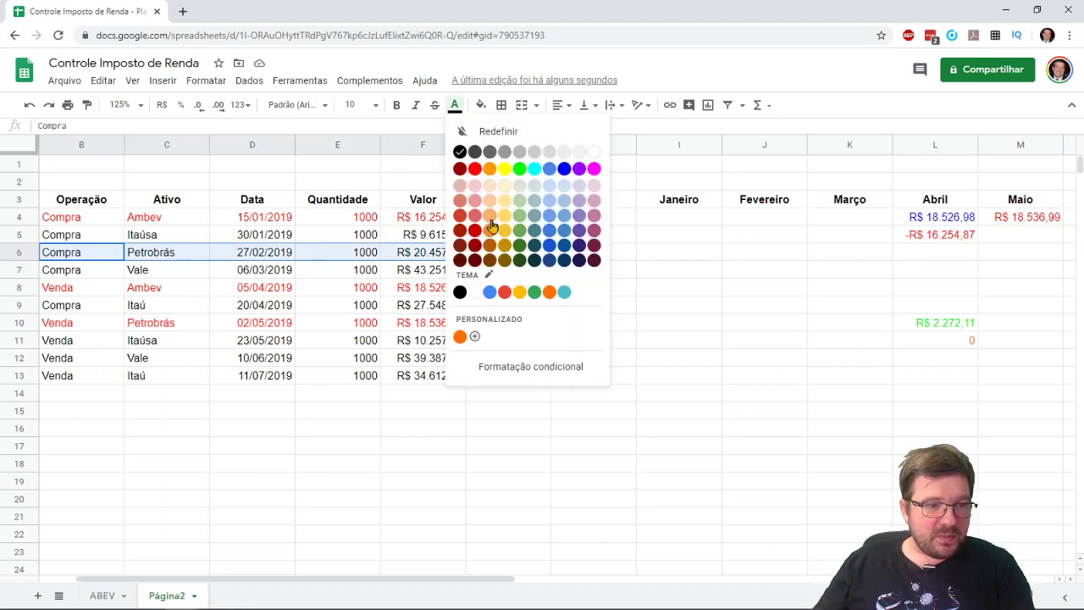
click(476, 169)
Copy the Petrobrás purchase value from F6 into M5 under Maio and make it negative
click(434, 259)
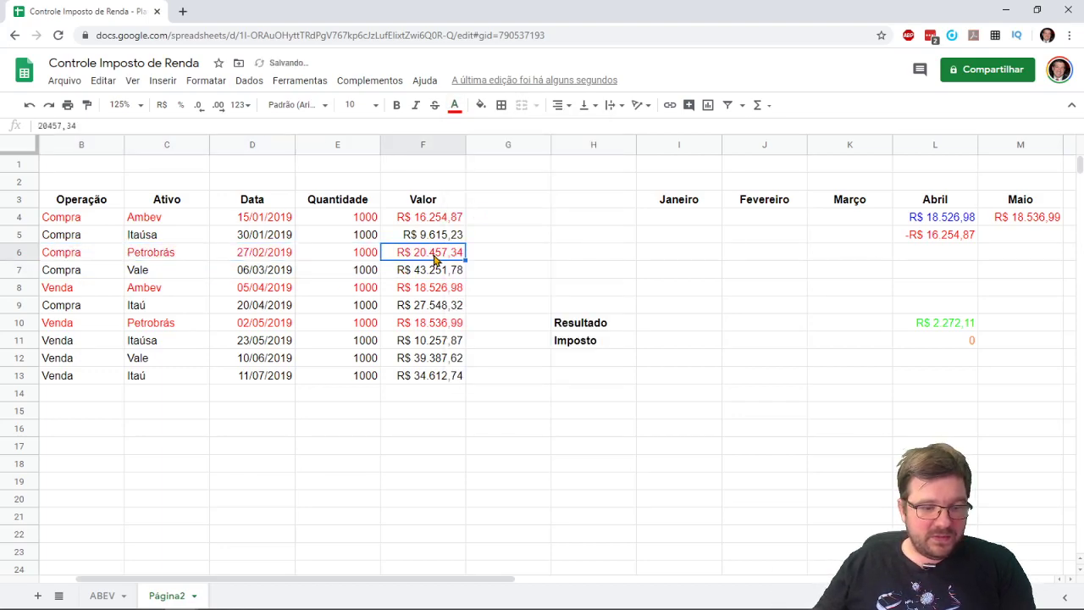
click(1034, 241)
key(ctrl+v)
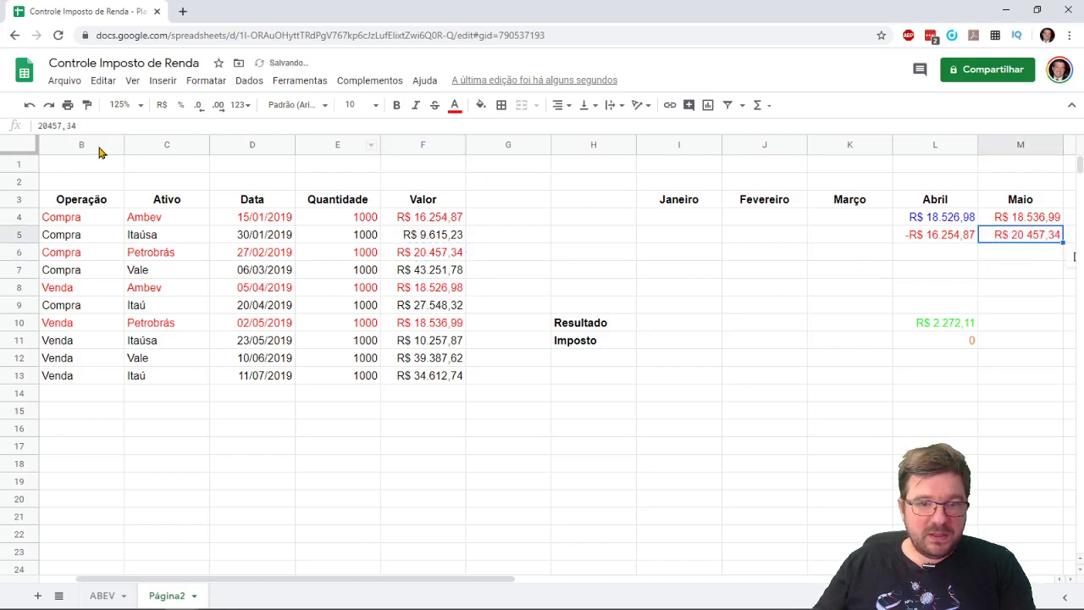
click(43, 125)
text(-)
key(Return)
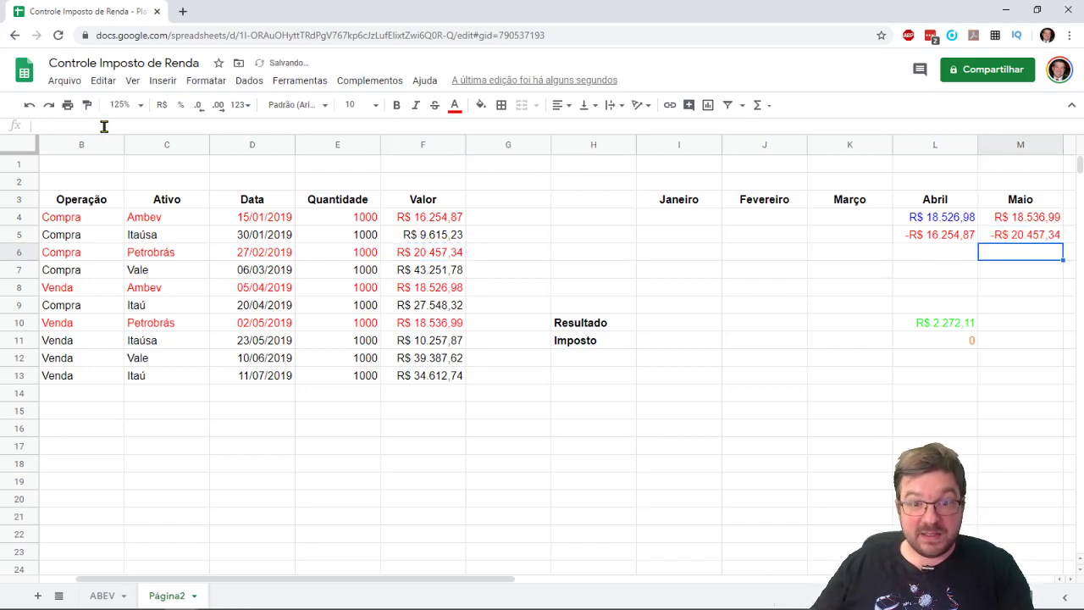
Colour the Petrobrás sale value in cell M4 under Maio blue
click(1008, 219)
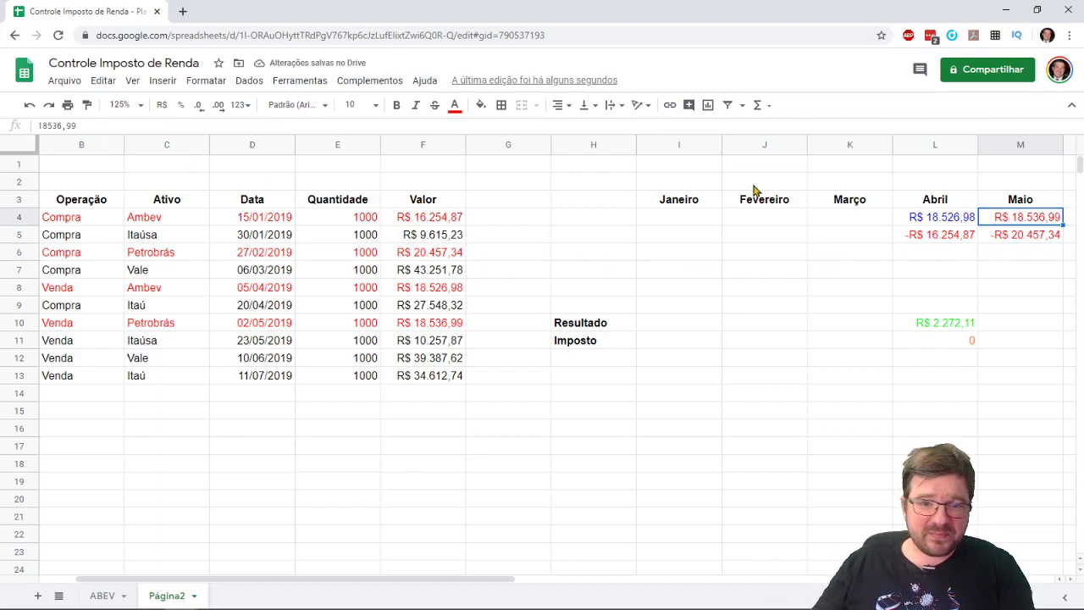
click(455, 104)
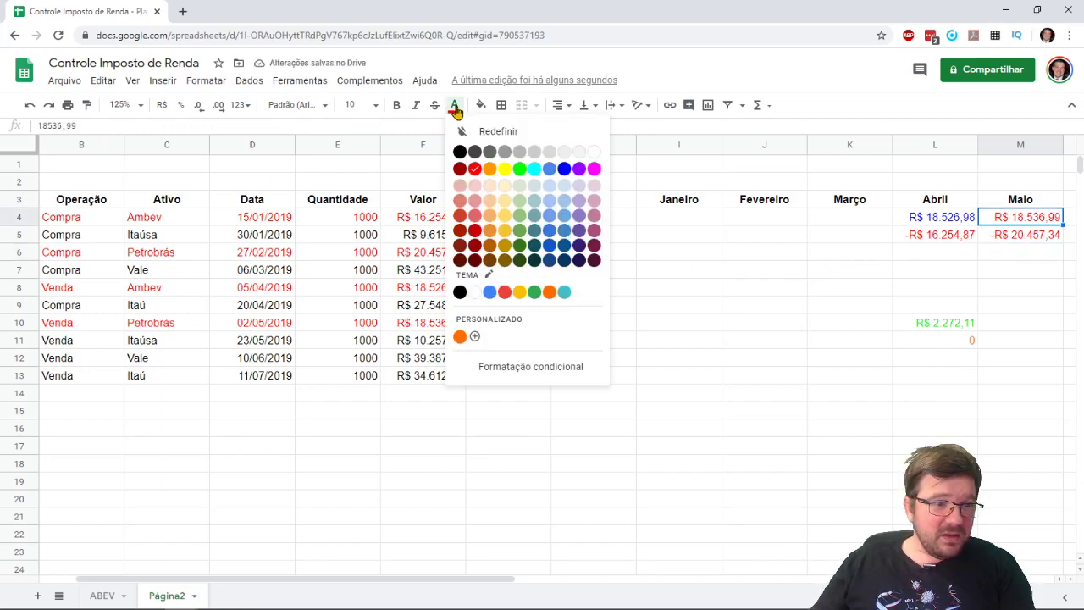
click(565, 169)
Extend April's Resultado formula from L10 to May's cell M10 and colour the May result turquoise
click(966, 323)
drag(978, 330, 1025, 326)
click(1021, 333)
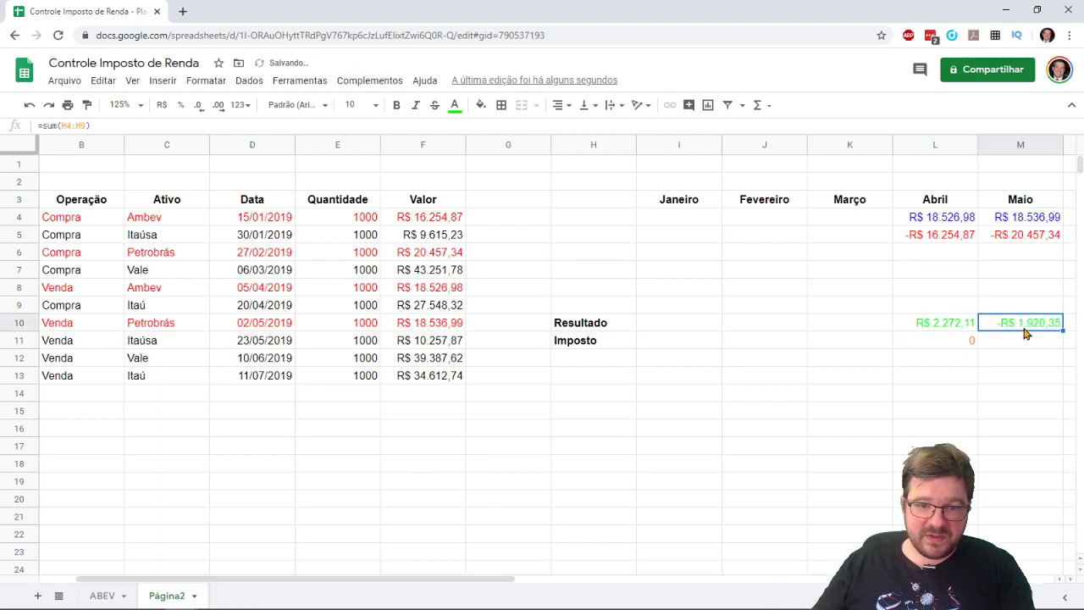
click(455, 105)
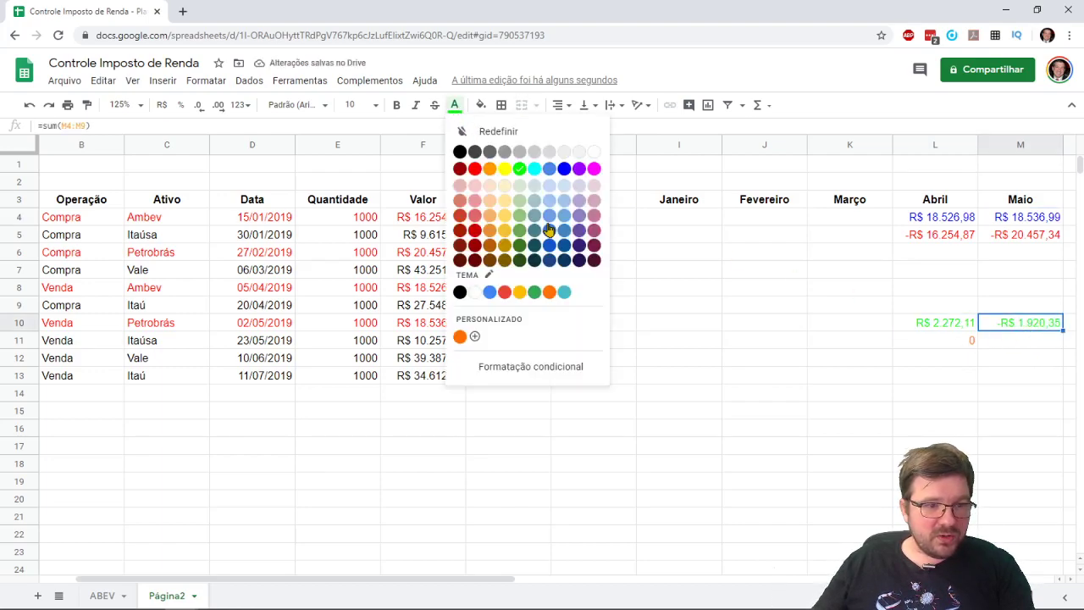
click(565, 292)
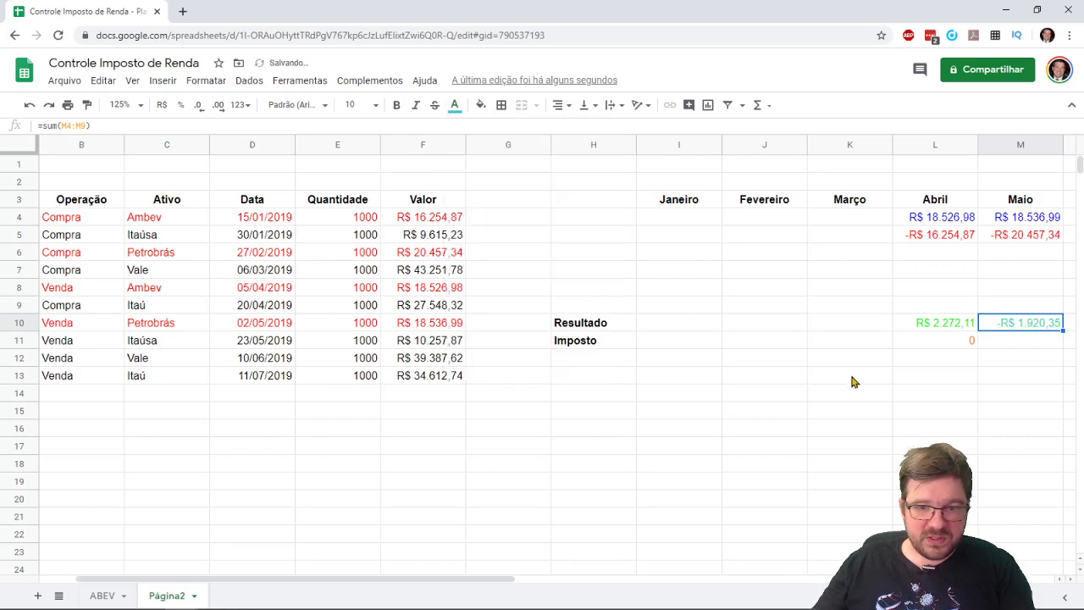
Enter 0 as May's Imposto in cell M11 and colour it orange
click(1030, 349)
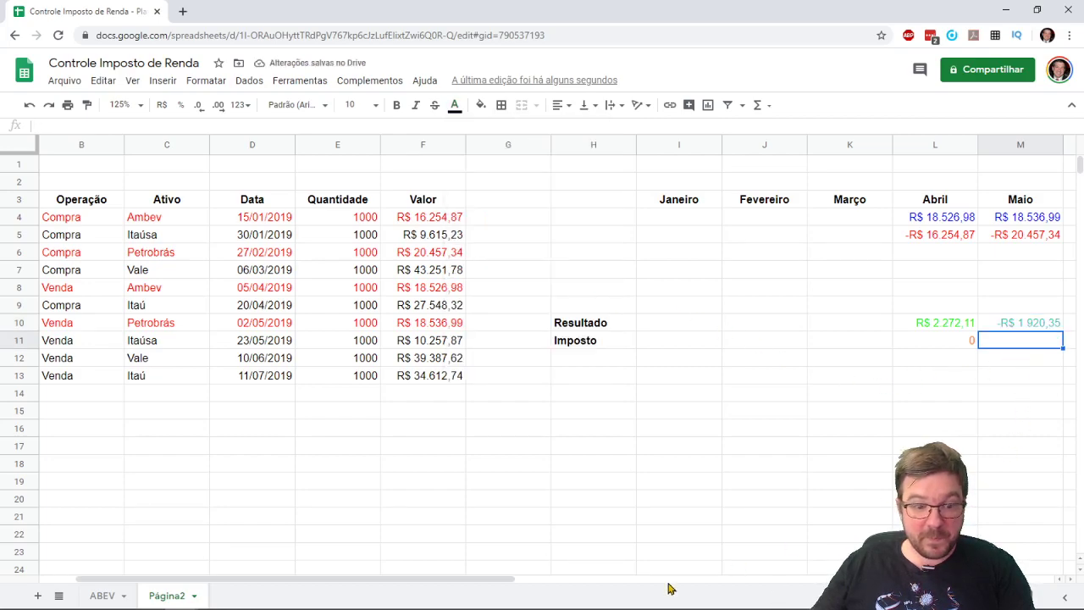
mouse_move(484, 564)
drag(517, 581, 556, 576)
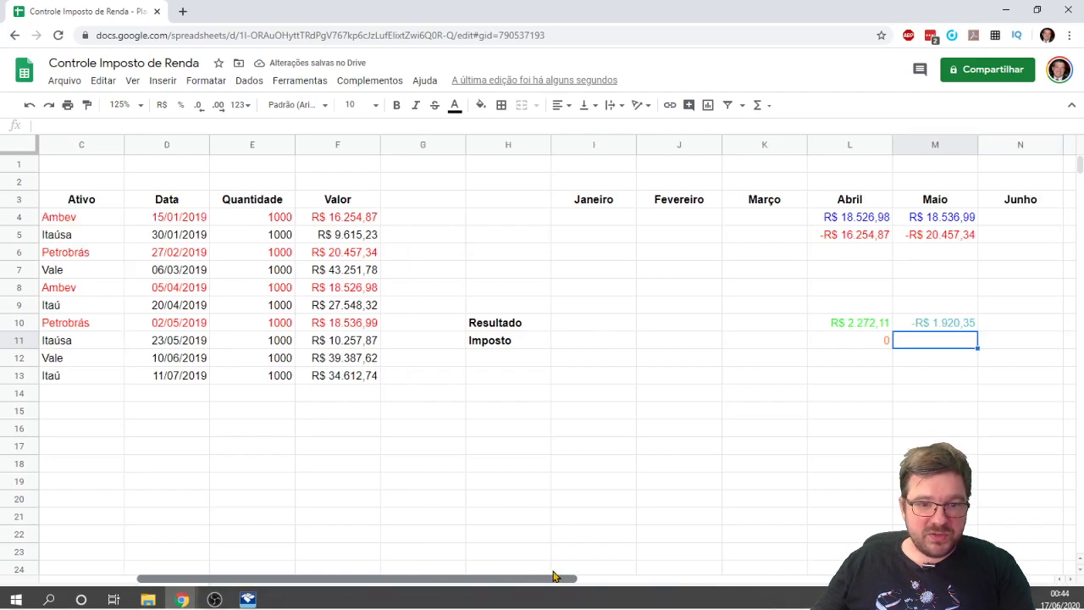
text(0)
key(Return)
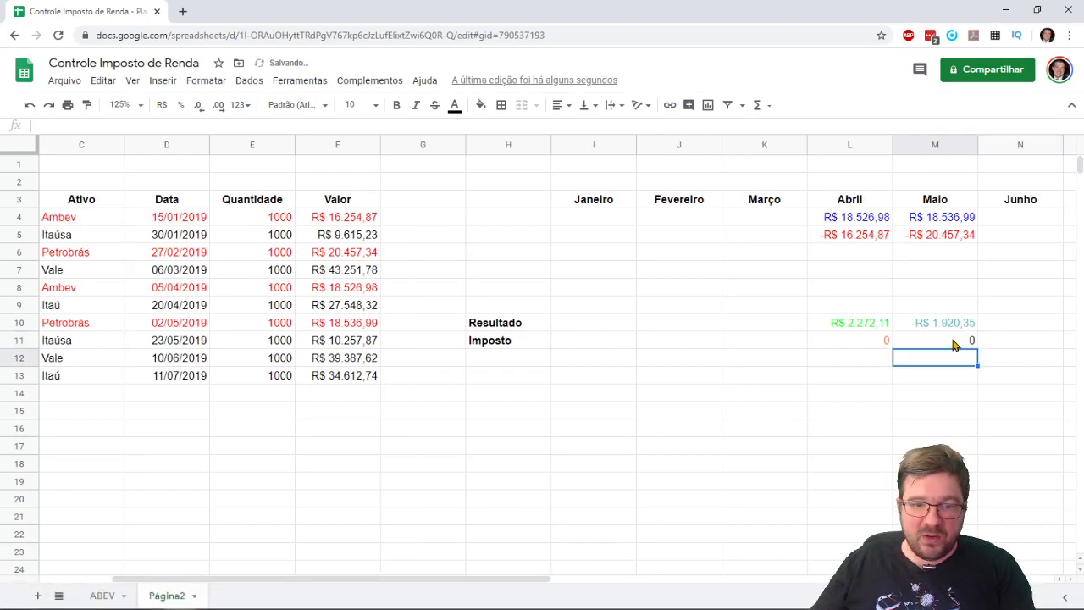
click(955, 343)
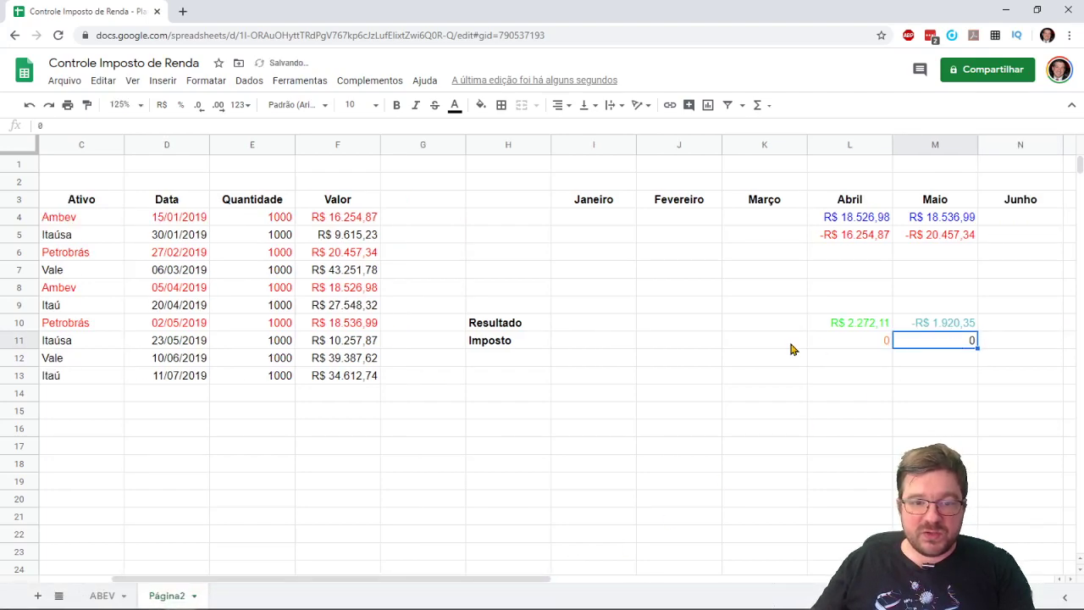
click(455, 104)
click(549, 291)
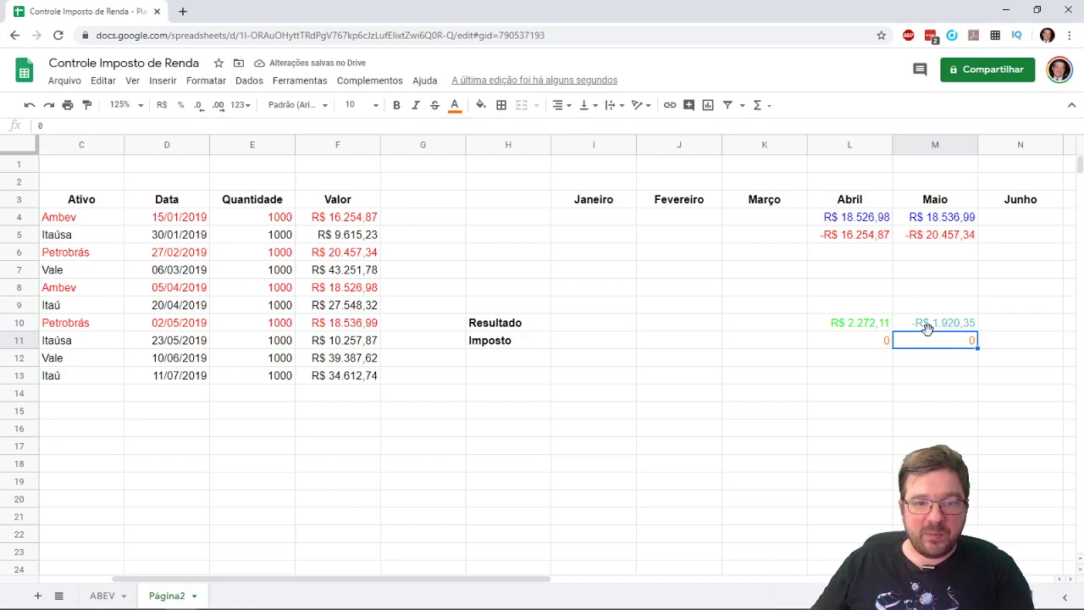
Colour the Itaúsa sale of 23/05/2019 in row 11 red, from Operação to Valor
drag(485, 581, 424, 581)
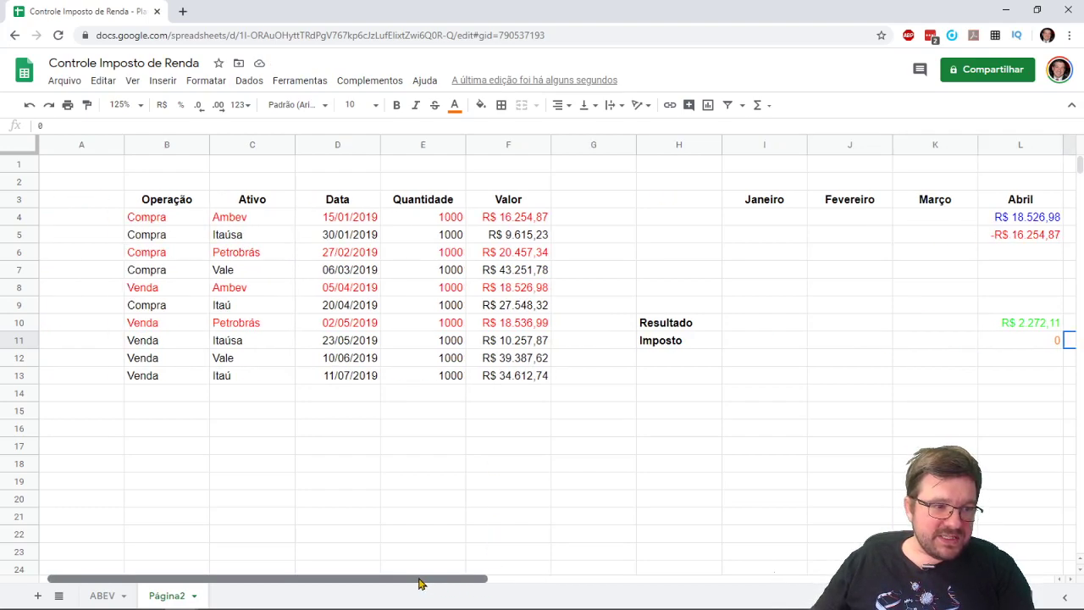
drag(144, 345, 515, 341)
click(516, 341)
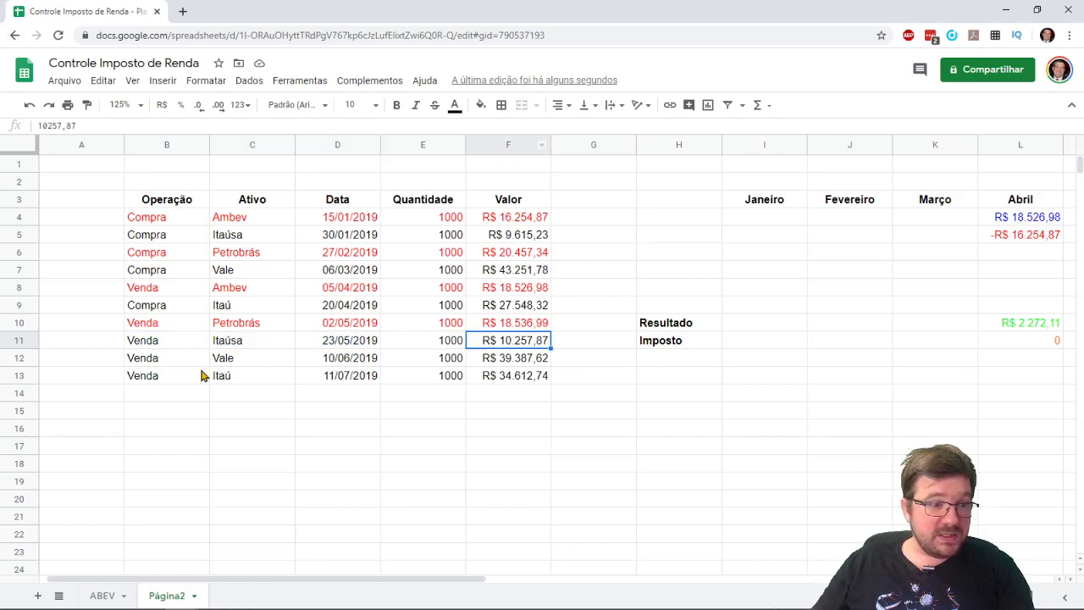
drag(144, 347, 534, 343)
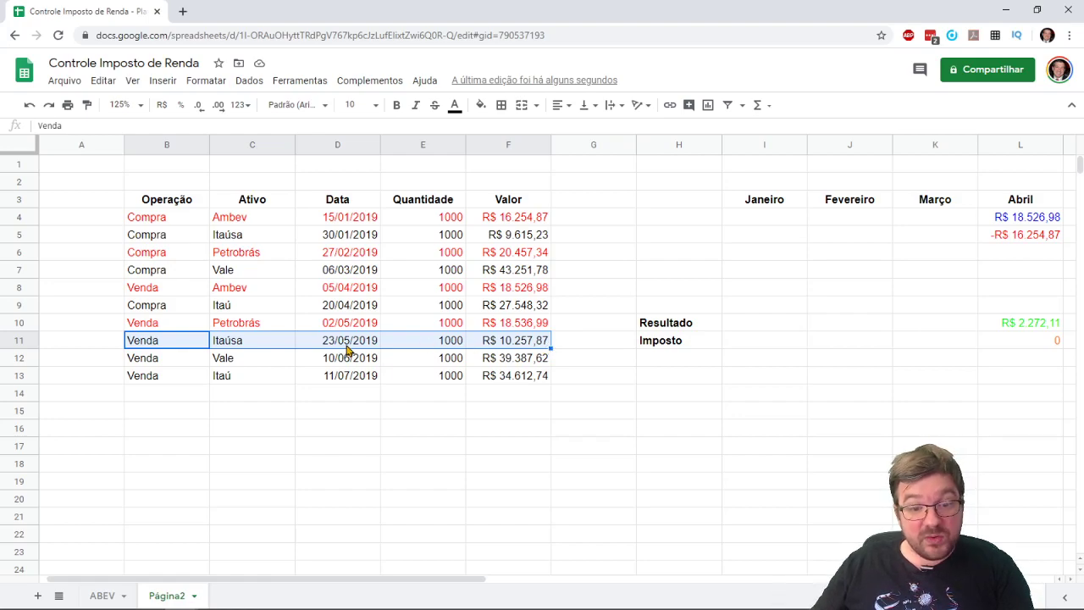
click(455, 106)
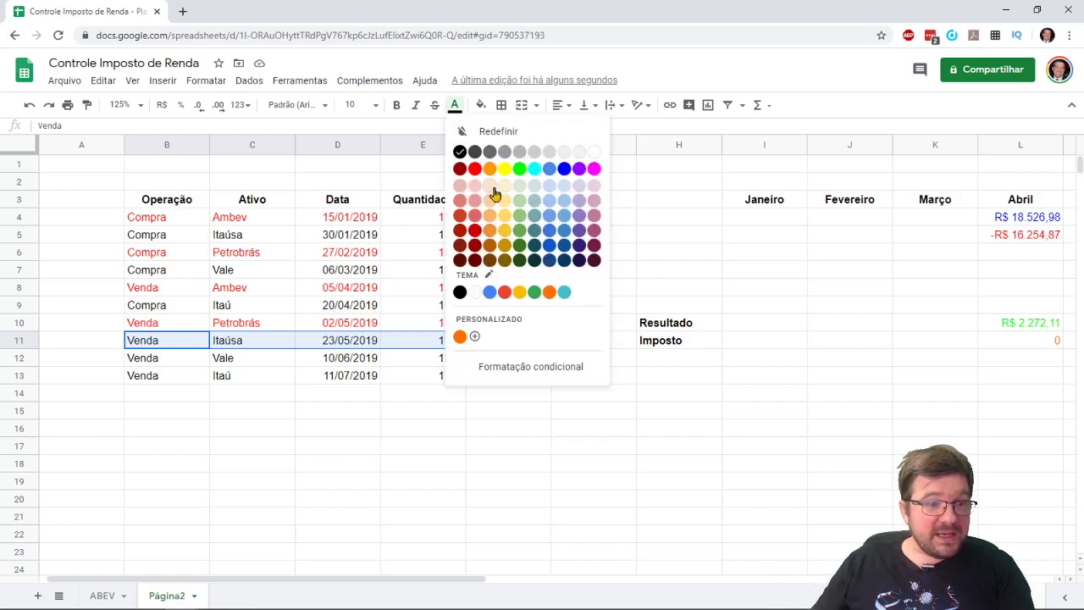
click(475, 169)
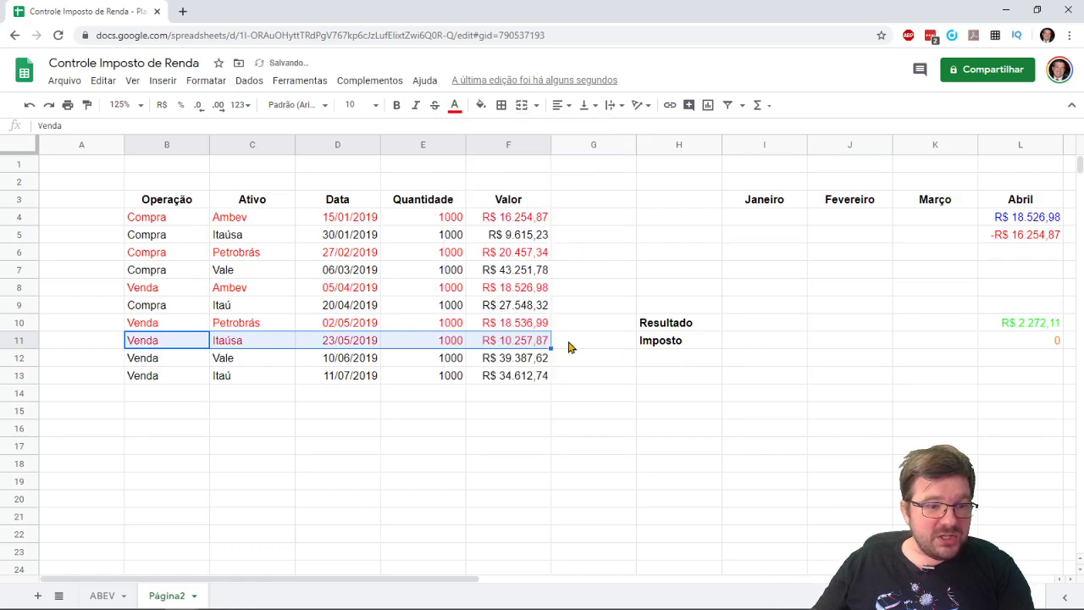
Copy the Itaúsa sale value from F11 into cell M6 under Maio and colour it blue
click(523, 341)
key(ctrl+c)
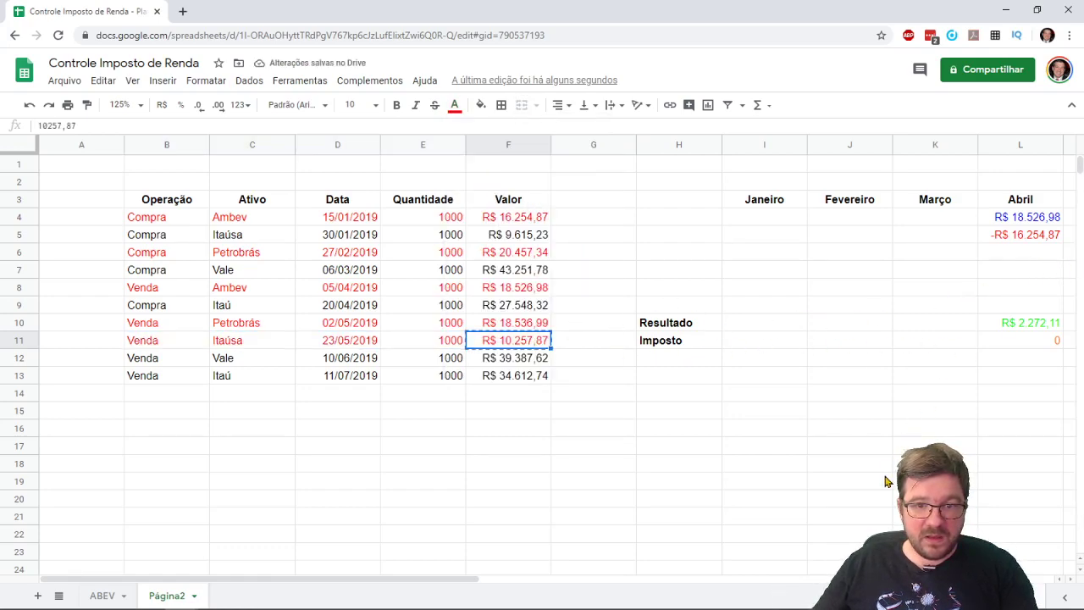
drag(472, 582, 542, 582)
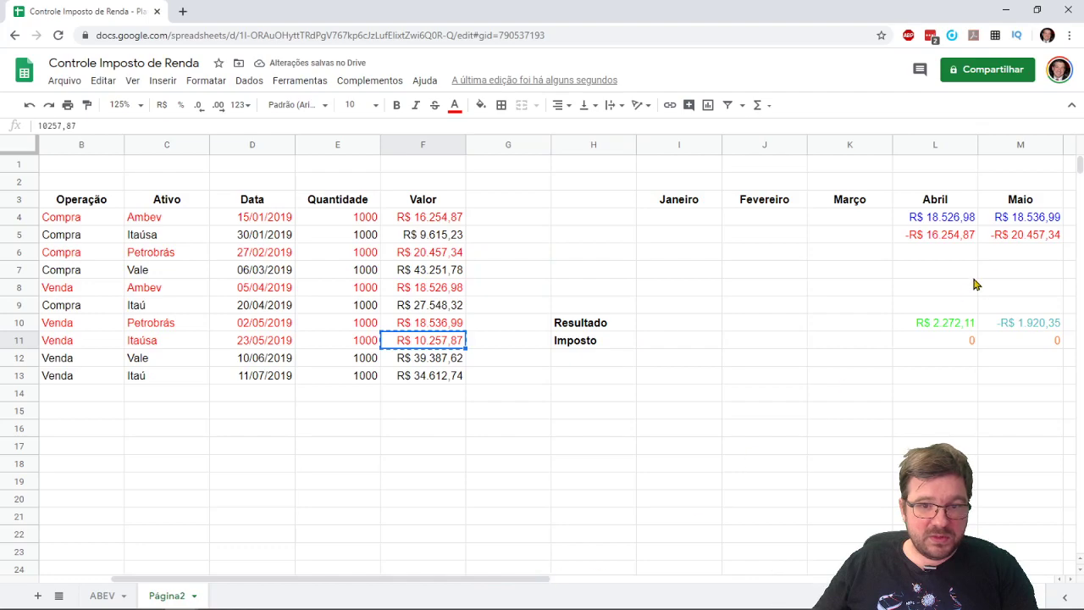
click(1035, 254)
key(ctrl+v)
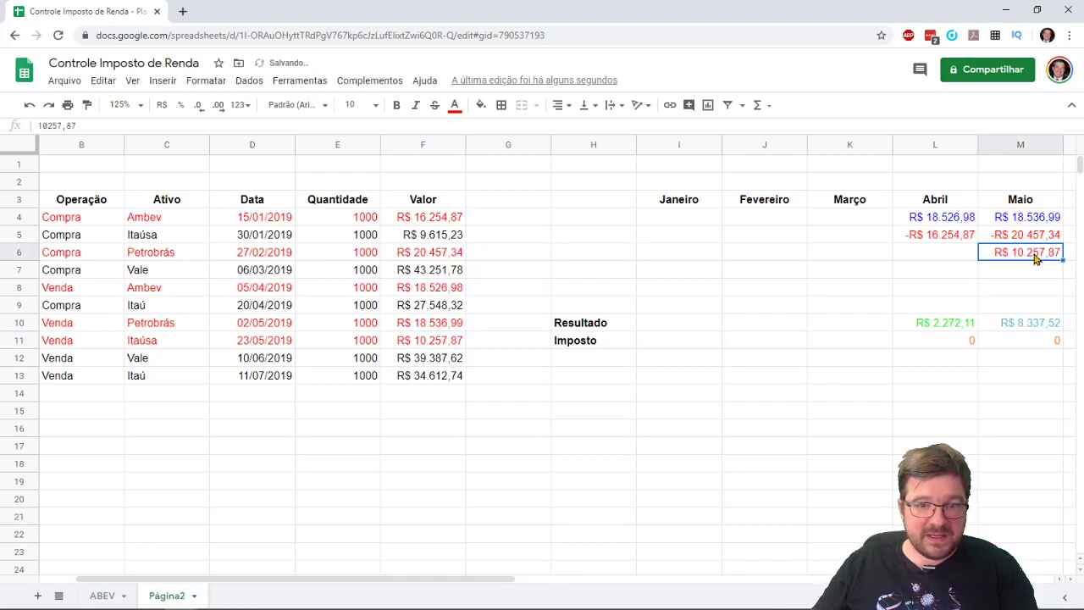
click(455, 104)
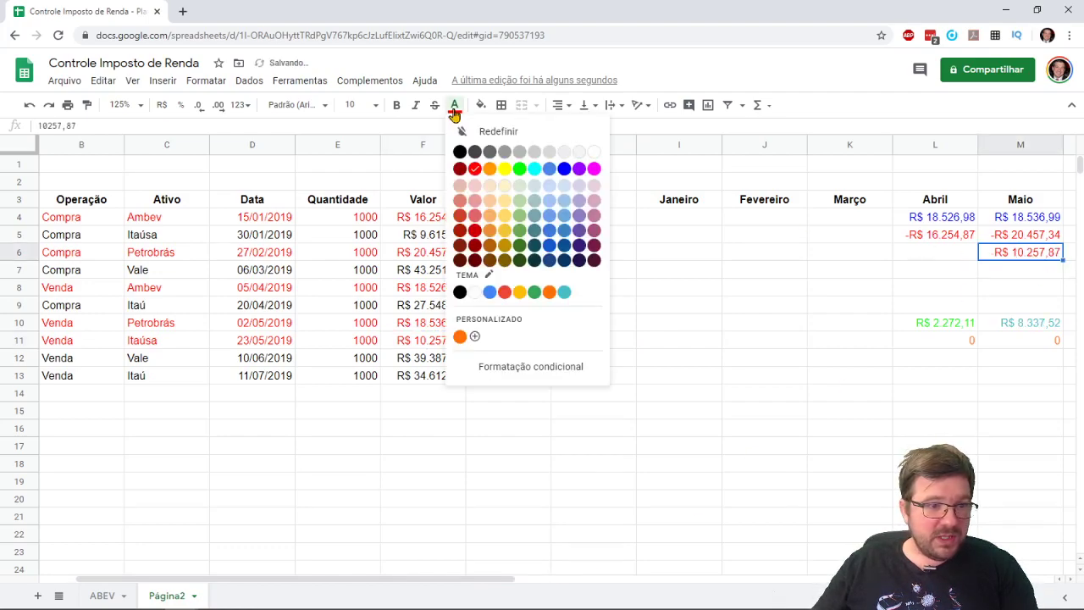
click(564, 176)
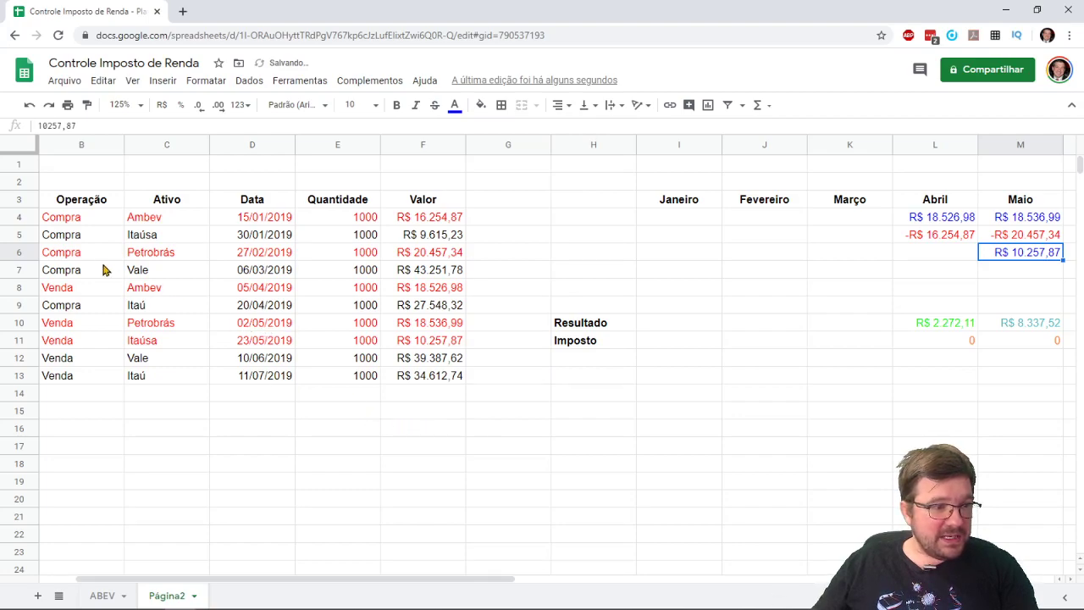
Colour the Itaúsa purchase in row 5 red and enter its value as the negative cost -9615,23 in cell M7 under Maio
drag(61, 235, 448, 235)
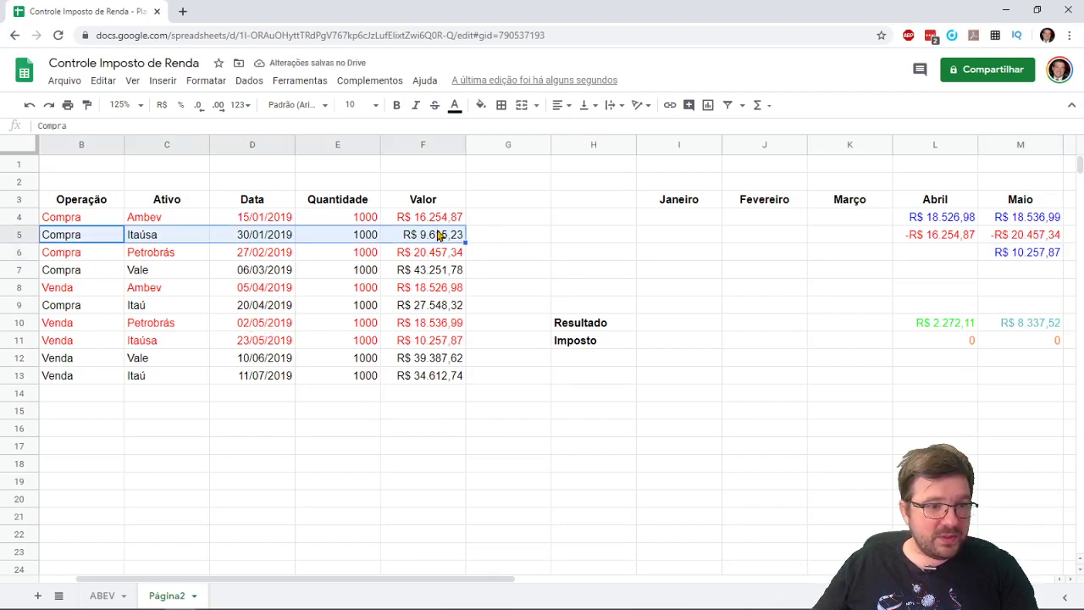
click(455, 105)
click(428, 241)
key(ctrl+c)
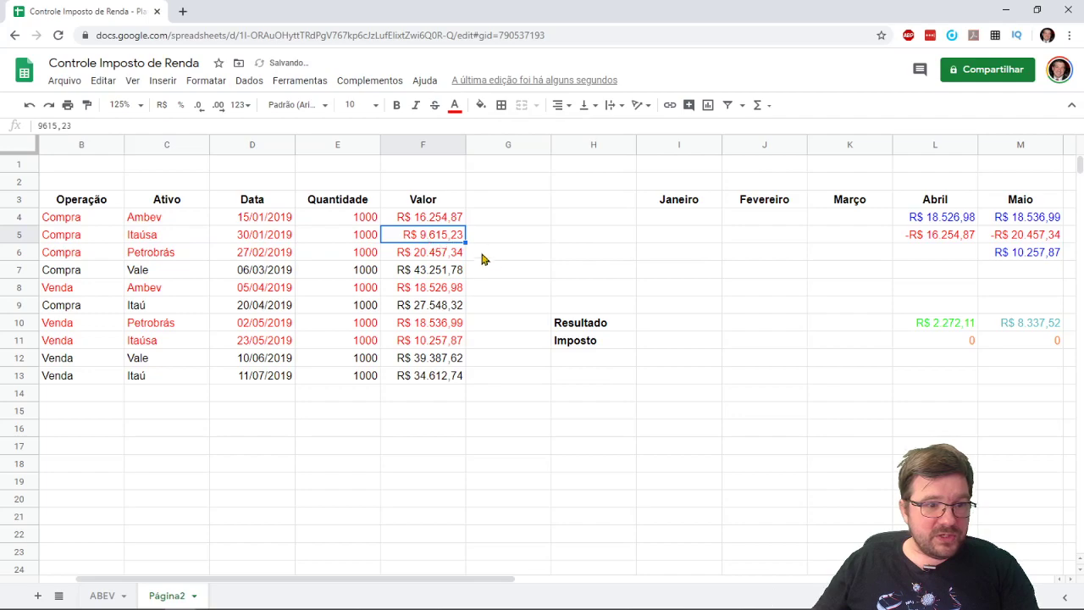
click(1019, 270)
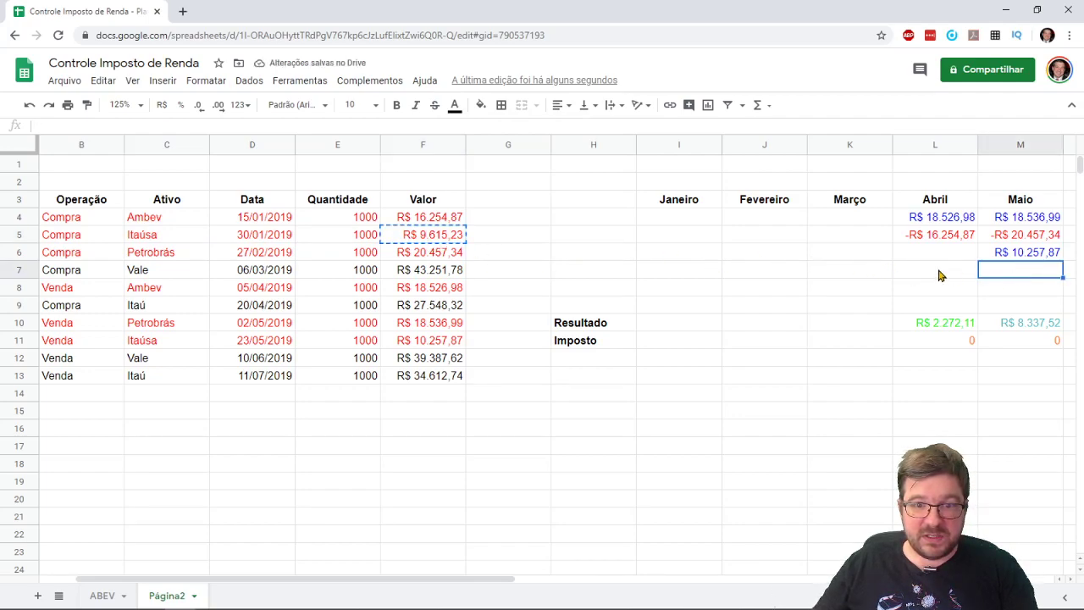
key(ctrl+shift+v)
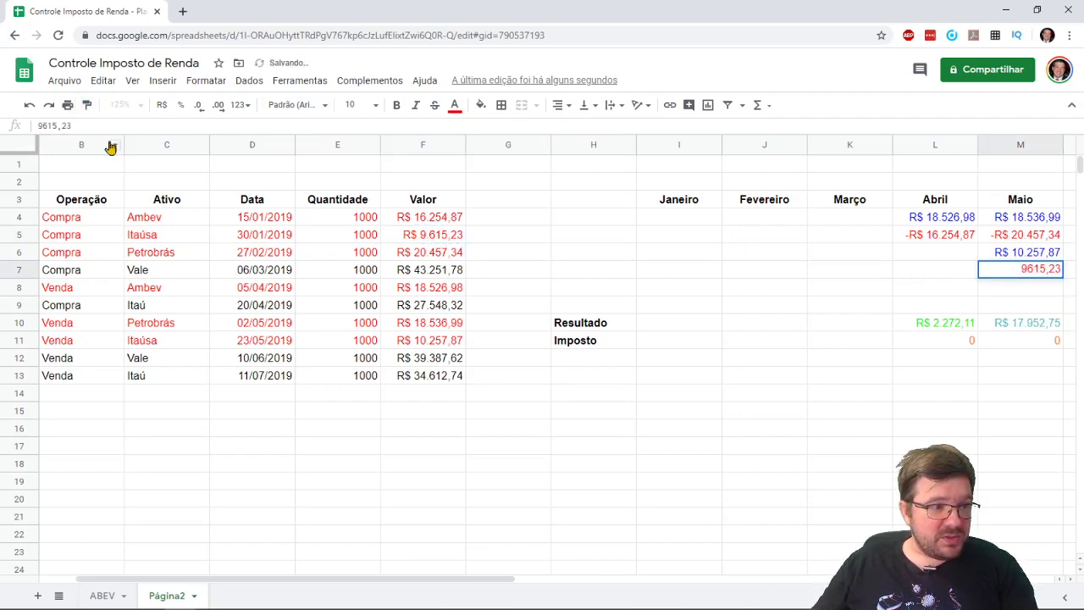
key(F2)
key(Home)
text(-)
key(Return)
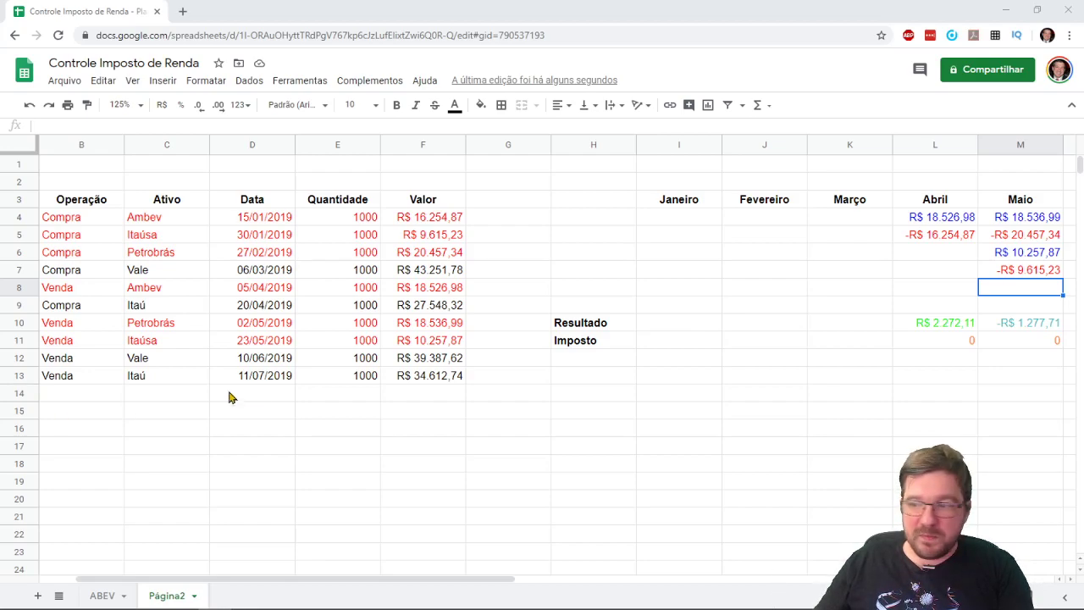
Review May's Resultado in M10 against the Itaúsa sale and cost in M6 and M7, and check the Imposto in M11
click(1038, 331)
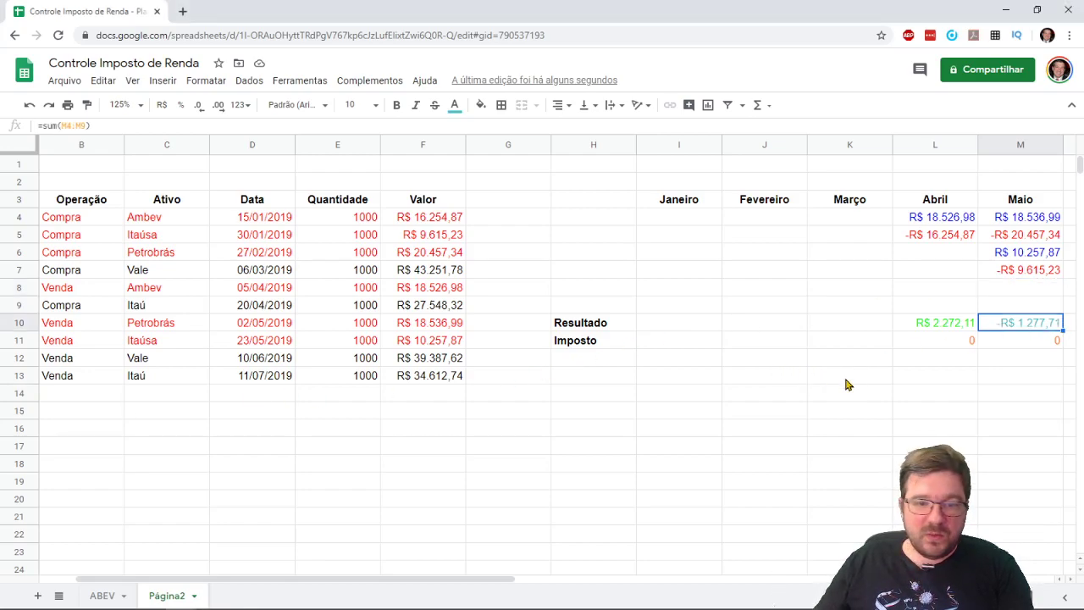
click(493, 568)
drag(498, 581, 571, 581)
click(958, 329)
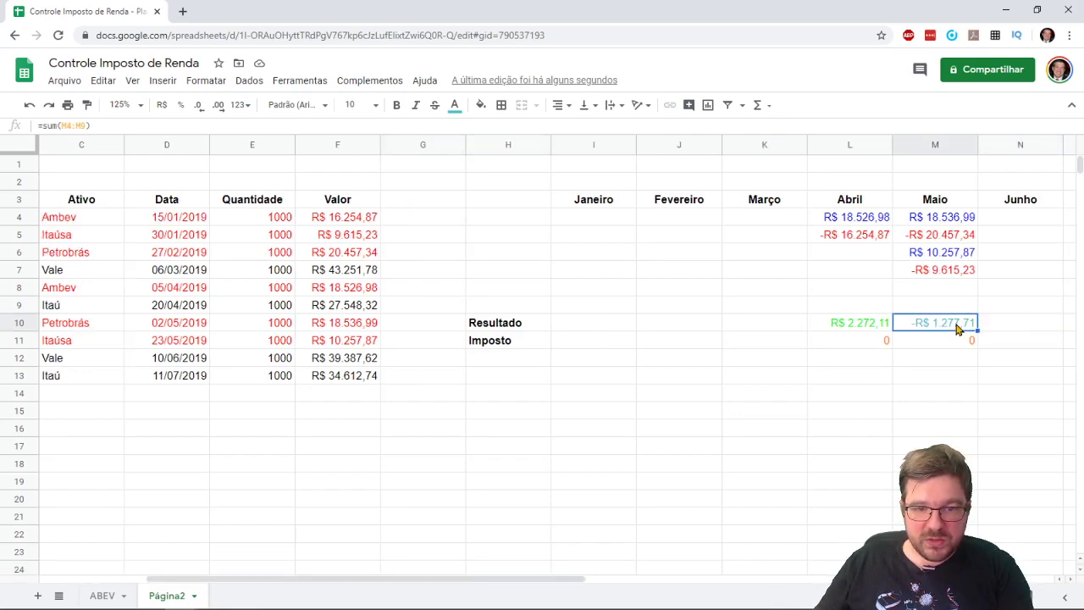
click(949, 252)
click(952, 271)
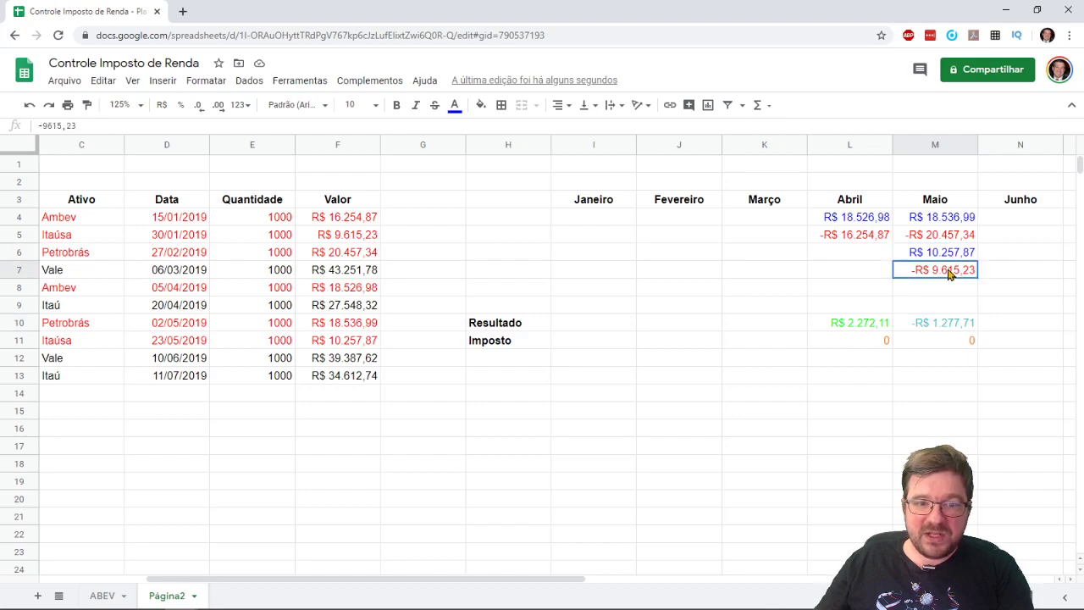
click(955, 329)
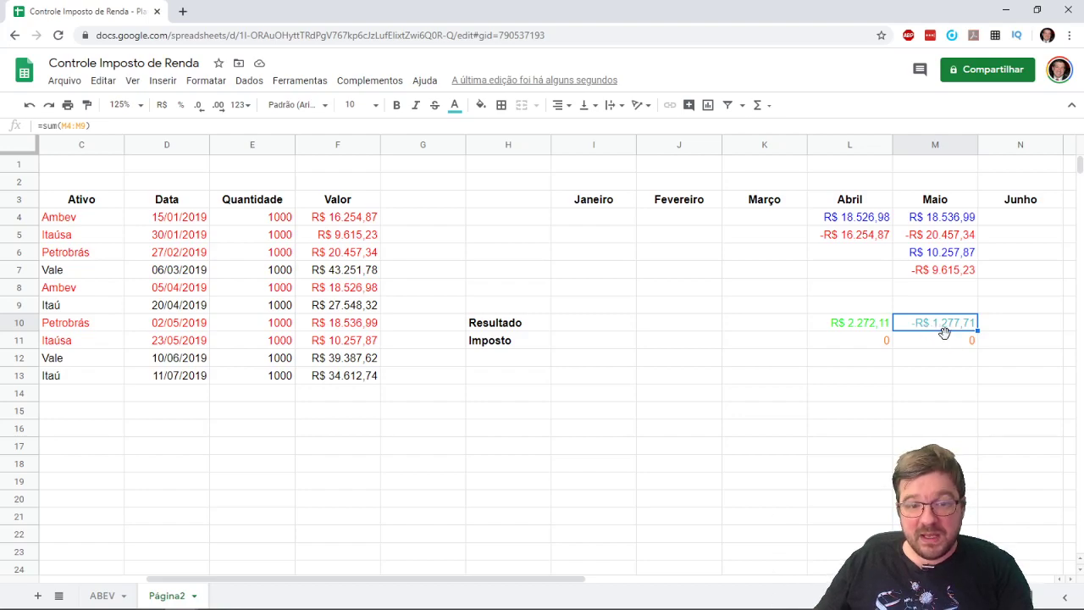
click(968, 347)
Colour the Vale sale of 10/06/2019 in row 12 red, from Operação to Valor
drag(572, 580, 424, 576)
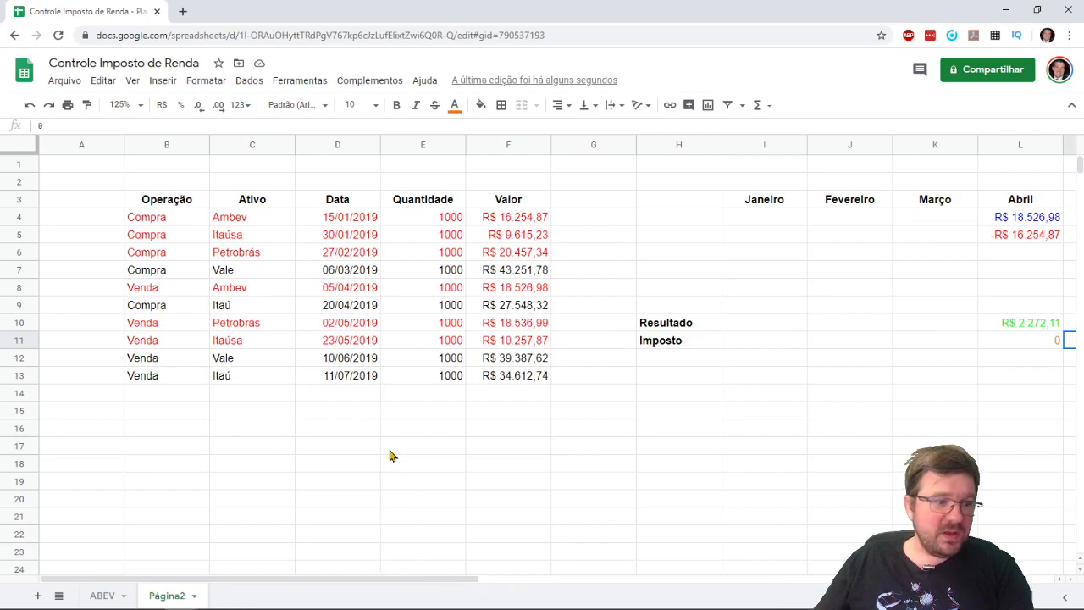
drag(149, 363, 527, 364)
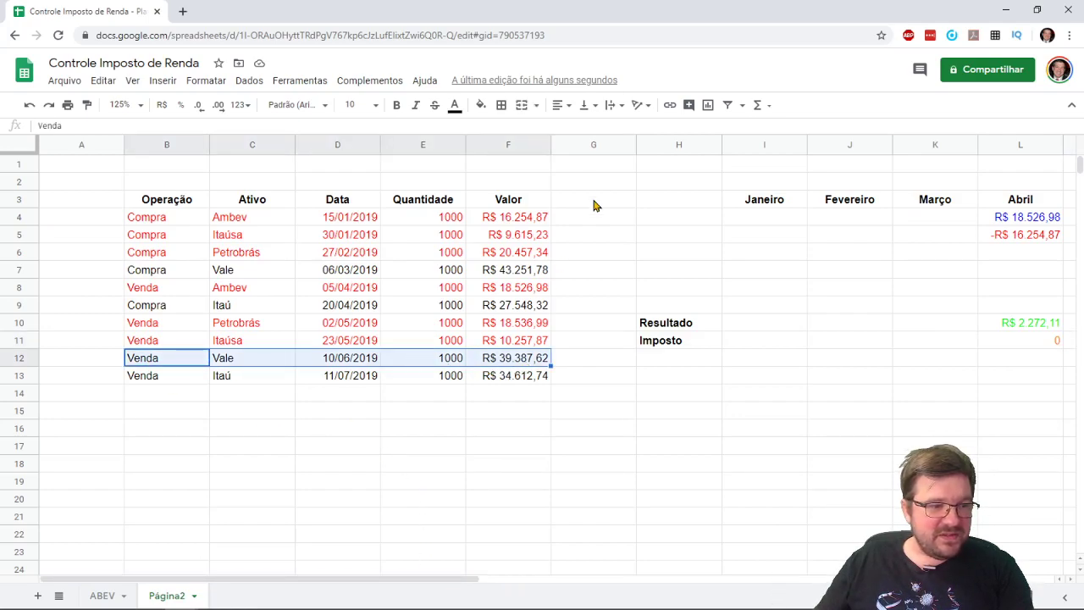
click(455, 105)
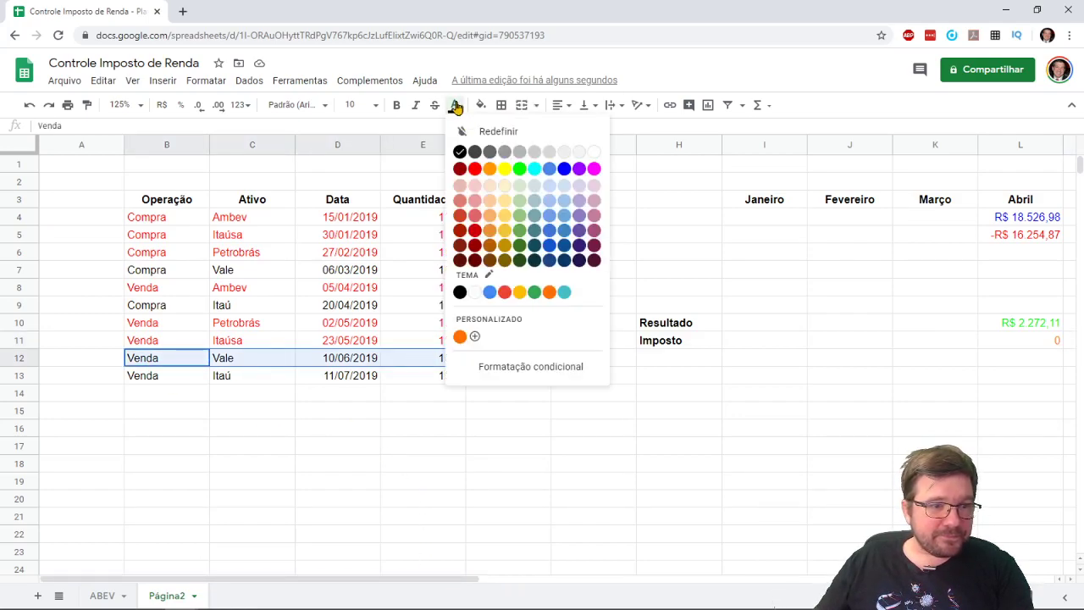
click(474, 172)
click(559, 399)
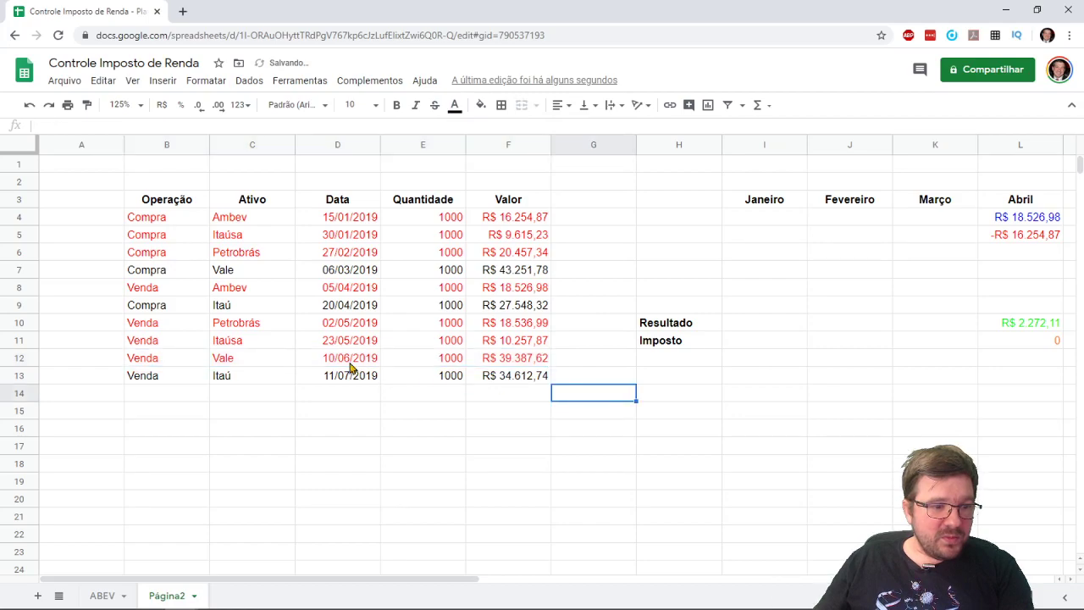
Copy the Vale sale value from F12 into cell N4 under Junho and colour it blue
click(525, 363)
drag(406, 579, 533, 582)
click(939, 222)
text(R$ 39.387,62)
click(455, 104)
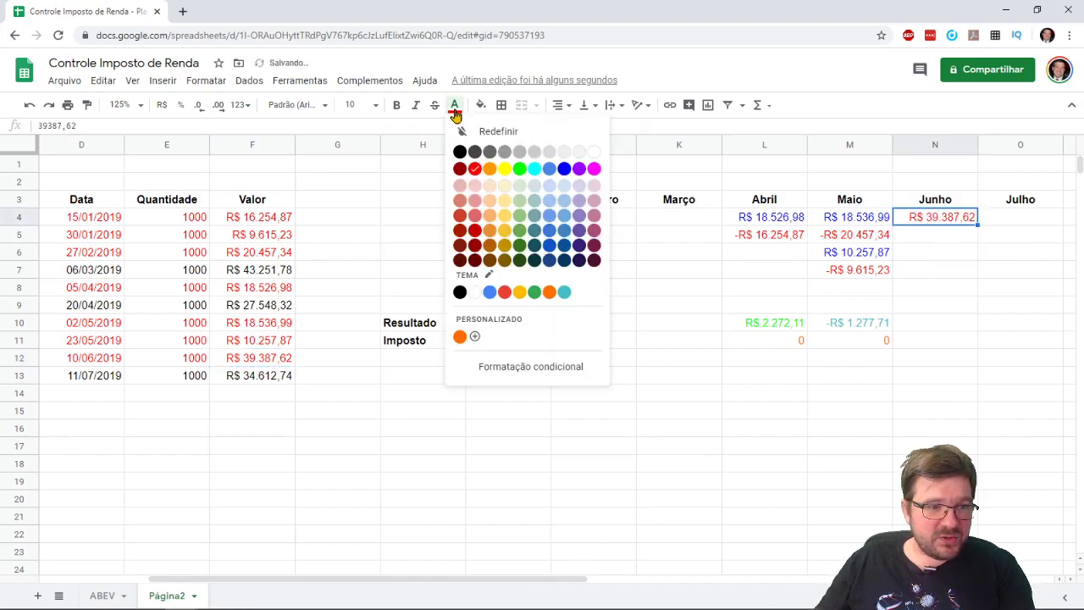
click(564, 175)
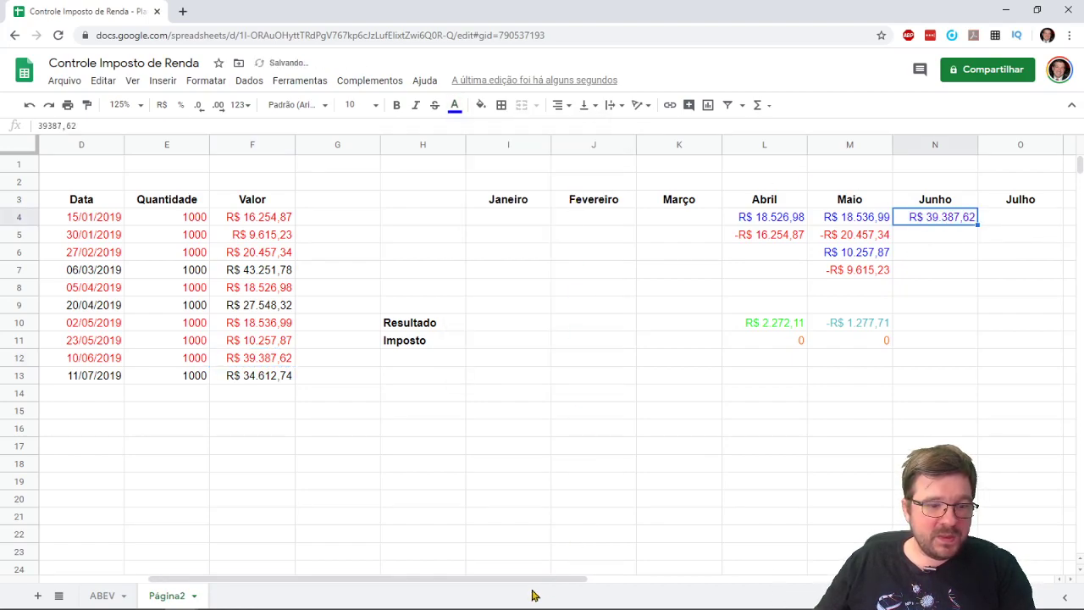
Colour the Vale purchase of 06/03/2019 in row 7 red, from Operação to Valor
drag(533, 584, 400, 380)
drag(483, 581, 460, 581)
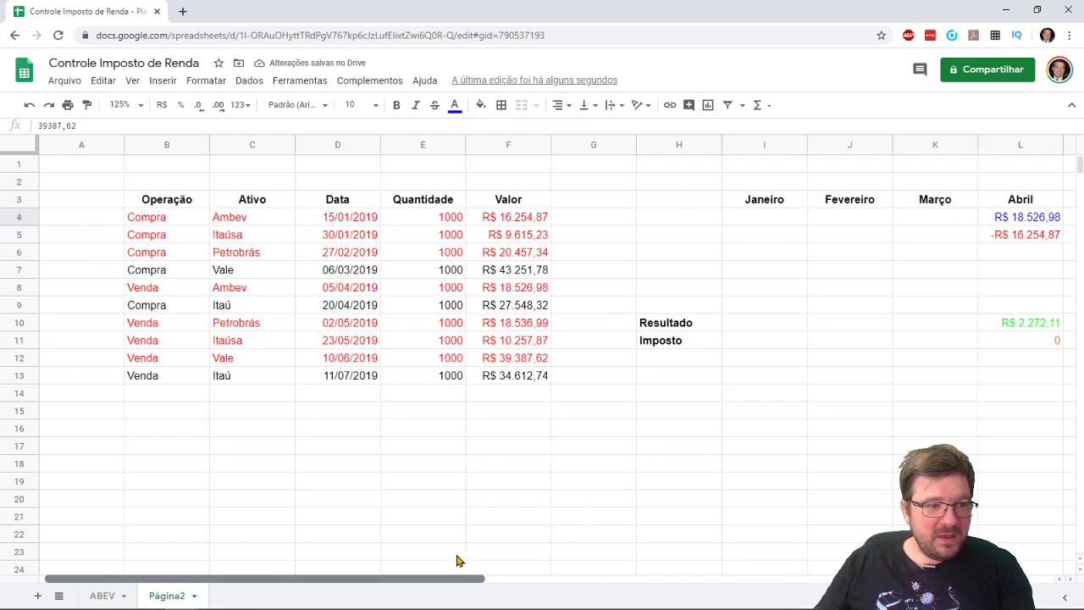
click(169, 267)
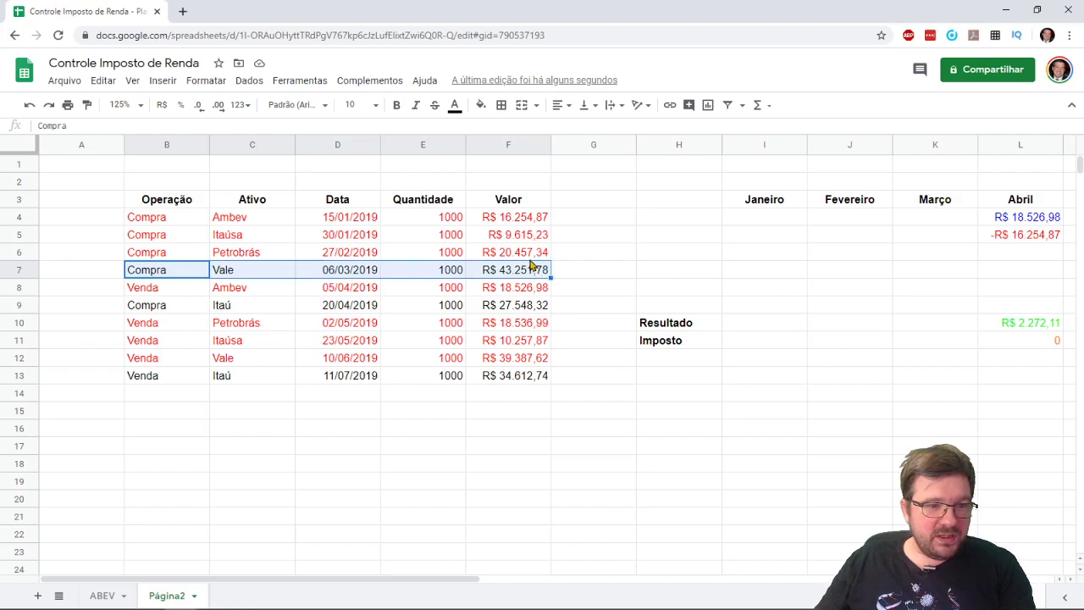
click(455, 105)
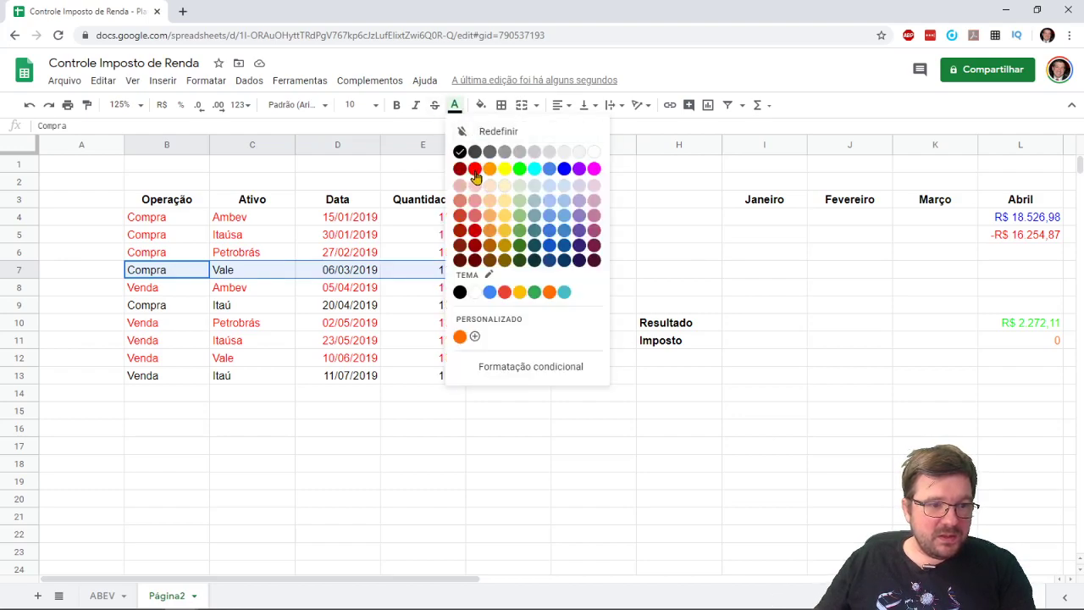
click(475, 169)
click(567, 273)
Copy the Vale purchase value from F7 into cell N5 under Junho and make it negative, -43251,78
click(538, 273)
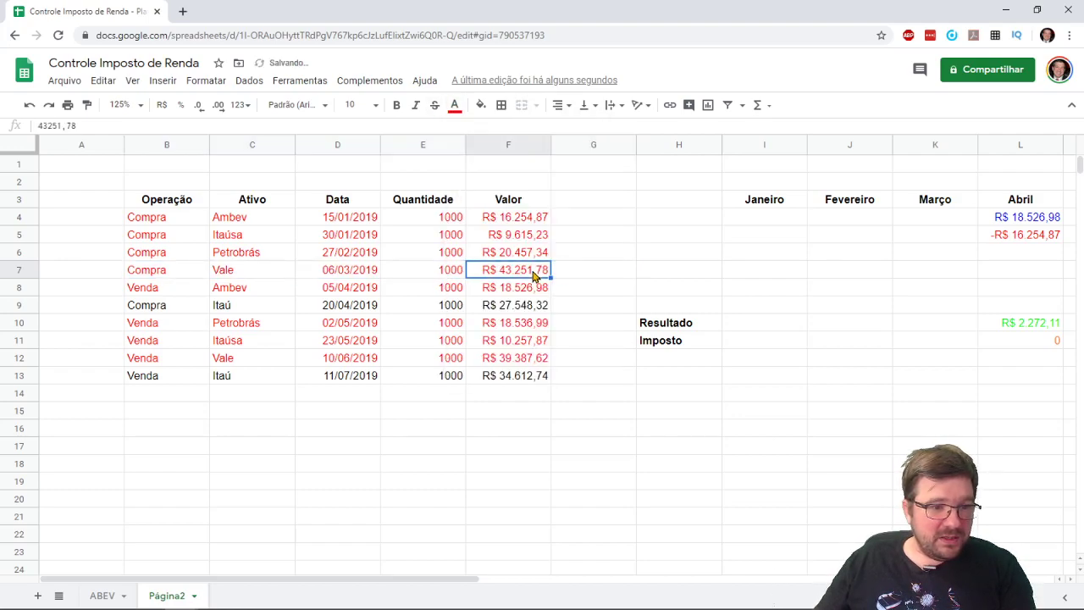
drag(465, 581, 638, 581)
click(857, 244)
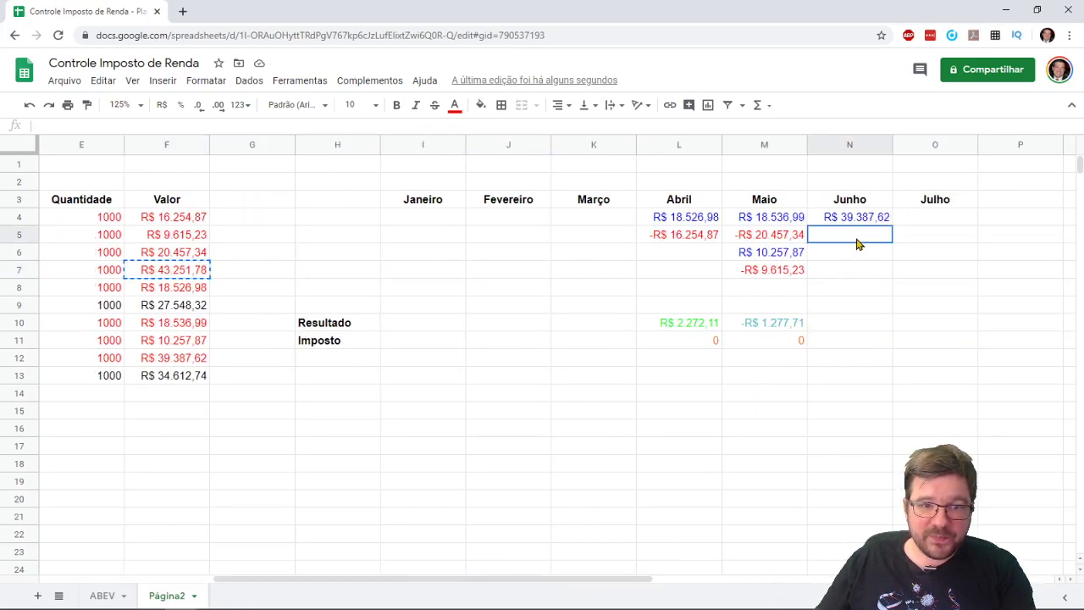
text(R$ 43.251,78)
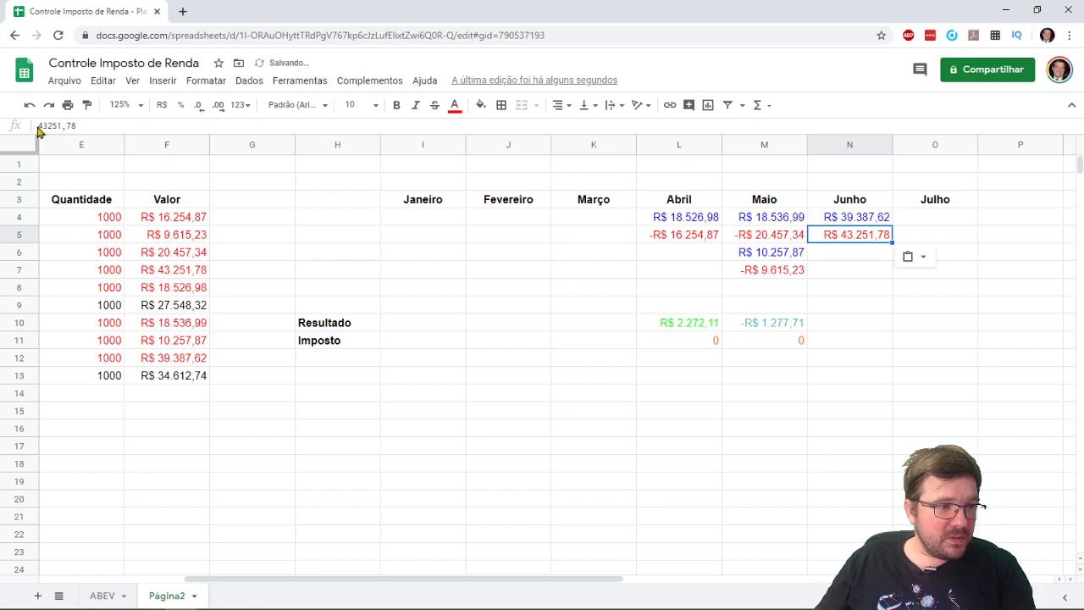
key(ctrl+shift+v)
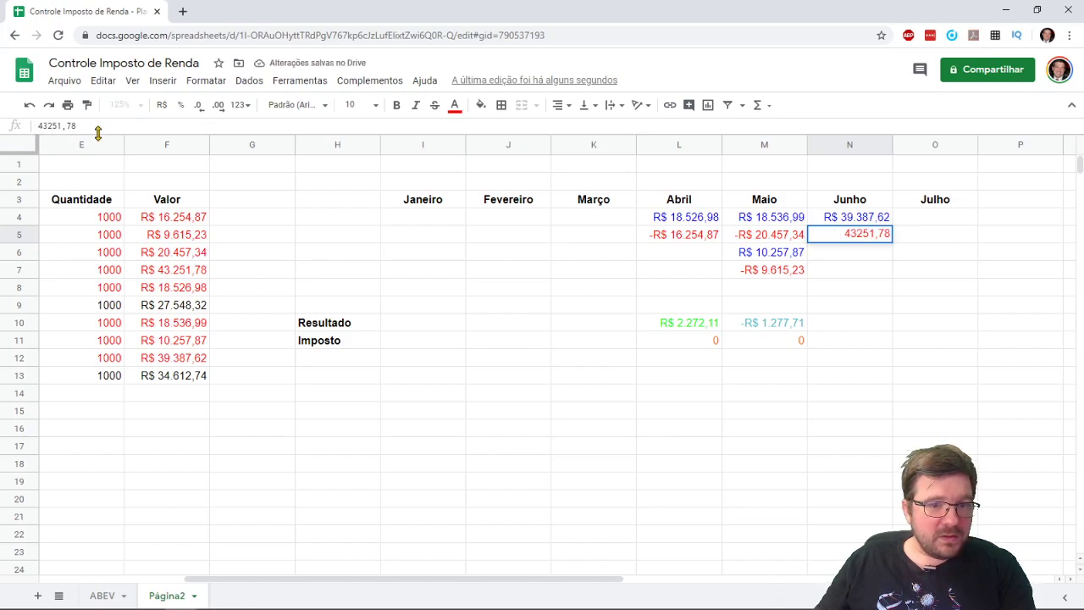
text(-)
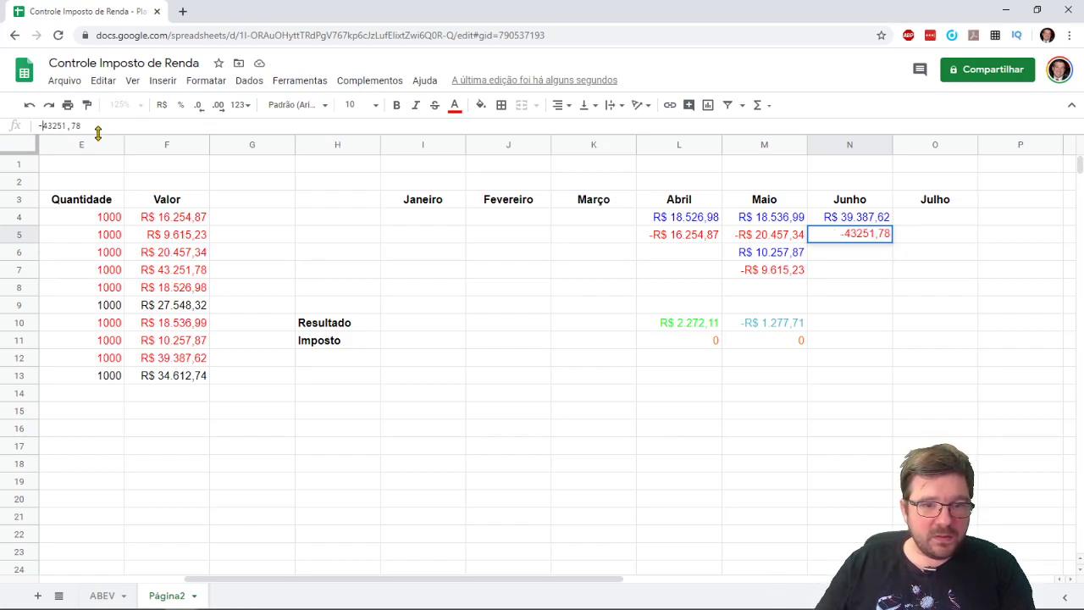
key(Return)
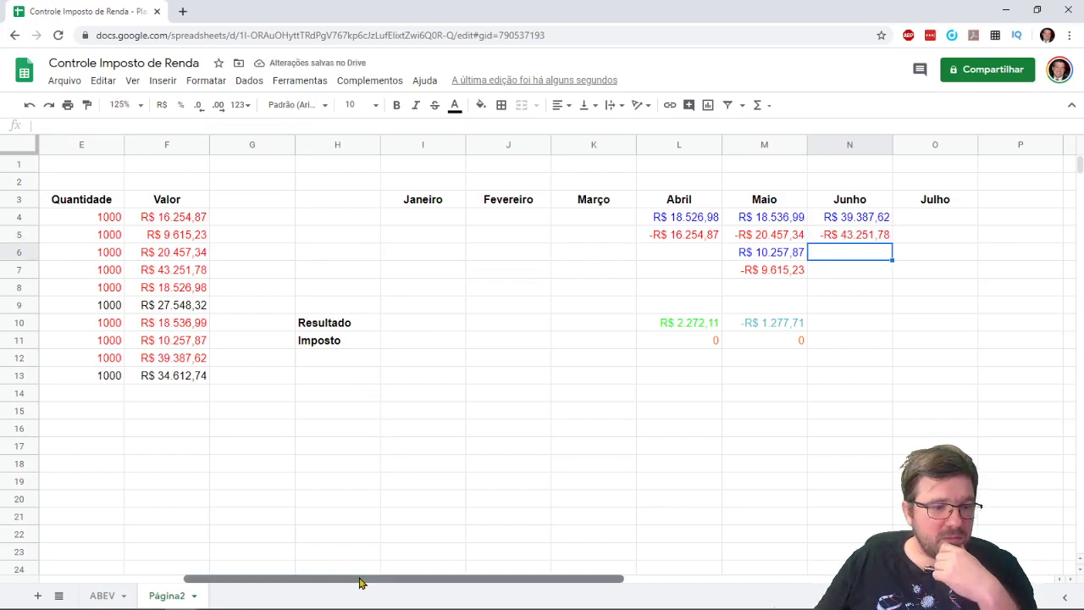
Compare the Vale purchase value in F7 with the Vale sale value in F12
drag(369, 581, 241, 568)
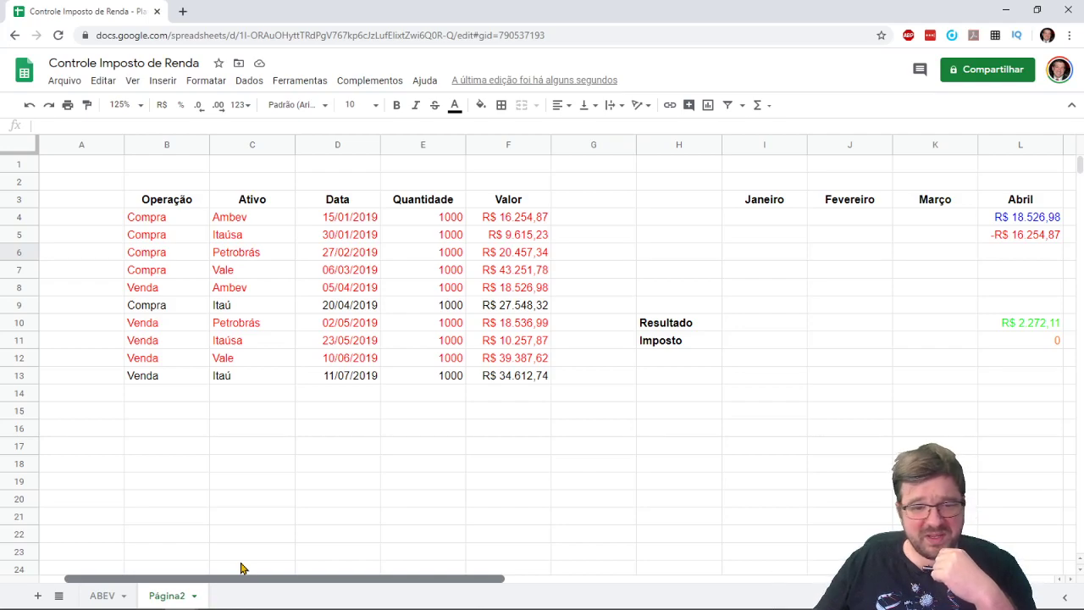
click(500, 273)
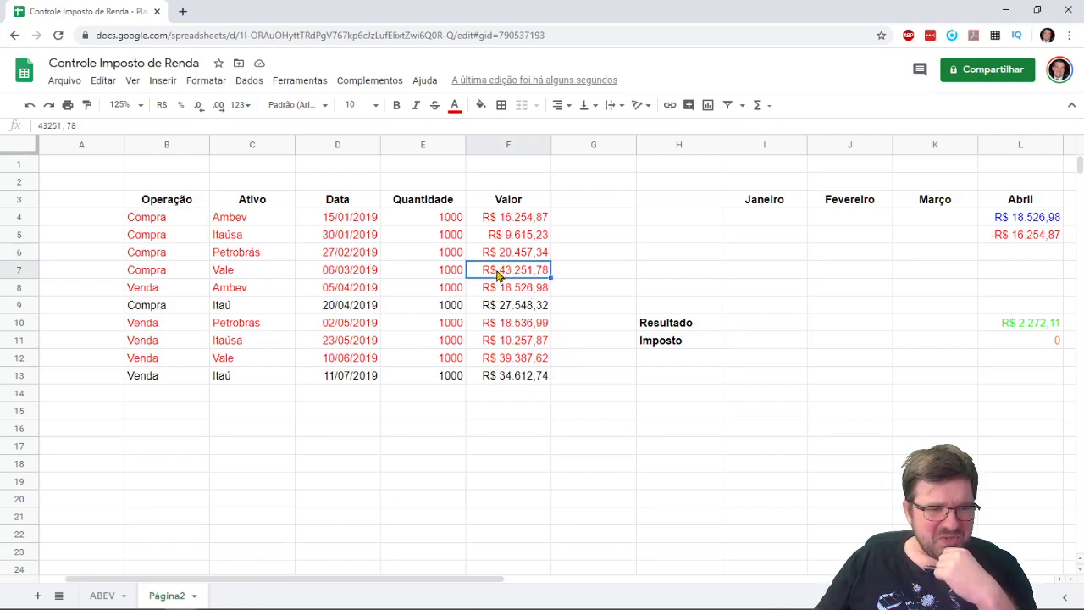
click(511, 363)
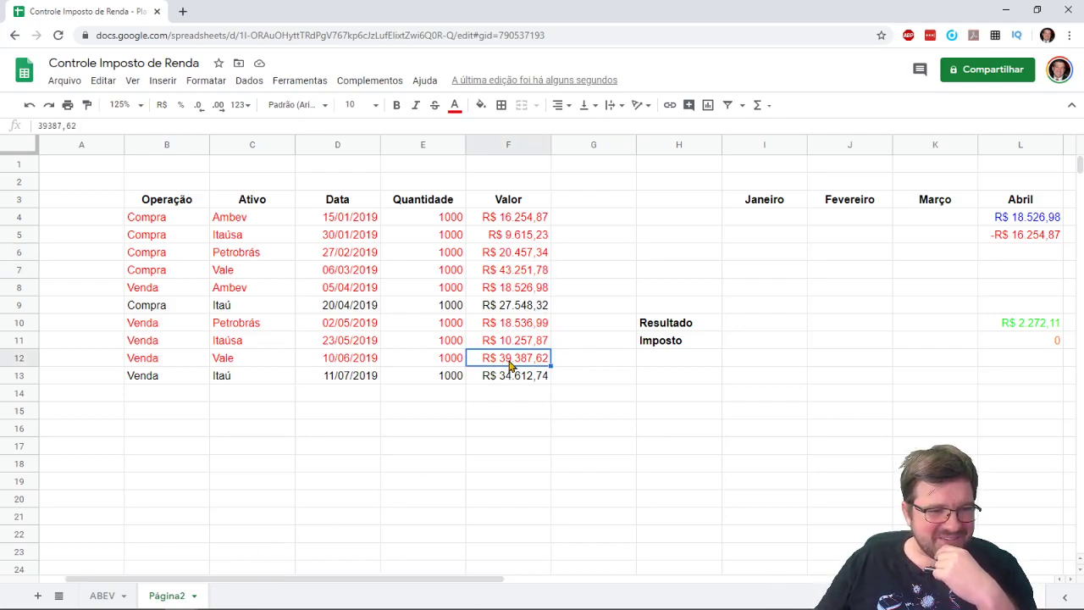
double_click(530, 275)
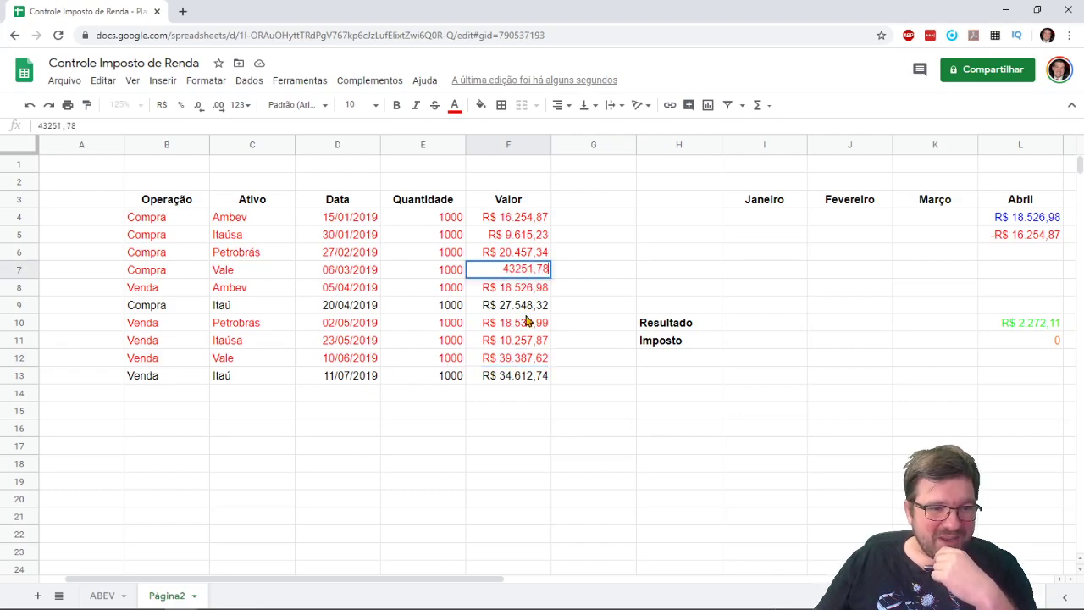
click(519, 364)
click(641, 447)
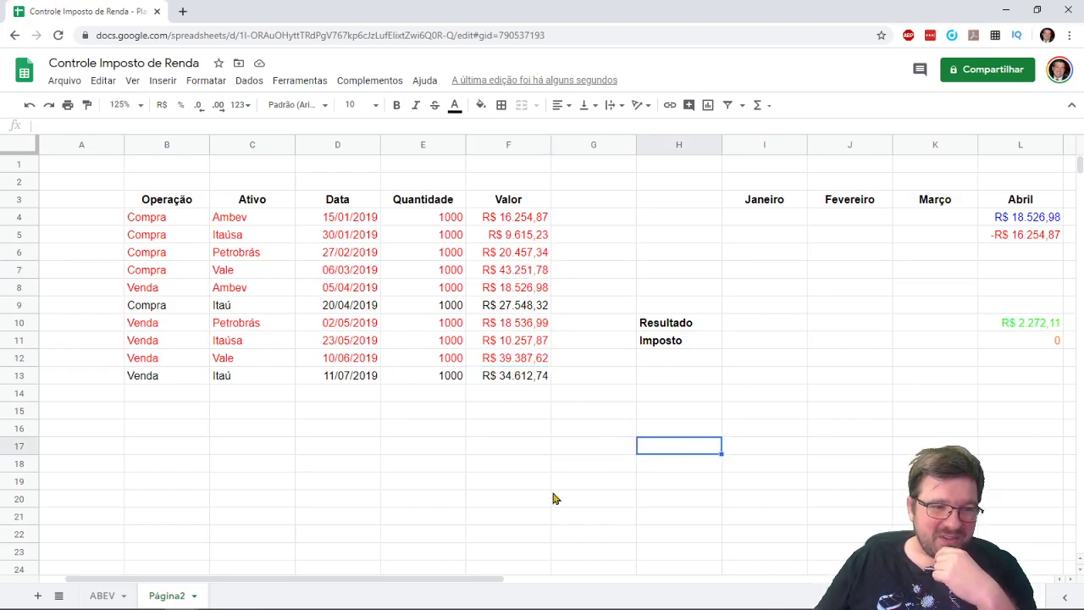
Extend May's Resultado formula from M10 to June's cell N10
drag(483, 585, 665, 579)
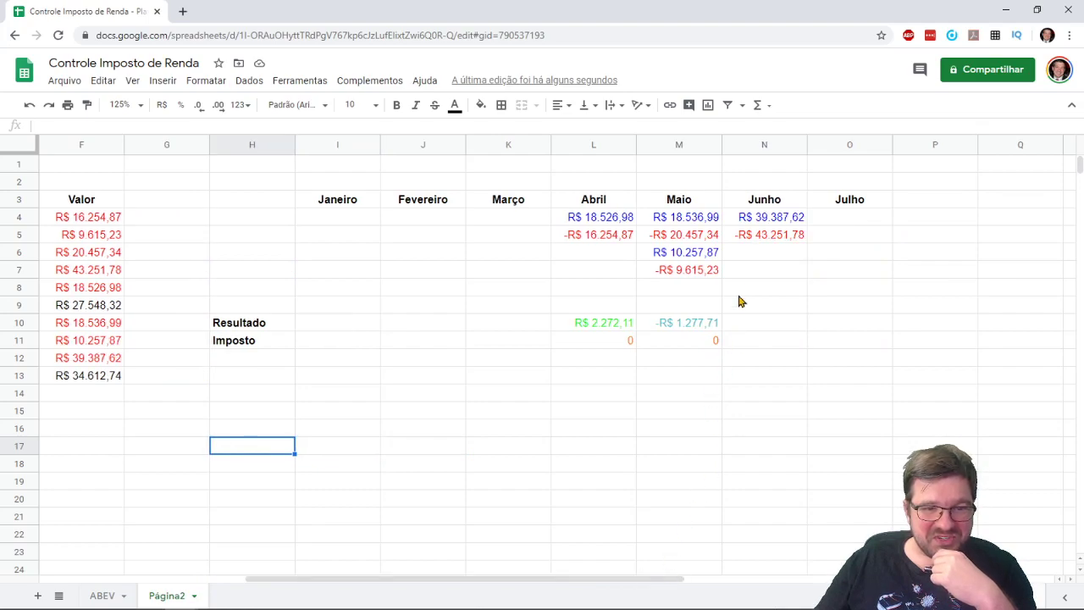
click(710, 327)
drag(721, 331, 769, 344)
click(758, 366)
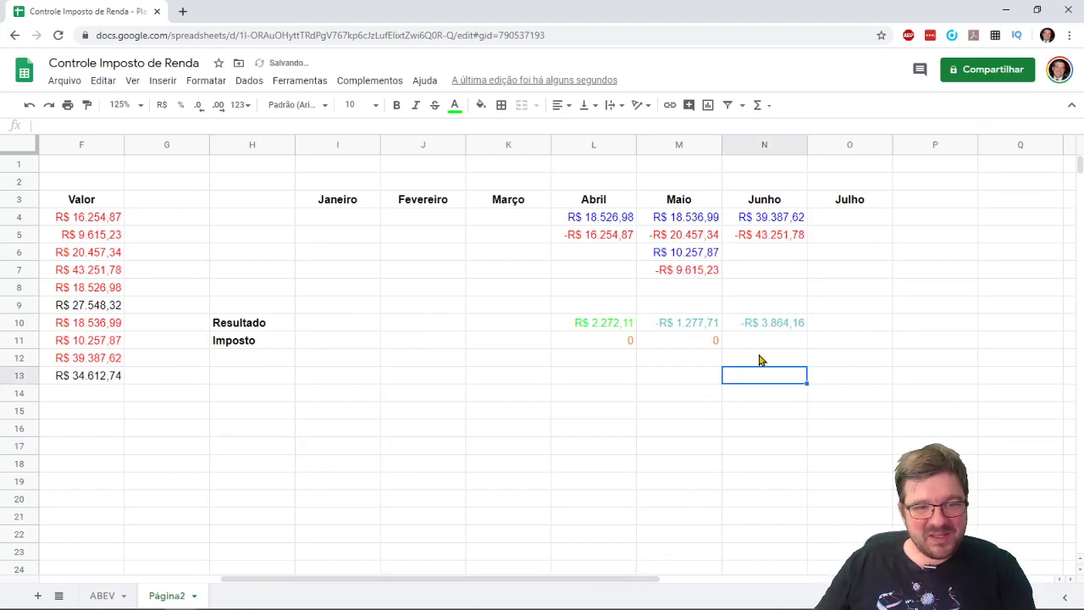
Enter 0 as June's Imposto in cell N11 and colour it orange
click(765, 344)
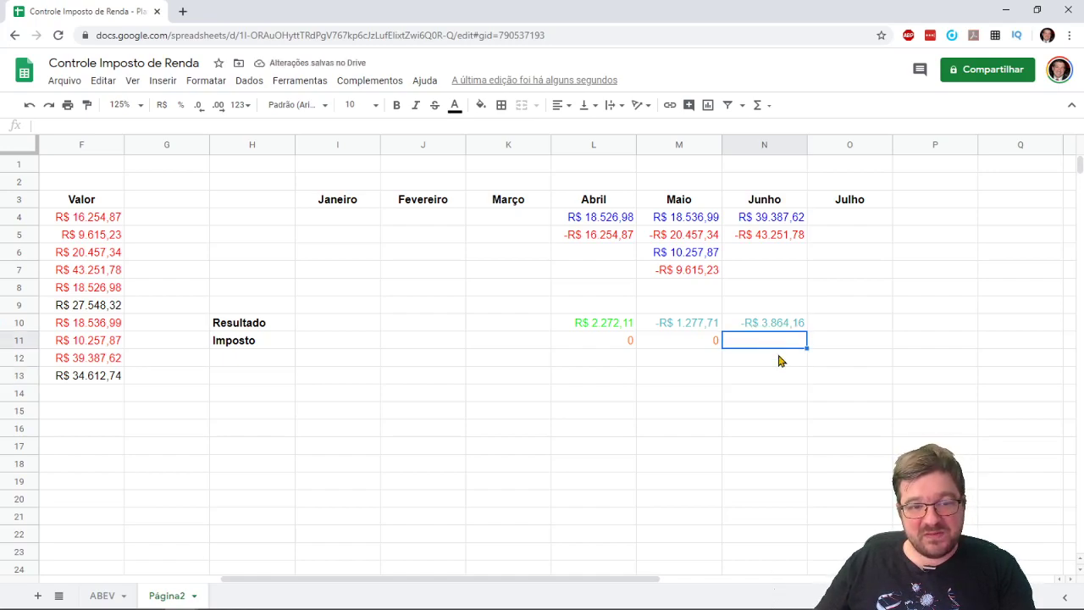
text(0)
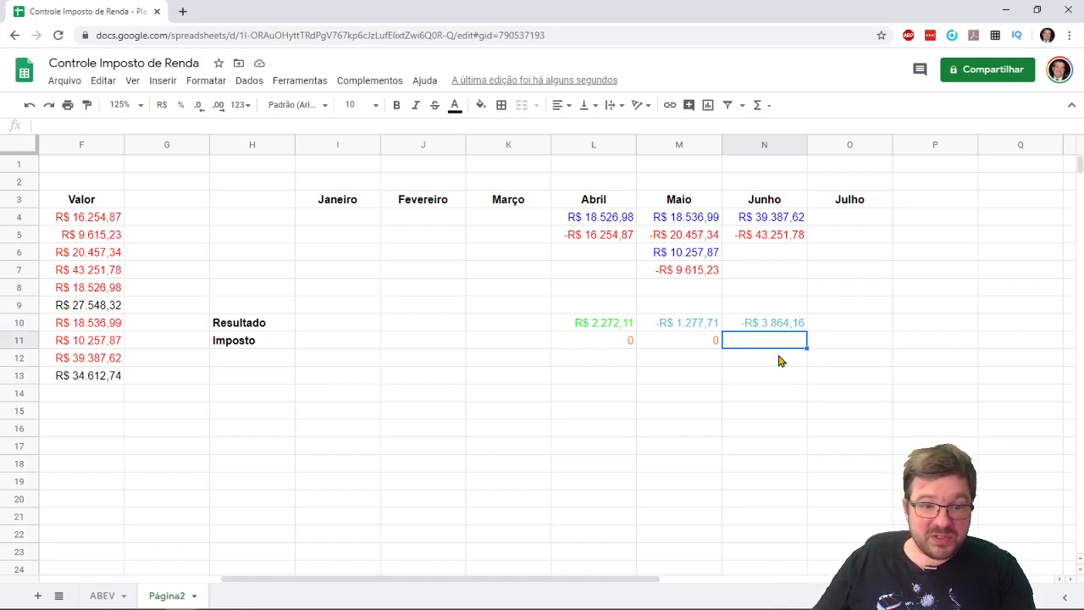
key(Return)
click(782, 346)
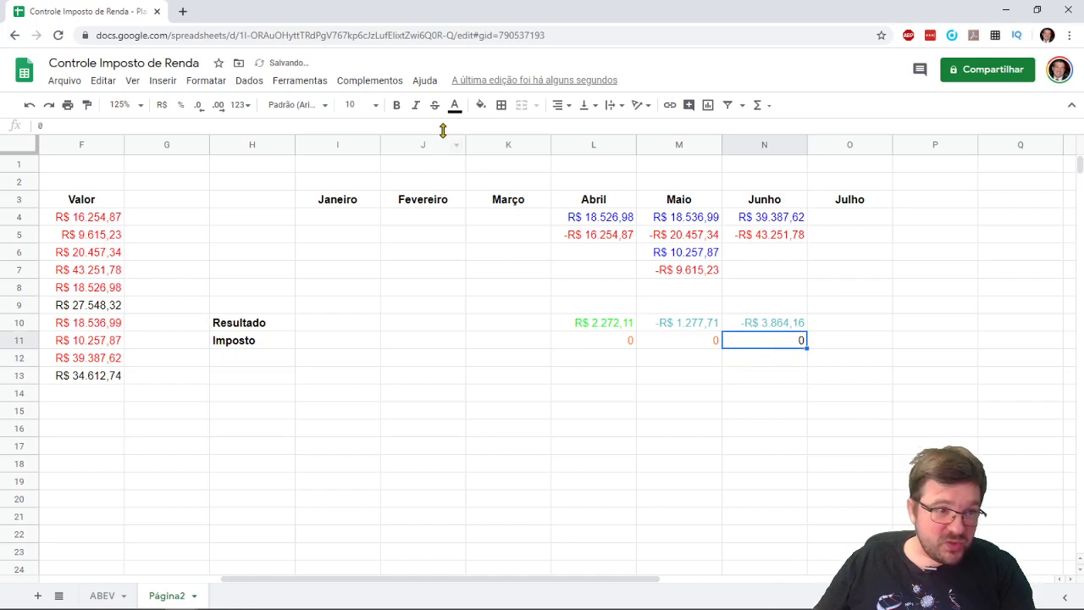
click(454, 104)
click(489, 185)
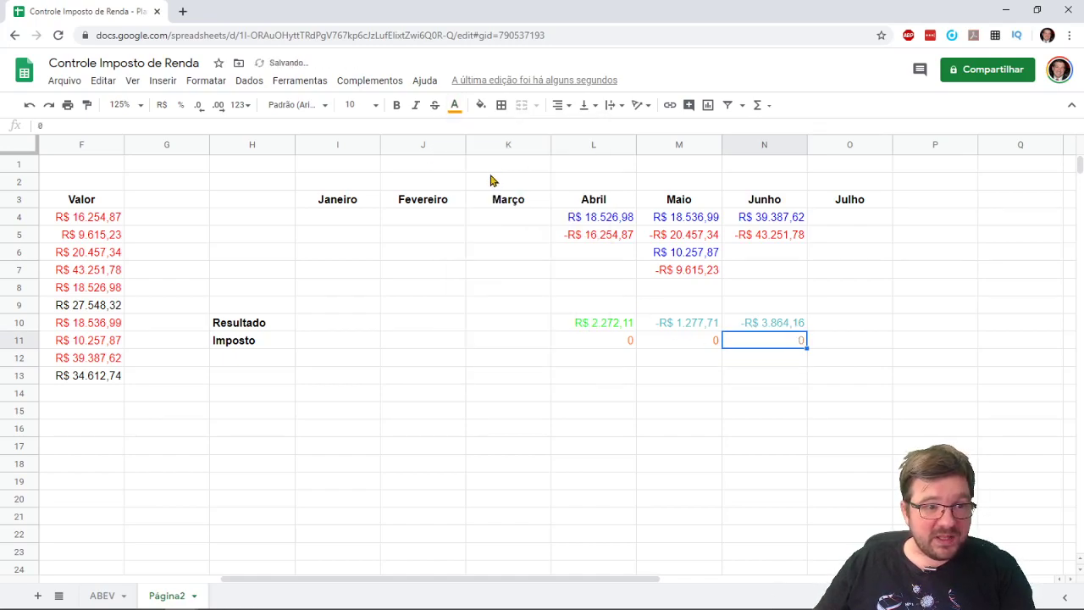
Colour the Itaú sale row dated 11/07/2019, cells B13 to F13, red
click(528, 447)
drag(525, 578, 238, 457)
drag(140, 381, 491, 382)
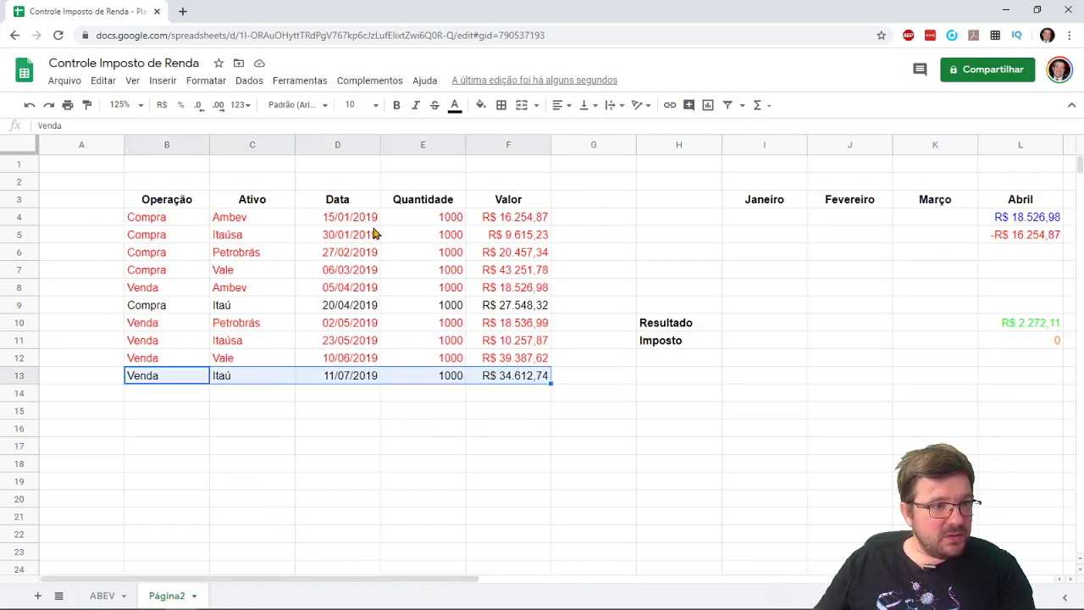
click(455, 105)
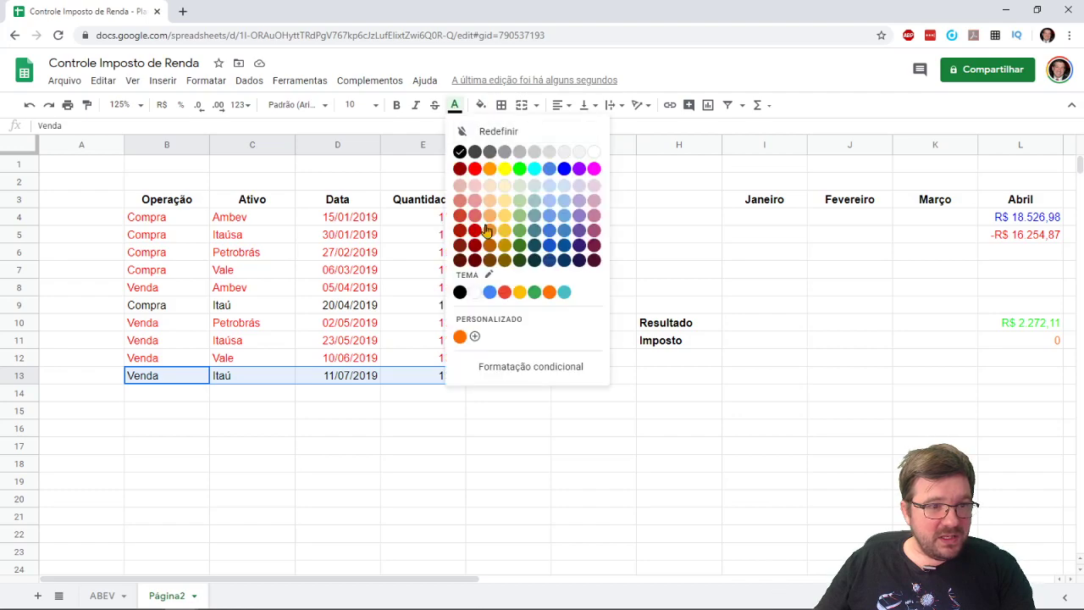
click(471, 179)
Copy the Itaú sale value from F13 into cell O4 under Julho and colour it blue
click(508, 382)
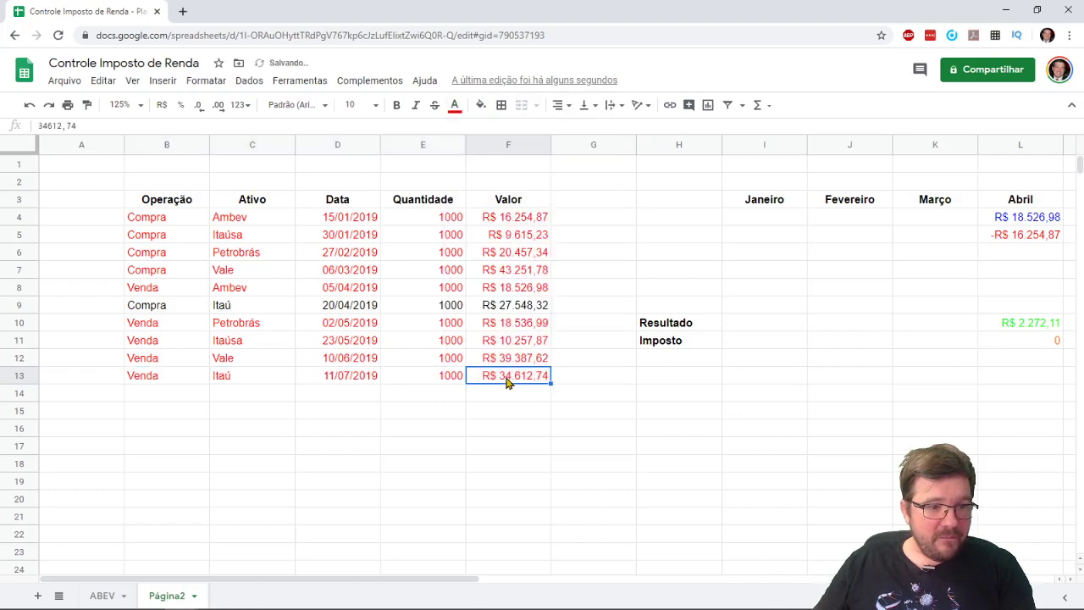
key(ctrl+c)
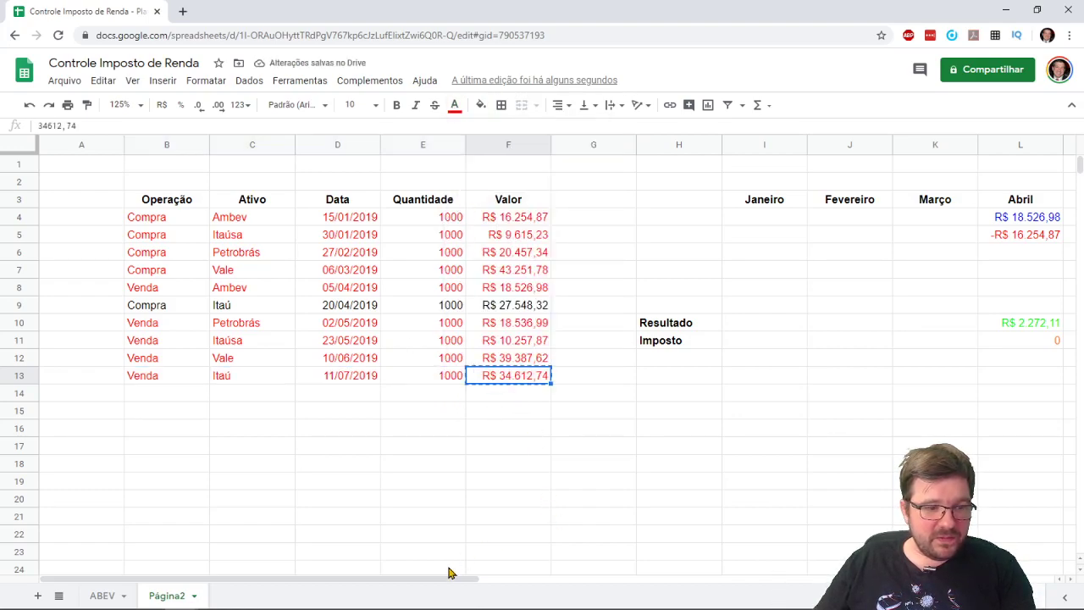
scroll(449, 582, right, 1)
drag(449, 582, 635, 583)
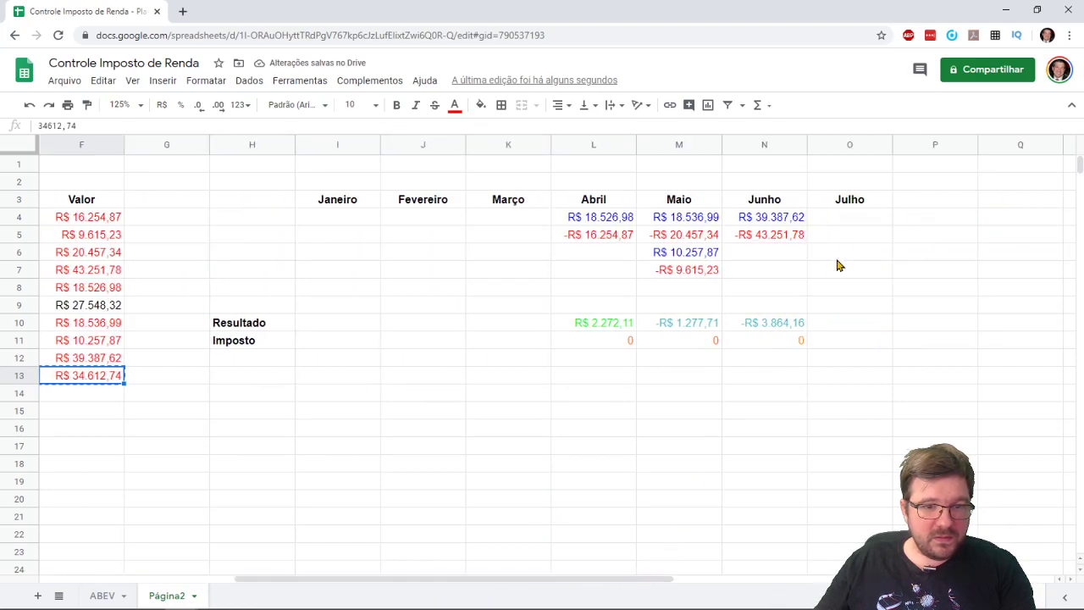
click(853, 224)
key(ctrl+v)
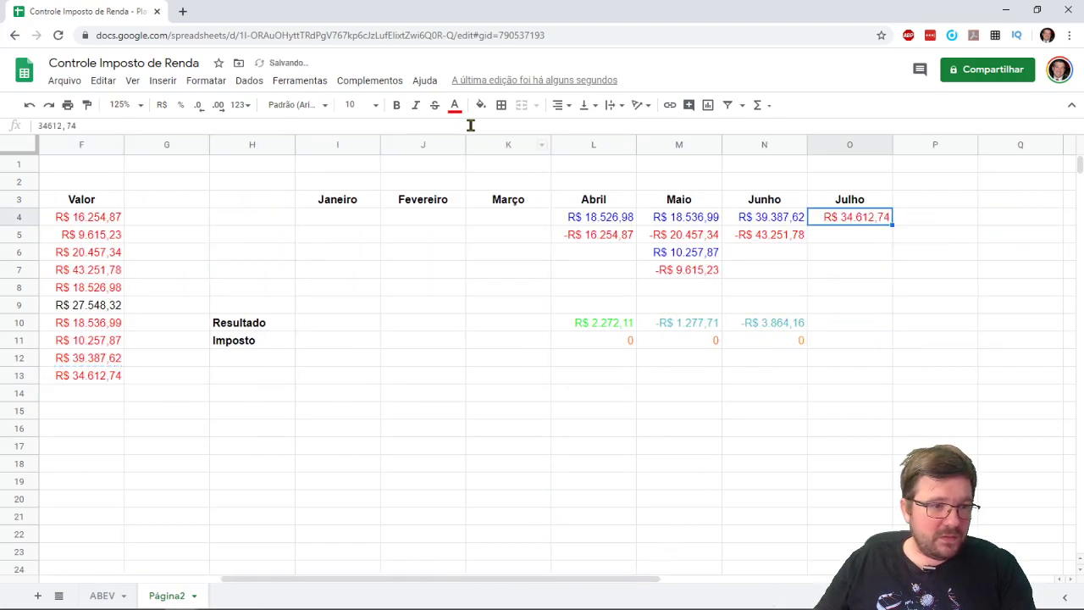
click(455, 107)
click(558, 170)
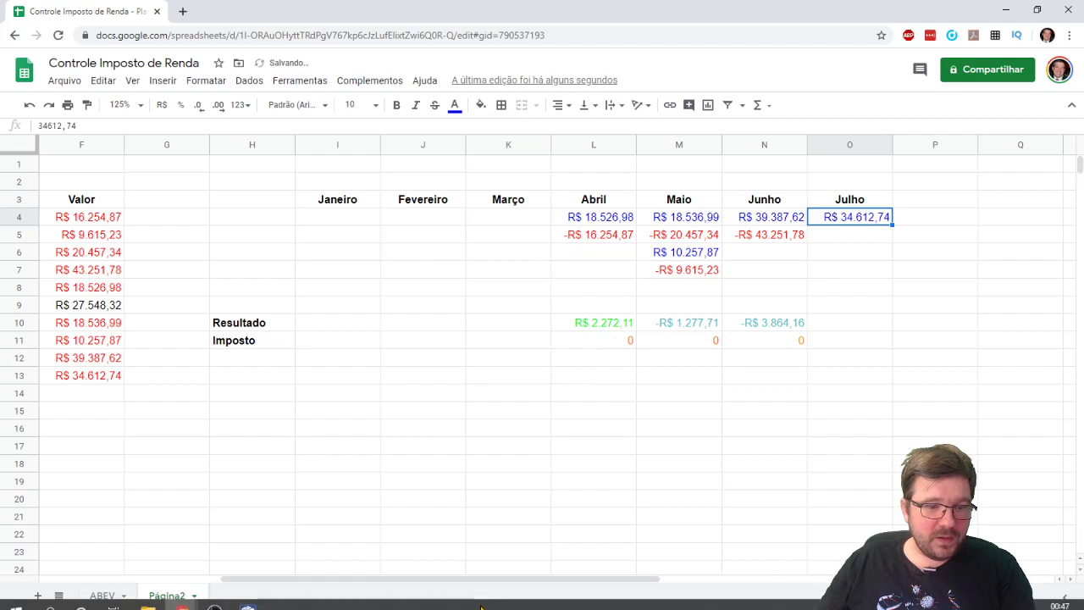
Colour the Itaú purchase row dated 20/04/2019, cells B9 to F9, red
drag(477, 584, 339, 571)
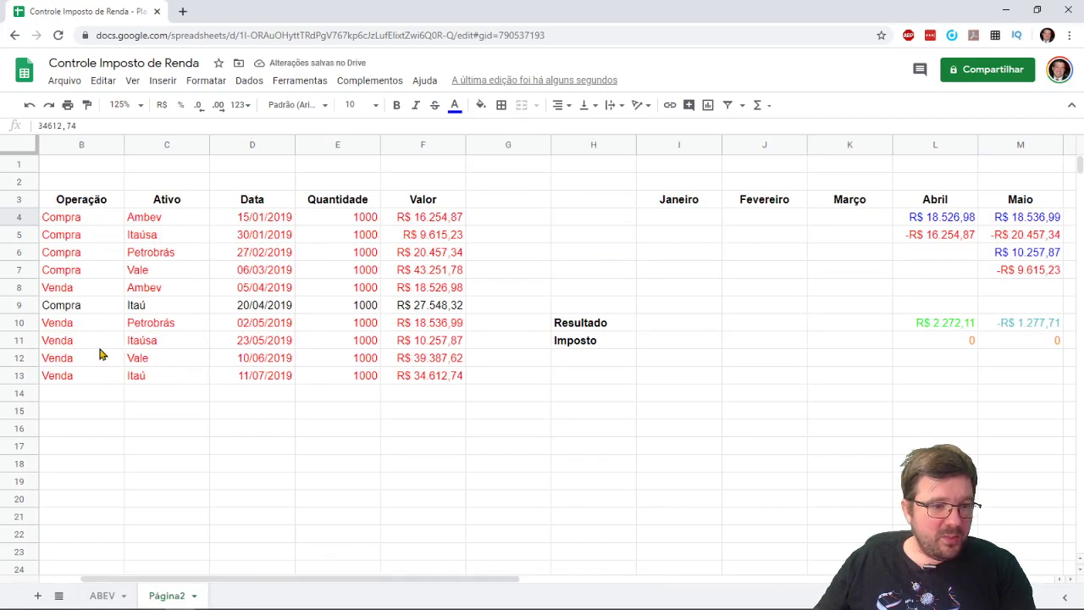
drag(58, 310, 427, 310)
click(426, 307)
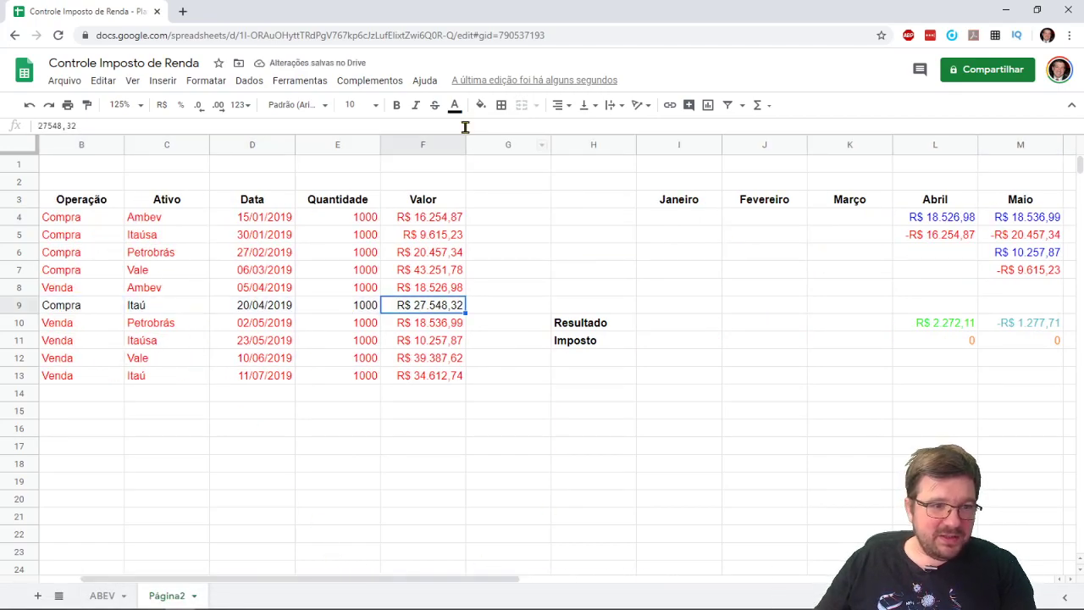
click(455, 107)
click(474, 169)
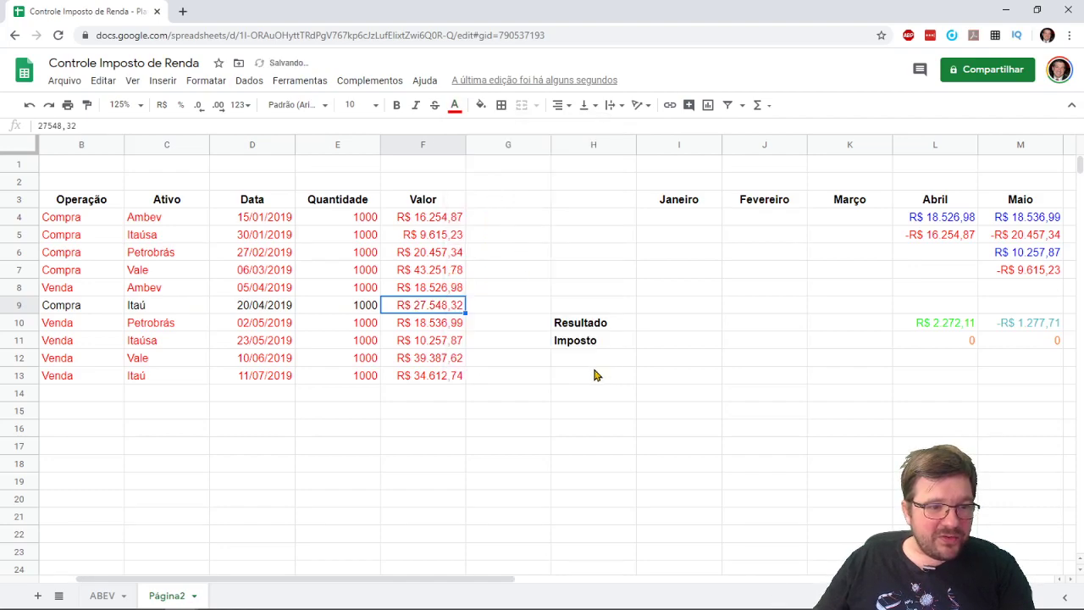
drag(59, 312, 399, 312)
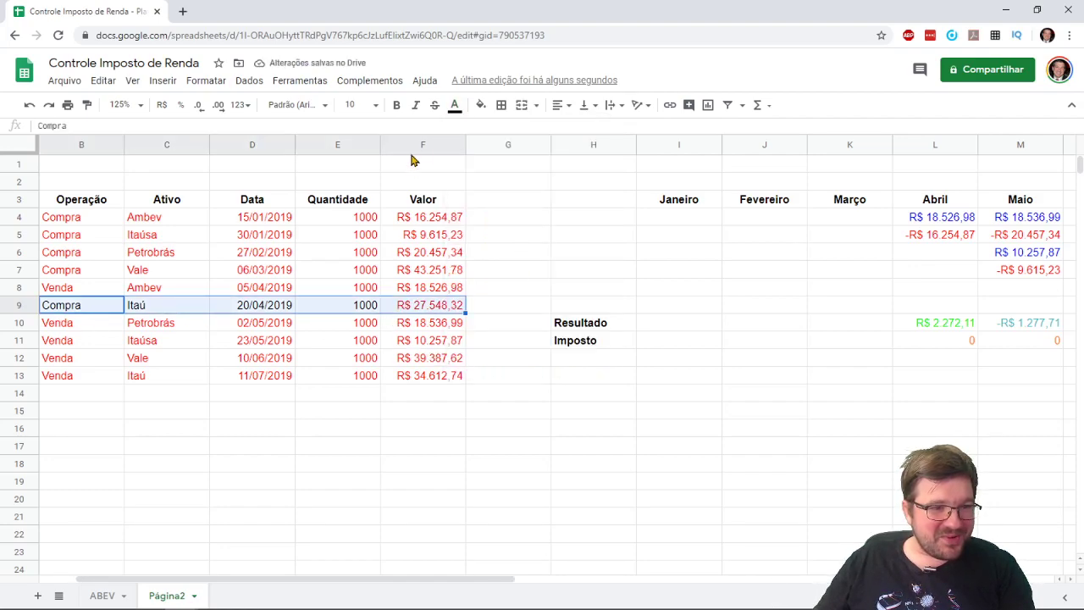
click(455, 105)
click(475, 169)
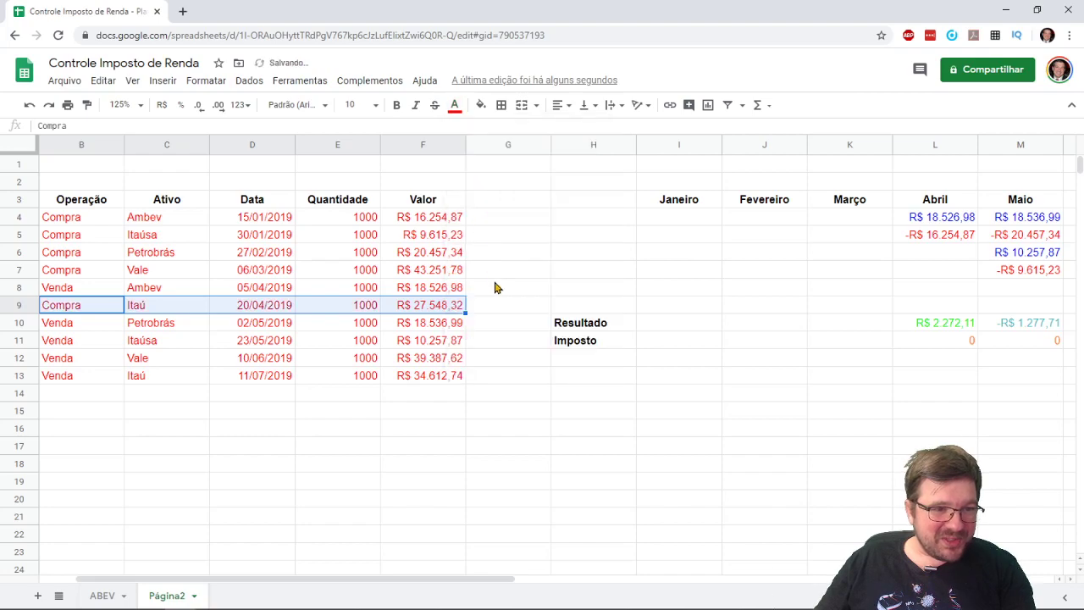
Copy the Itaú purchase value from F9 into cell O5 under Julho and make it negative, -27548,32
click(447, 313)
key(ctrl+c)
drag(496, 579, 657, 578)
click(839, 235)
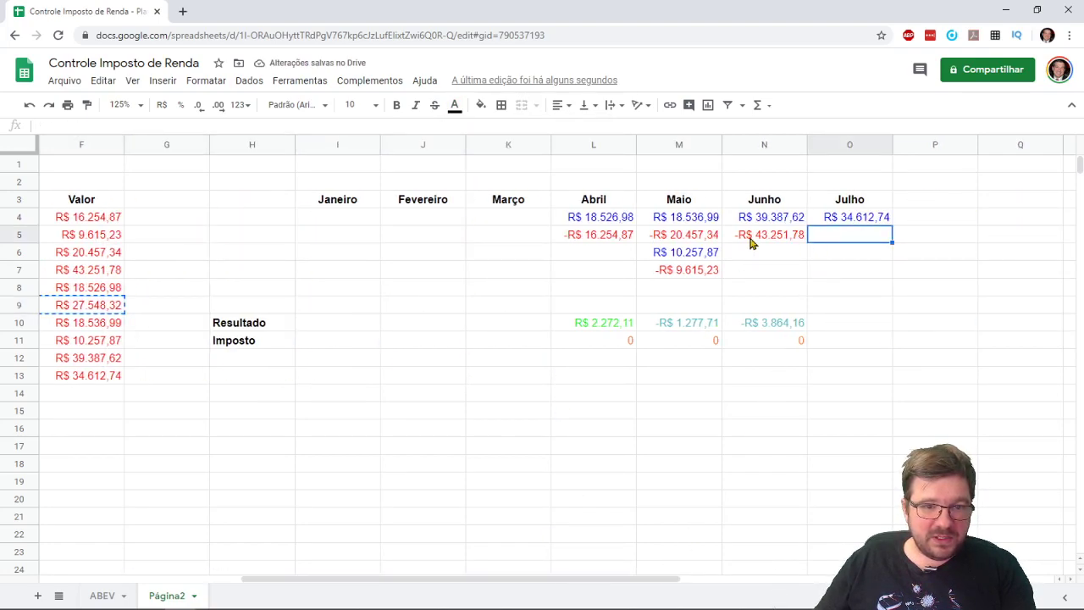
key(ctrl+v)
click(43, 128)
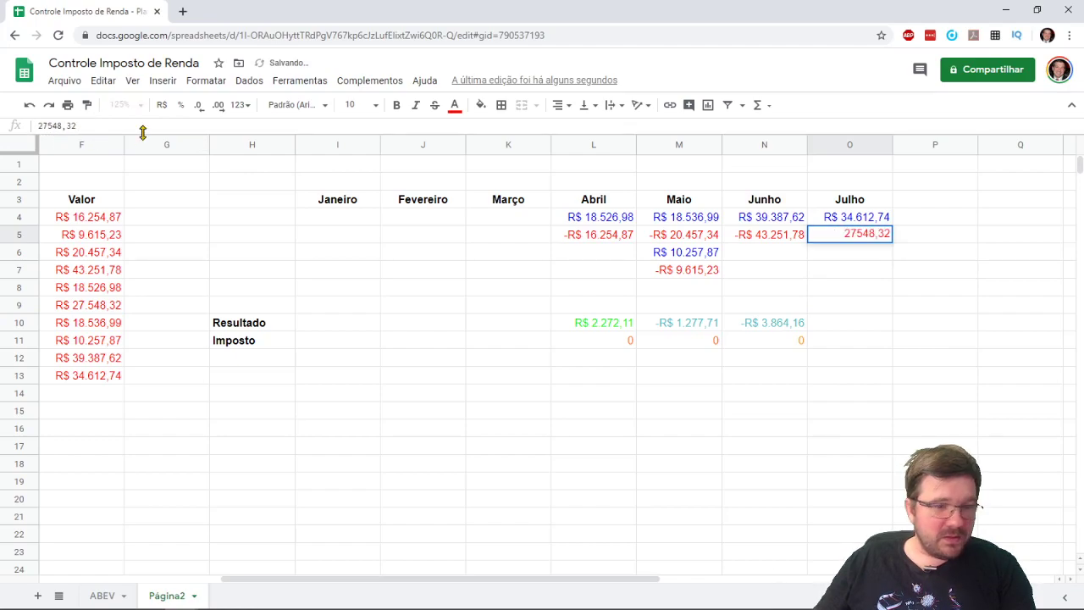
text(-)
key(Return)
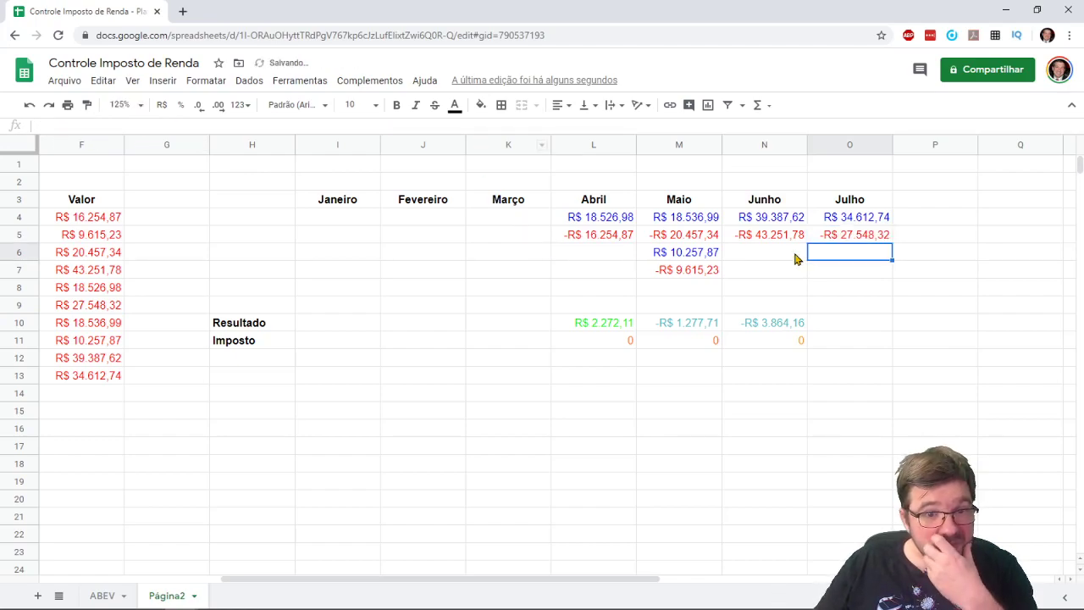
Extend June's Resultado formula from N10 to July's cell O10
click(799, 330)
drag(805, 331, 843, 329)
key(ctrl+z)
click(859, 356)
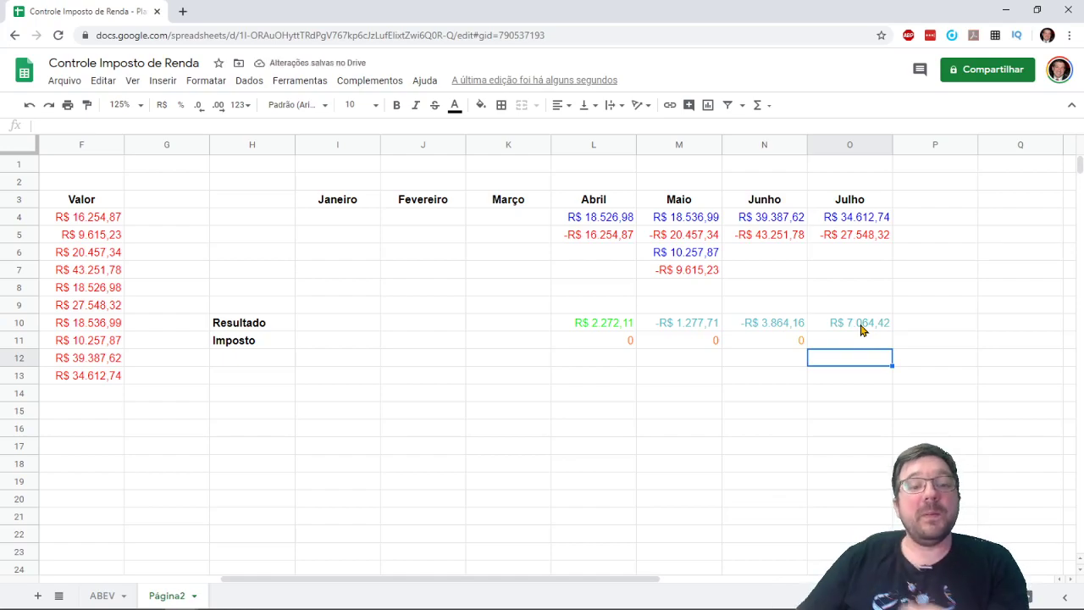
Colour July's Resultado value in cell O10 bright green
click(873, 325)
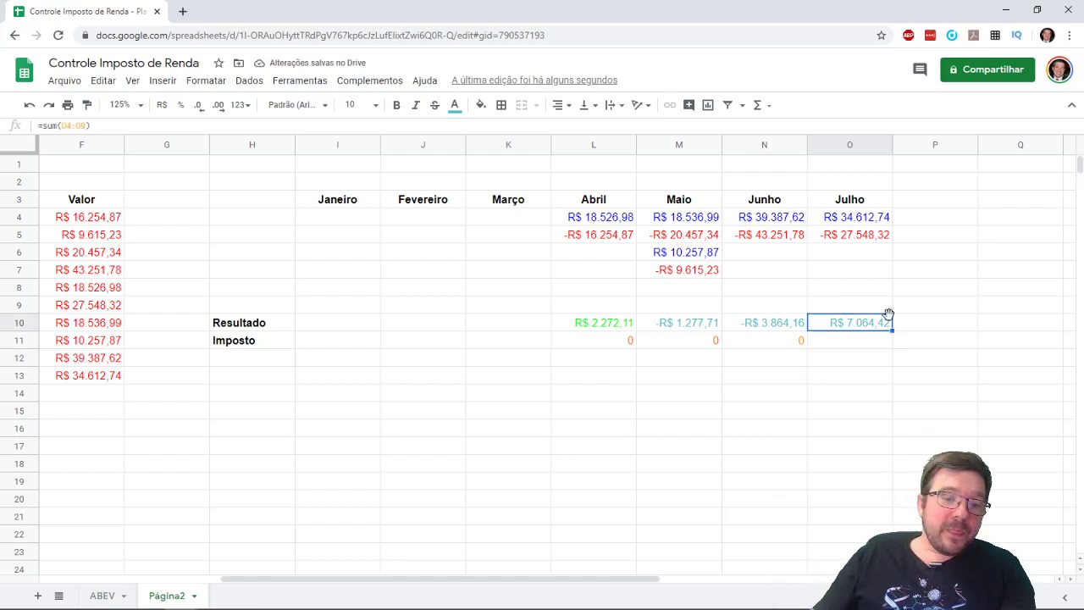
click(455, 107)
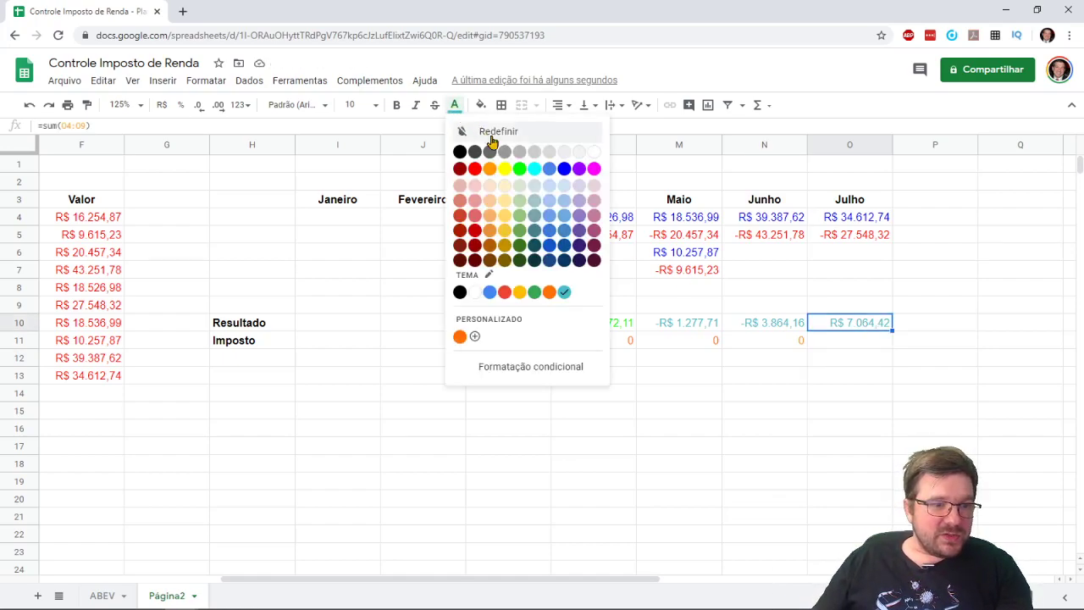
click(519, 169)
click(719, 375)
Calculate July's Imposto in cell O11 as 15% of its Resultado with the formula =O10*0,15
click(828, 344)
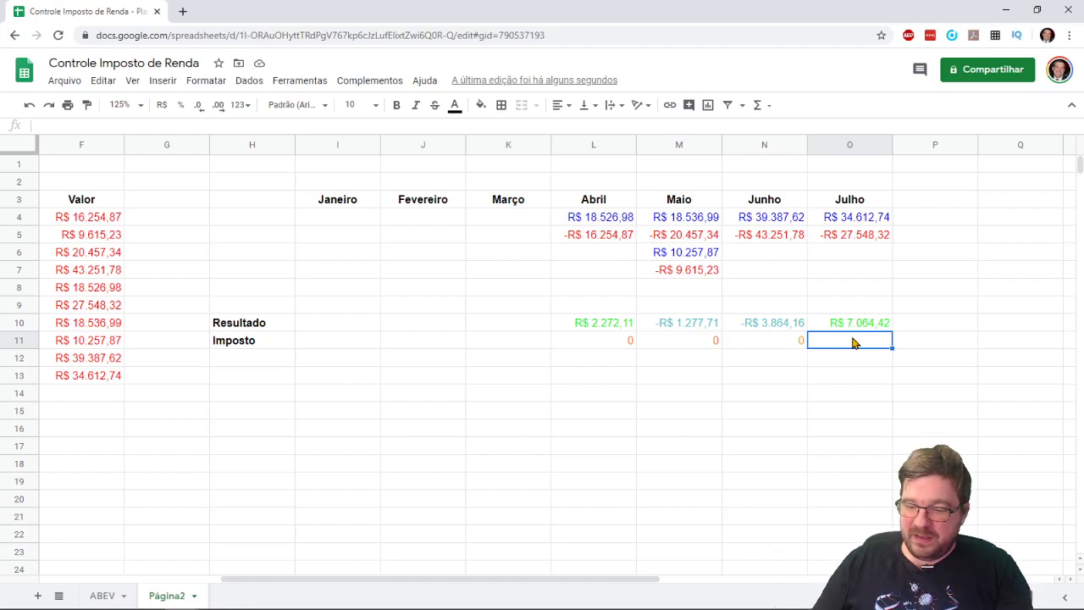
text(=)
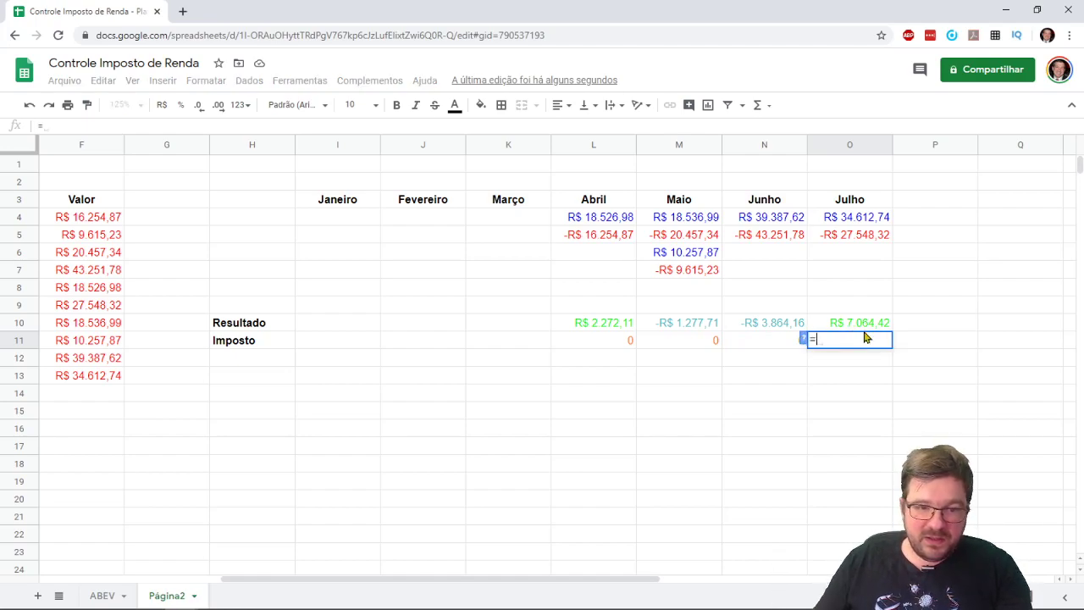
click(870, 327)
text(*0,15)
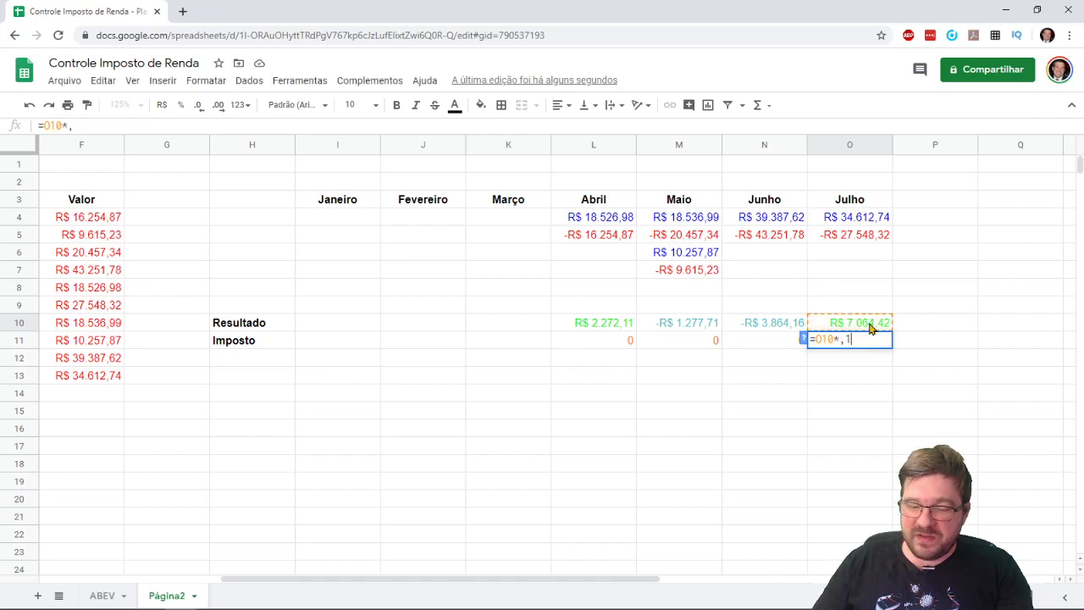
key(Return)
Change July's Imposto formula in O11 to =(O10+N10+M10)*0,15 so it offsets the May and June losses
click(858, 343)
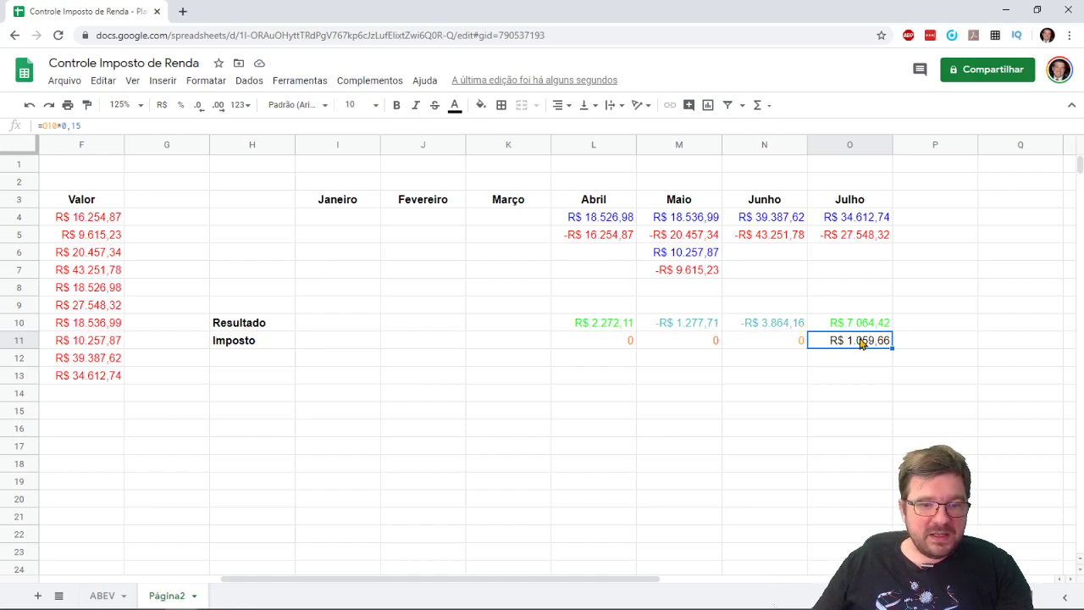
click(44, 126)
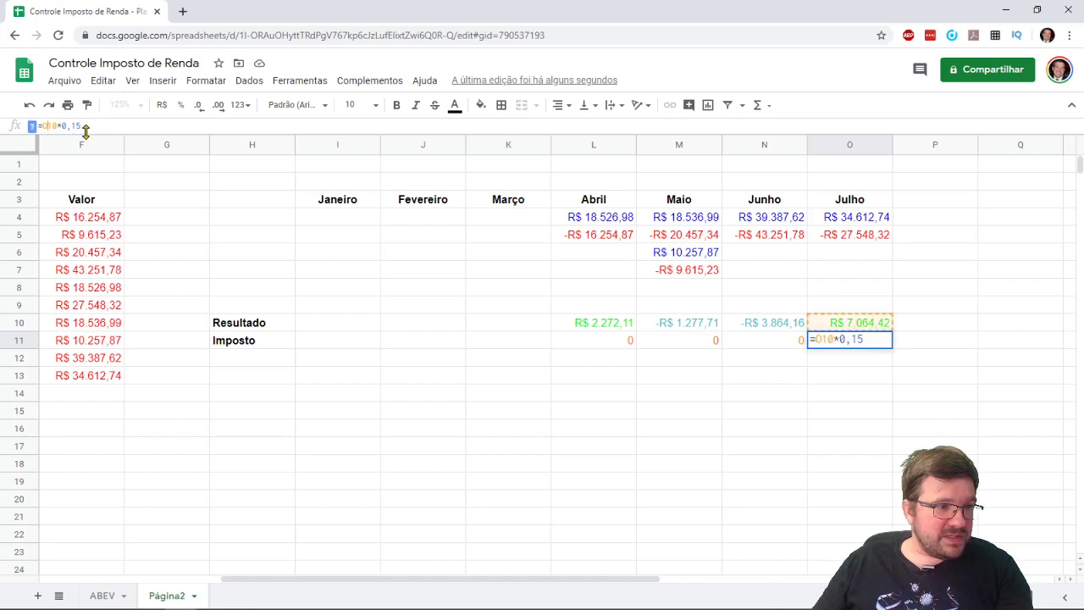
text(()
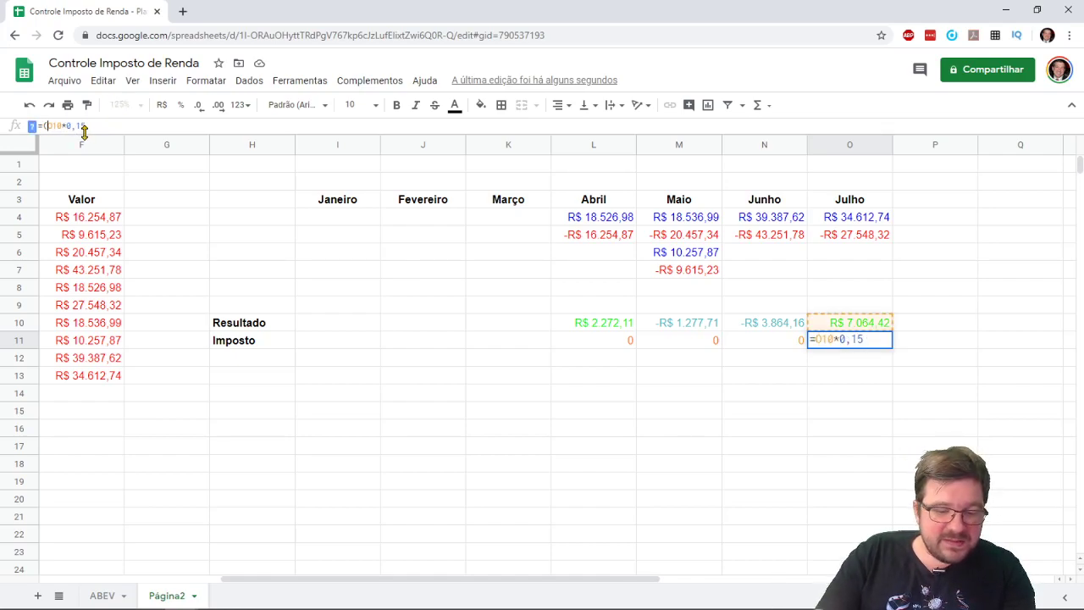
key(Right)
key(Right)
key(Right)
text(+)
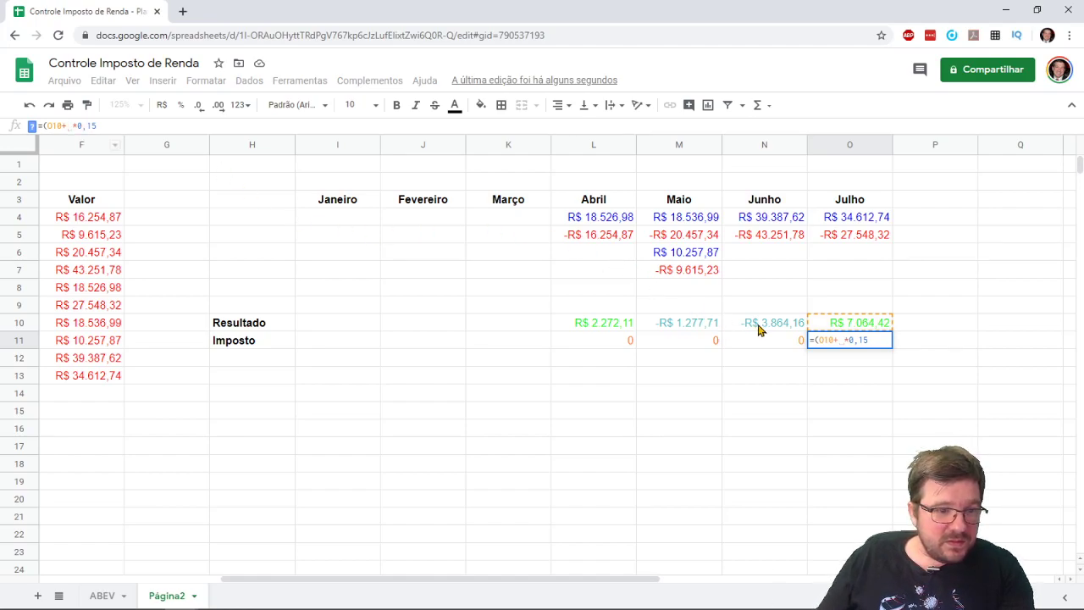
text(N10)
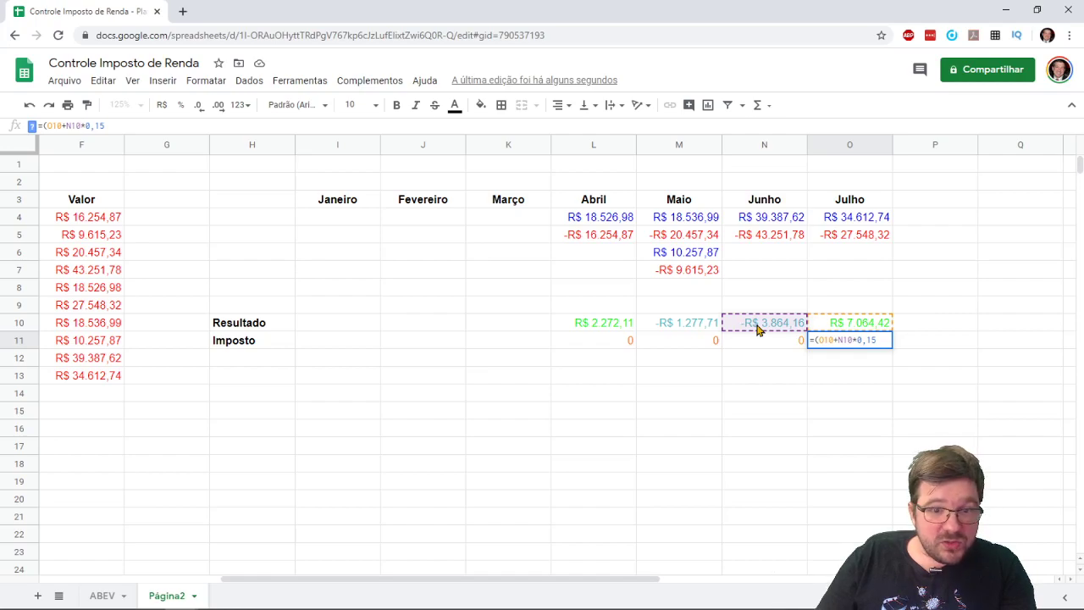
text(+)
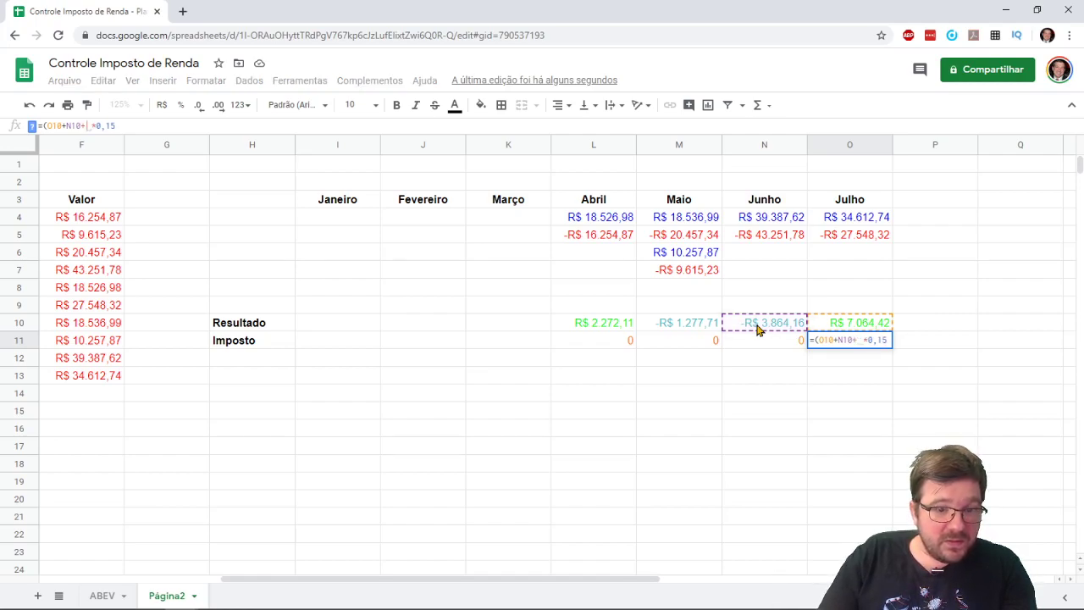
text(M10))
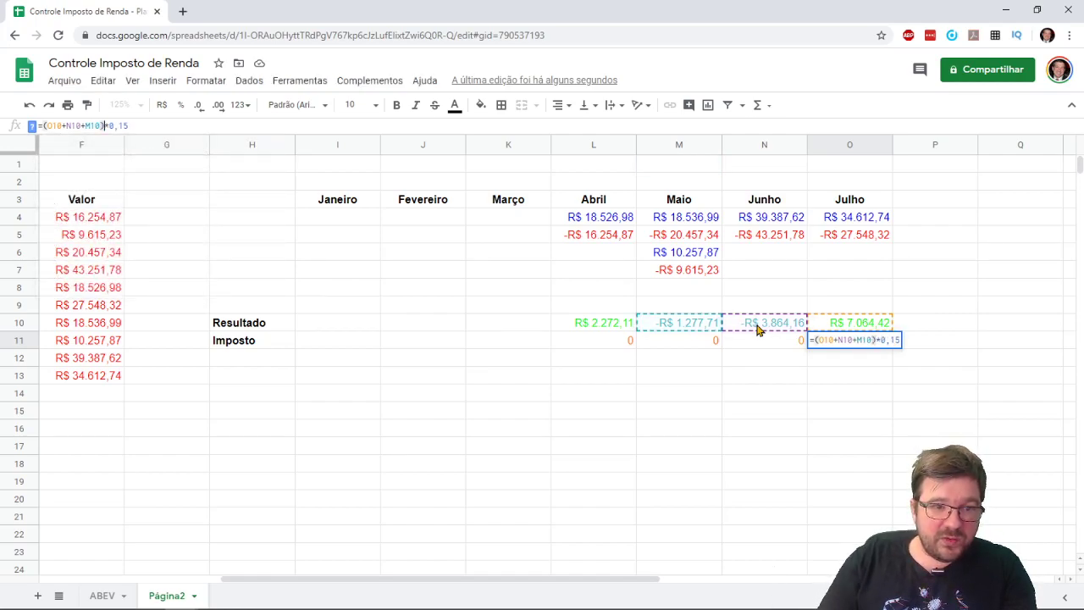
text(*0,15)
key(Return)
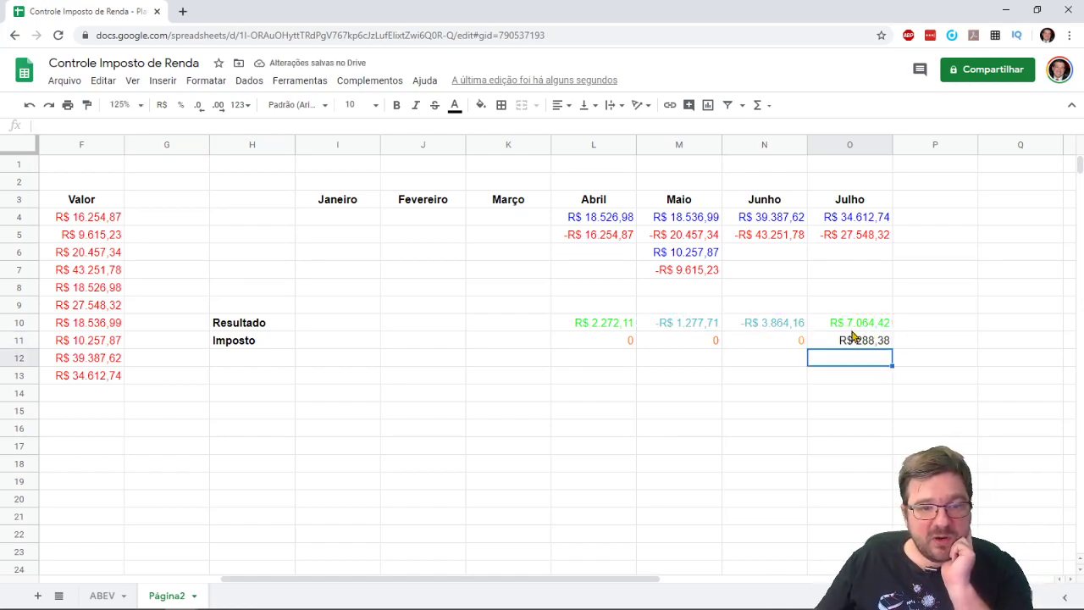
Check the June and May Resultado cells and colour July's Imposto value in O11 orange
click(799, 329)
click(700, 327)
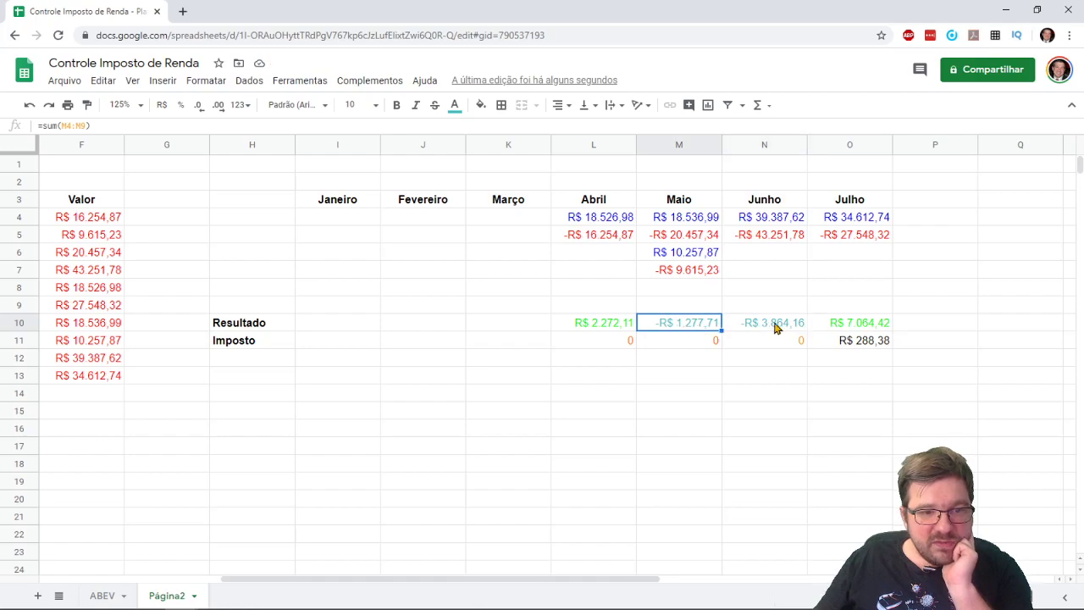
click(867, 339)
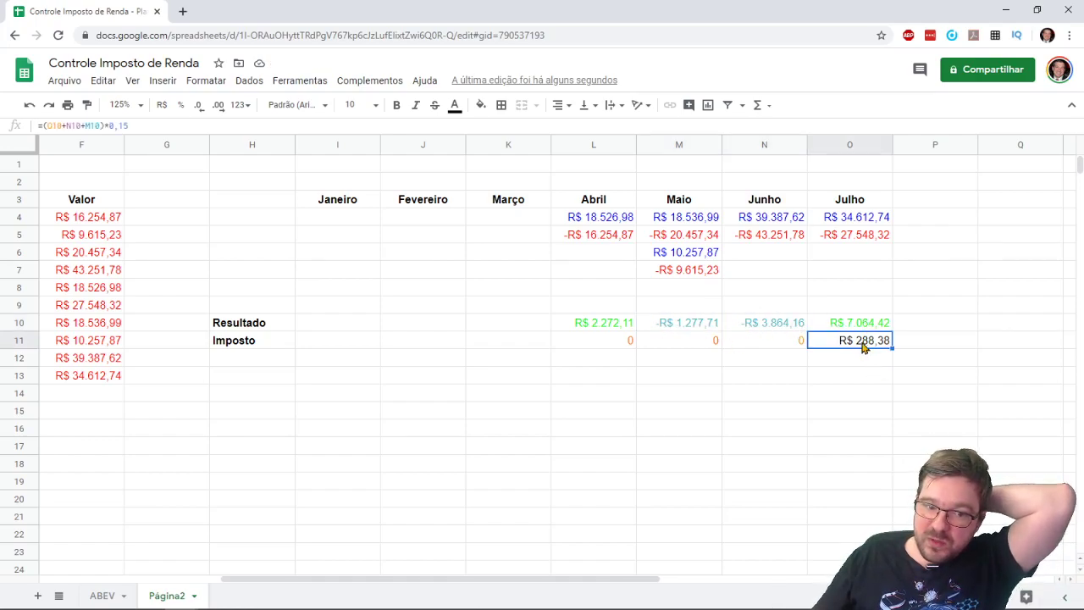
right_click(864, 347)
click(847, 344)
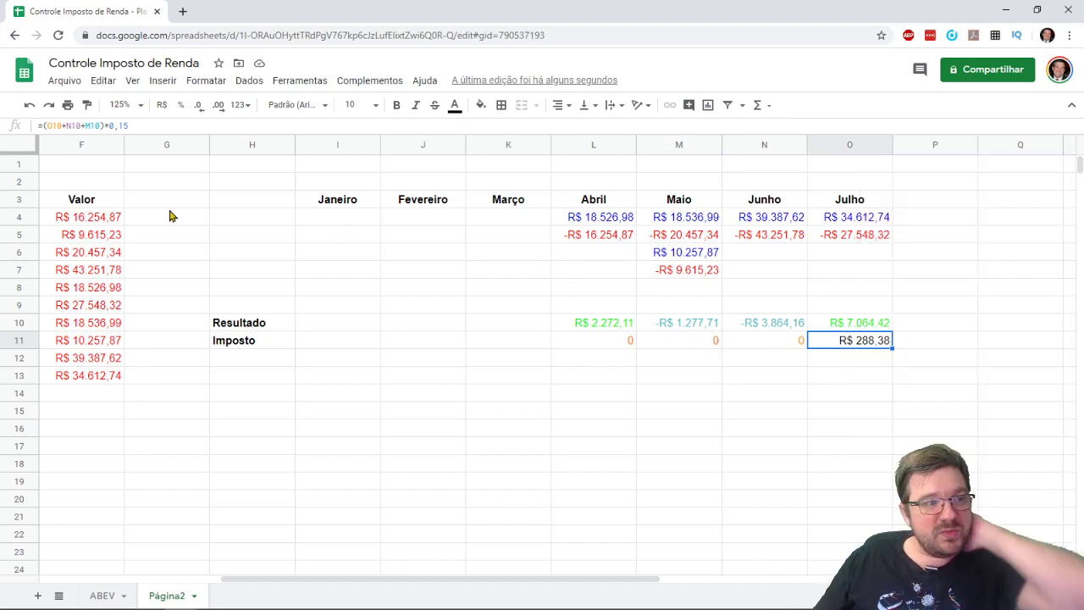
click(461, 114)
click(549, 293)
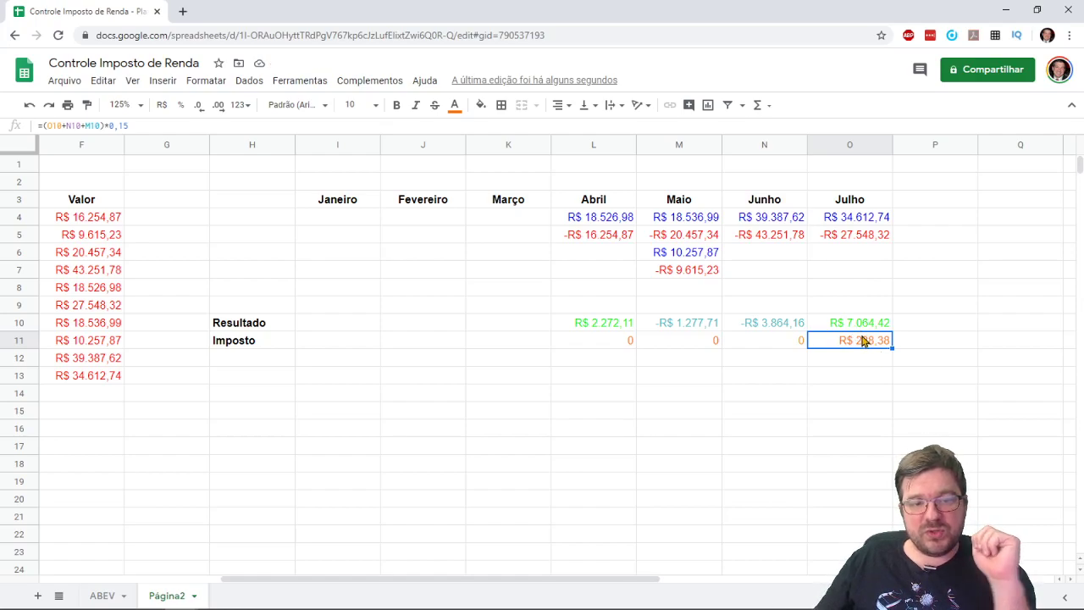
Review the May and June Resultado values in cells M10 to N10
drag(717, 330, 758, 322)
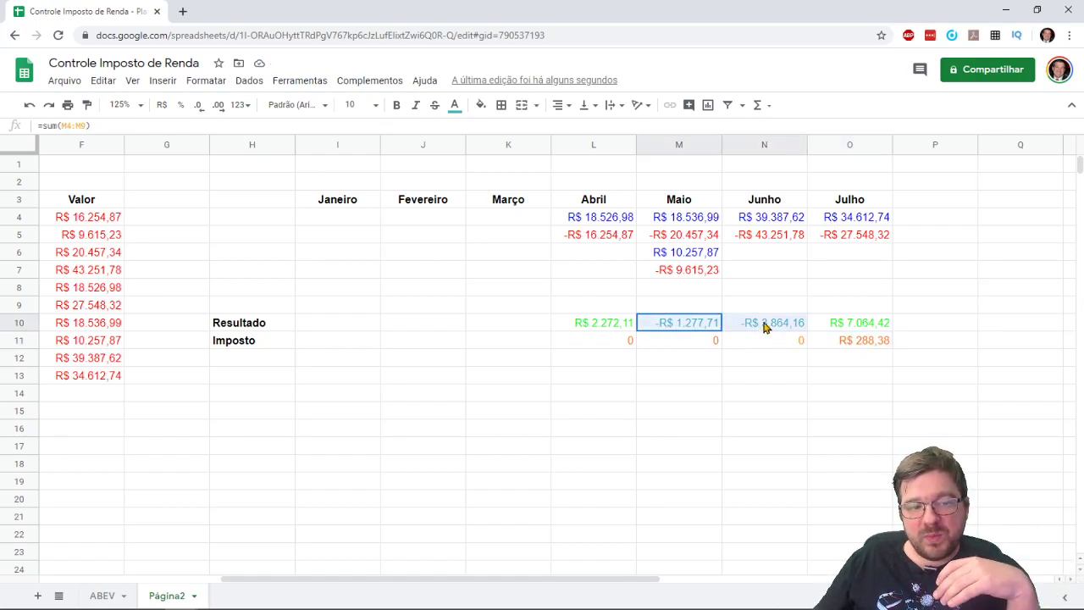
click(788, 394)
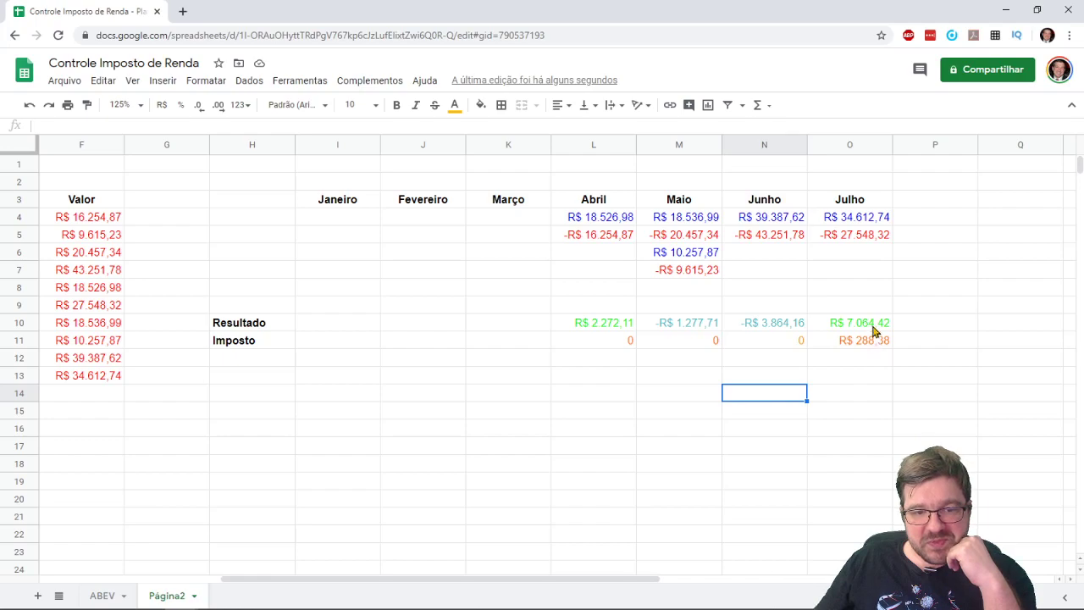
Review May's sales and purchase costs in M4 to M7 and the May and June Resultado values in M10 and N10
drag(460, 578, 333, 522)
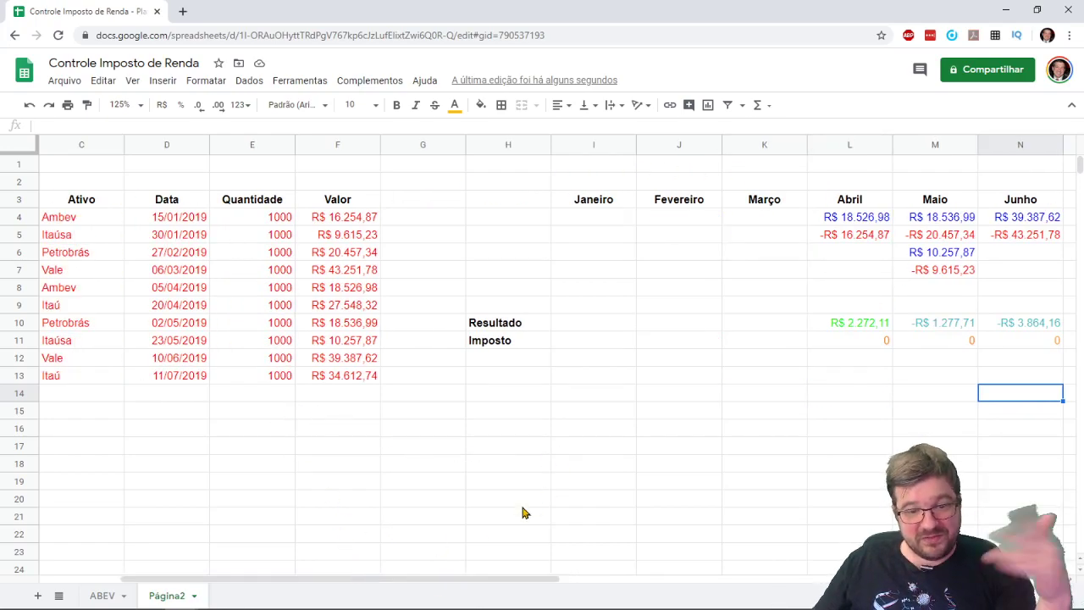
drag(484, 582, 609, 579)
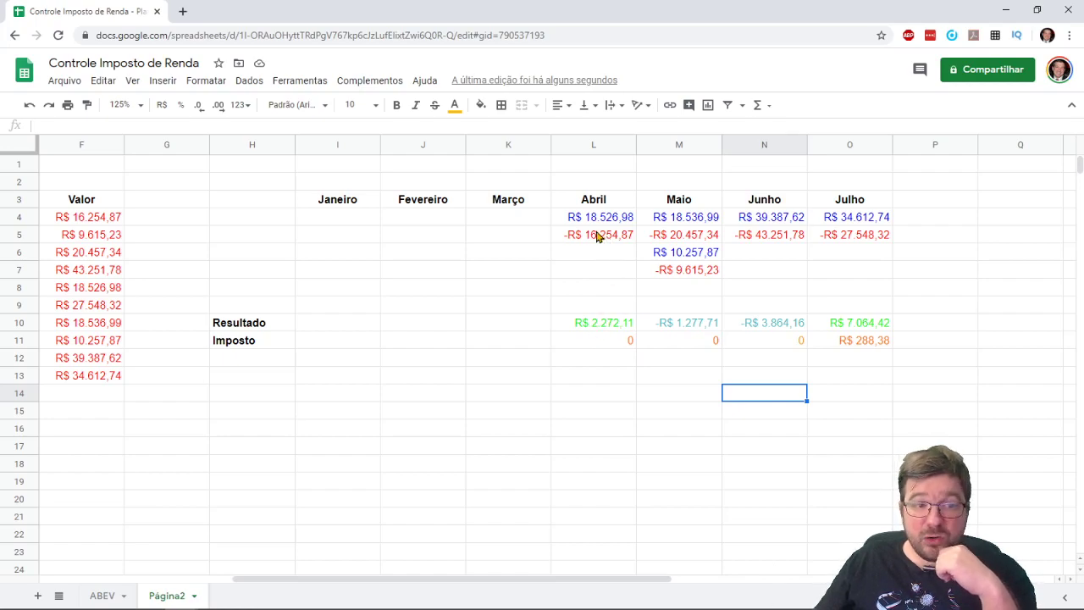
click(688, 256)
click(690, 270)
click(691, 256)
click(697, 237)
click(694, 222)
click(693, 326)
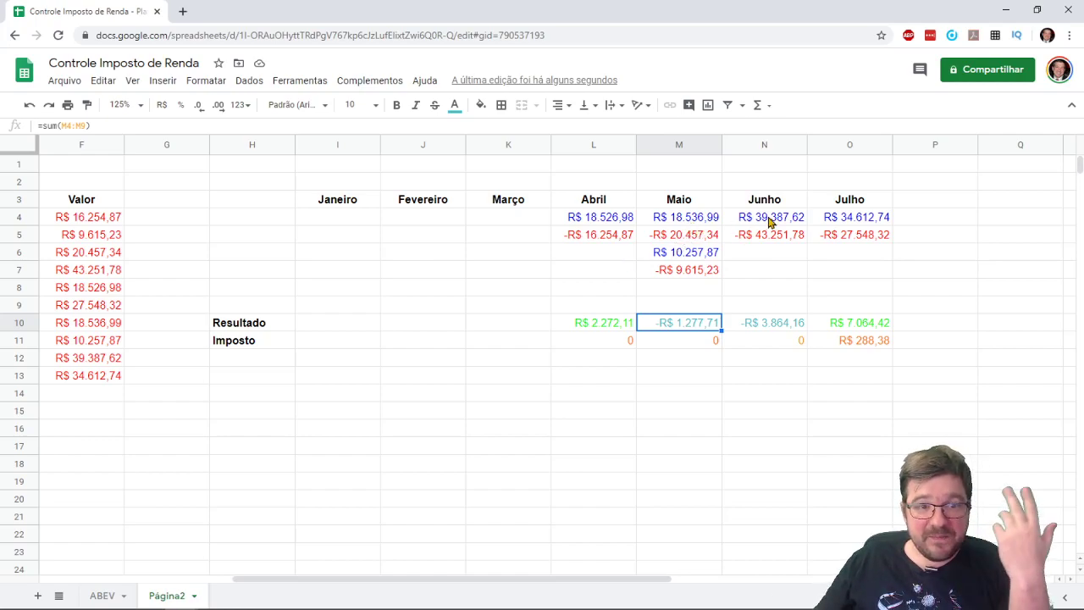
click(793, 328)
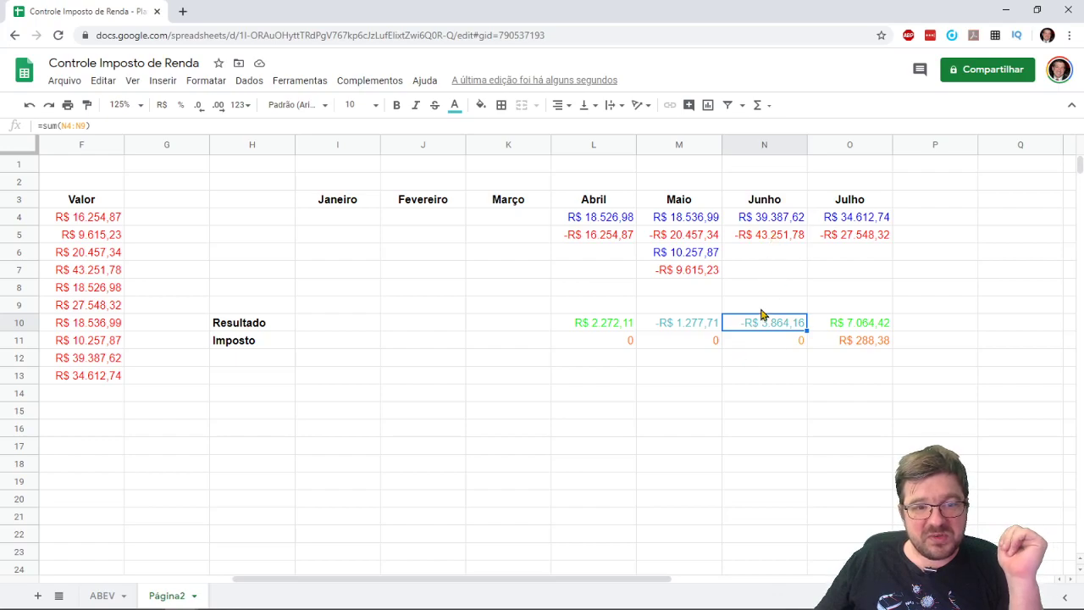
click(761, 377)
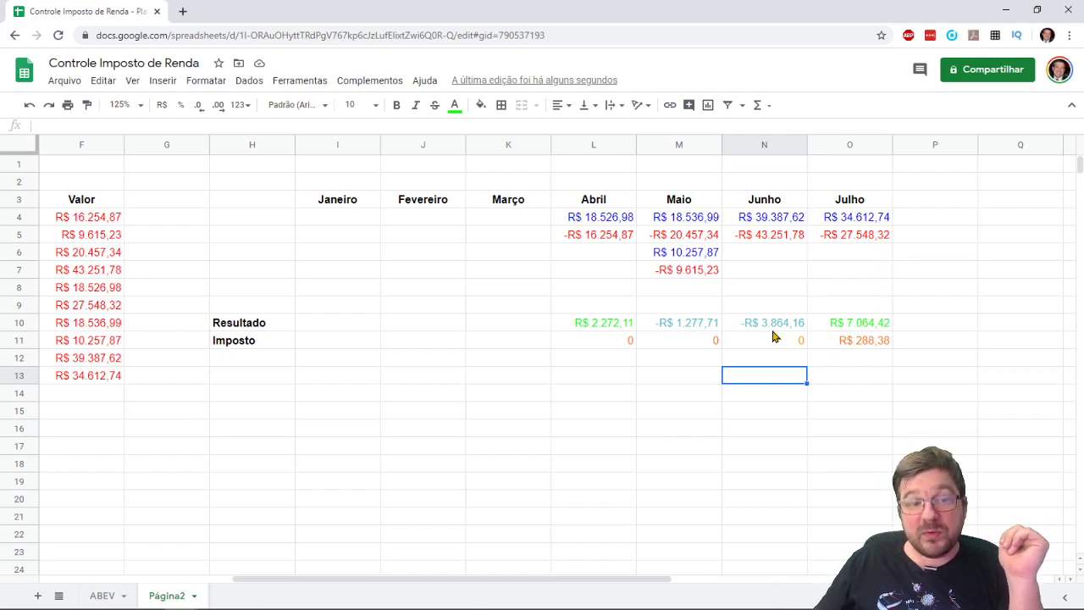
drag(690, 330, 765, 327)
click(718, 424)
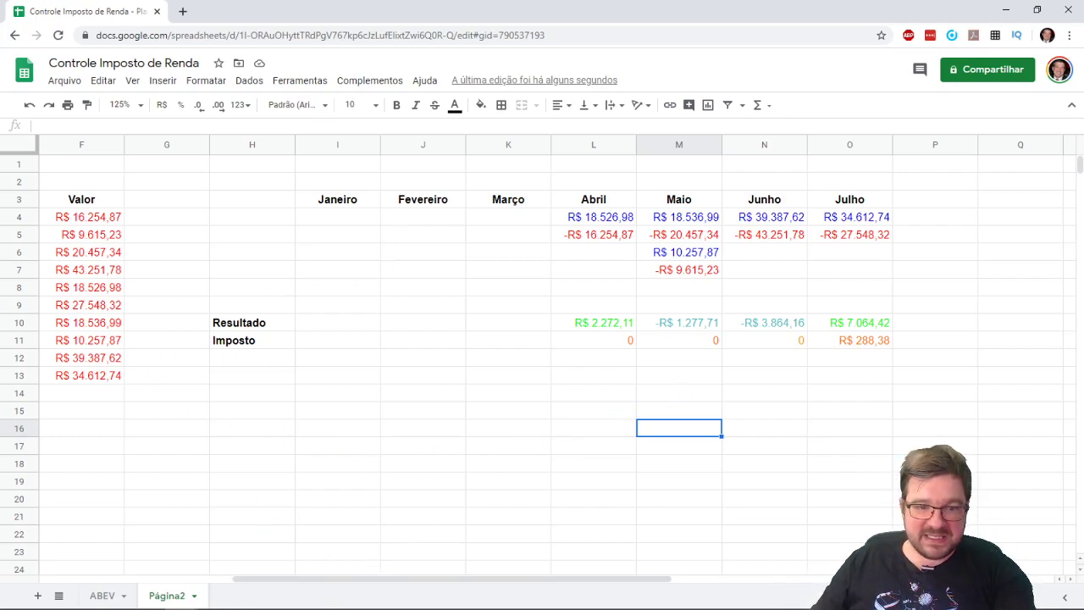
Inspect the formula behind July's Imposto in cell O11 without changing it
double_click(864, 340)
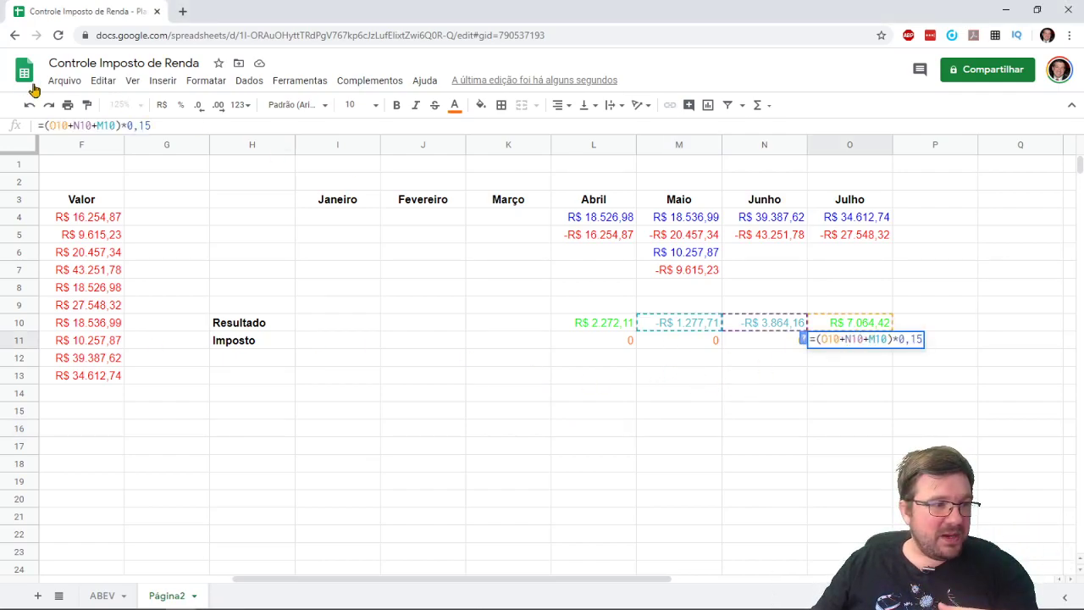
click(457, 414)
click(856, 342)
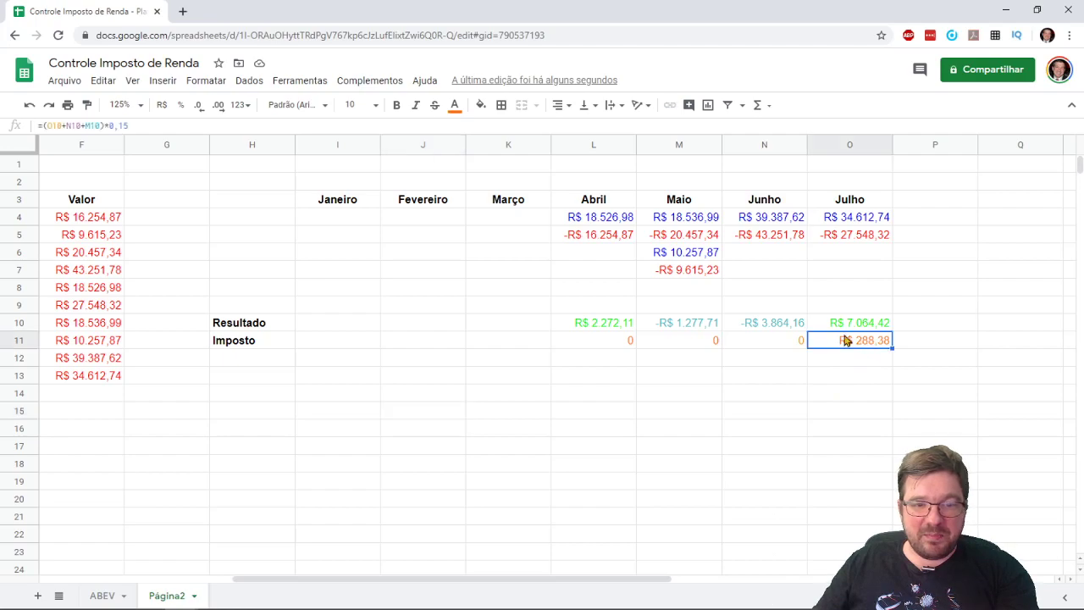
Add the month header Agosto in cell P3 and make it bold
click(935, 200)
text(Agosto)
key(Return)
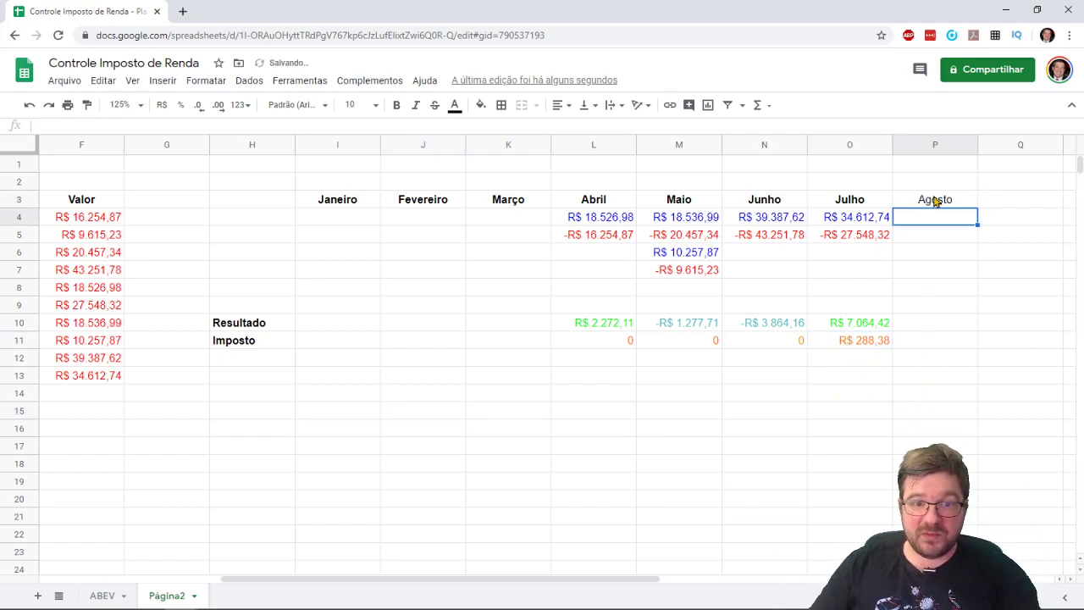
click(936, 200)
click(397, 104)
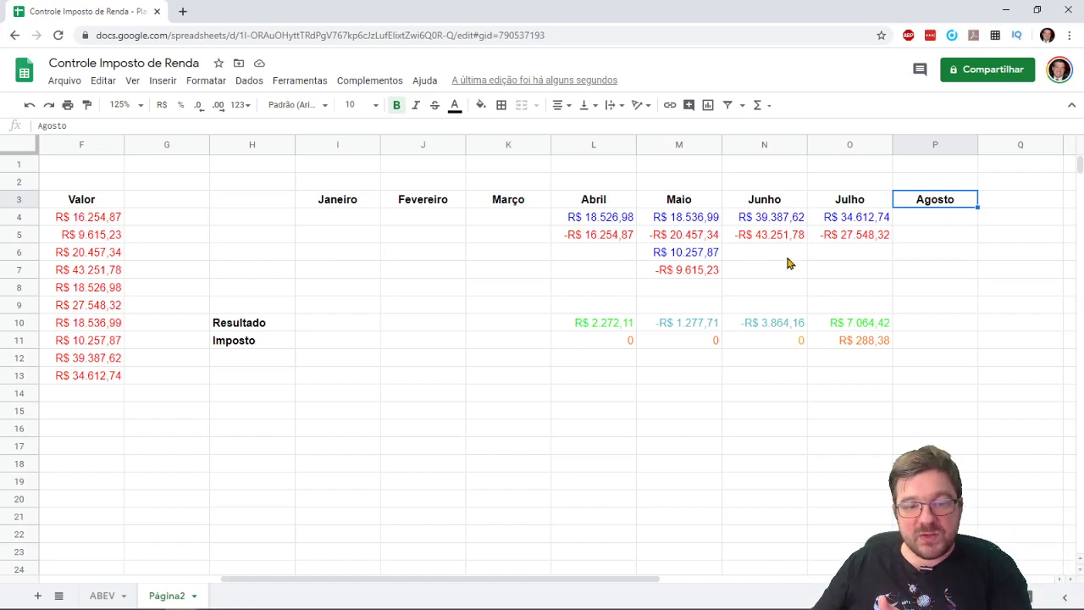
Switch to the IRPF 2020 program and open the tutorial declaration that is being filled in
click(853, 348)
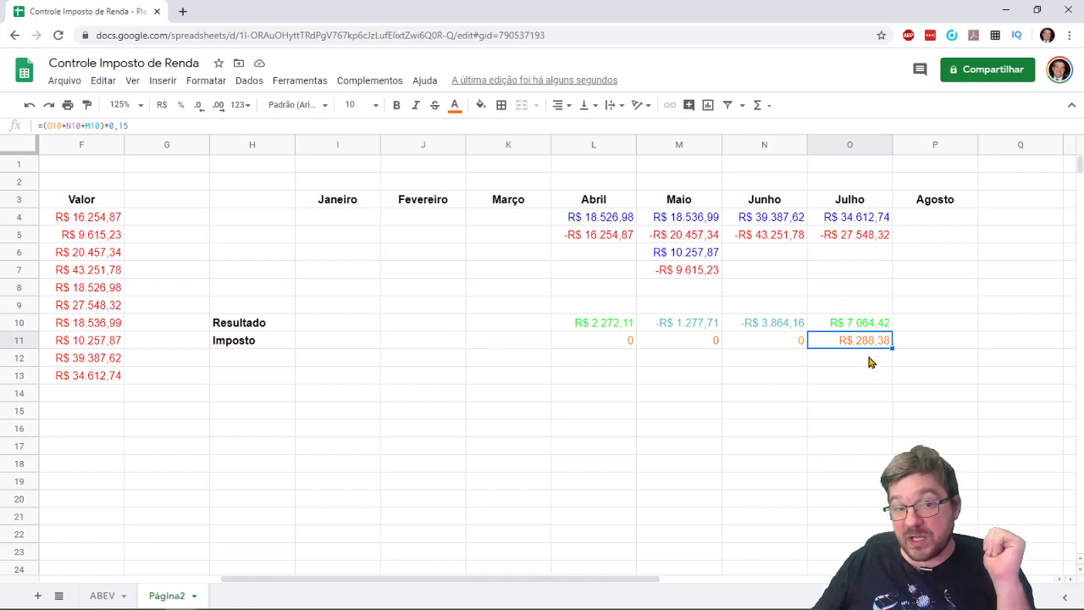
click(865, 380)
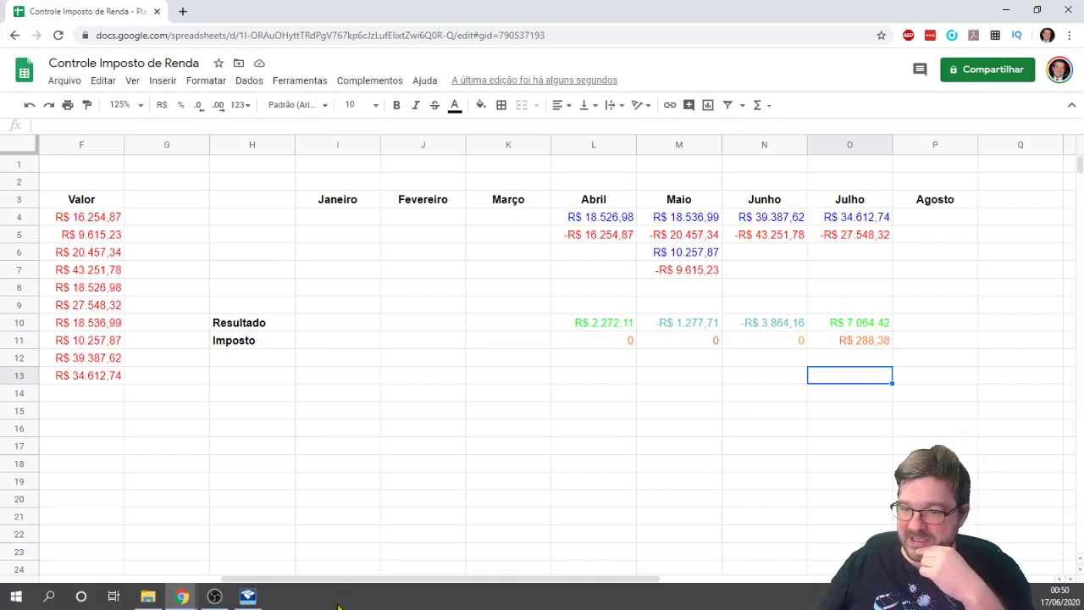
click(248, 597)
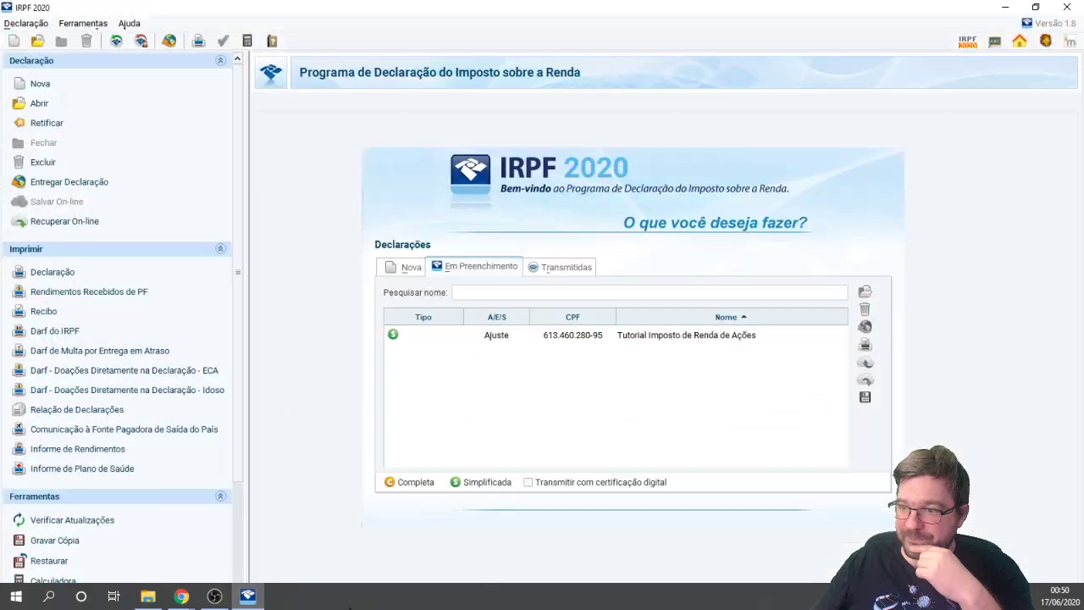
double_click(625, 336)
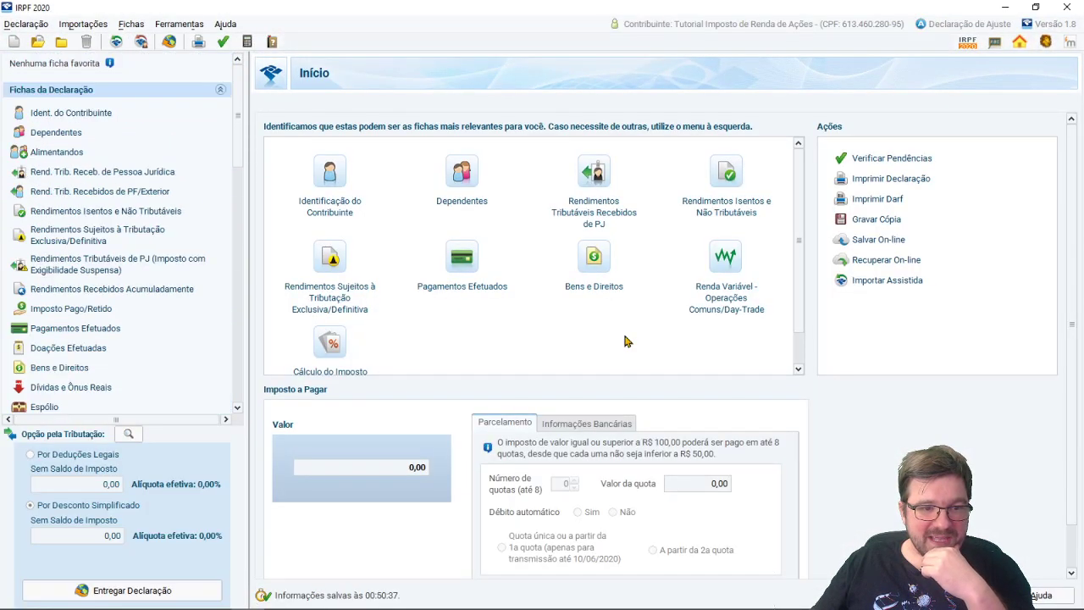
Expand Renda Variável among the declaration's forms and open Operações Comuns / Day-Trade
drag(241, 155, 239, 403)
scroll(127, 254, up, 5)
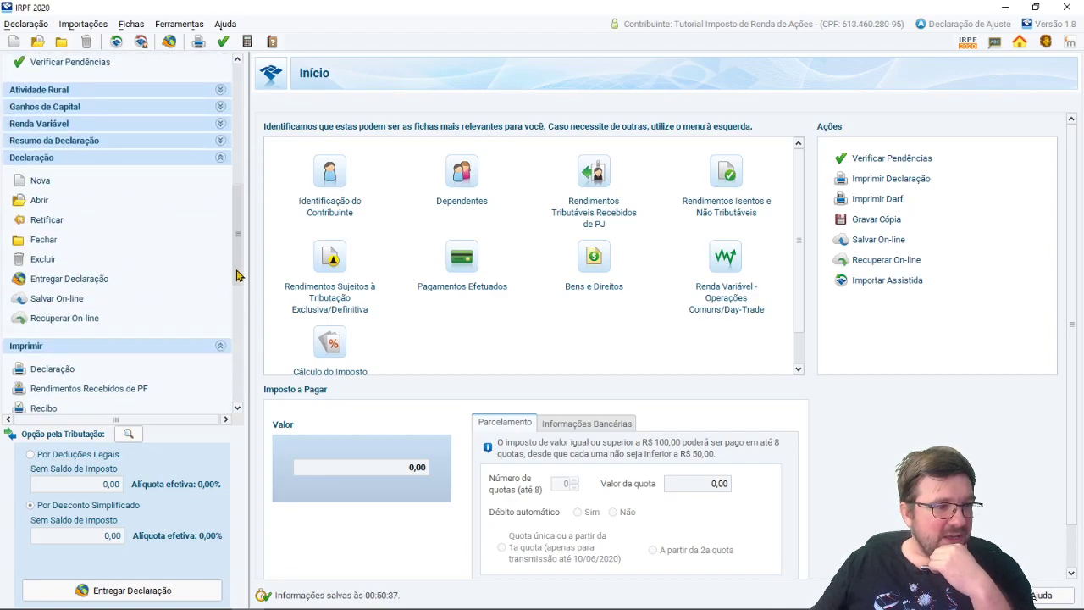
click(83, 133)
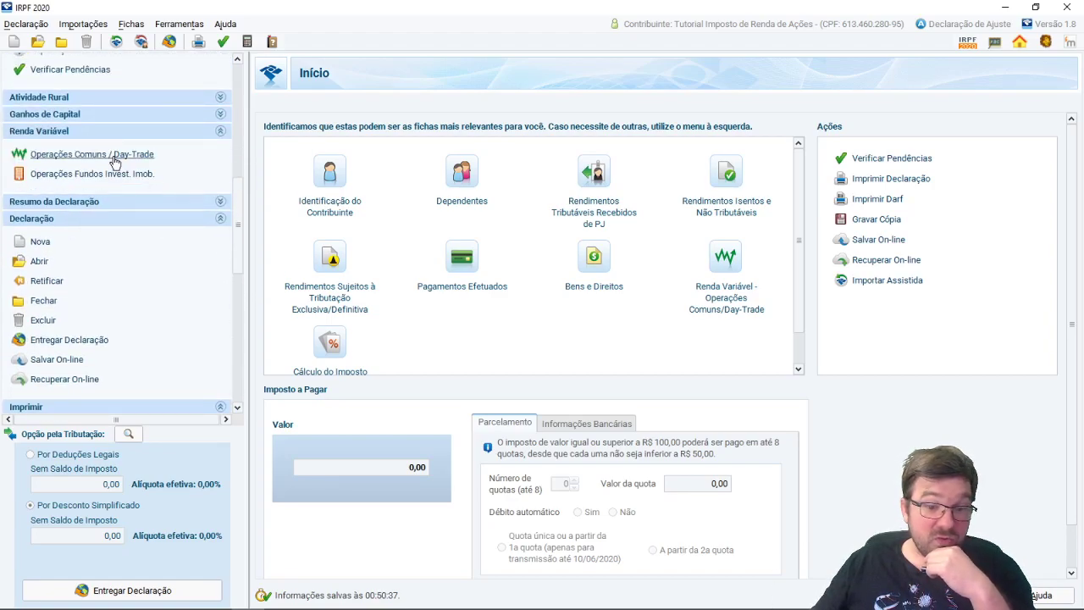
drag(238, 208, 258, 125)
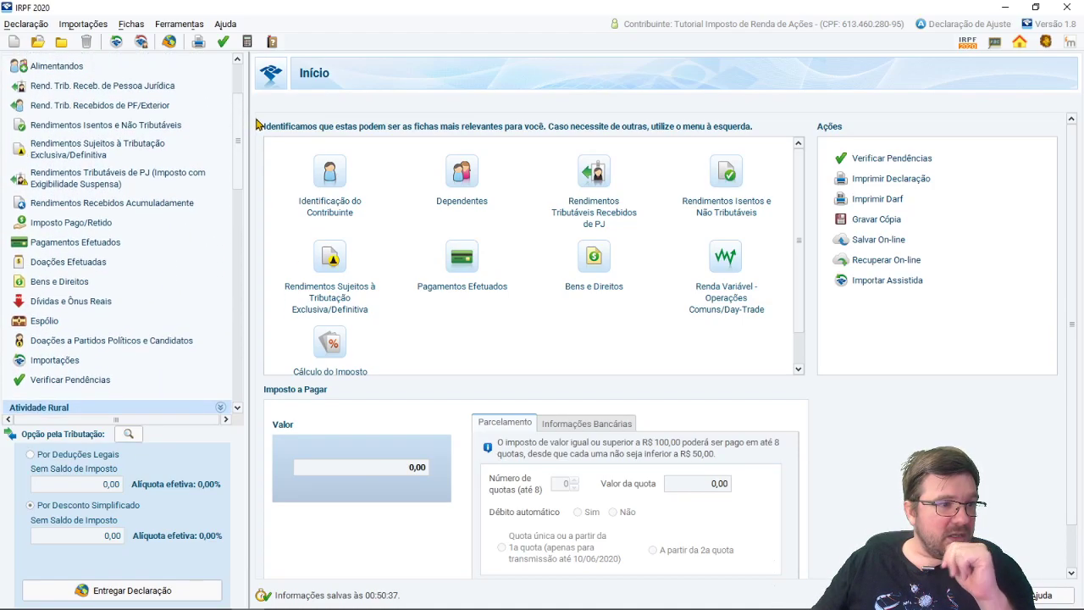
scroll(151, 161, up, 2)
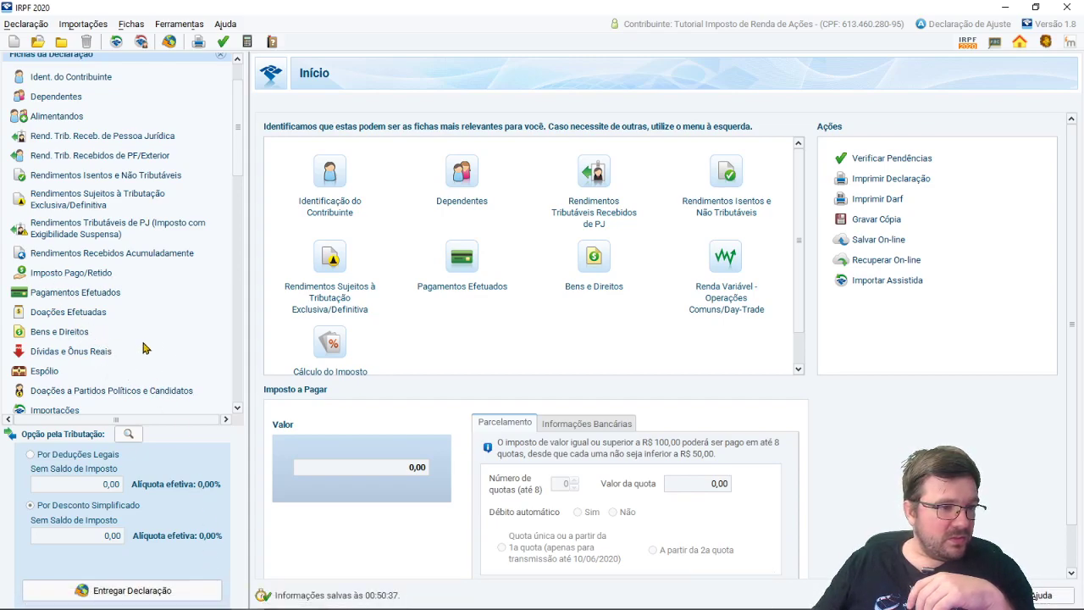
scroll(144, 347, down, 1)
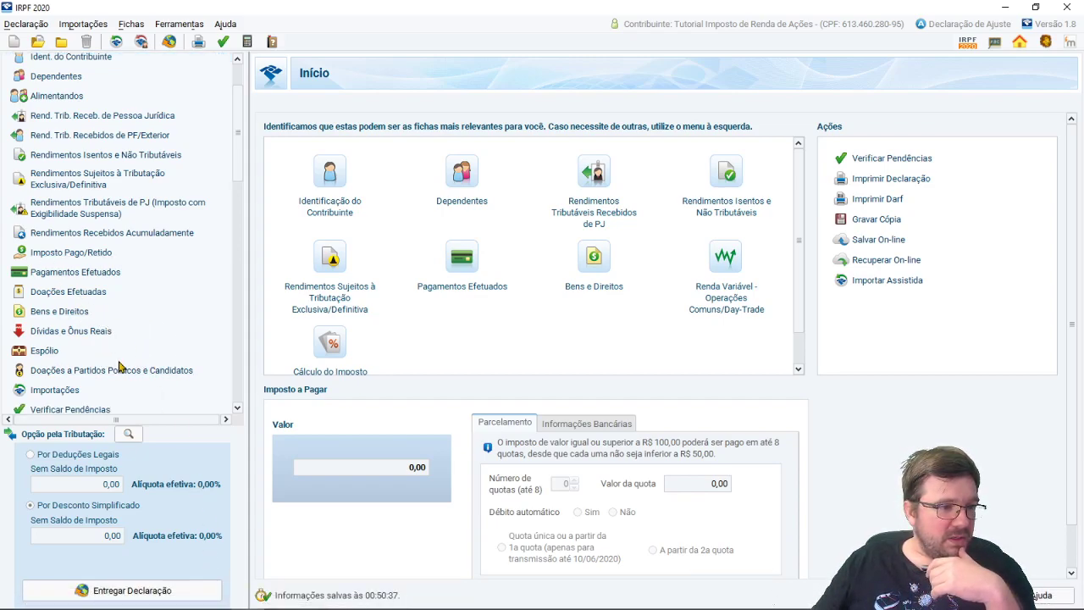
scroll(121, 362, up, 2)
scroll(121, 362, down, 4)
scroll(121, 362, down, 6)
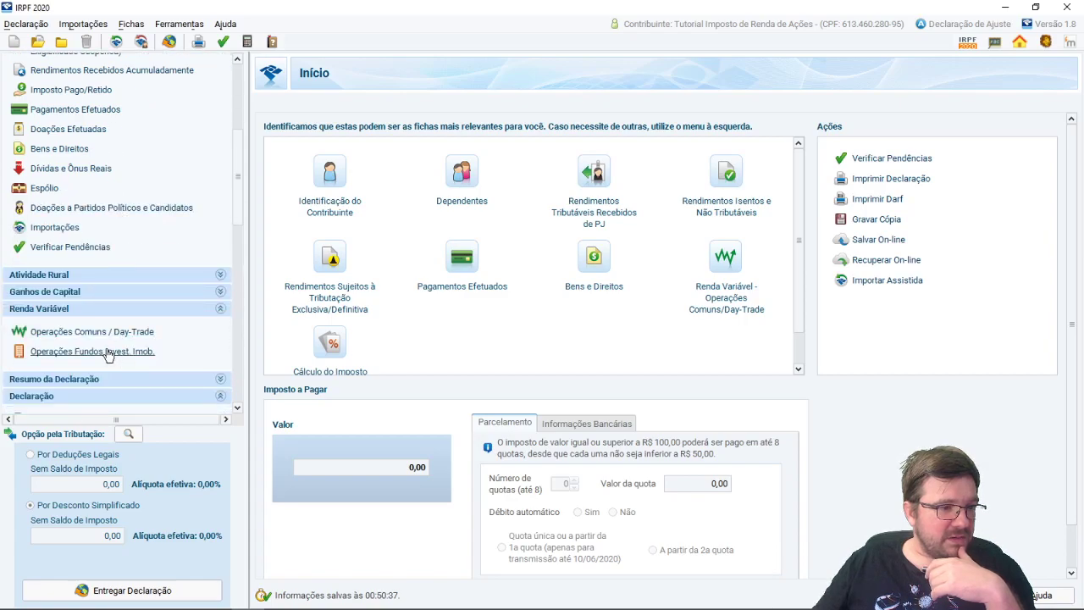
click(100, 335)
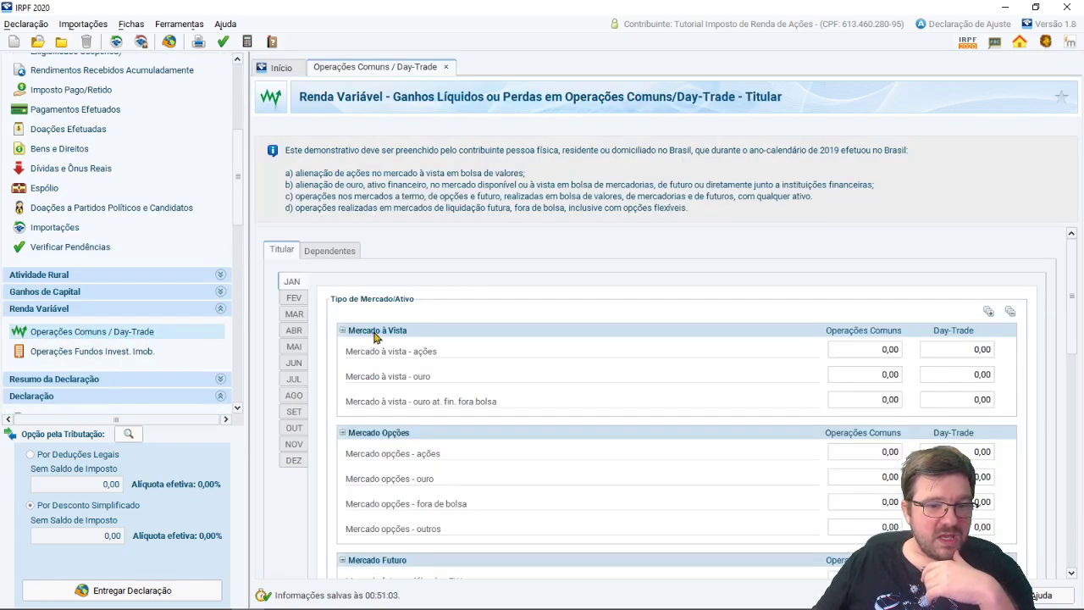
Set the Operações Comuns value of Mercado à vista - ações to 0 for February and March
scroll(644, 342, down, 1)
scroll(703, 411, down, 1)
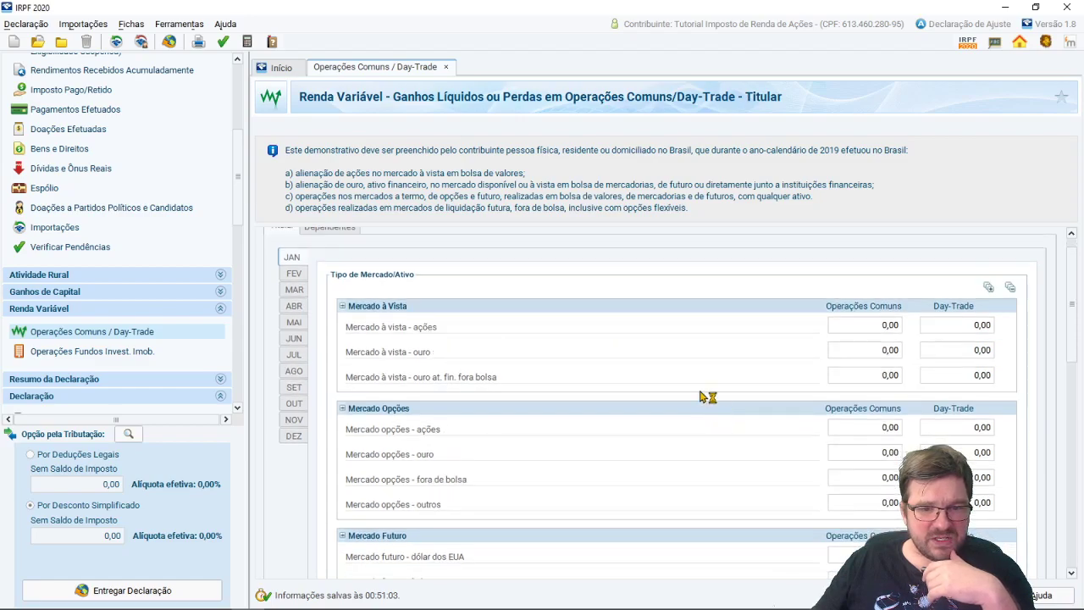
click(290, 275)
click(898, 331)
text(0)
click(889, 354)
click(292, 291)
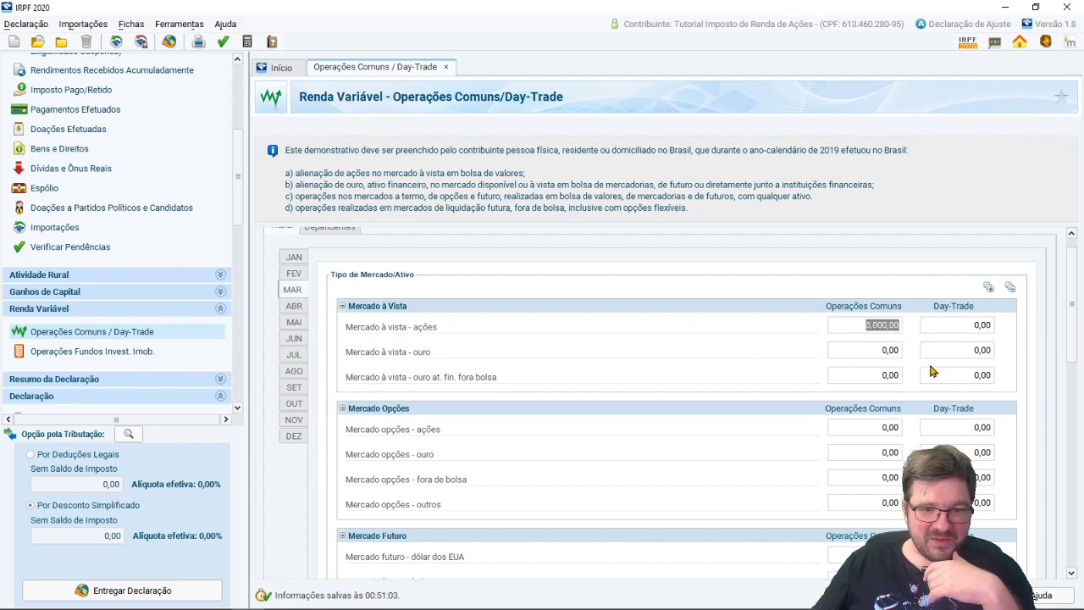
text(0)
click(888, 352)
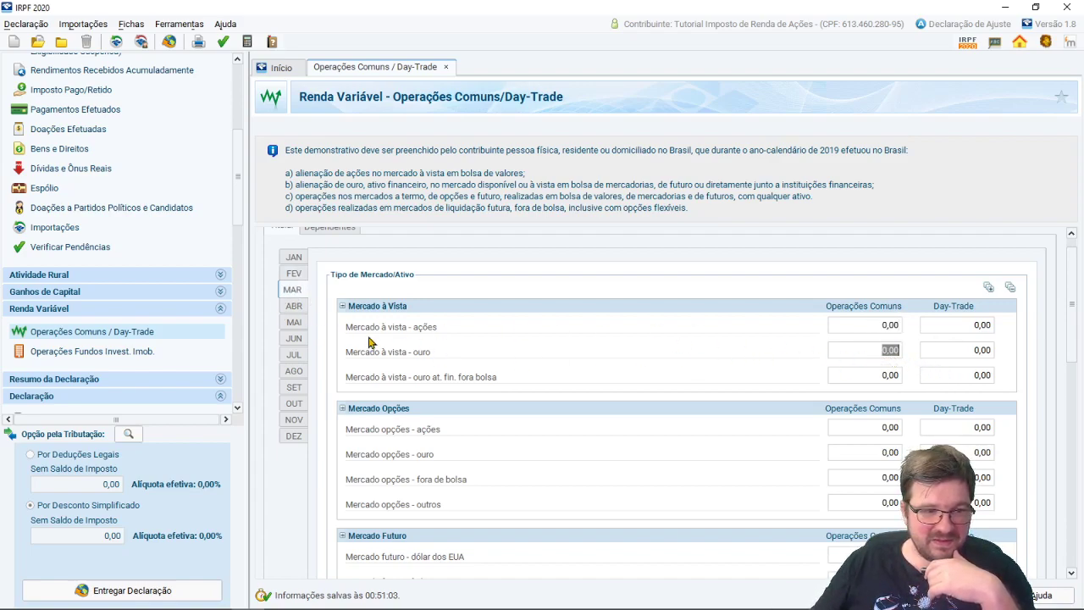
Check each month from April to December for leftover values and review January's fields down to Consolidação do Mês
click(296, 310)
click(288, 325)
click(293, 338)
click(293, 354)
click(293, 370)
click(294, 388)
click(295, 403)
click(293, 419)
click(293, 435)
click(293, 257)
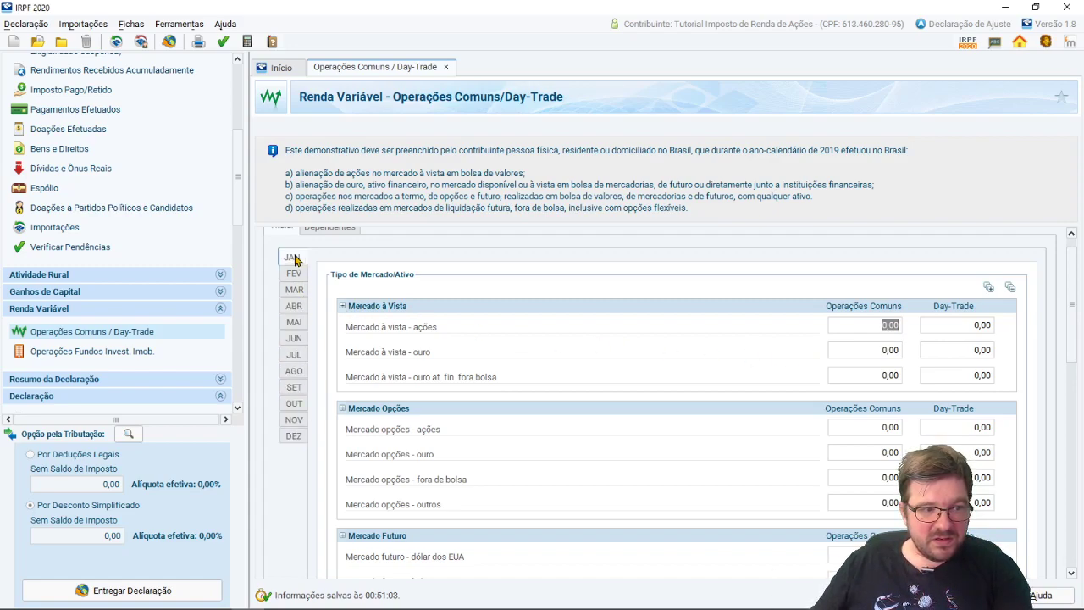
scroll(972, 445, down, 1)
drag(1076, 333, 1076, 490)
scroll(993, 442, down, 5)
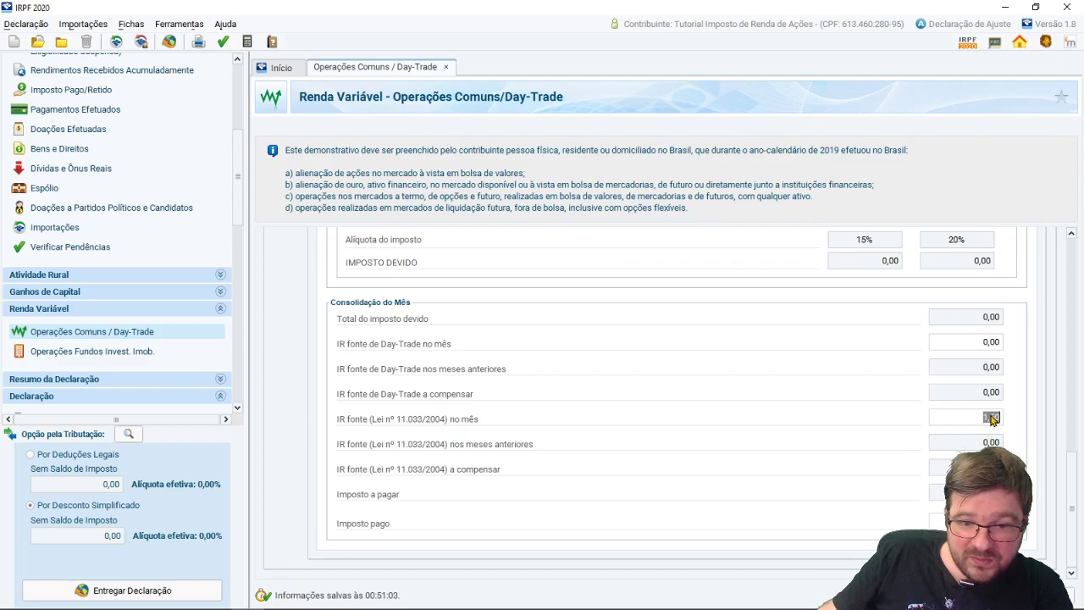
drag(1078, 447, 1072, 243)
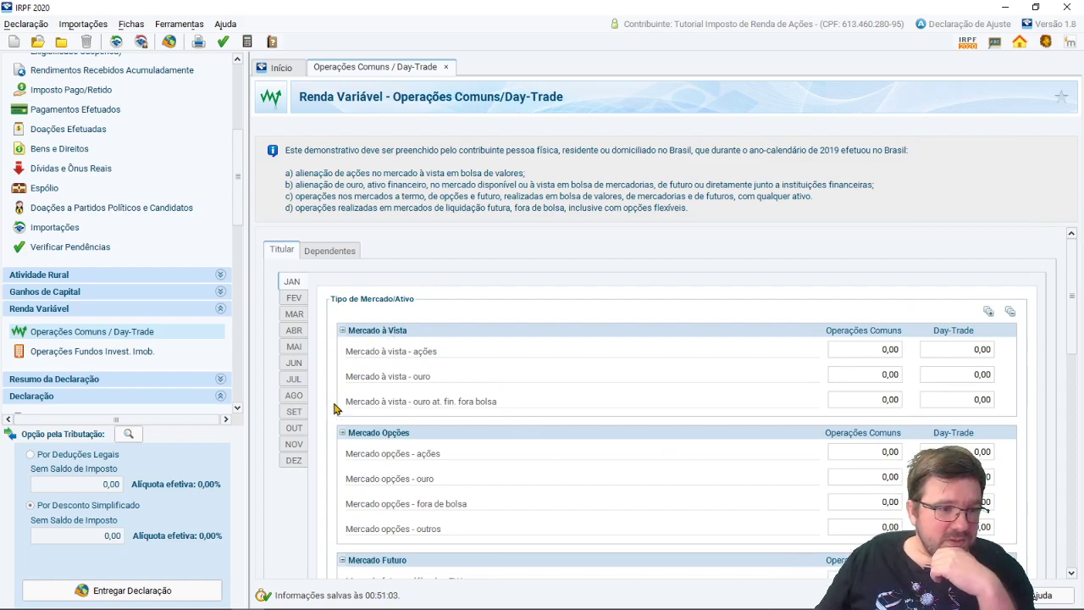
Switch to the Controle Imposto de Renda spreadsheet in Chrome and review the January to April columns, including April's purchase cost and Resultado
mouse_move(298, 601)
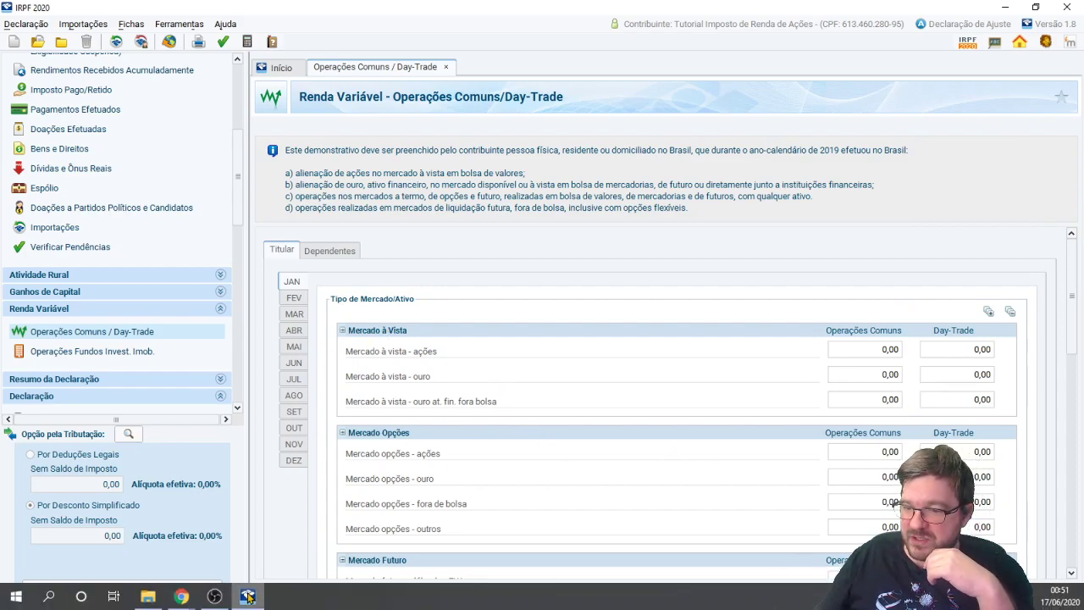
mouse_move(181, 597)
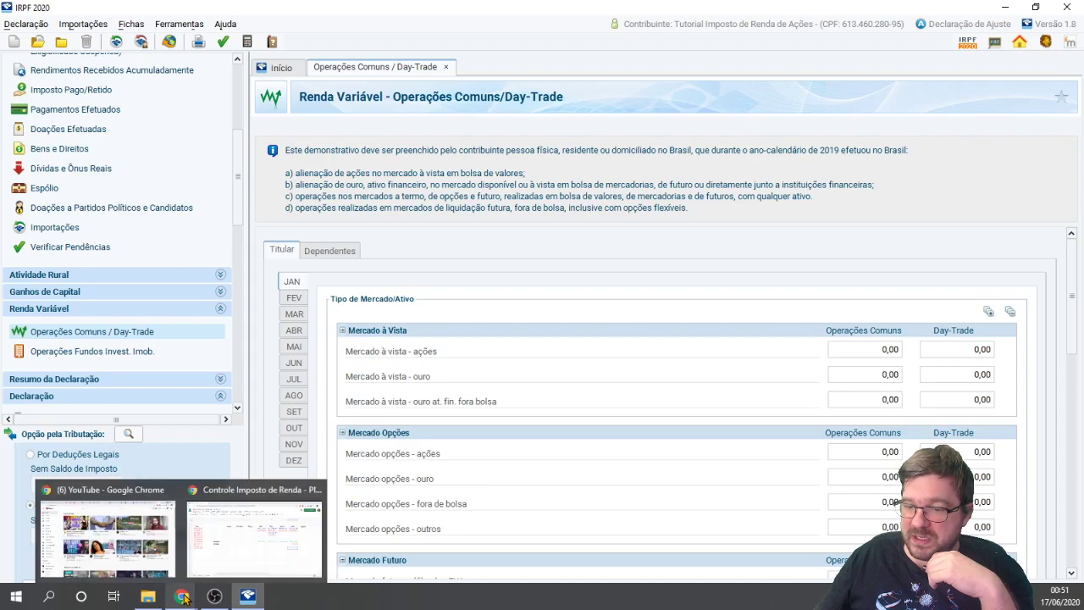
click(214, 560)
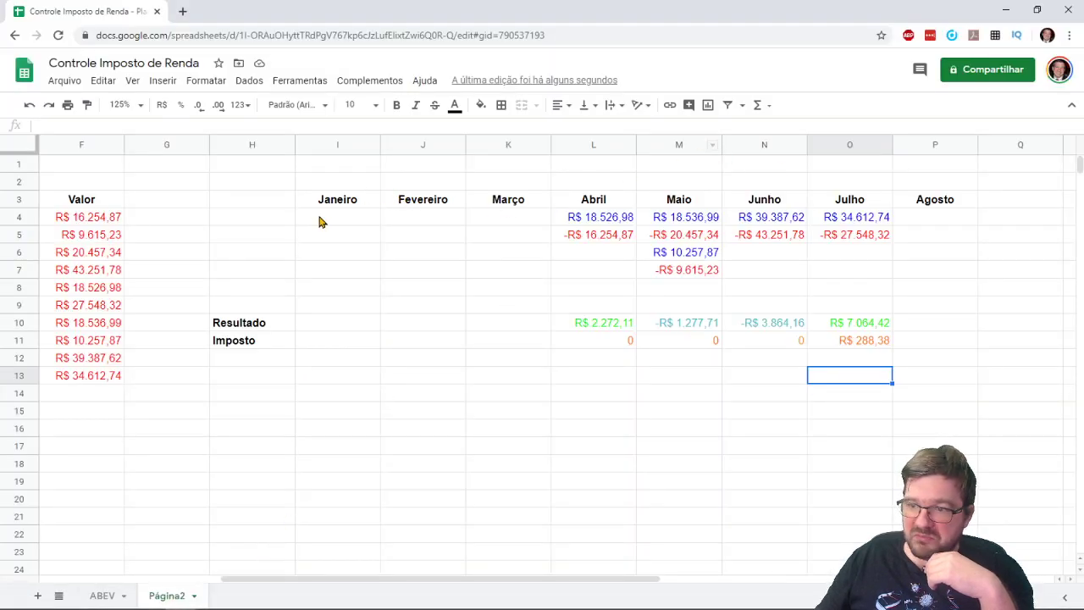
drag(317, 219, 330, 328)
drag(419, 216, 426, 322)
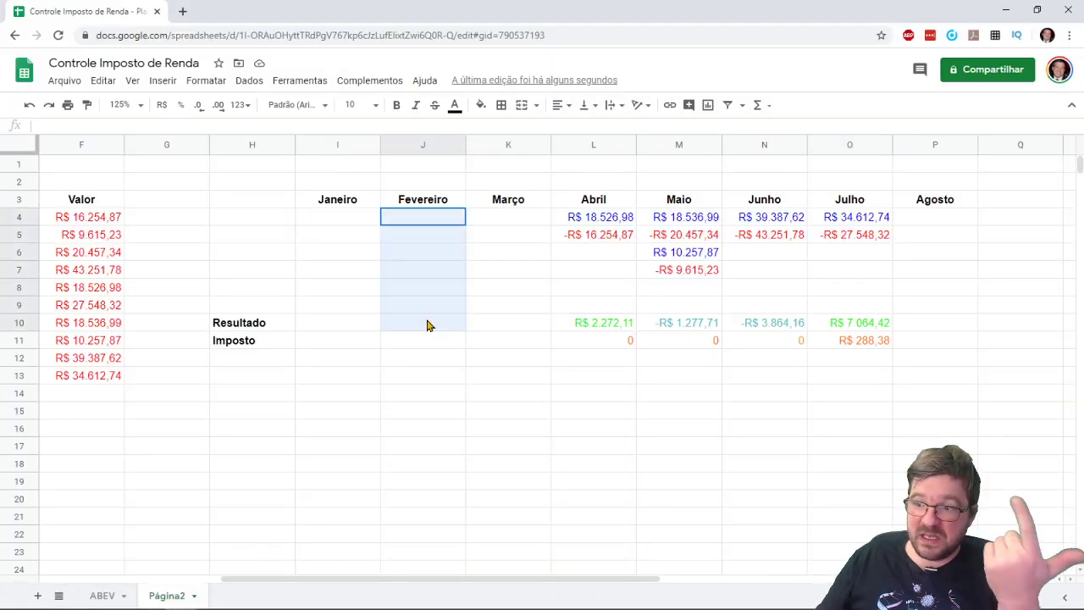
drag(526, 221, 516, 330)
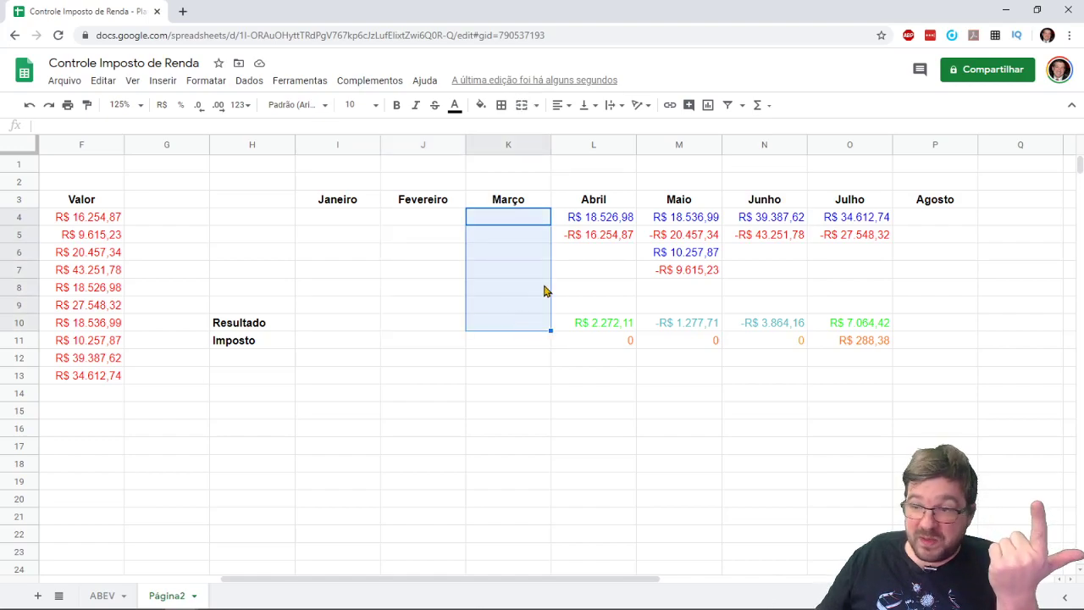
drag(589, 222, 588, 321)
click(600, 329)
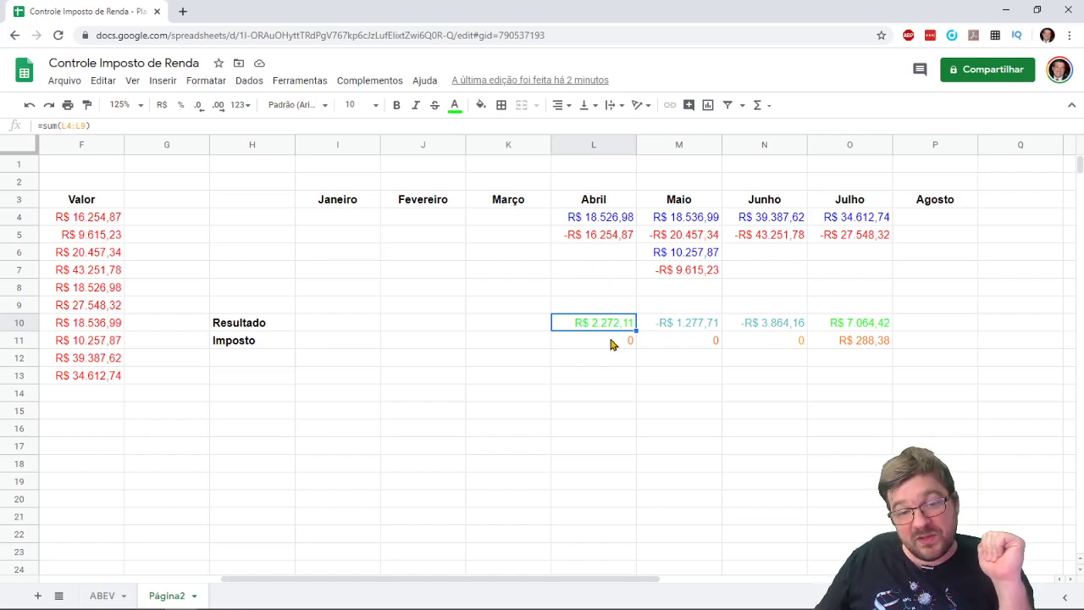
click(576, 237)
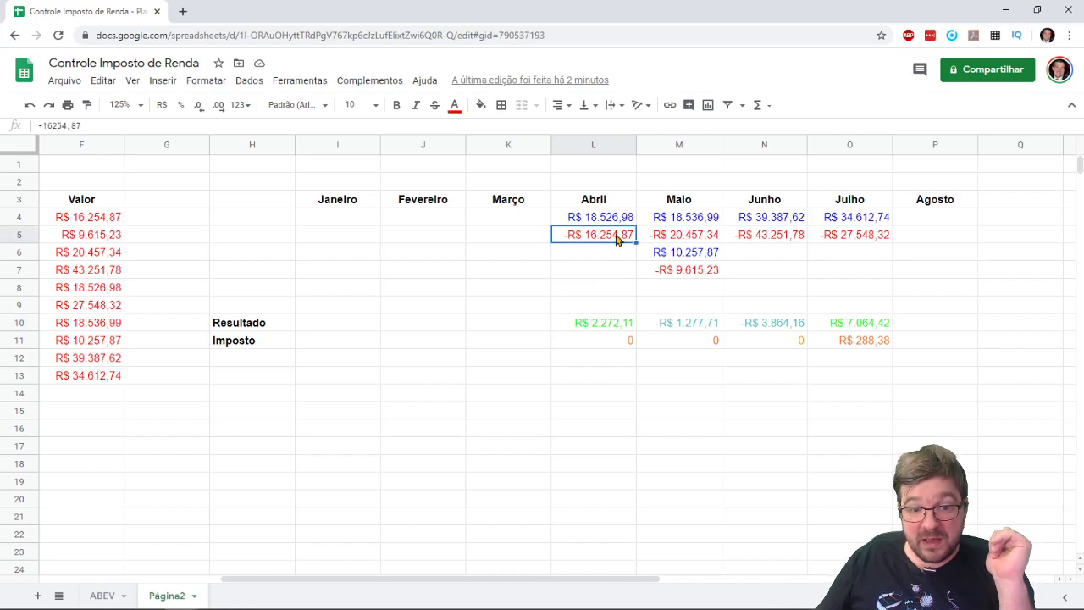
click(599, 326)
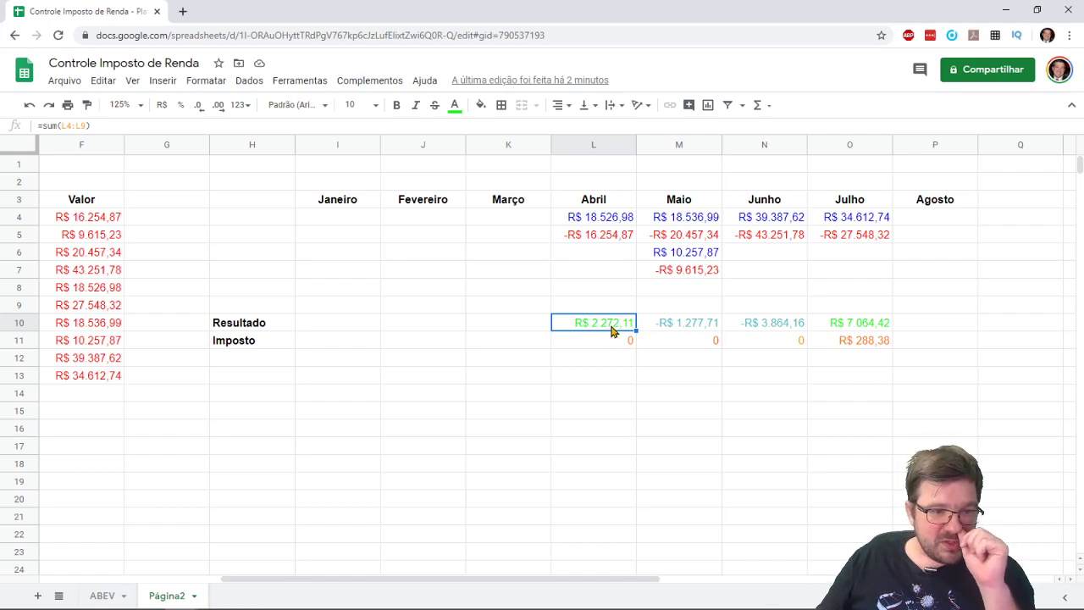
Switch to IRPF 2020 and delete the Titular's type 20 entry from Rendimentos Isentos e Não Tributáveis
mouse_move(289, 607)
click(247, 597)
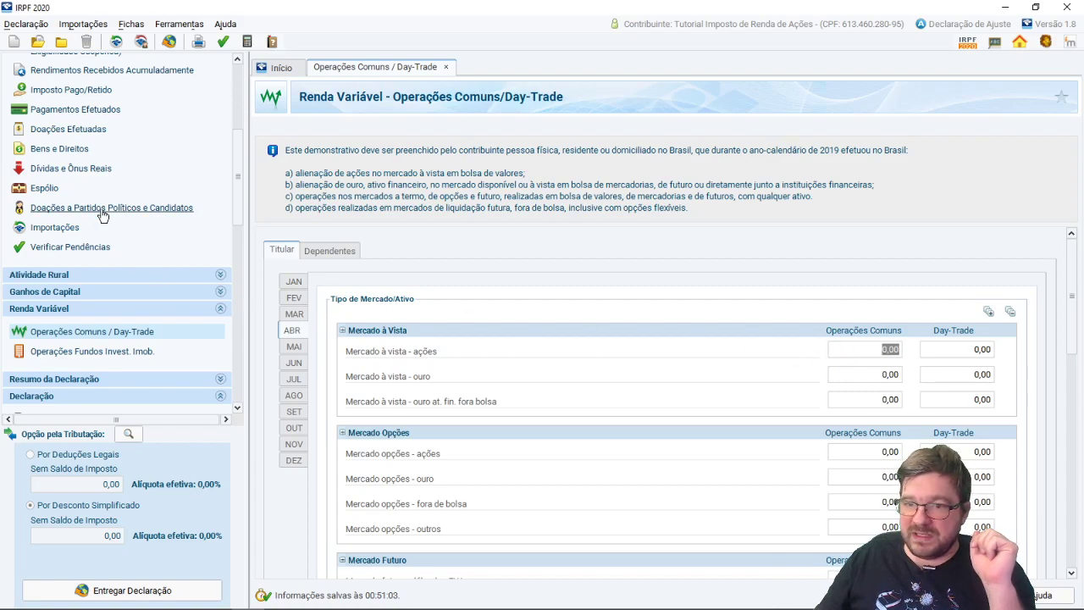
scroll(113, 193, up, 3)
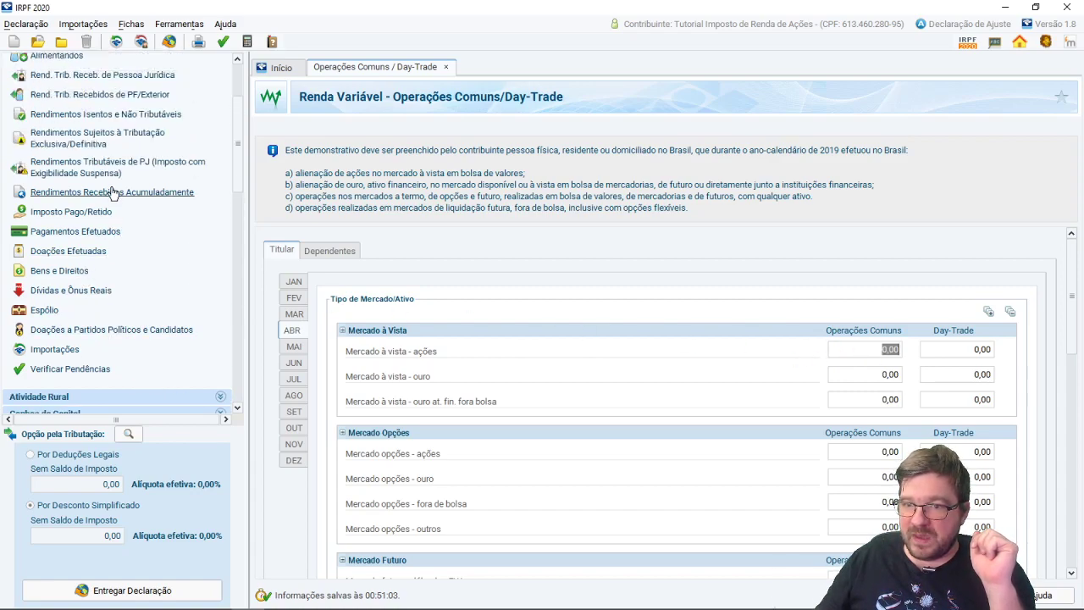
click(116, 115)
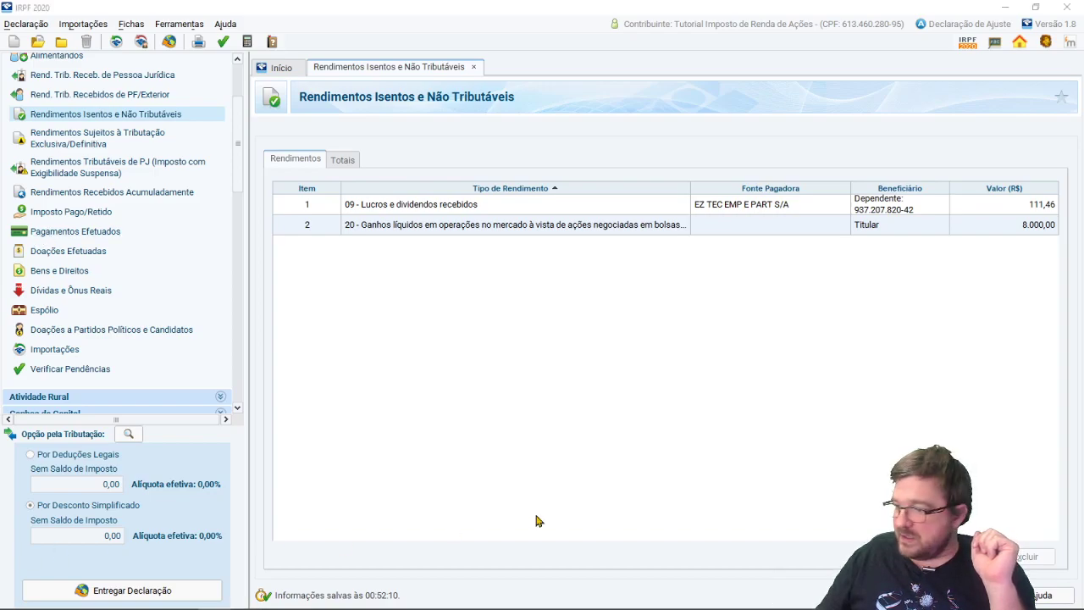
click(366, 229)
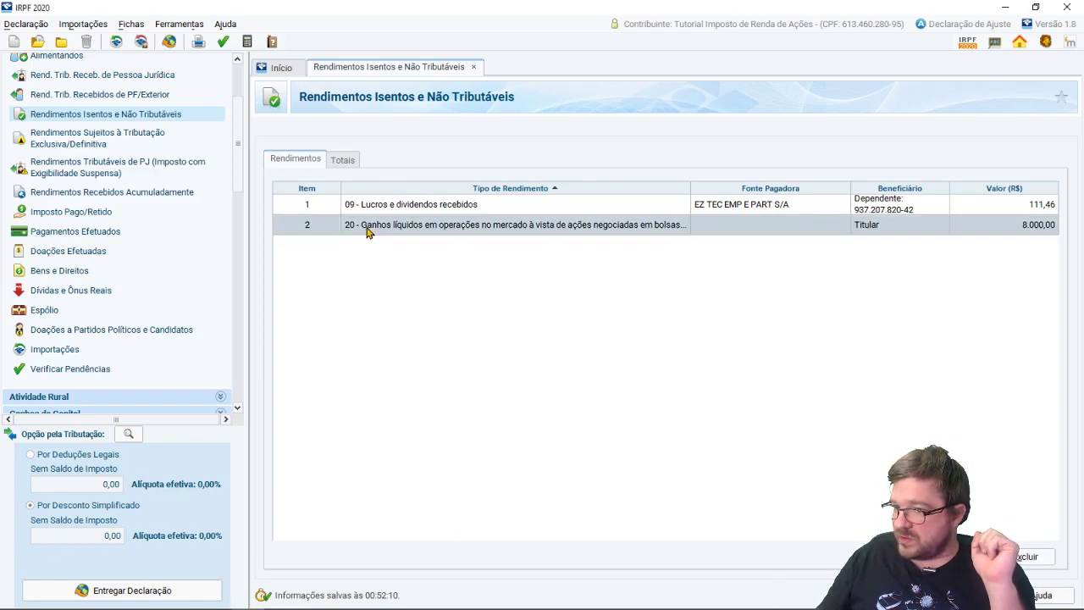
click(1033, 557)
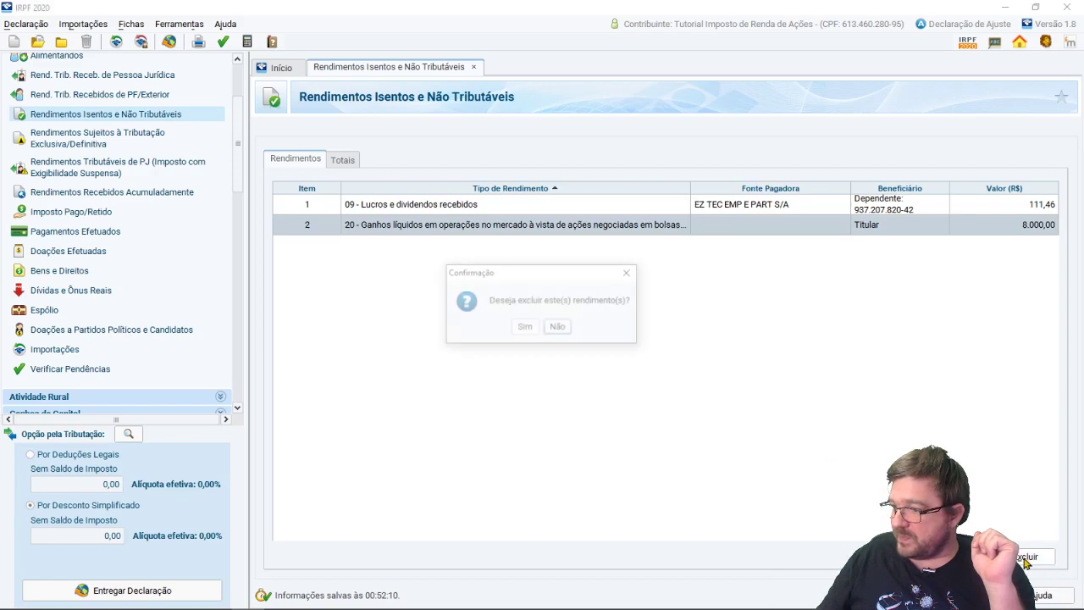
click(525, 329)
Add a new exempt income of type 20 - Ganhos líquidos em operações no mercado à vista de ações, with Titular as beneficiary type
click(923, 556)
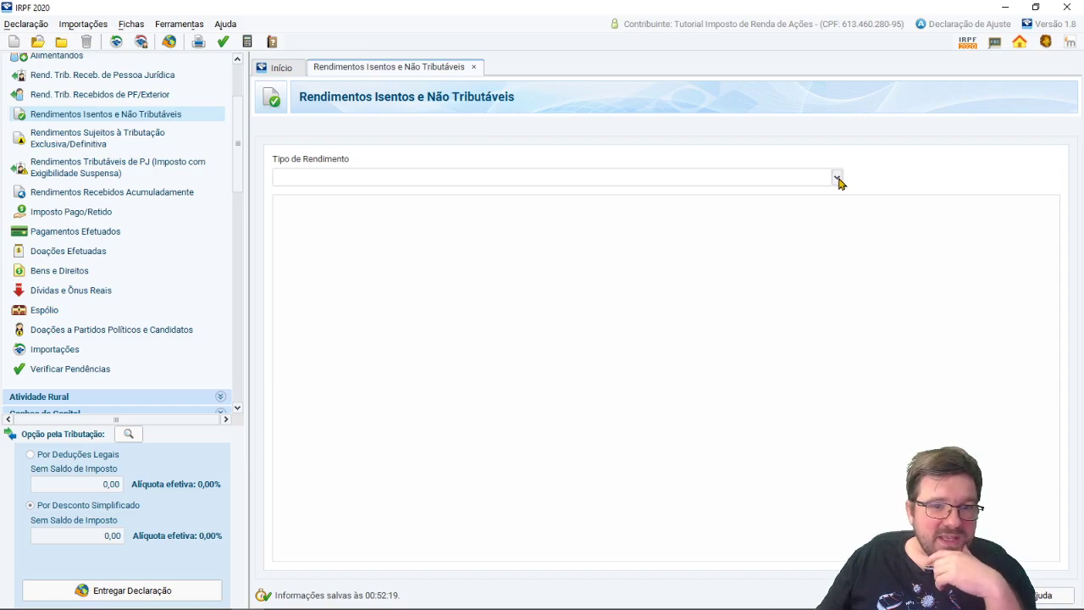
click(834, 180)
scroll(660, 245, down, 3)
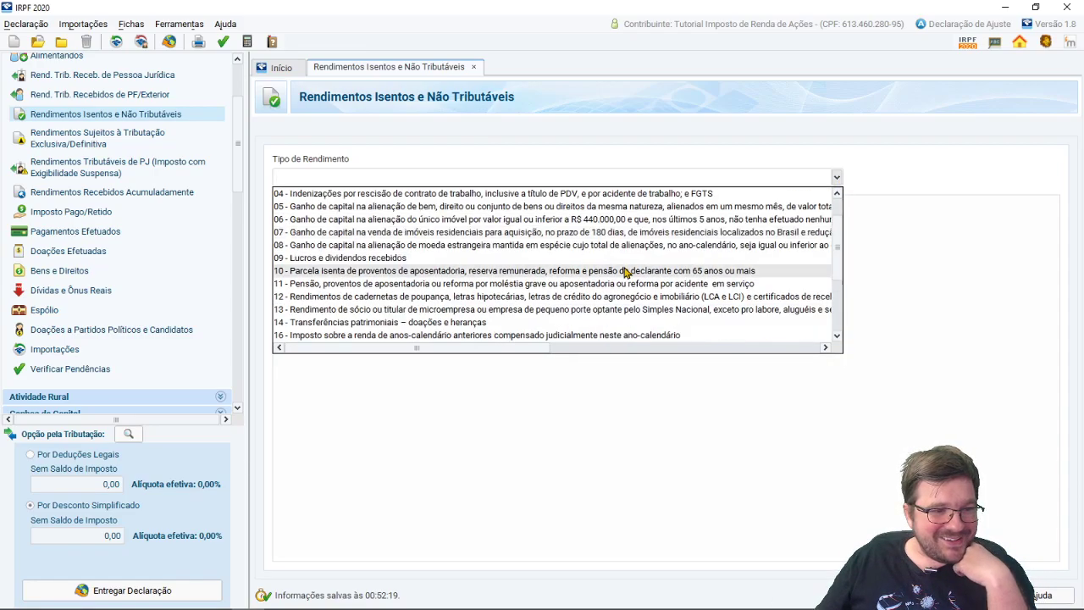
click(344, 310)
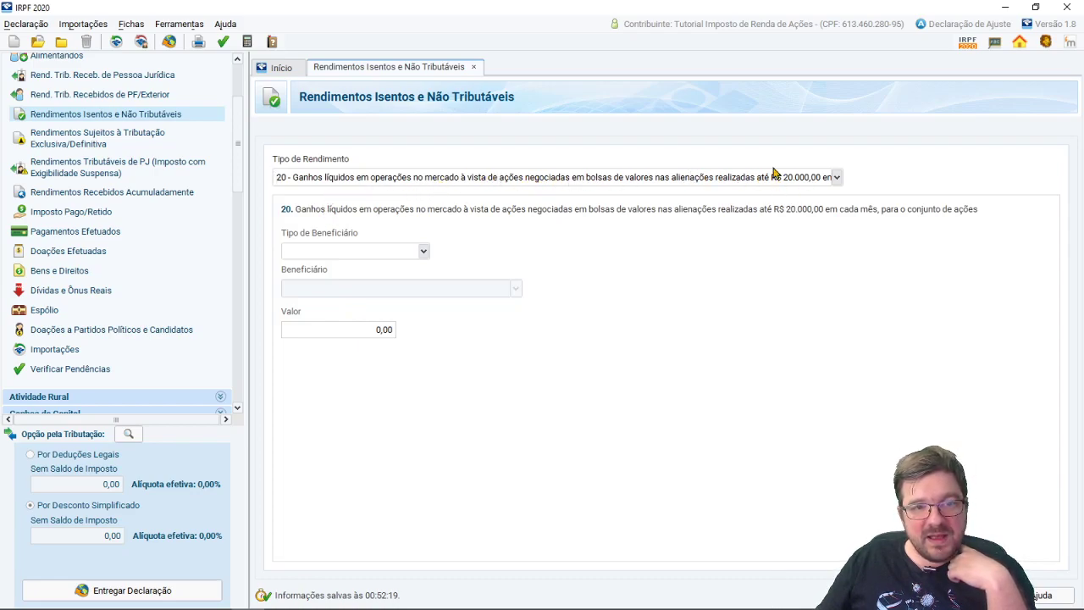
click(322, 252)
click(368, 268)
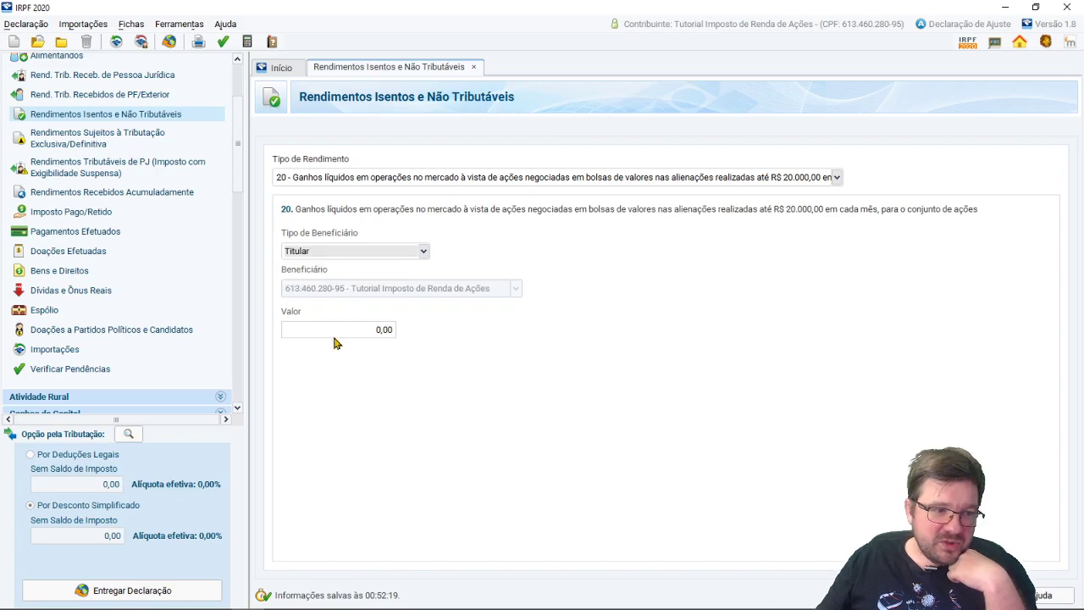
Set the exempt income's Valor to 2272,11, check it against April's Resultado in the spreadsheet, and save the entry
click(379, 336)
text(2)
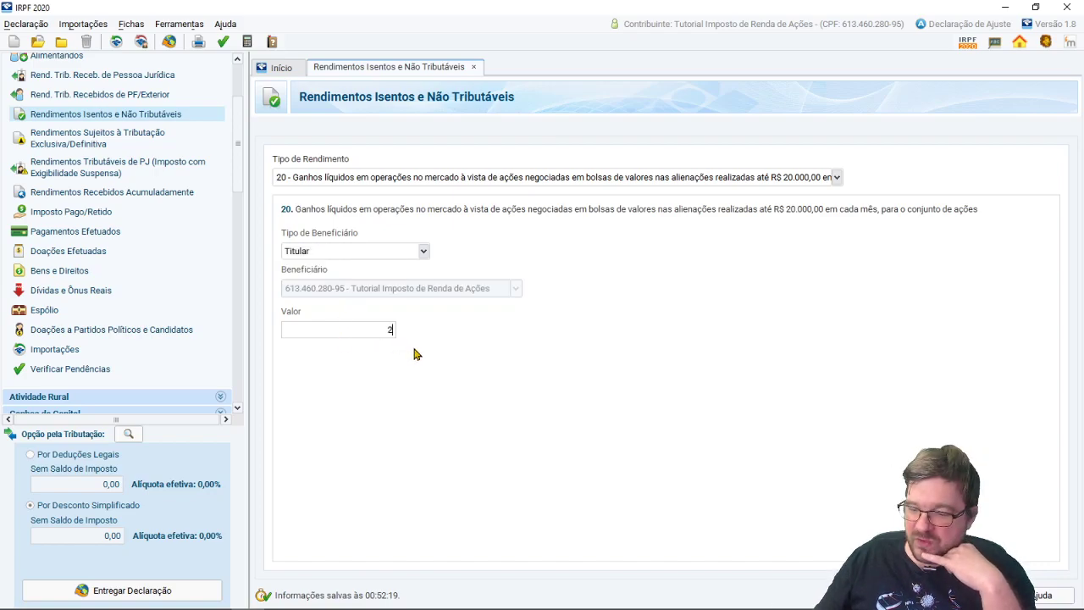
text(272,11)
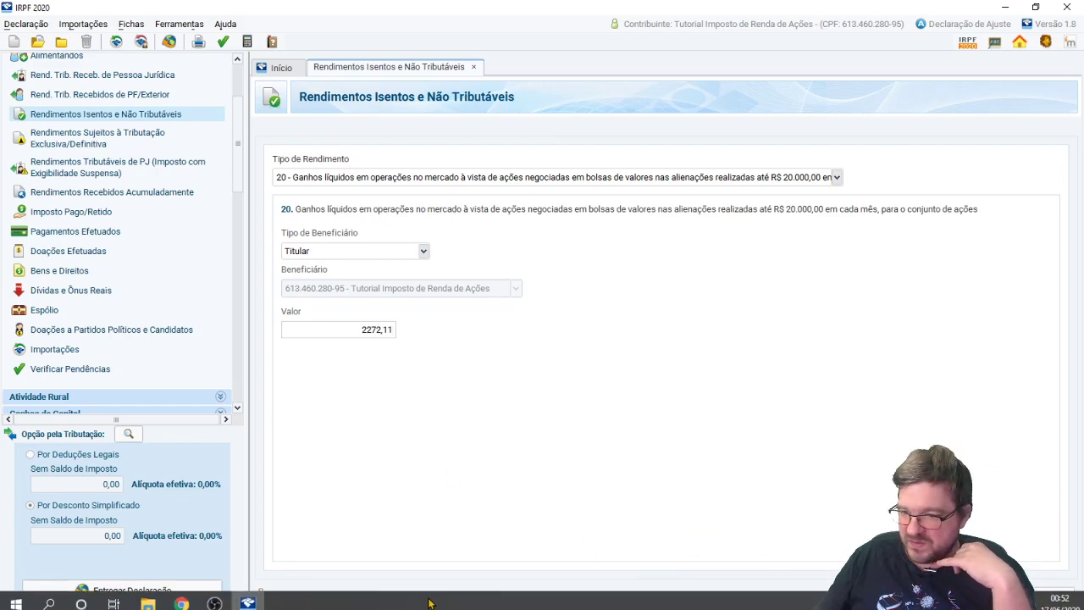
mouse_move(181, 596)
click(268, 551)
click(268, 551)
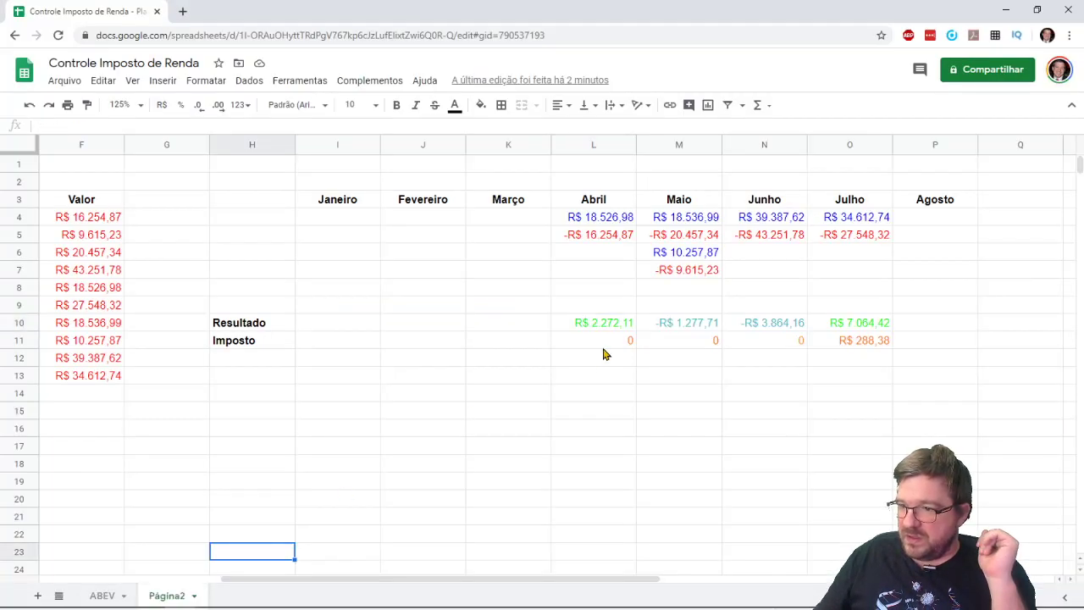
click(247, 596)
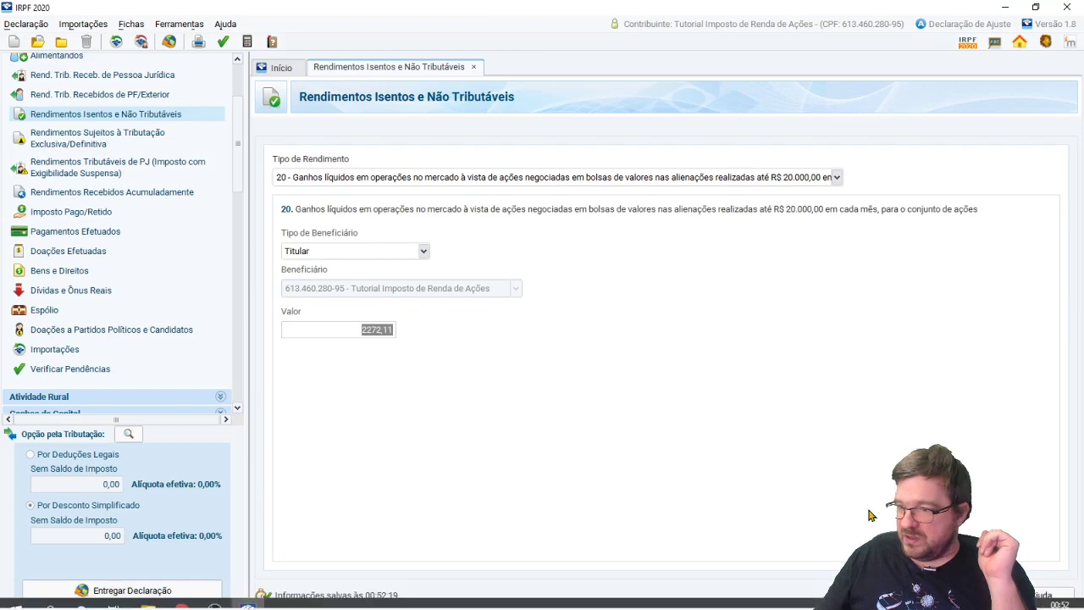
key(Return)
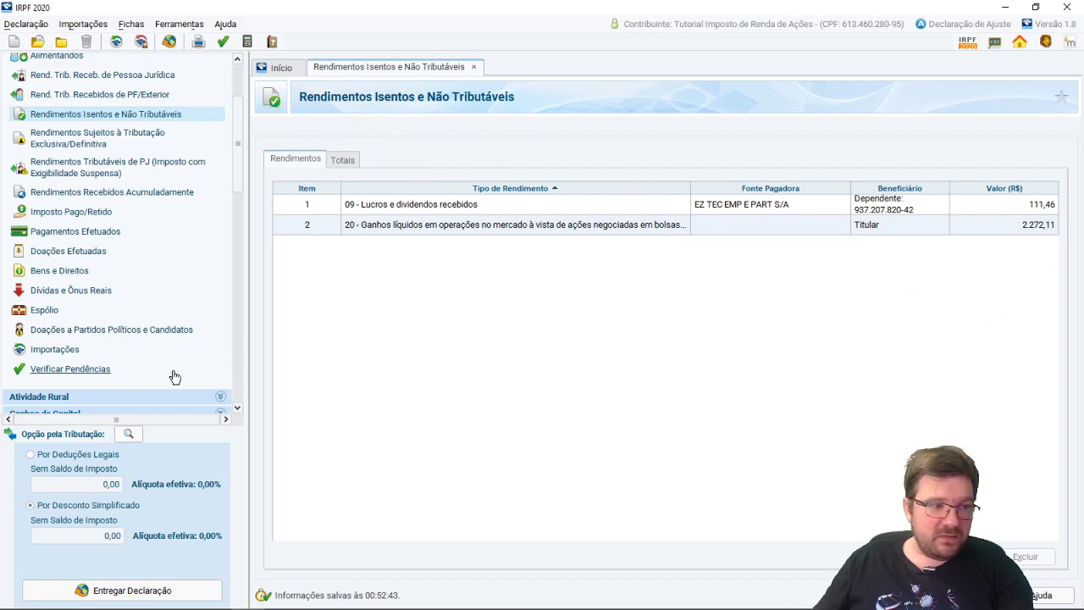
Return to Operações Comuns / Day-Trade under Renda Variável
scroll(114, 378, down, 3)
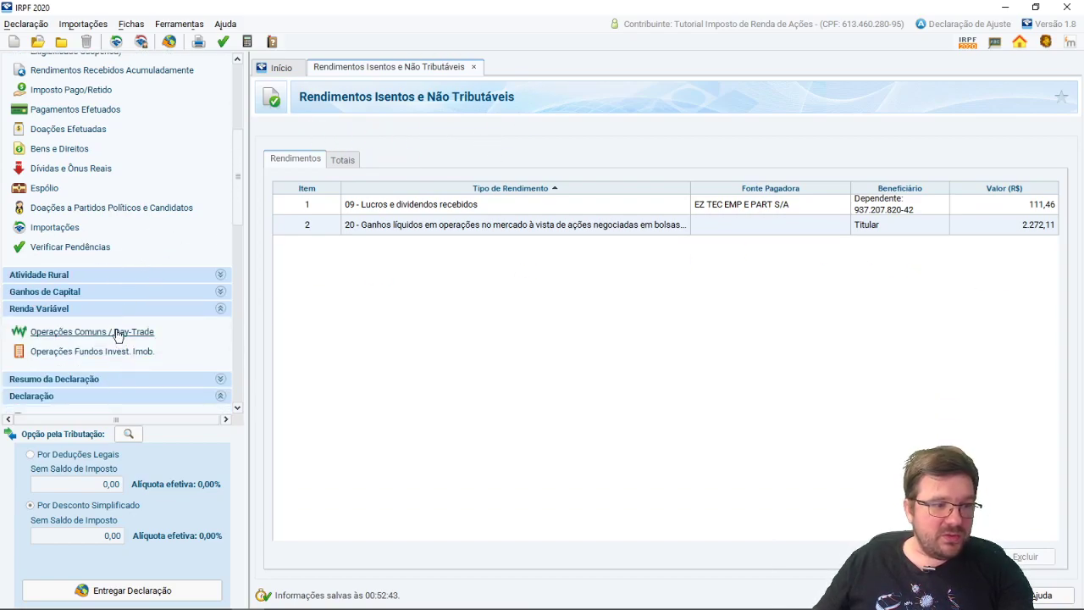
click(117, 332)
Enter 2.272,11 as April's Operações Comuns value for Mercado à vista - ações and examine the IMPOSTO DEVIDO under Resultados
click(897, 351)
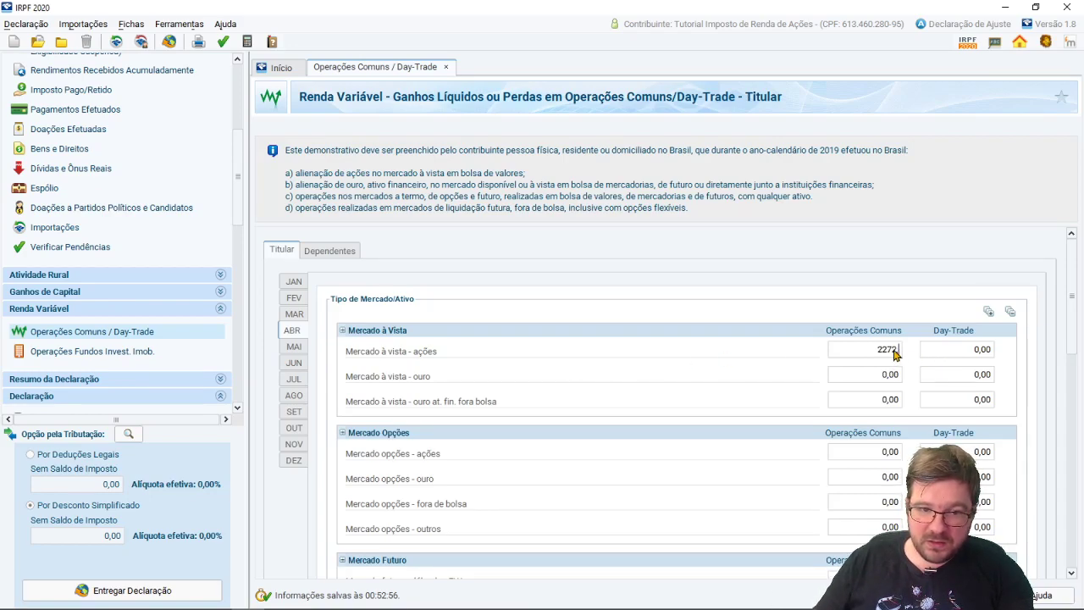
text(2.272,11)
click(889, 374)
scroll(975, 390, down, 1)
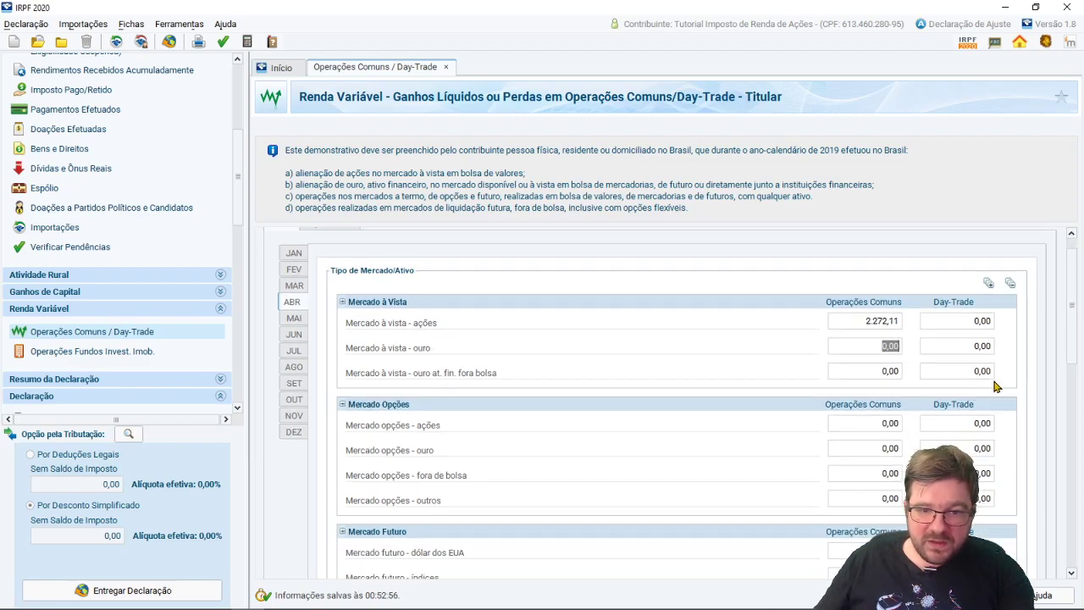
scroll(993, 390, down, 10)
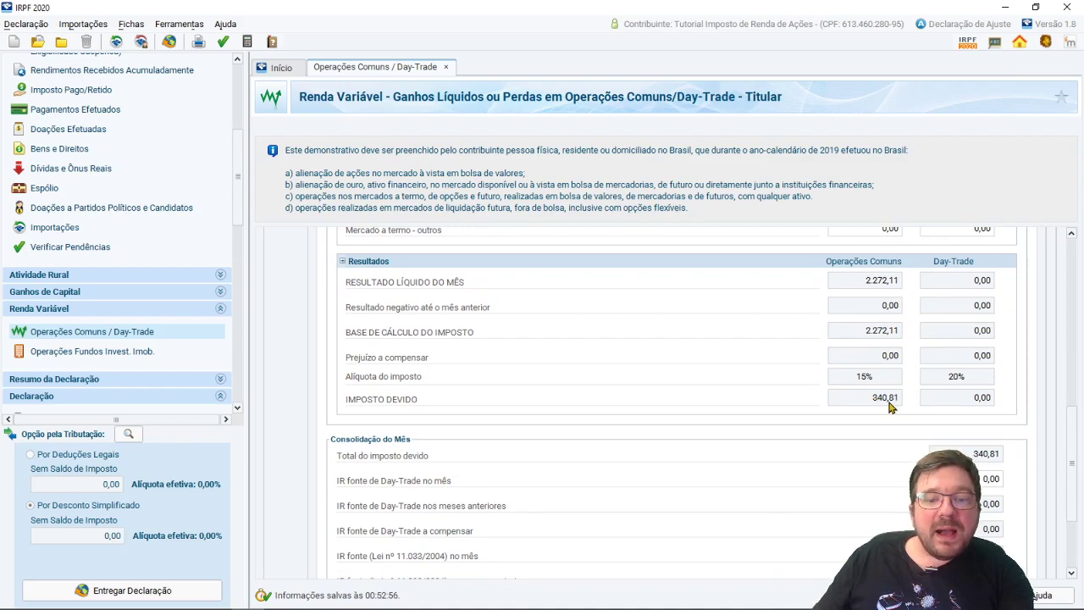
Reset April's Operações Comuns value of Mercado à vista - ações to 0
drag(1072, 475, 1054, 306)
click(881, 354)
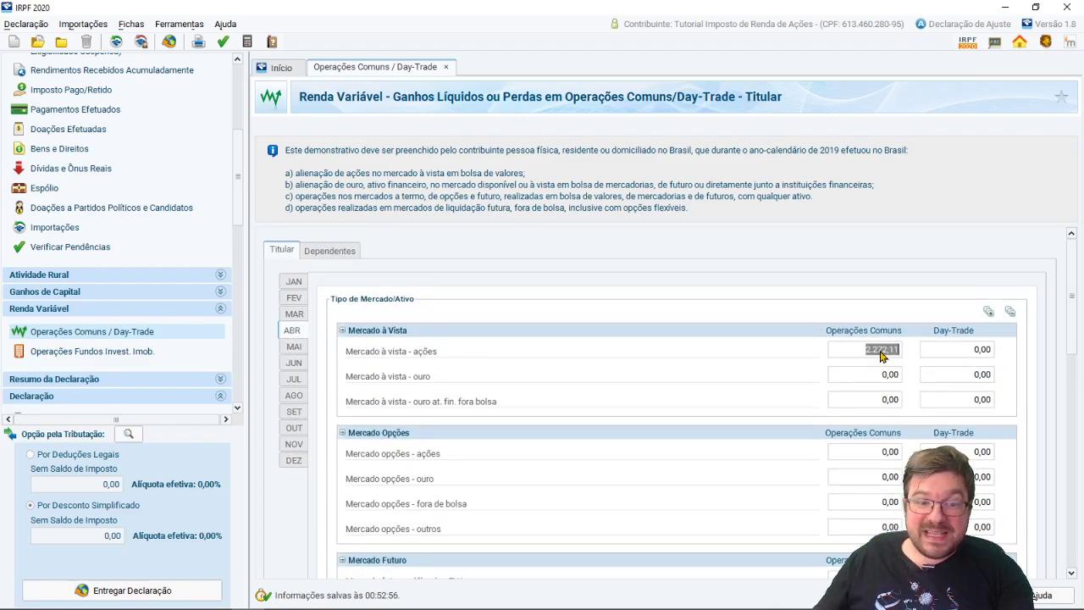
text(0)
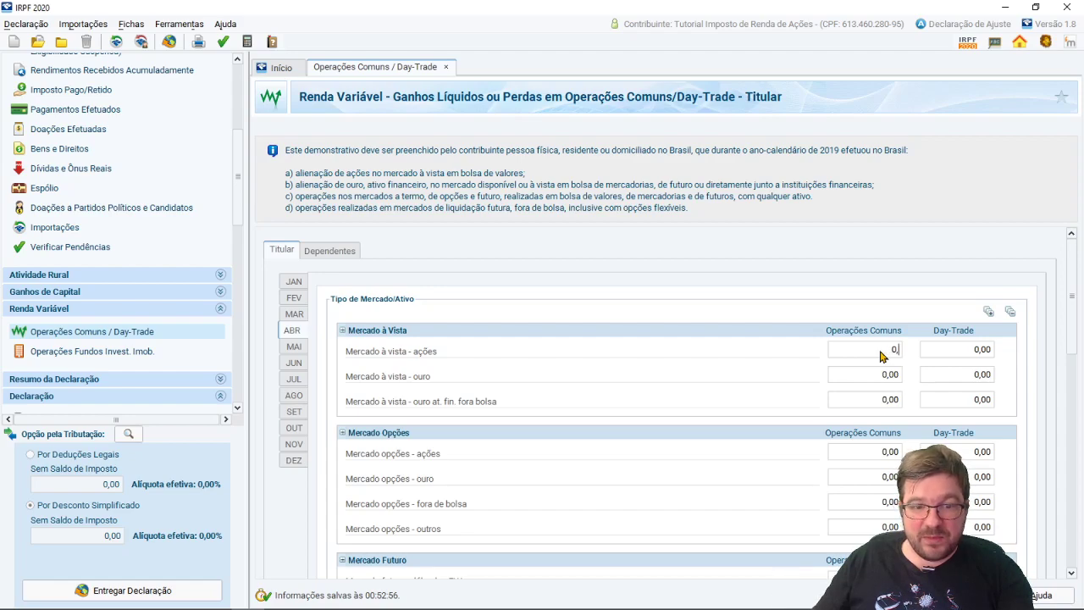
click(982, 349)
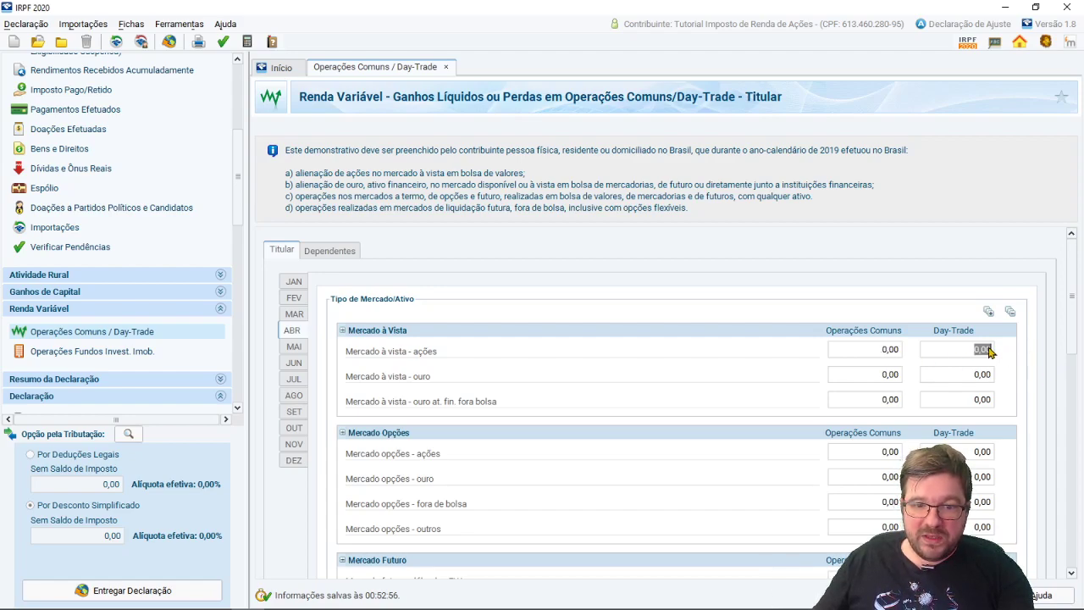
Switch to the Controle Imposto de Renda spreadsheet and review the April to July purchase costs, April's Resultado and May's Resultado formula
mouse_move(361, 608)
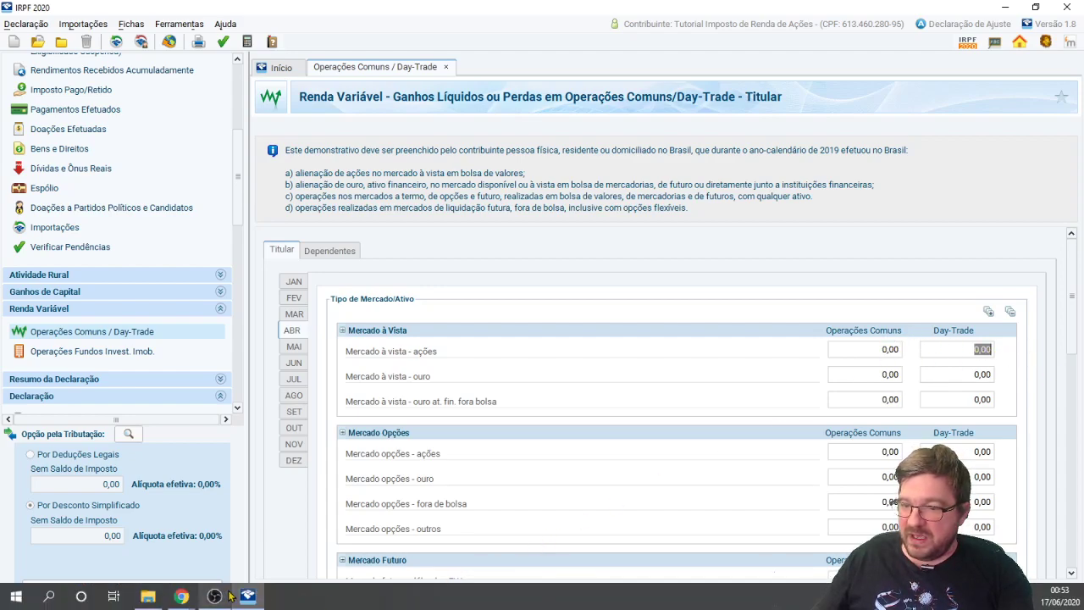
mouse_move(182, 600)
click(263, 555)
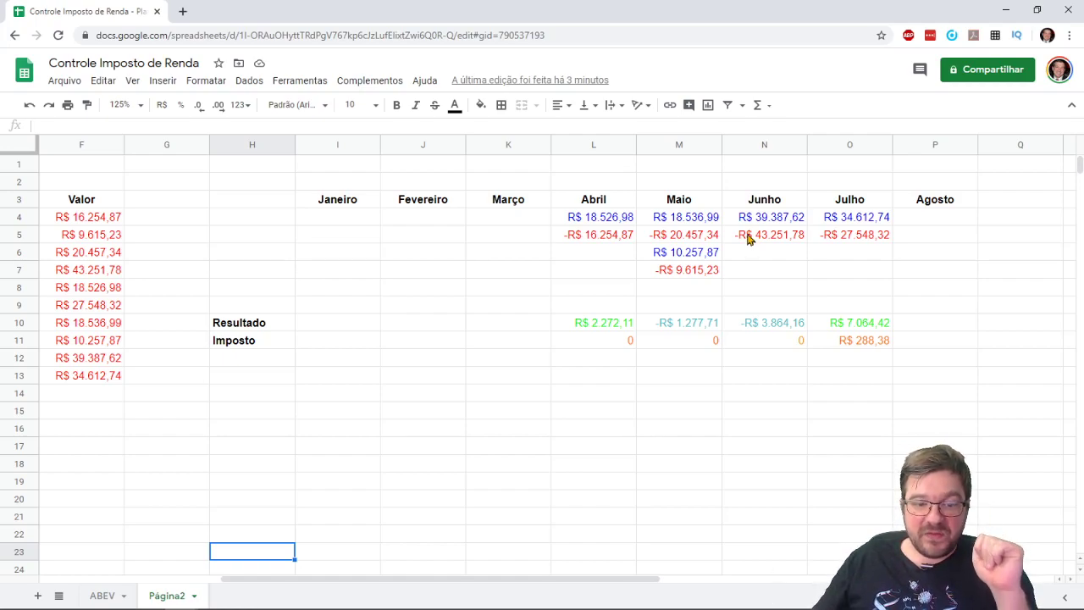
click(606, 240)
click(682, 237)
click(685, 273)
click(749, 241)
click(847, 240)
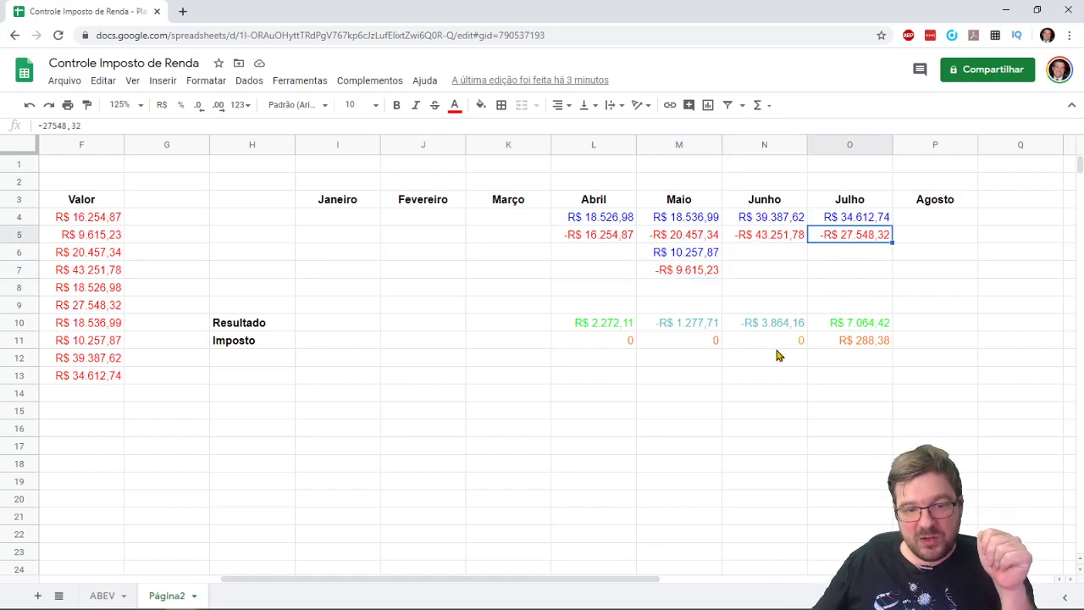
click(621, 329)
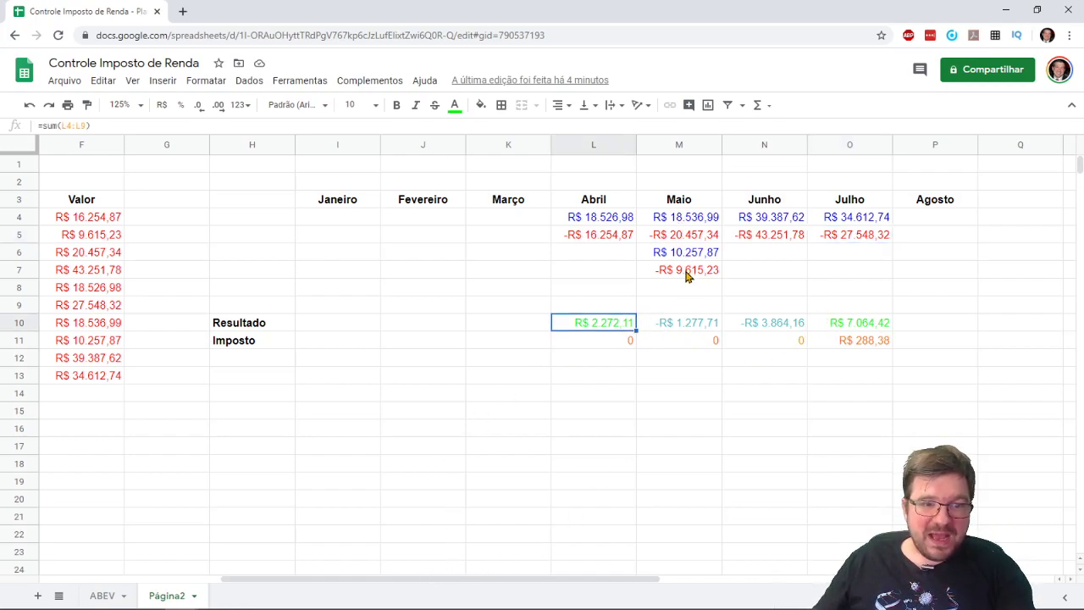
double_click(685, 326)
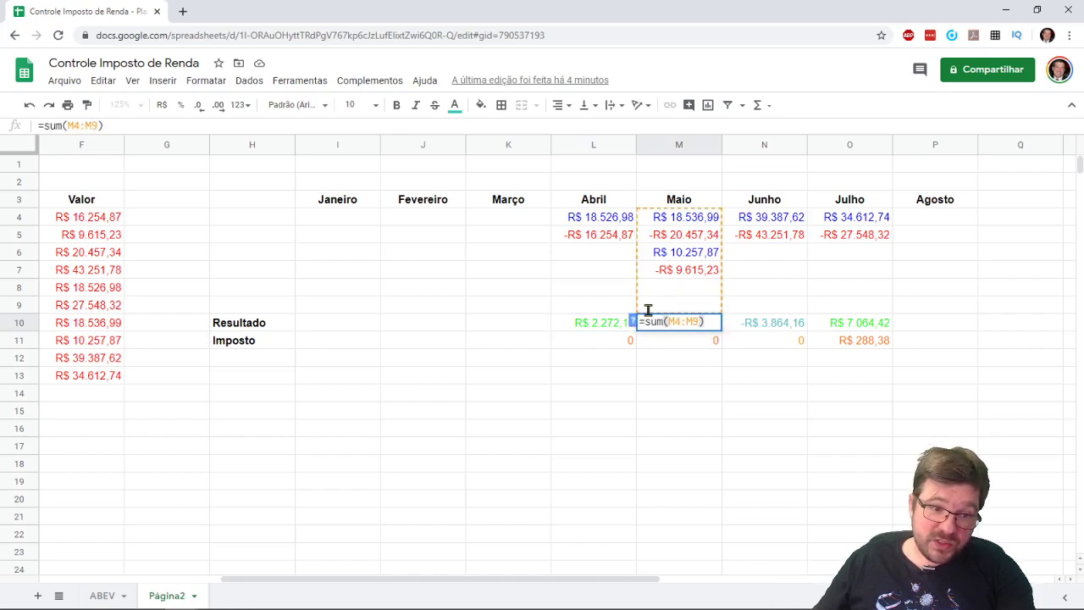
click(732, 411)
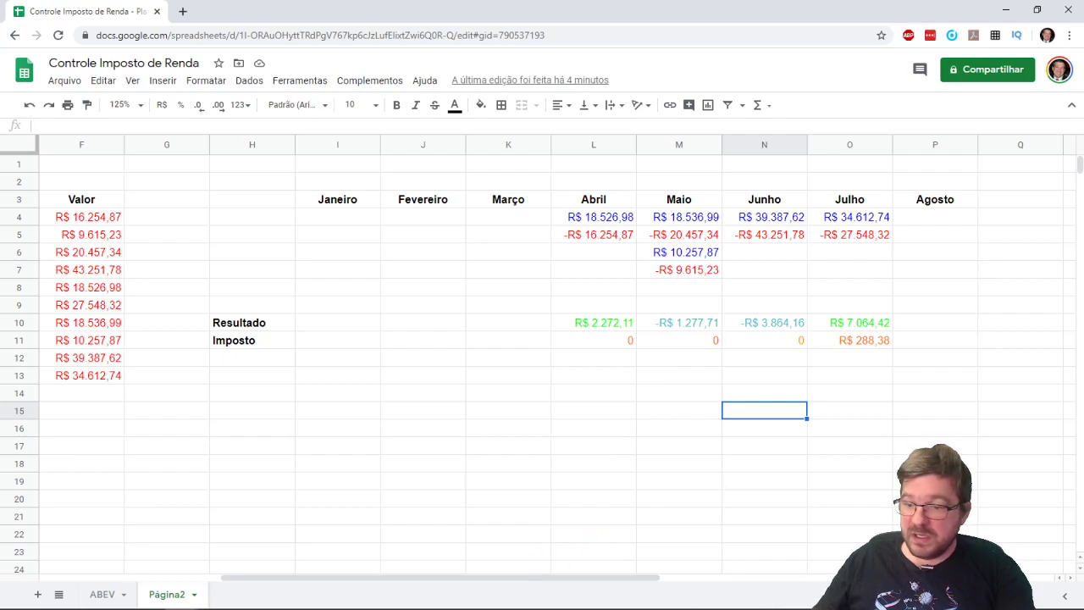
Return to IRPF 2020 and set May's Operações Comuns value of Mercado à vista - ações to -1277,71, consulting the spreadsheet
click(247, 603)
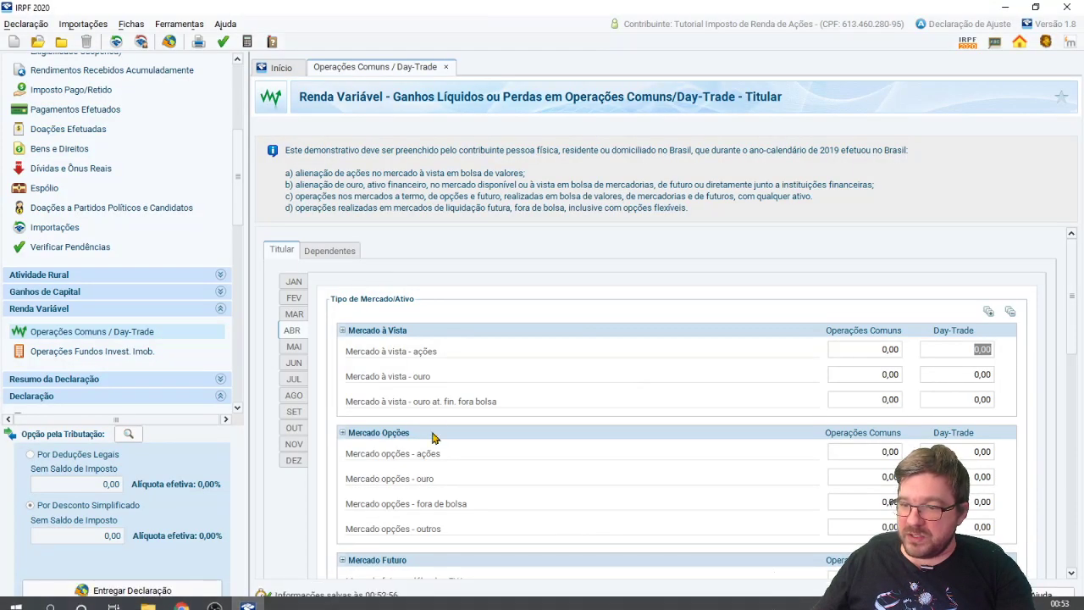
click(293, 347)
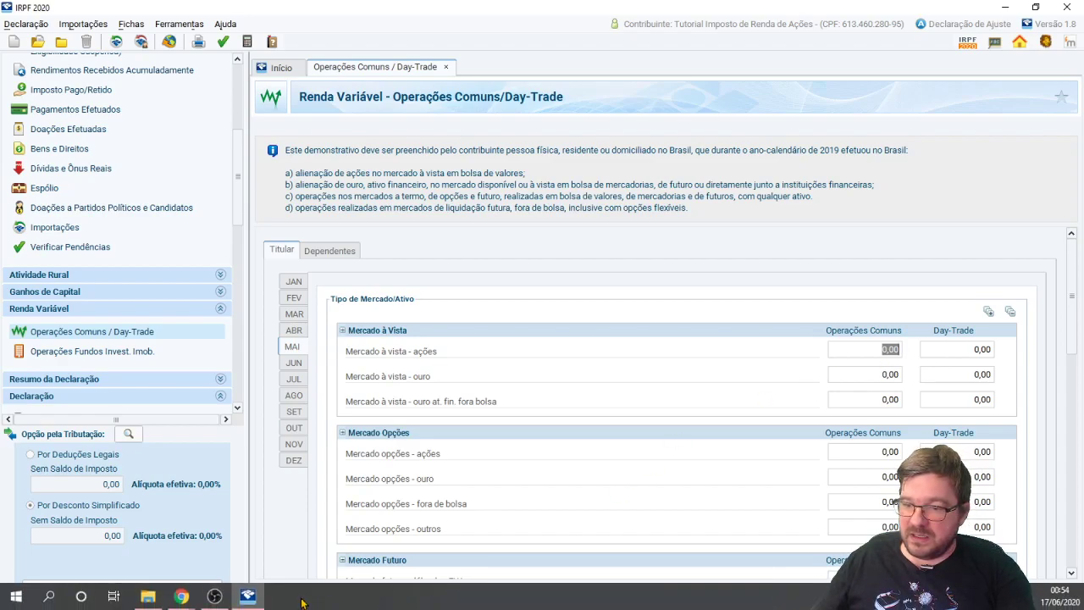
mouse_move(183, 598)
click(234, 555)
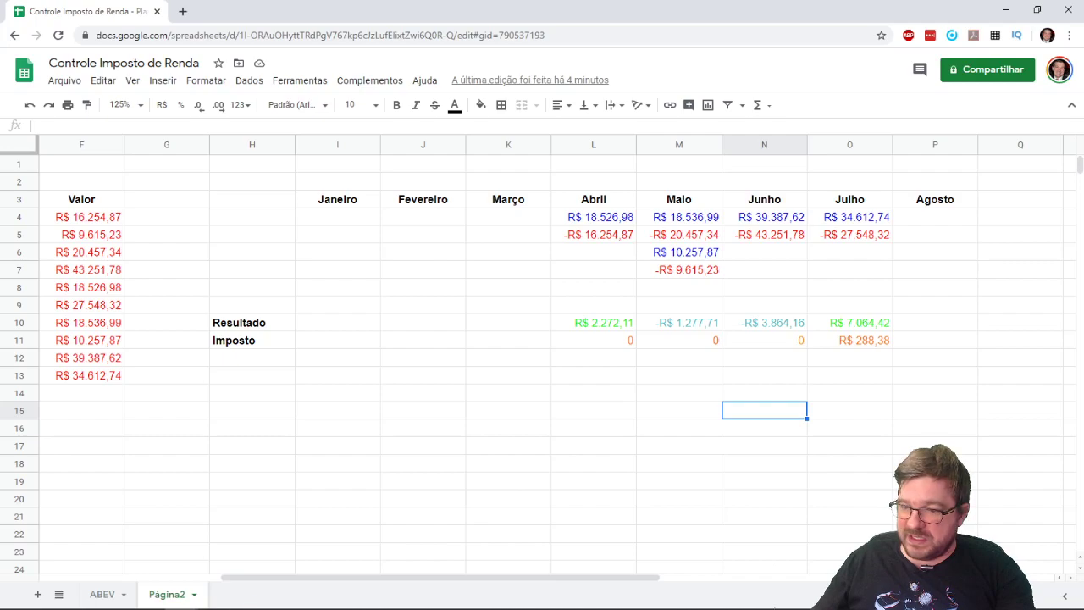
click(231, 598)
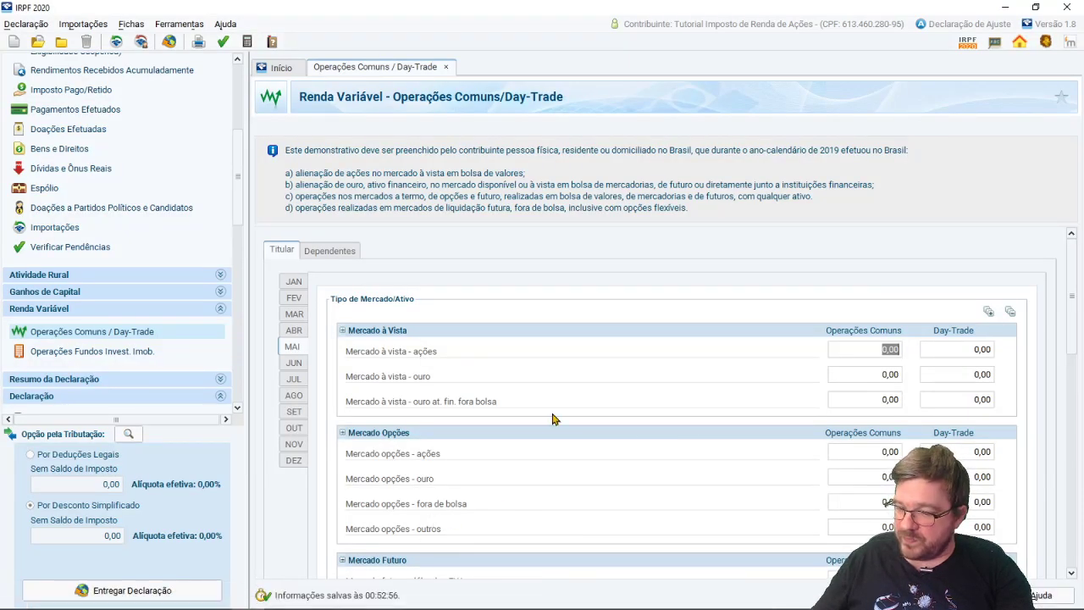
text(-1277,71)
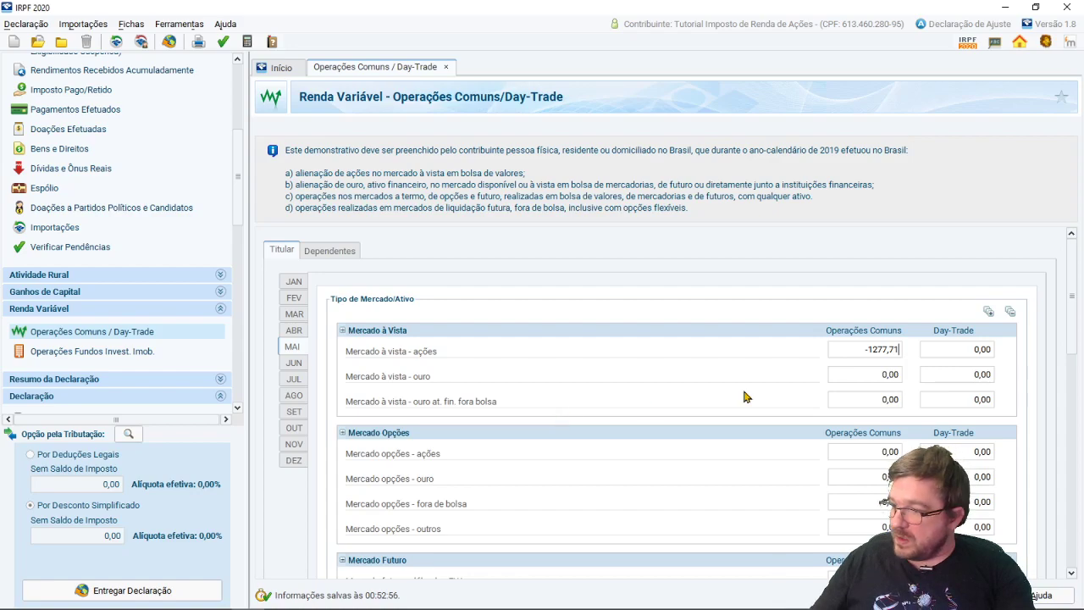
click(893, 381)
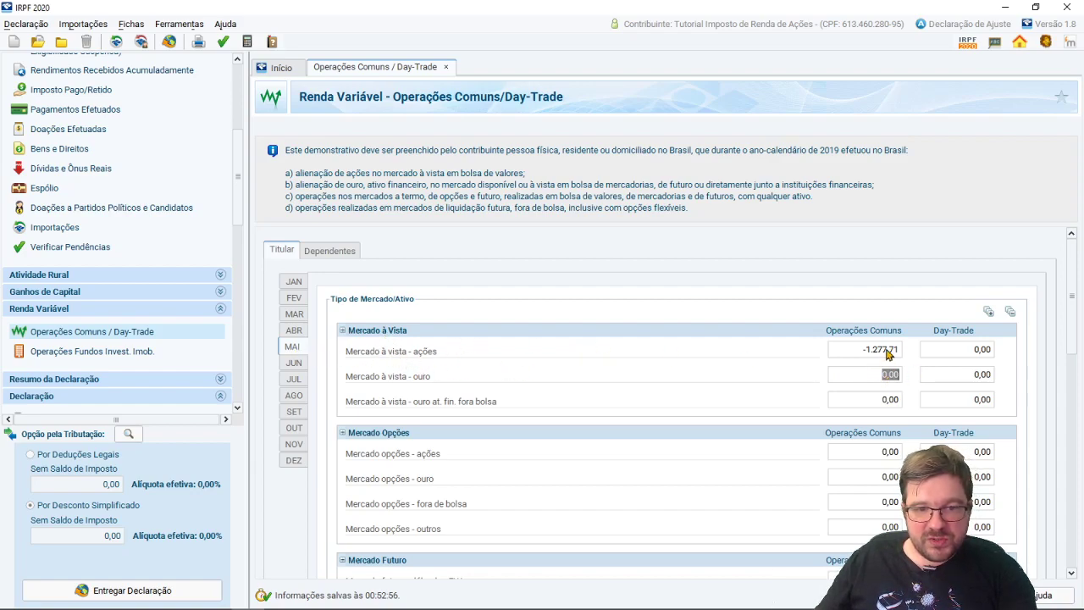
Examine May's Resultados, including Prejuízo a compensar, and open June's fields
scroll(835, 387, down, 3)
drag(1073, 338, 1049, 481)
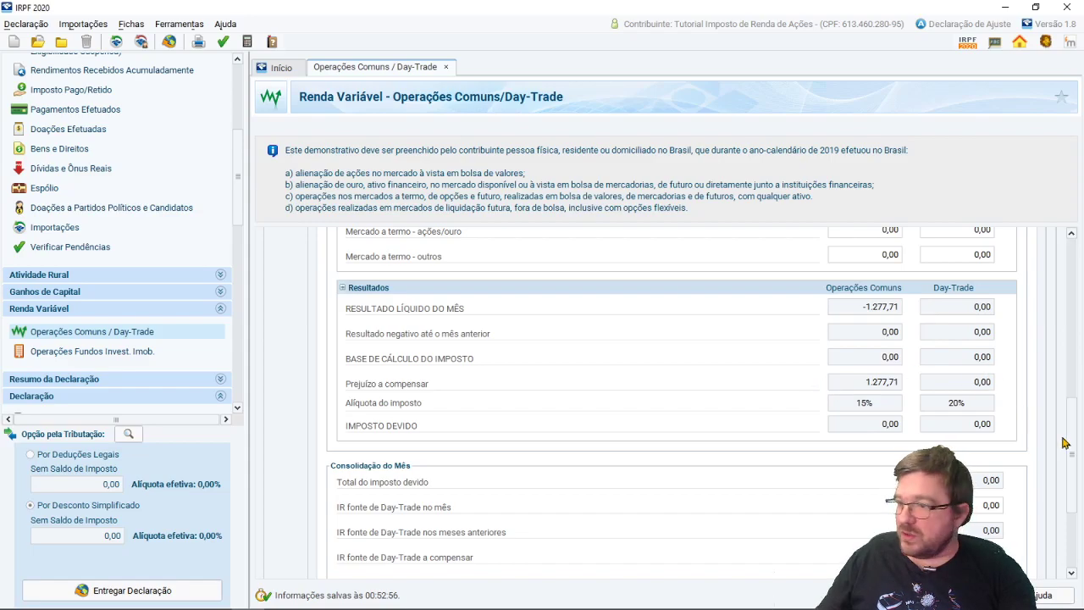
scroll(1058, 438, up, 5)
click(294, 320)
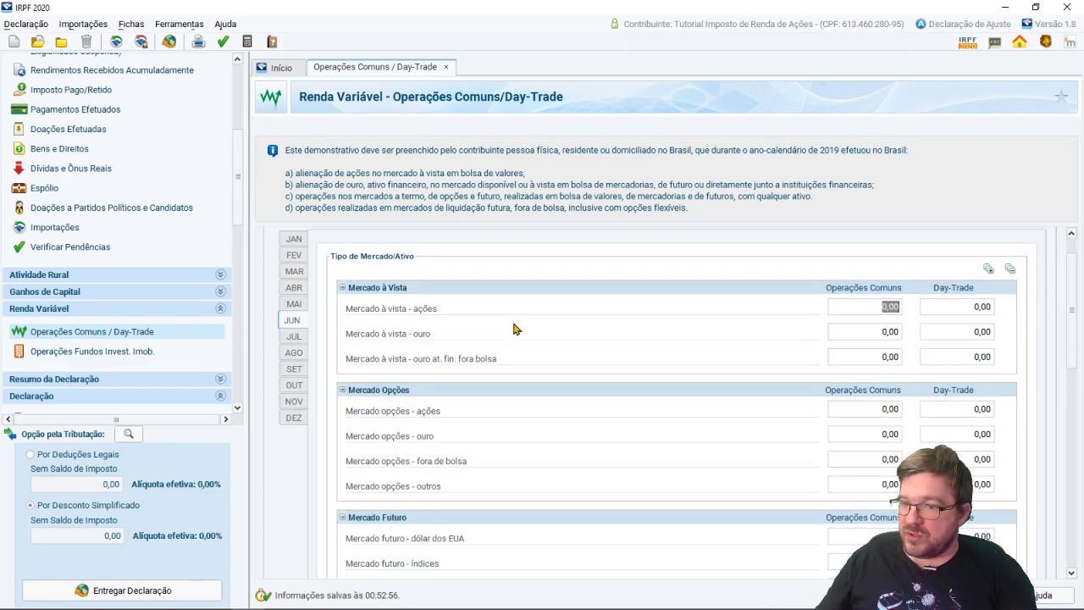
Examine June's Resultados, including Resultado negativo até o mês anterior, and consult Junho's Resultado in the Controle Imposto de Renda spreadsheet
scroll(890, 356, down, 5)
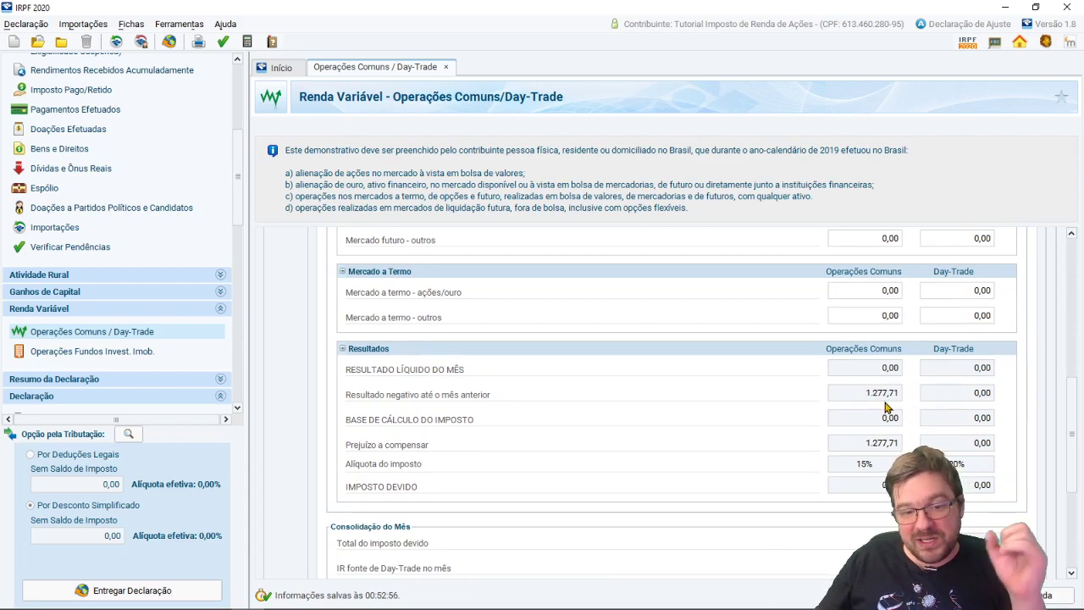
drag(1069, 407, 1059, 235)
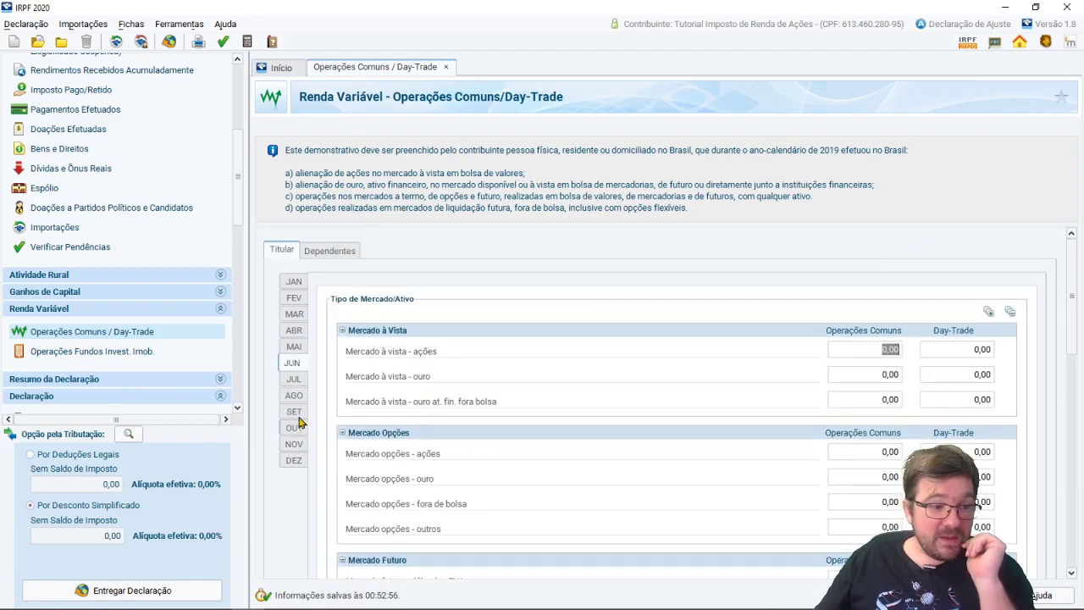
click(293, 346)
mouse_move(114, 607)
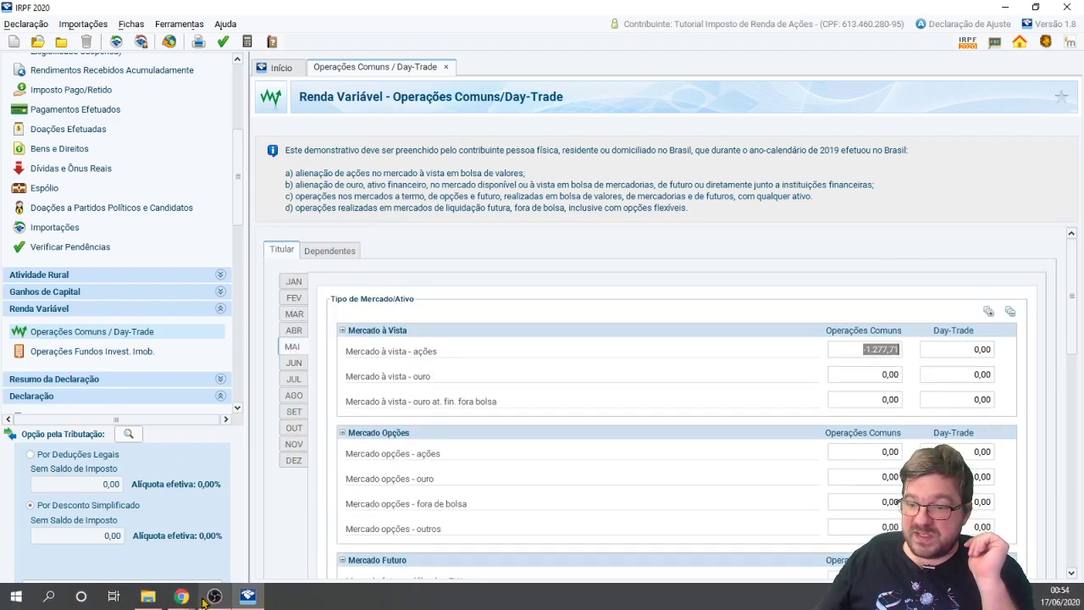
mouse_move(183, 597)
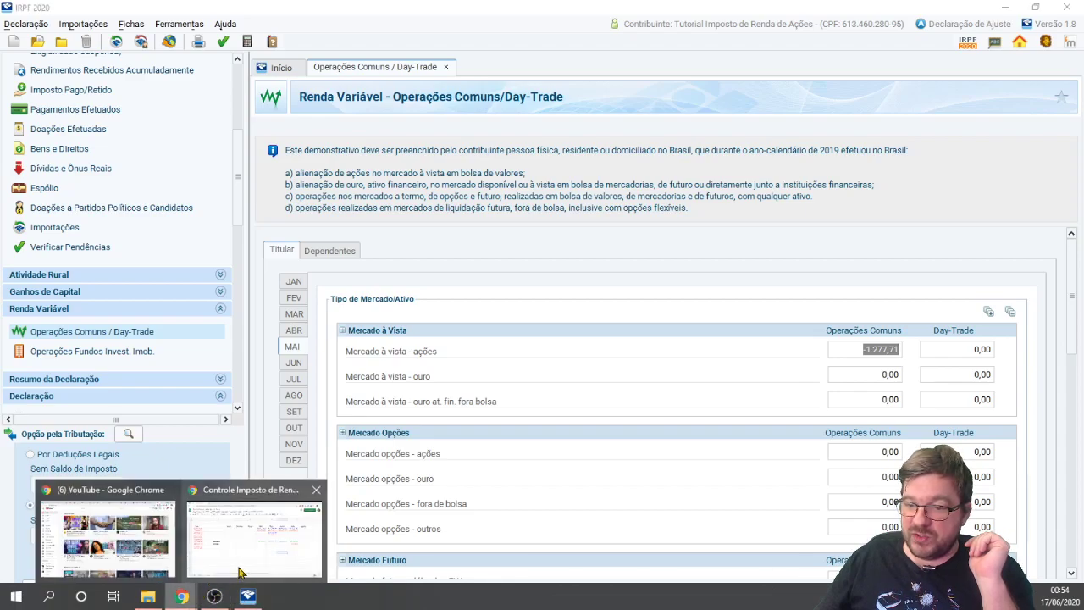
click(250, 561)
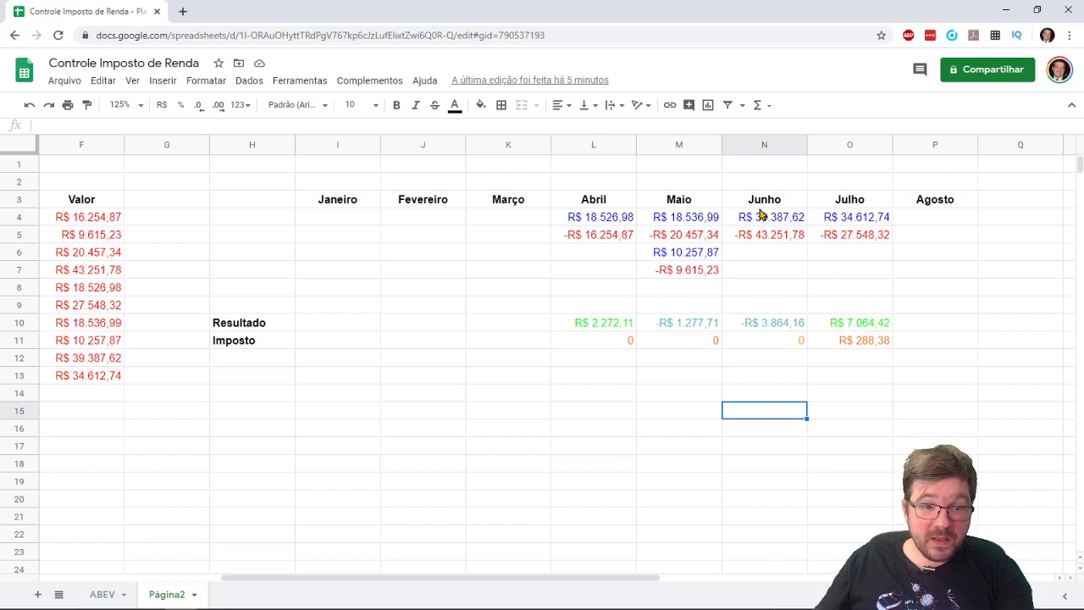
click(781, 330)
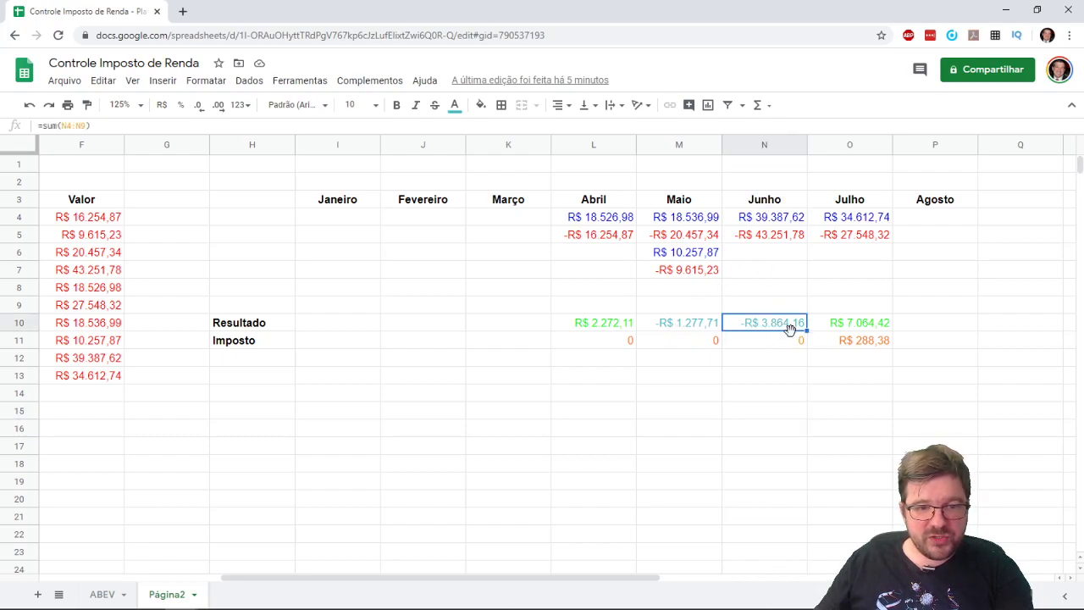
Return to IRPF 2020 and set June's Operações Comuns value of Mercado à vista - ações to -3864,16
mouse_move(468, 604)
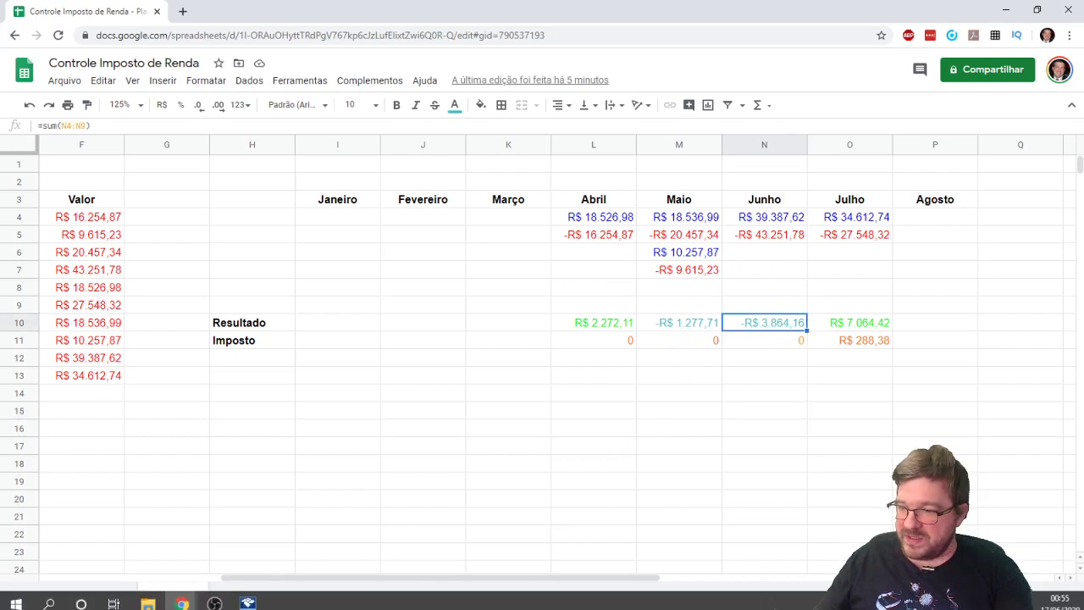
click(248, 597)
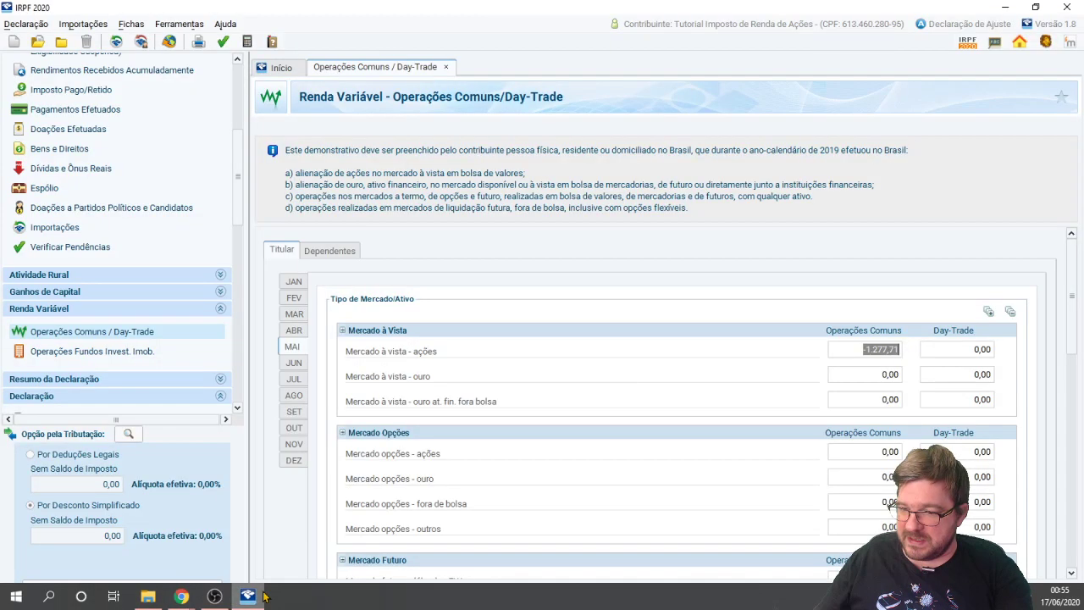
click(294, 363)
text(-)
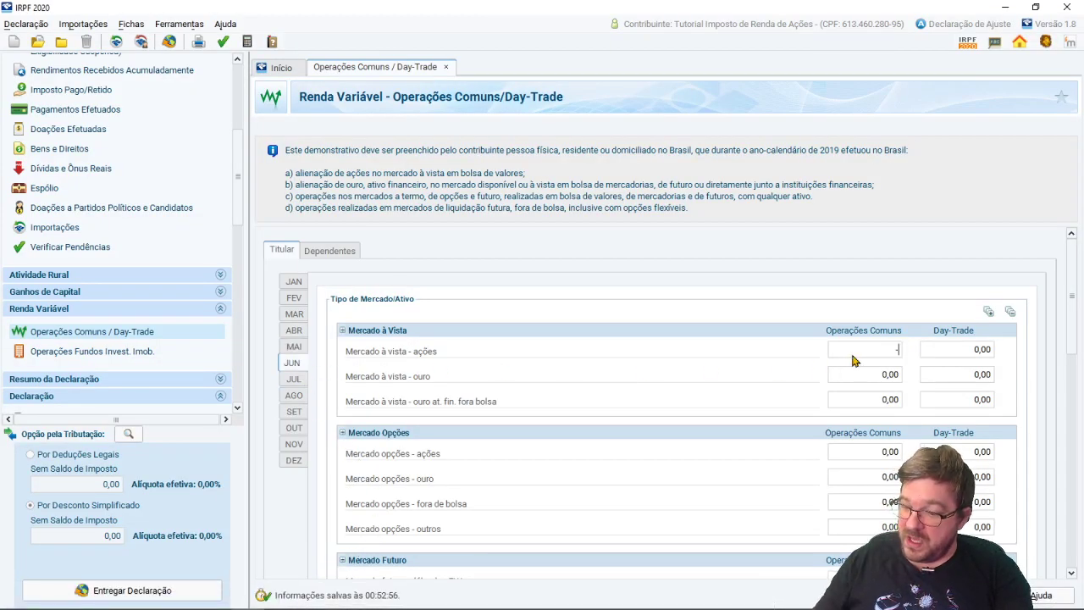
text(3.864,)
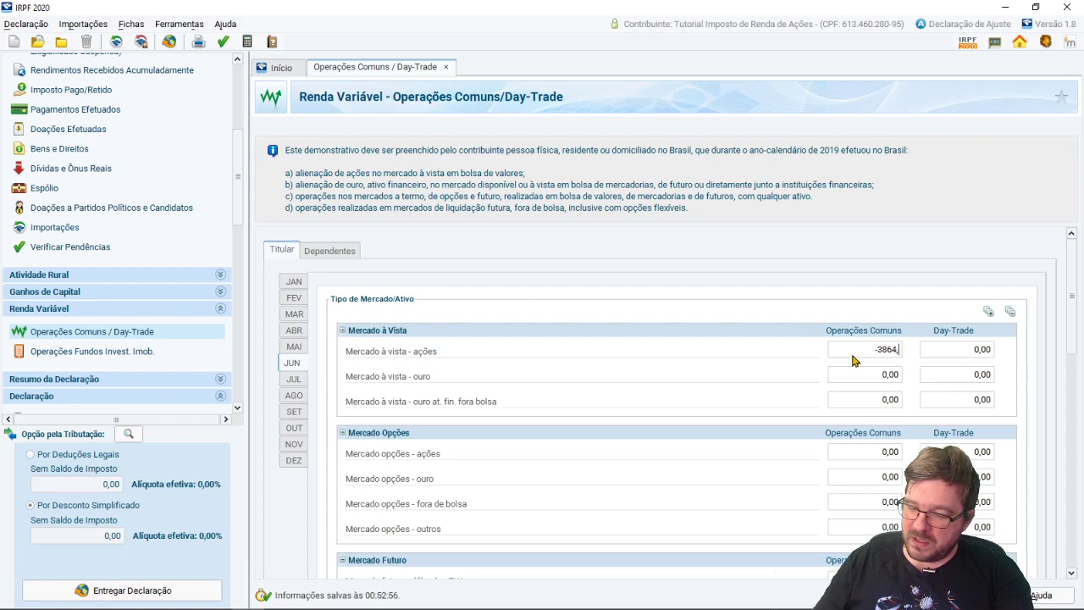
text(16)
key(Tab)
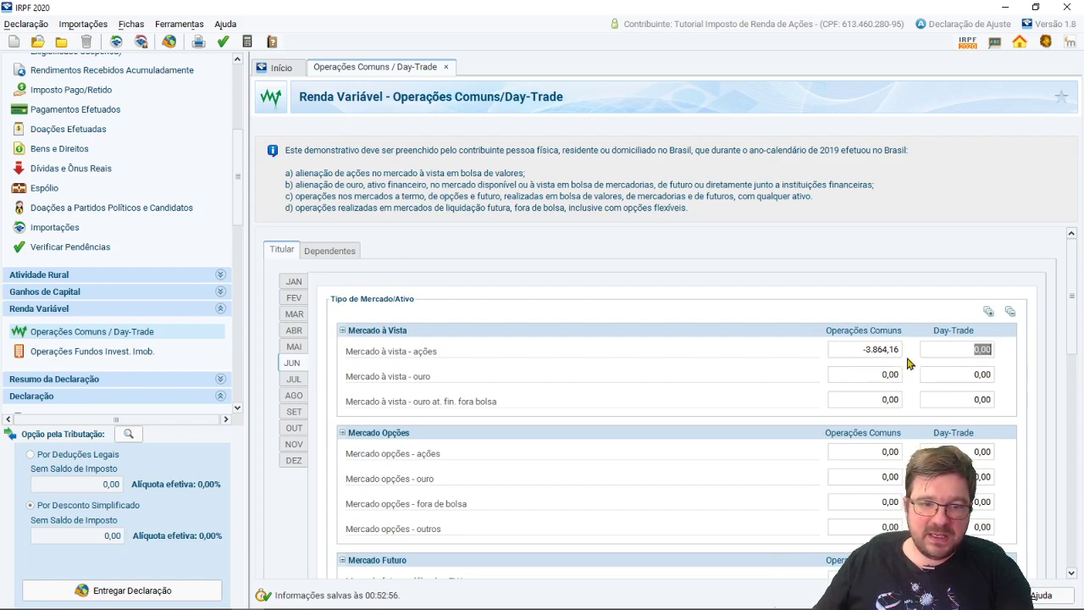
Examine June's Resultados, including Prejuízo a compensar and IMPOSTO DEVIDO
scroll(887, 356, down, 1)
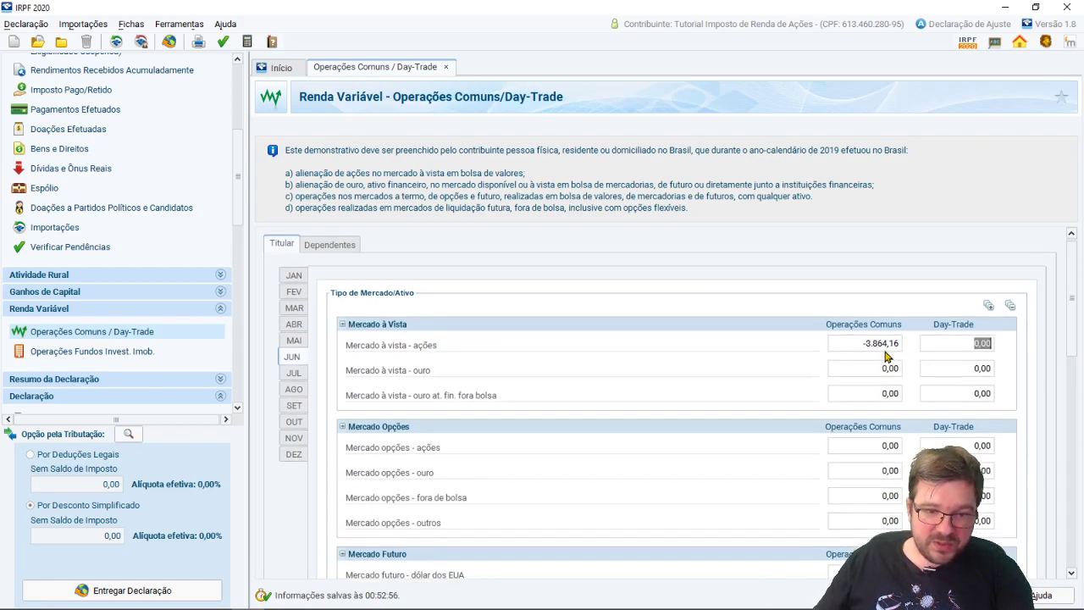
scroll(885, 357, down, 1)
drag(1074, 284, 1076, 363)
scroll(891, 433, down, 5)
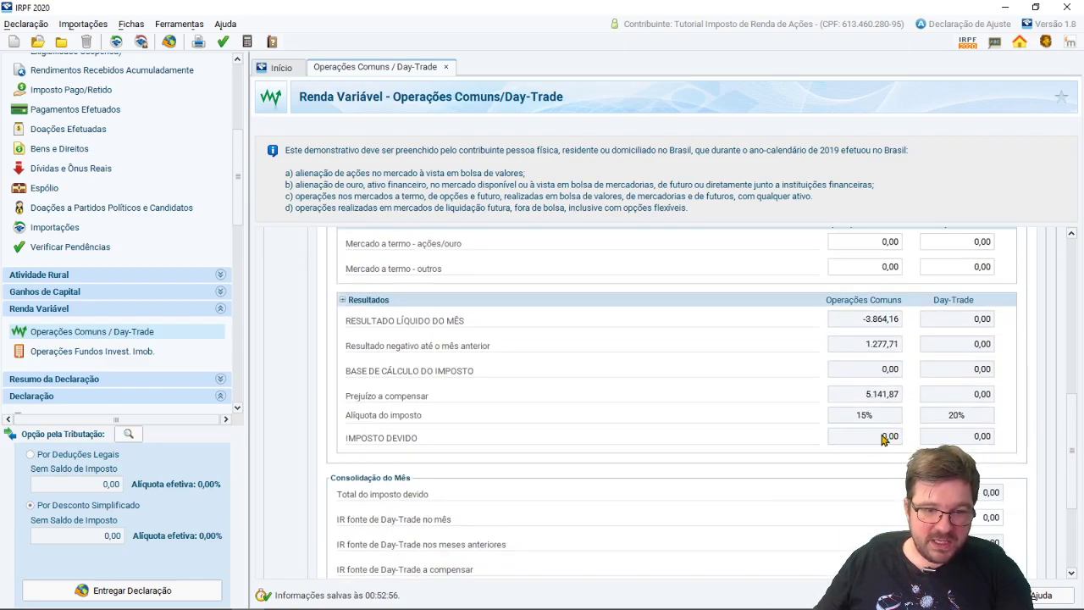
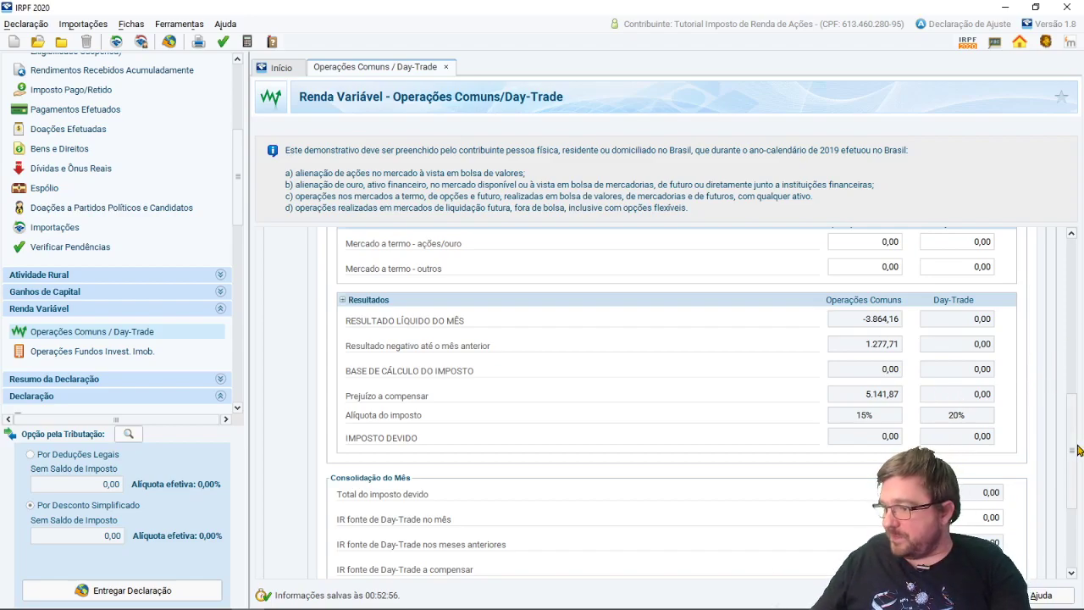
Set July's Operações Comuns value of Mercado à vista - ações to 7064,42, consulting Julho's Resultado in the Controle Imposto de Renda spreadsheet
drag(1072, 428, 1067, 272)
click(298, 380)
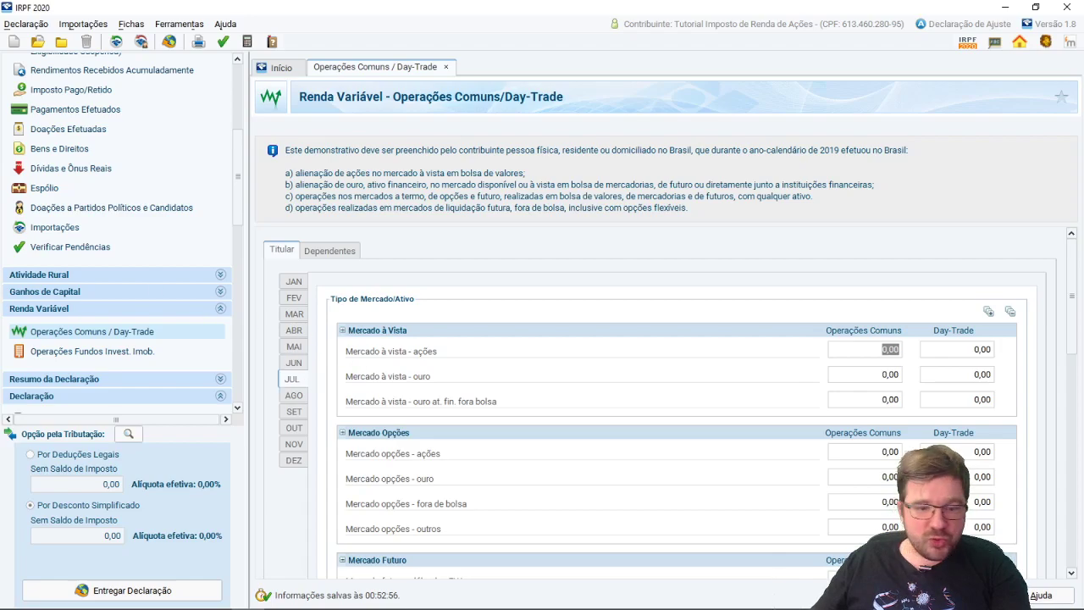
mouse_move(182, 597)
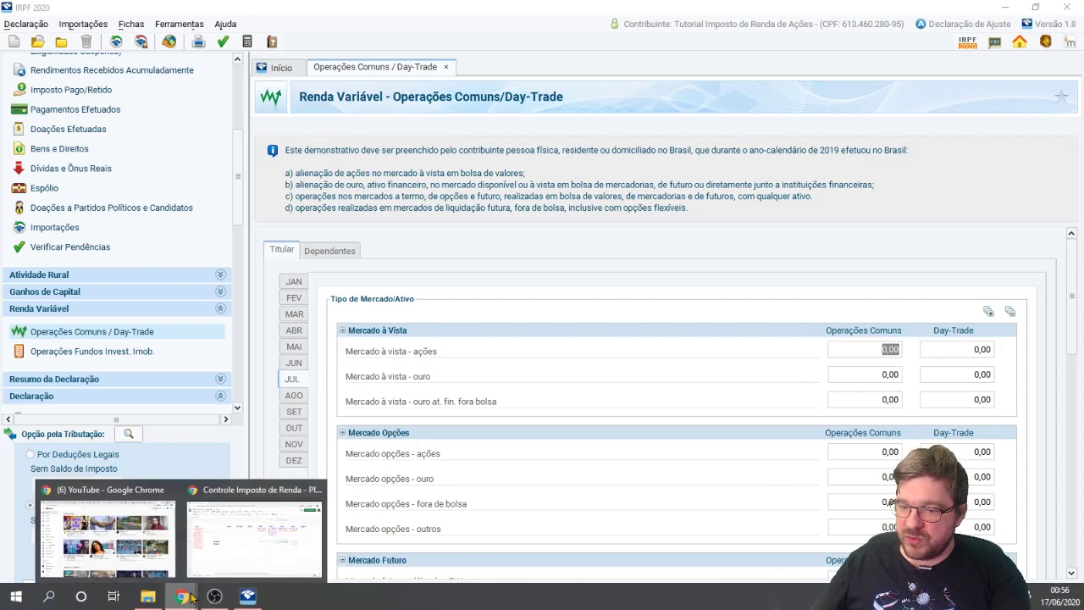
click(274, 552)
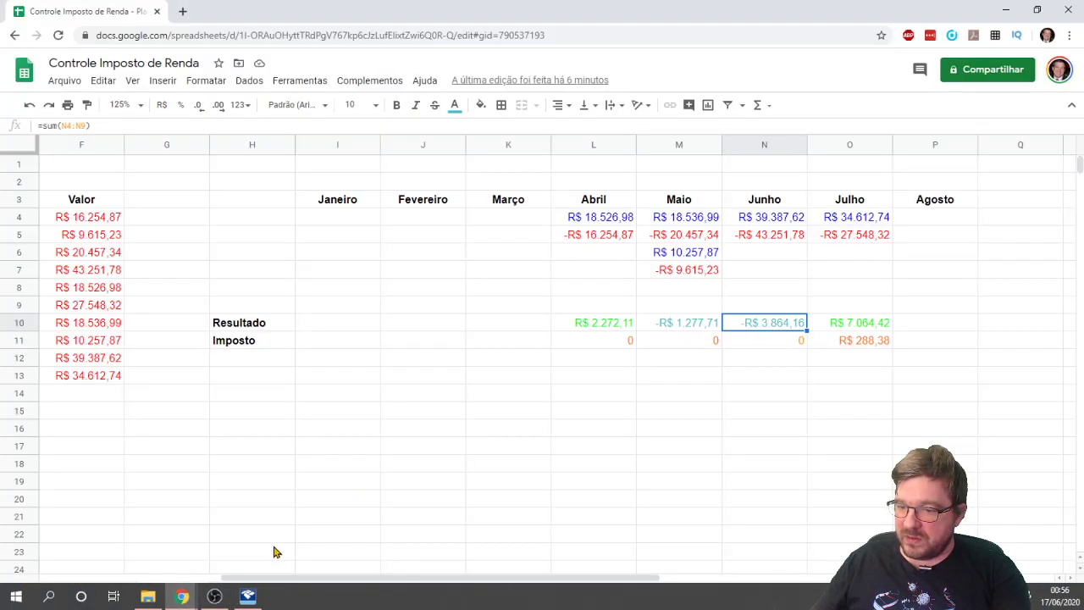
click(856, 329)
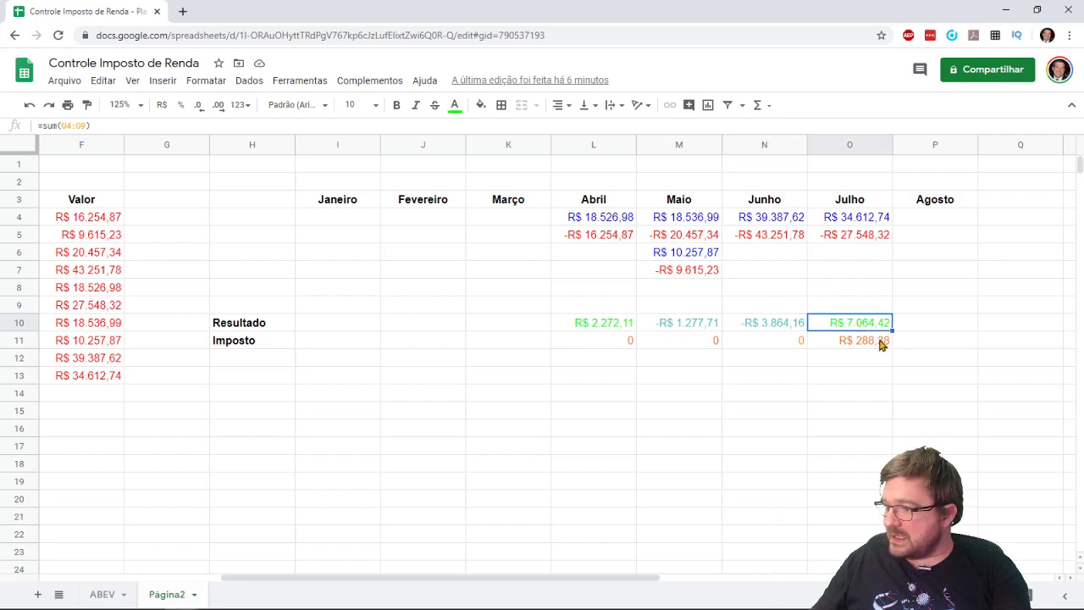
click(247, 597)
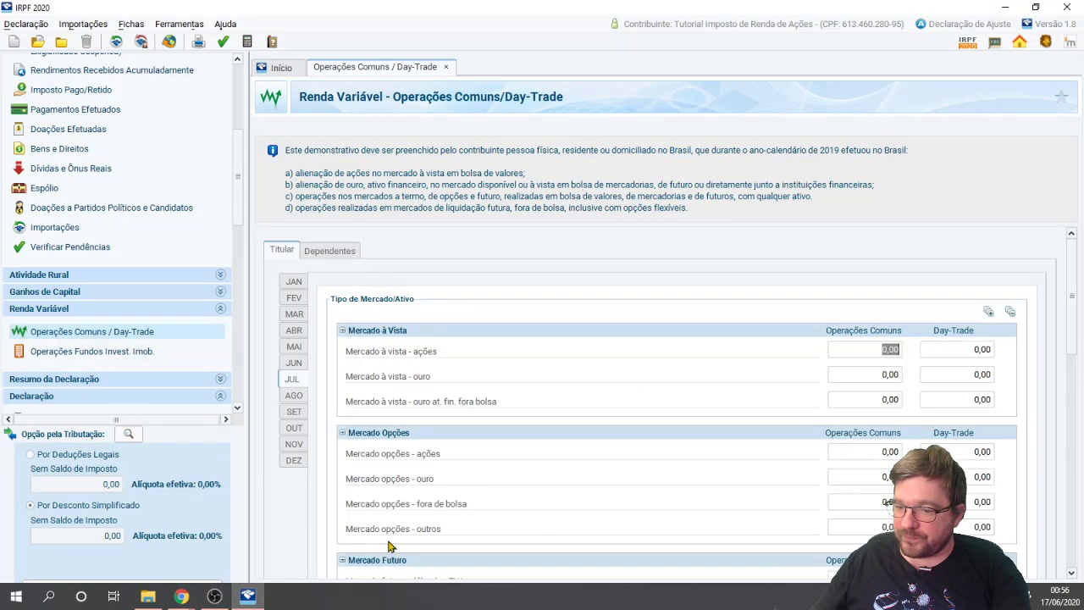
text(7)
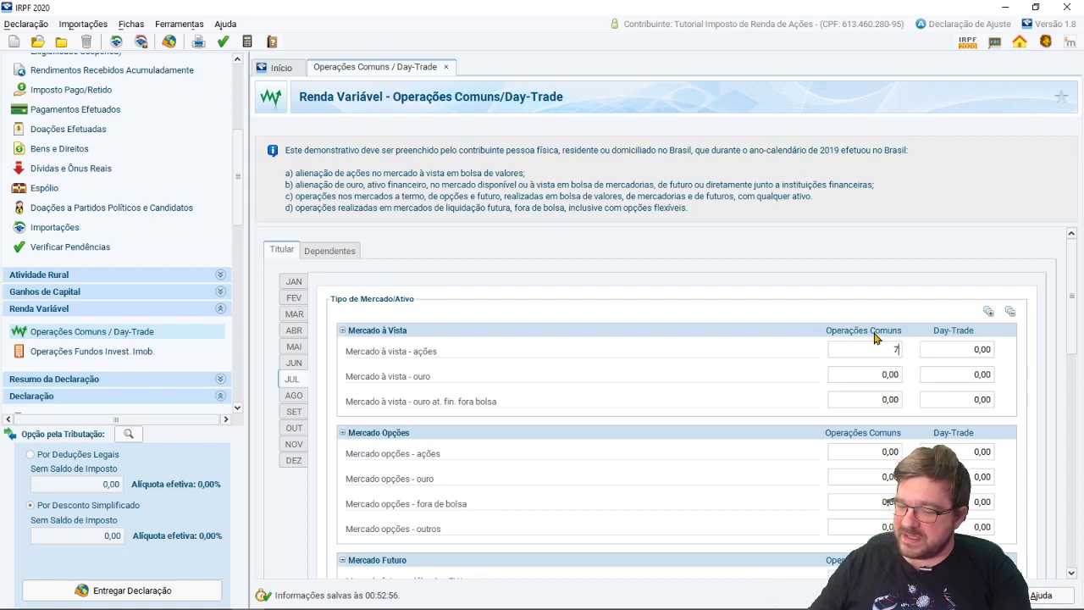
text(064,42)
click(889, 376)
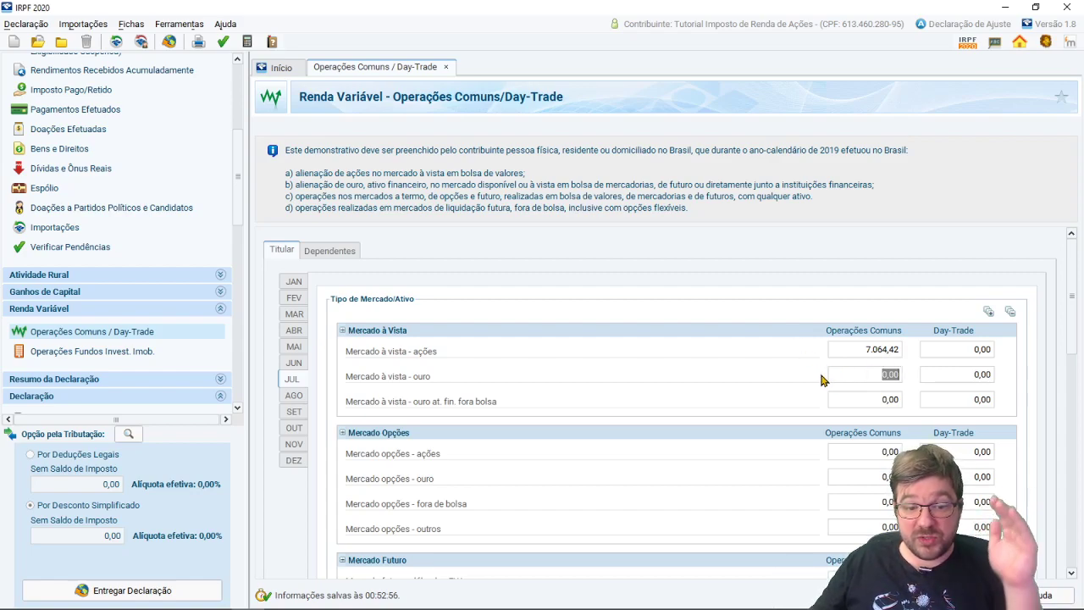
Examine July's Resultados and compare the IMPOSTO DEVIDO with Julho's Imposto in the spreadsheet, returning to IRPF 2020
scroll(762, 416, down, 1)
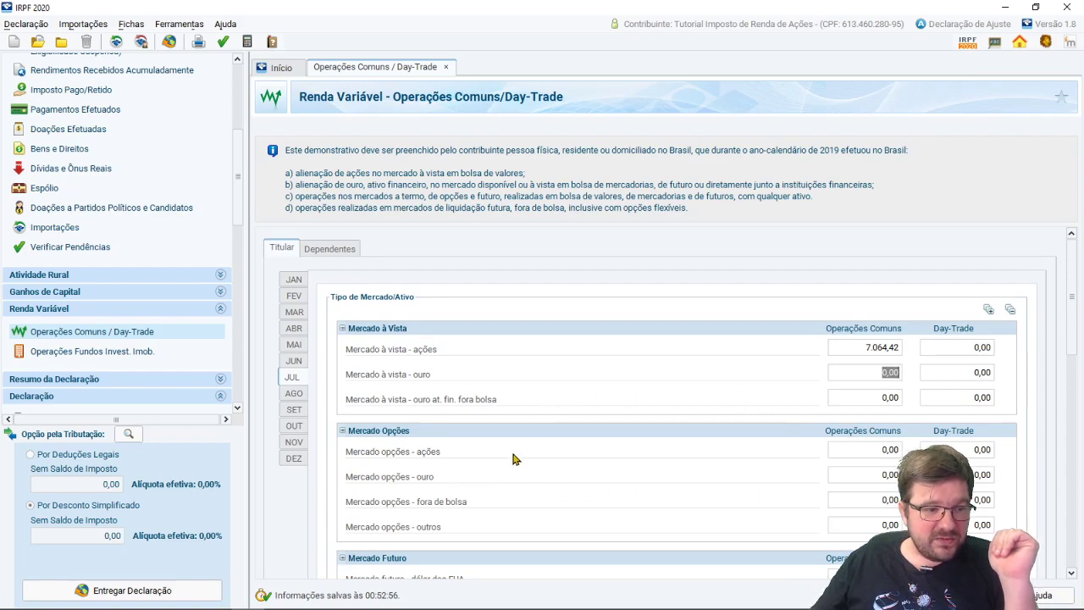
click(889, 450)
scroll(925, 449, down, 3)
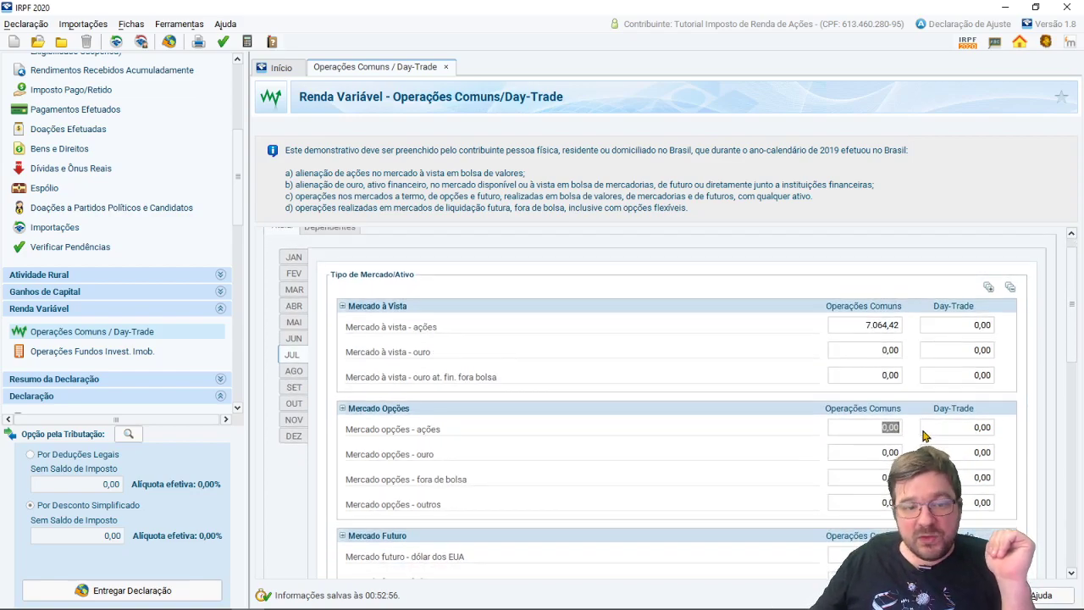
drag(1074, 310, 1073, 471)
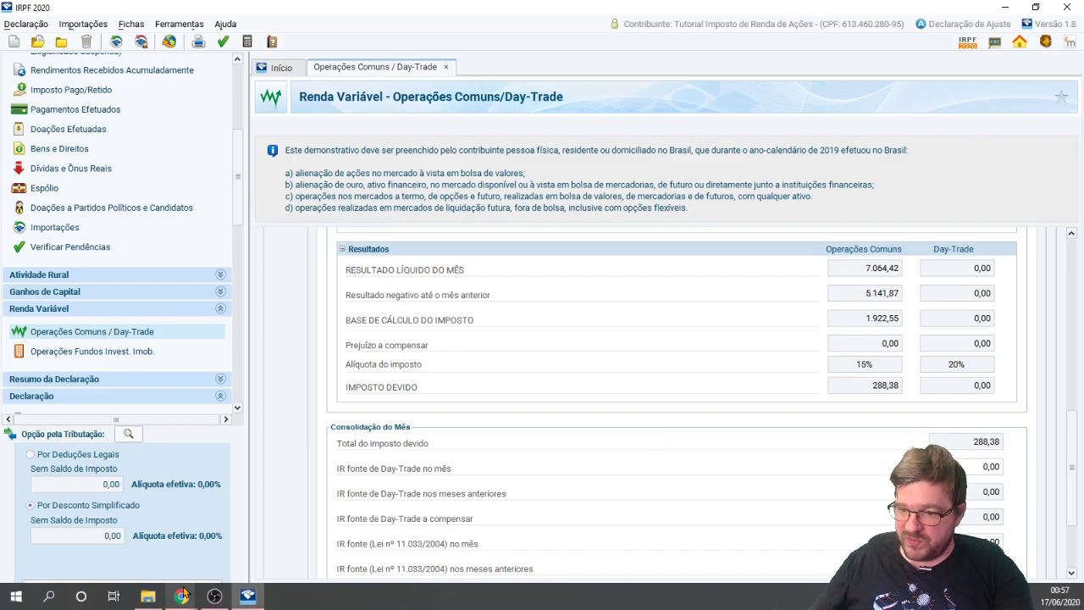
mouse_move(181, 596)
click(283, 550)
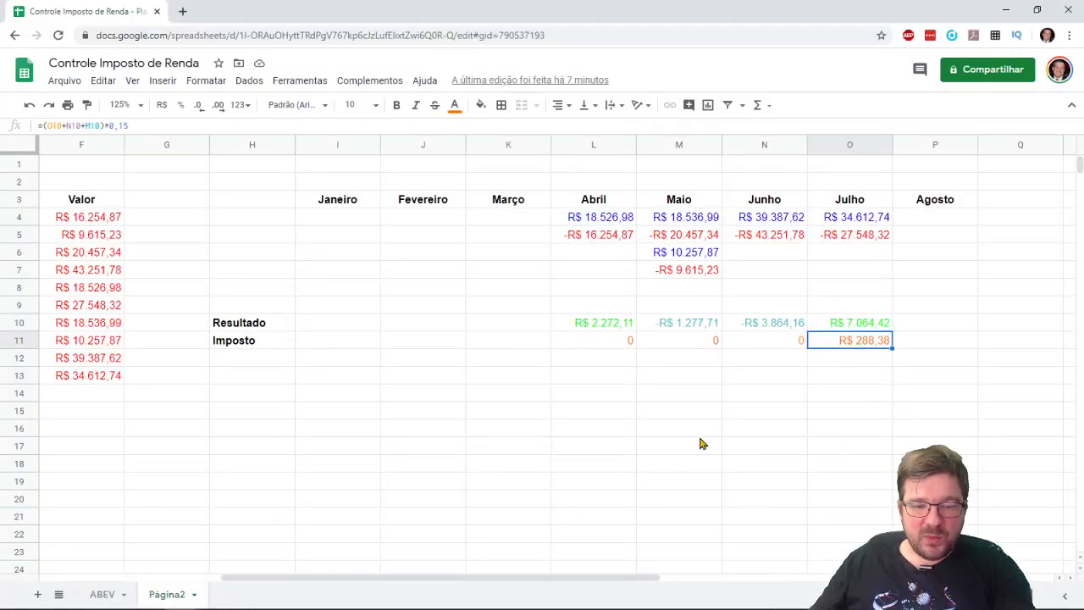
click(248, 604)
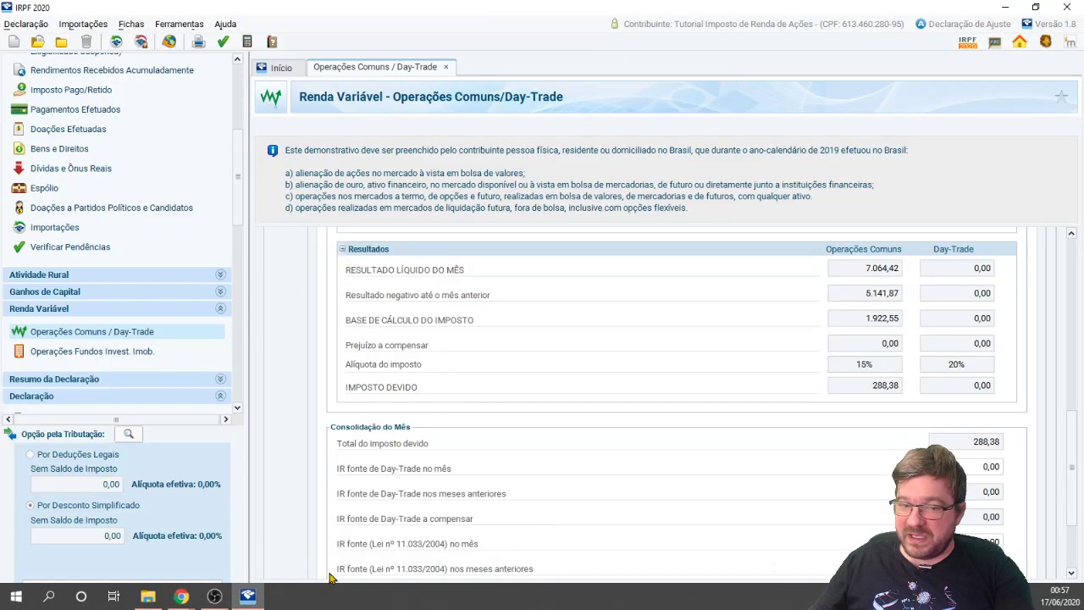
Set July's Imposto pago to 288,38 in Consolidação do Mês
scroll(659, 480, down, 2)
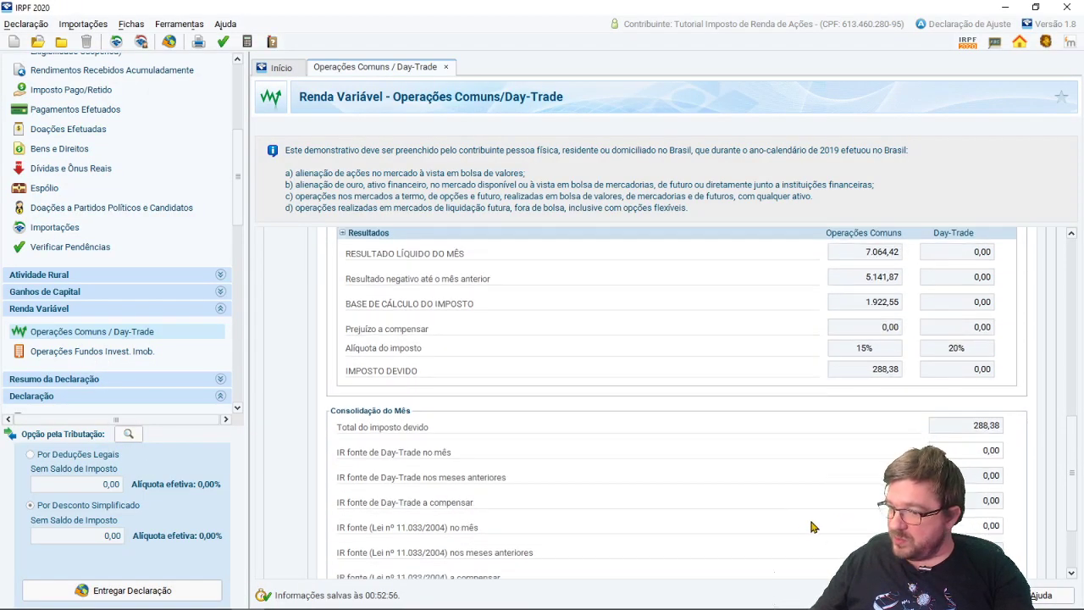
scroll(762, 526, down, 2)
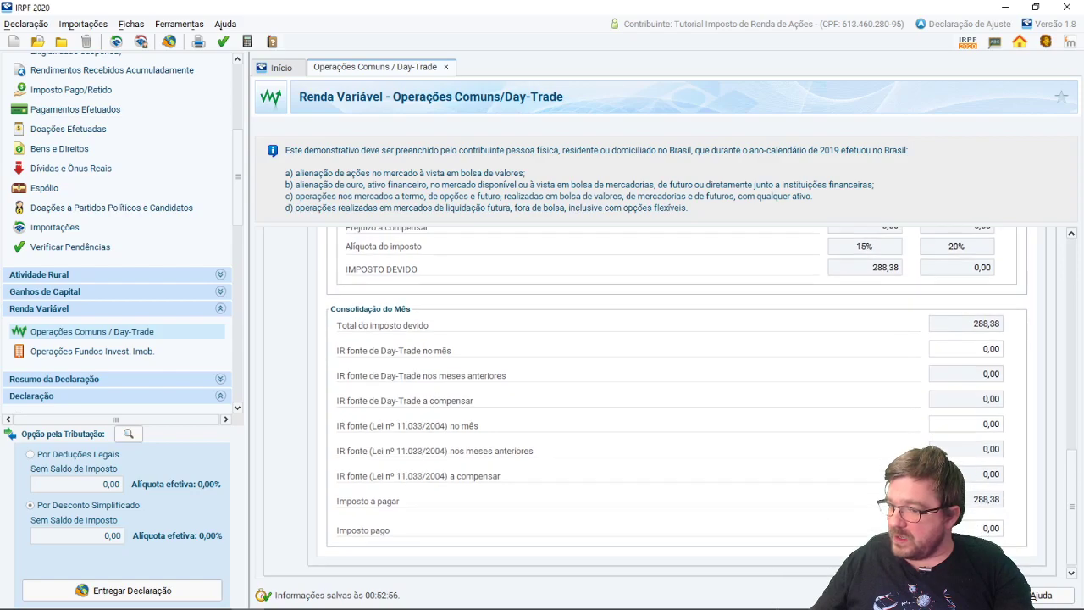
click(991, 521)
text(28)
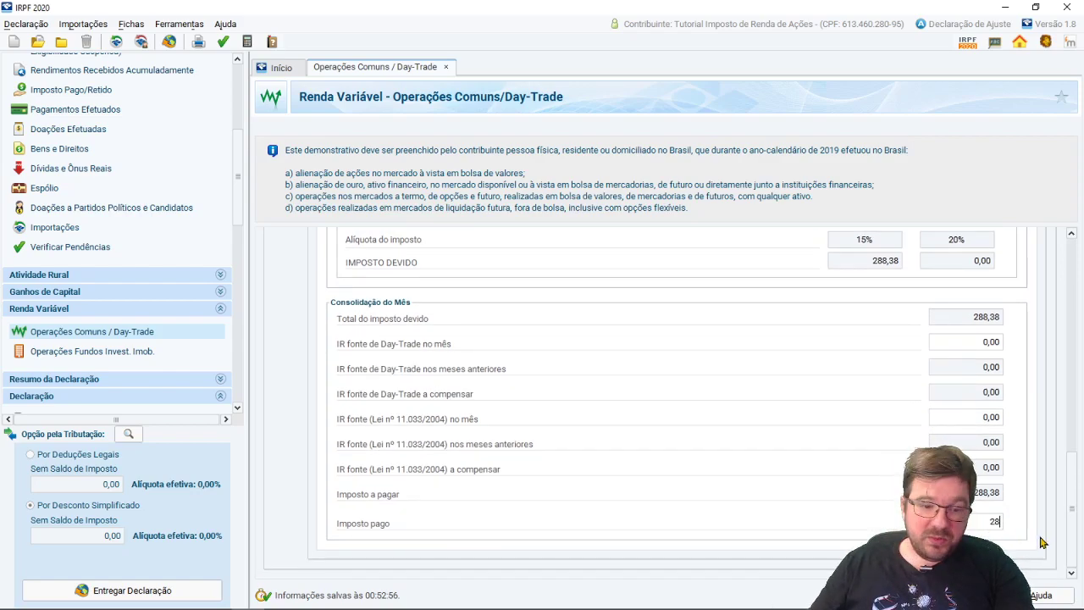
text(8,38)
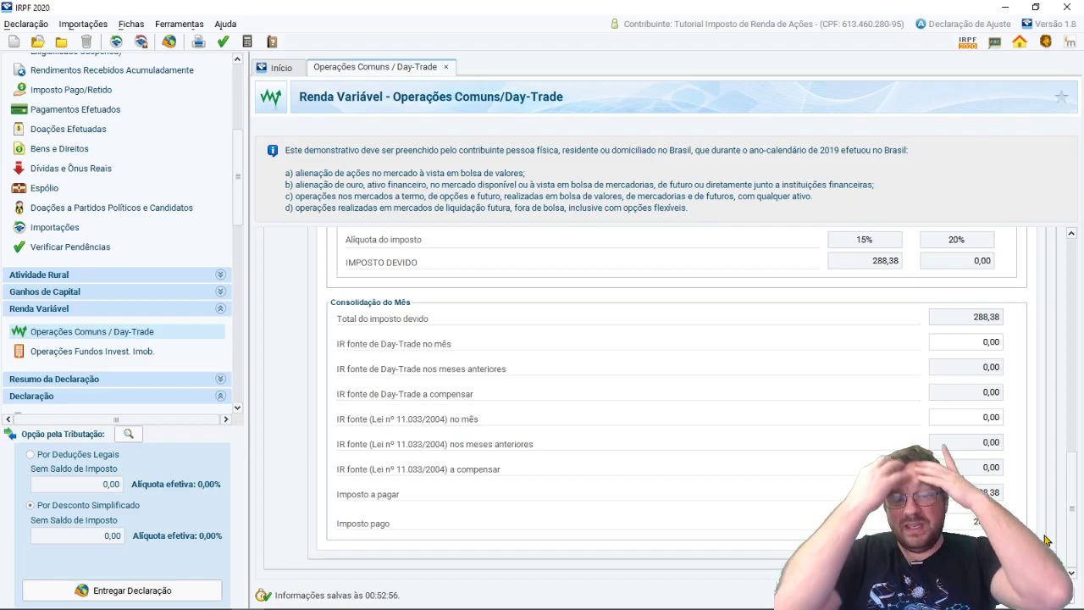
Switch to the Controle Imposto de Renda spreadsheet and review April's sale amount, purchase cost and Resultado formula
scroll(791, 249, up, 2)
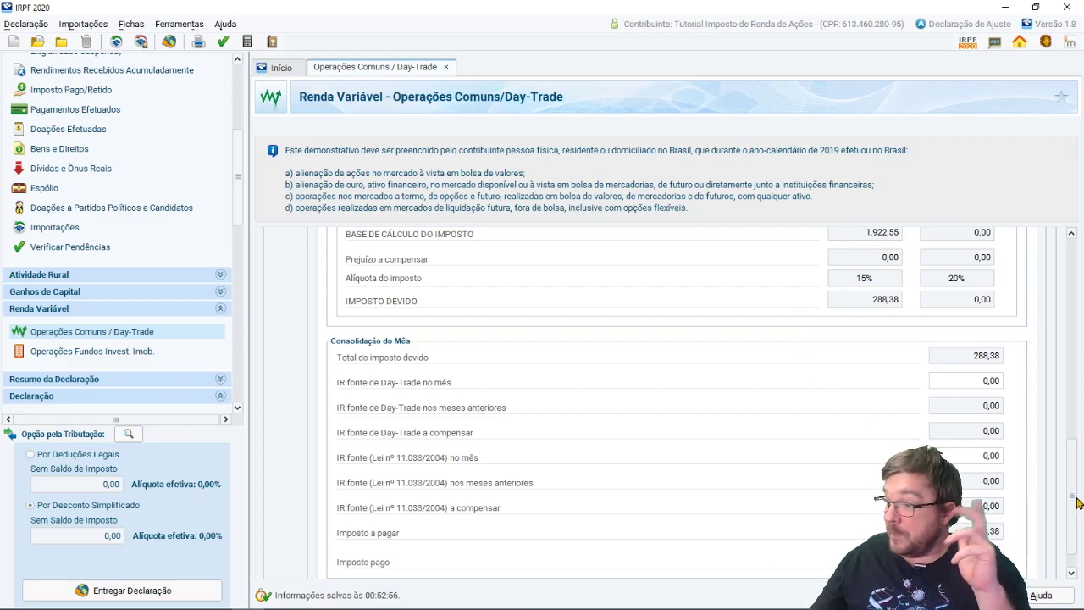
scroll(1077, 503, up, 10)
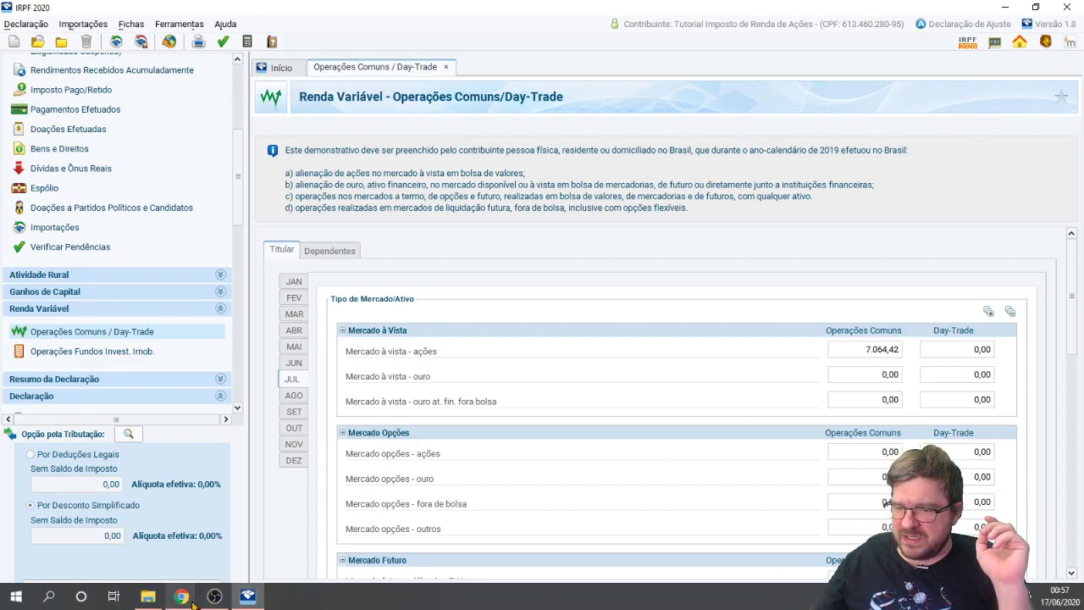
mouse_move(182, 596)
click(276, 575)
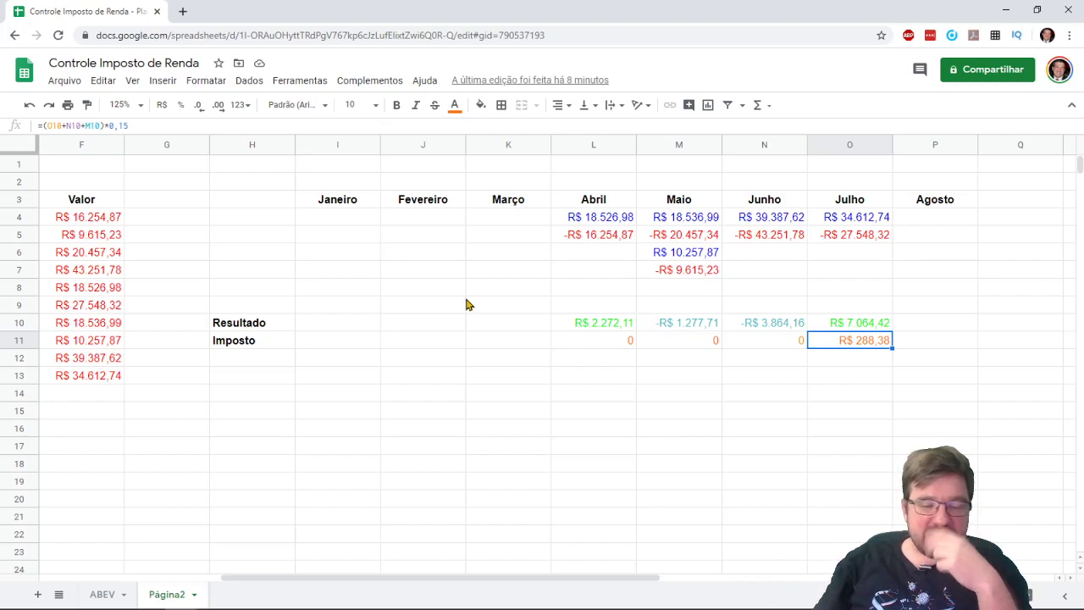
click(584, 235)
click(599, 219)
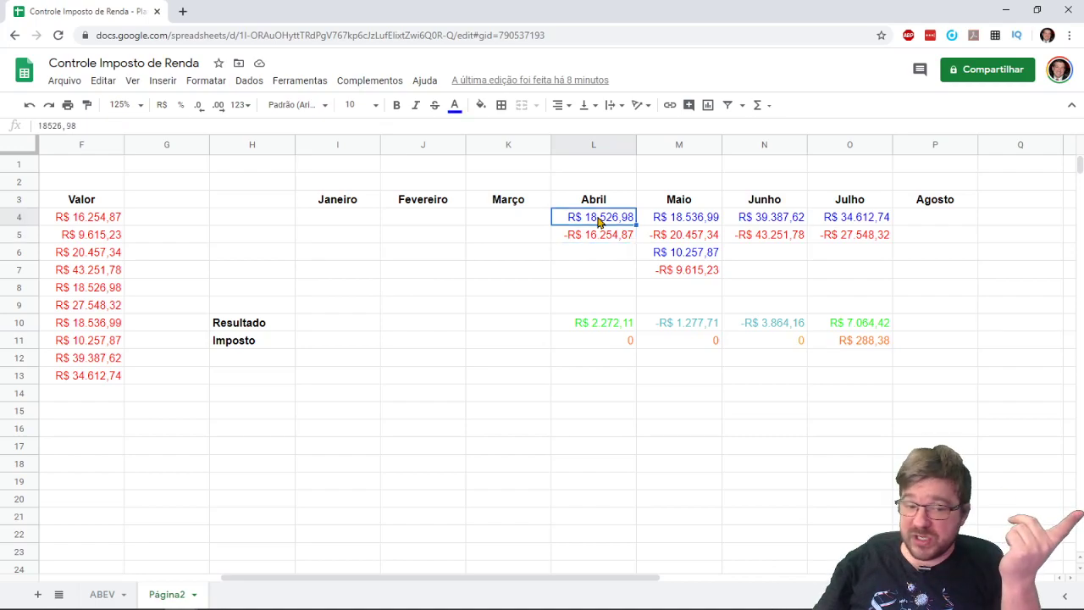
click(608, 325)
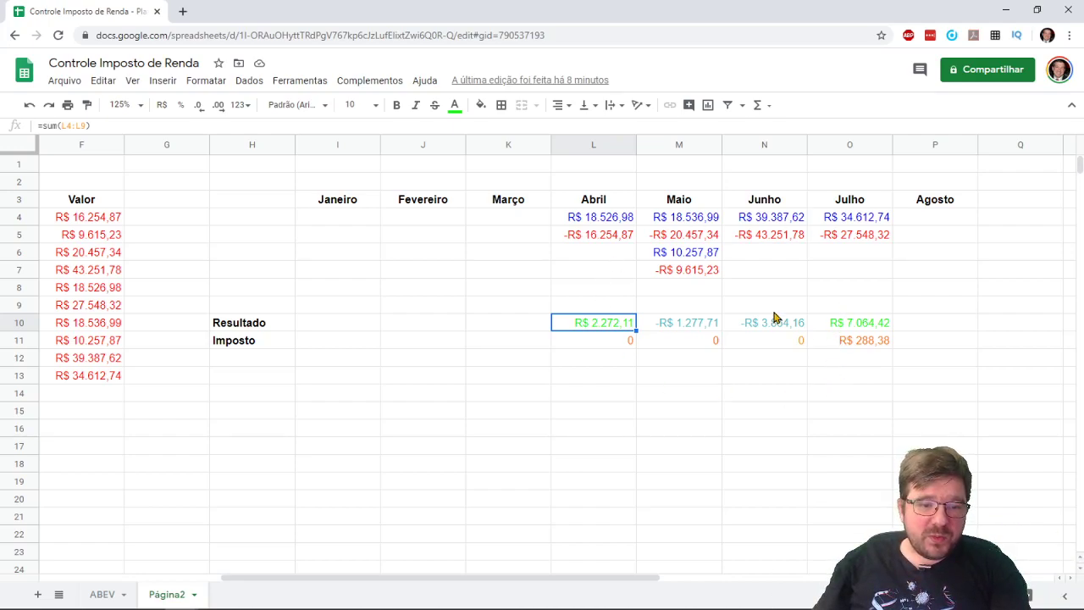
Set the text colour of all the purchase and sale entries in the Operação to Valor columns to black
drag(618, 579, 471, 584)
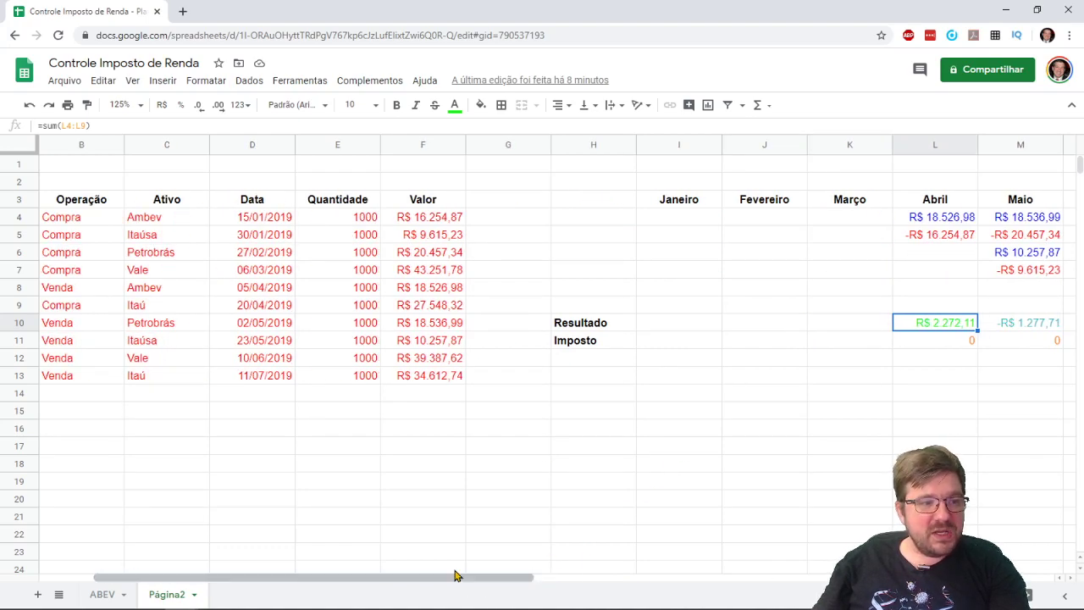
drag(66, 221, 438, 378)
click(455, 104)
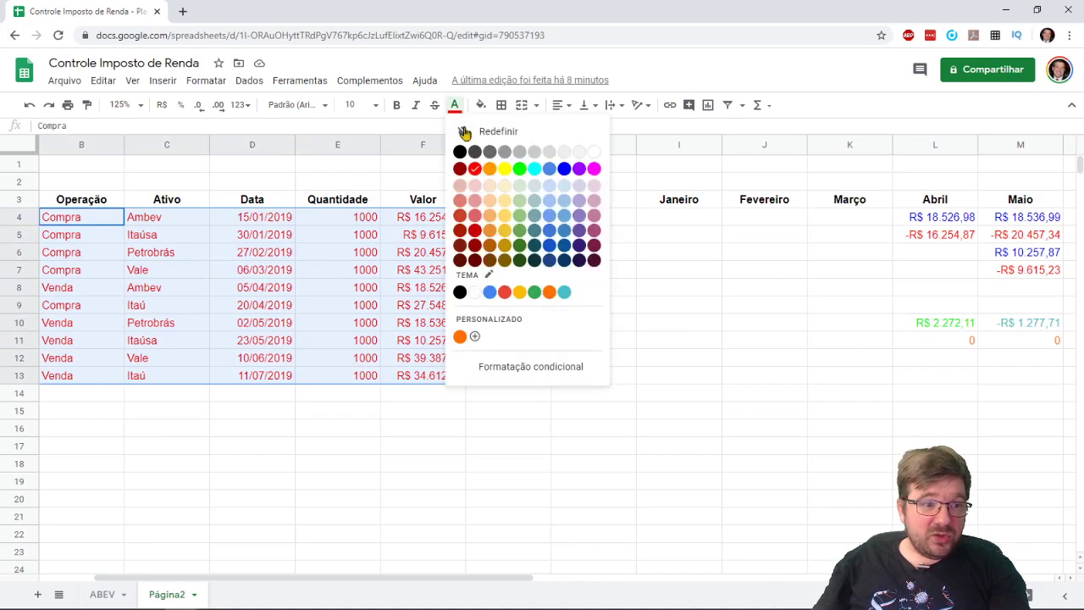
click(459, 151)
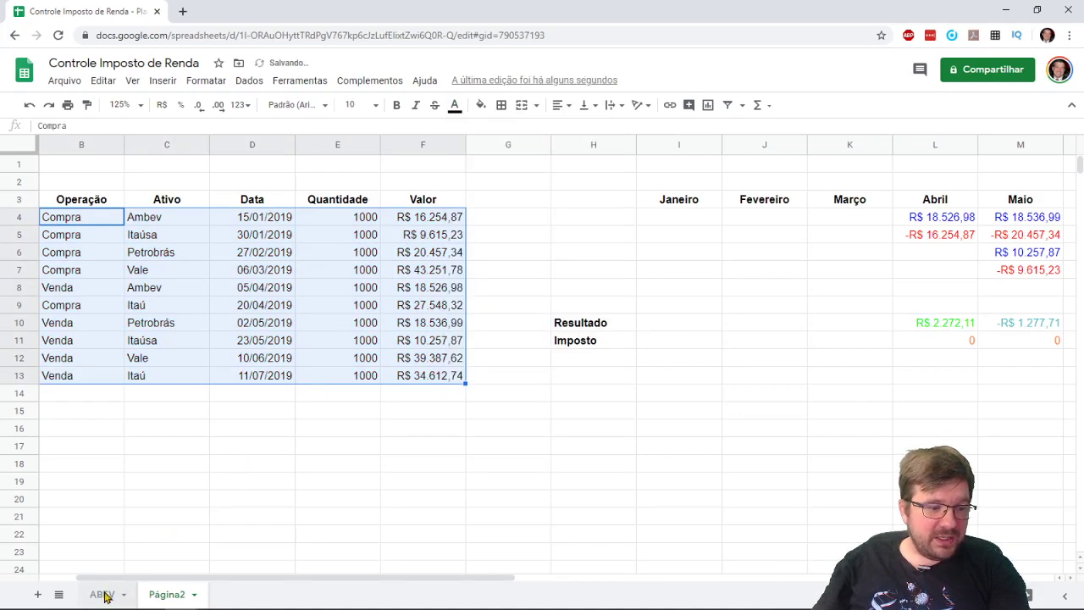
Review the AMBEV block on the ABEV sheet, checking the UNITS row's quantity formula and total cost
click(102, 595)
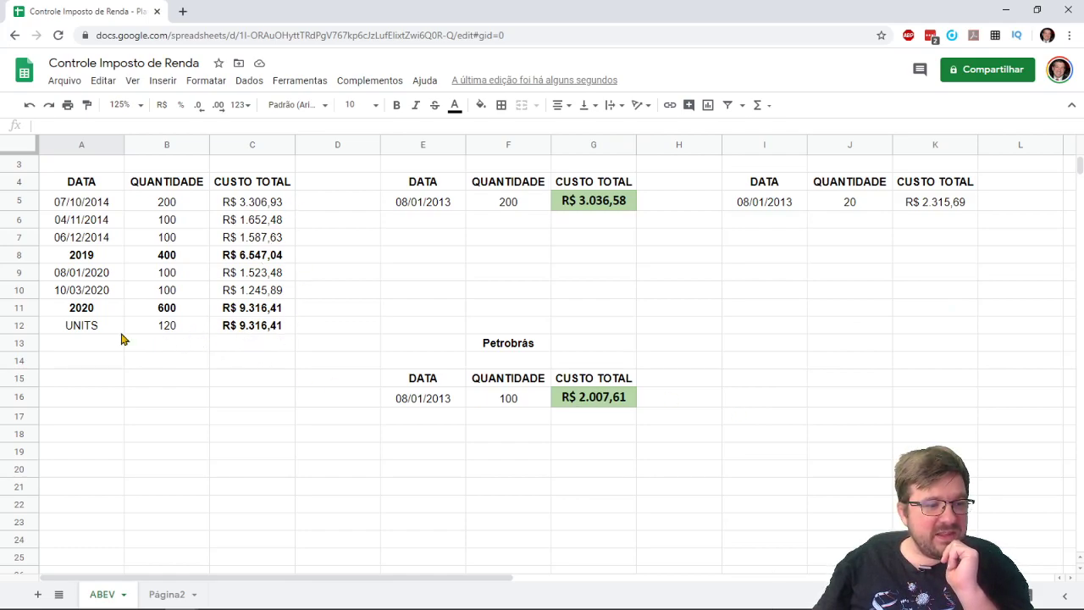
click(166, 329)
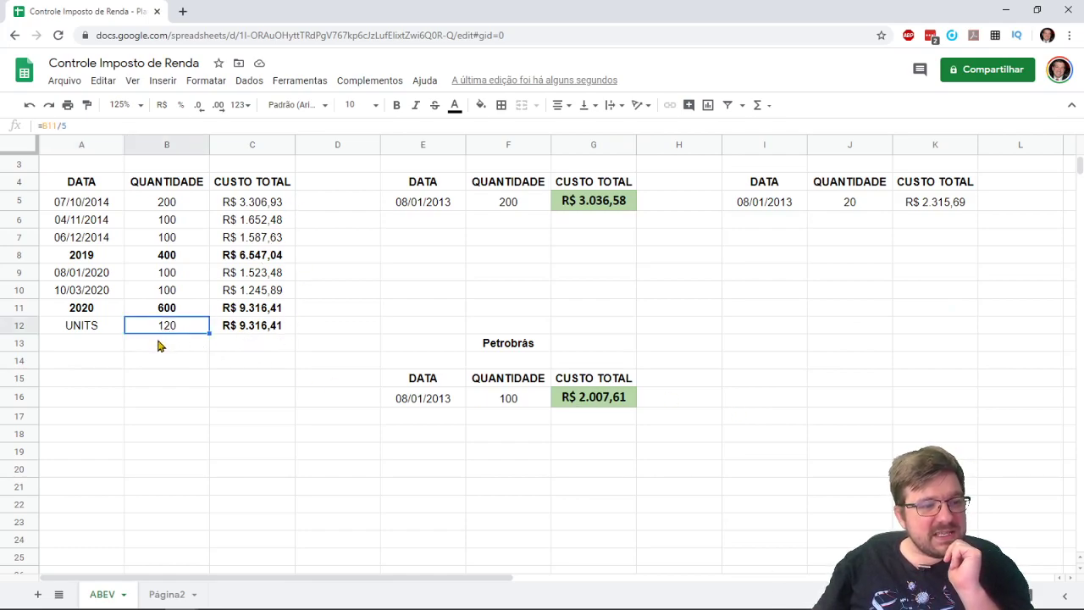
scroll(173, 335, up, 1)
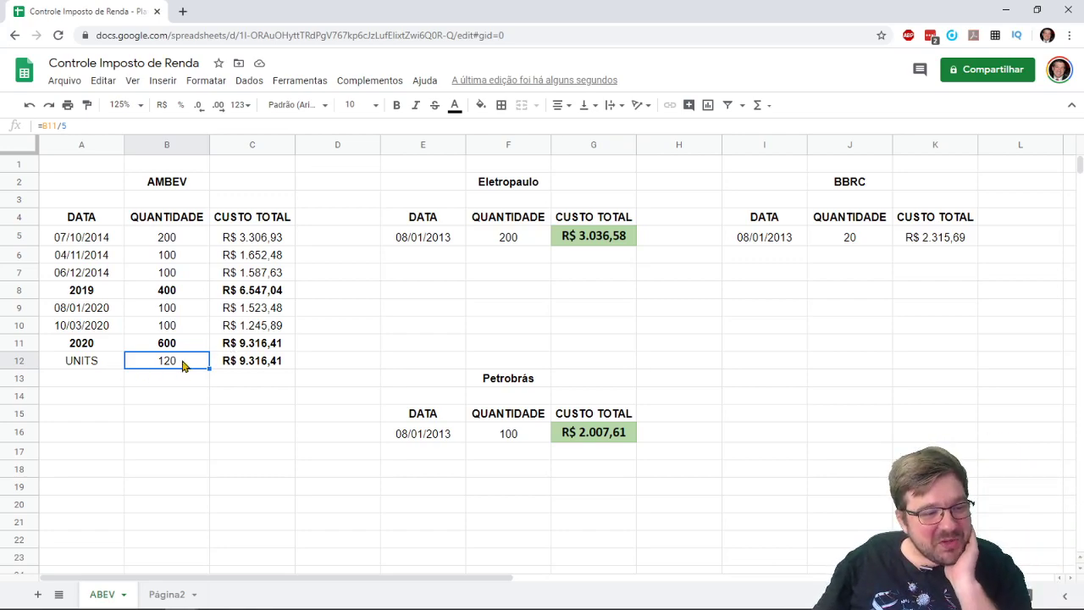
click(269, 365)
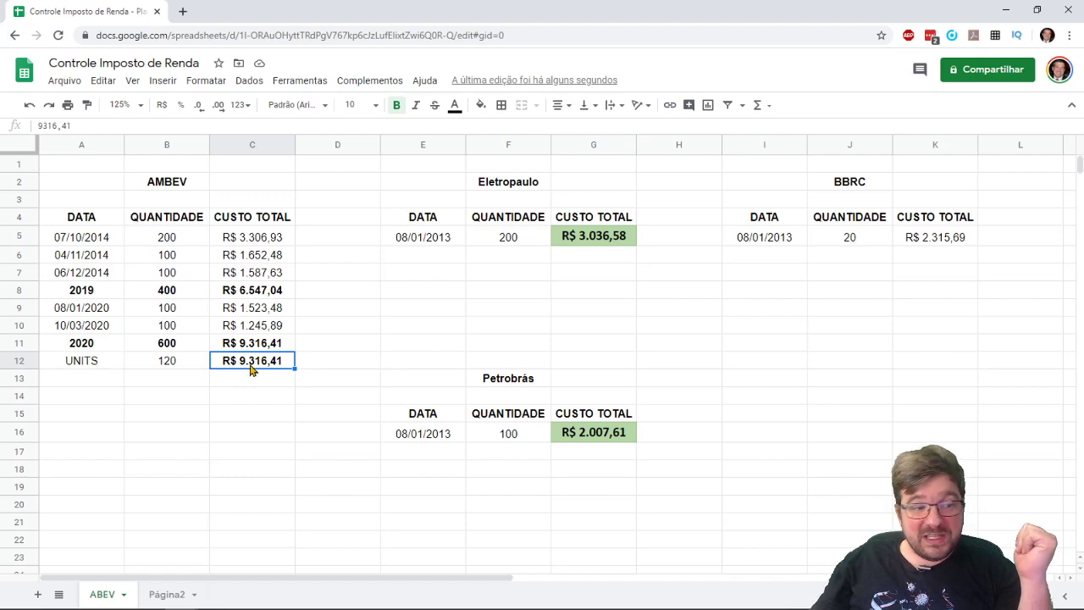
On Página2, colour the Resultado row's label and monthly values through Julho in the theme green
click(161, 594)
drag(487, 584, 642, 580)
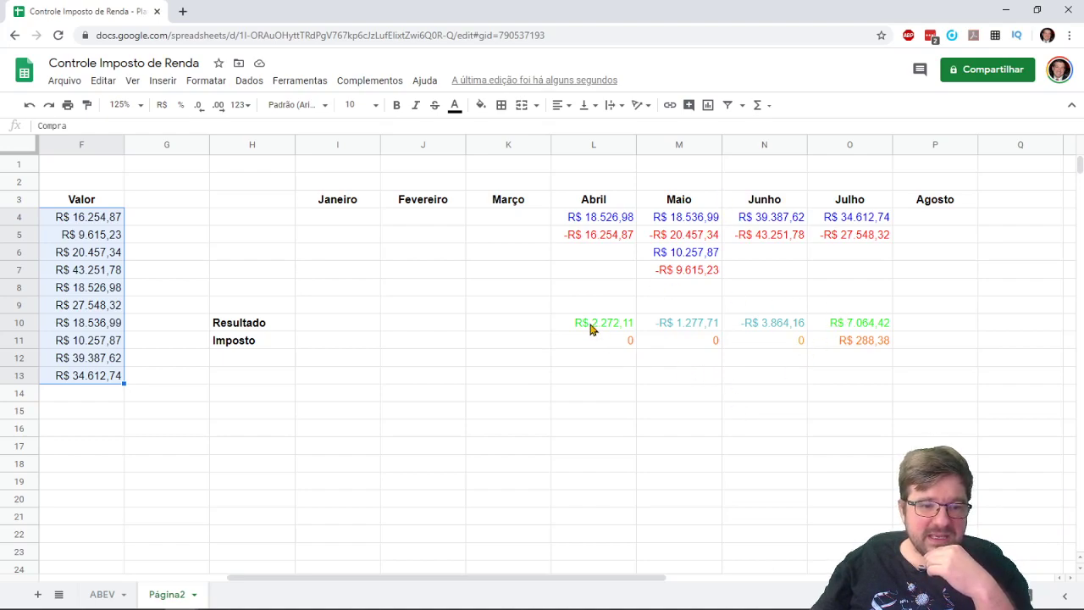
drag(590, 329, 885, 324)
click(886, 324)
drag(600, 331, 847, 339)
click(248, 330)
drag(249, 331, 859, 331)
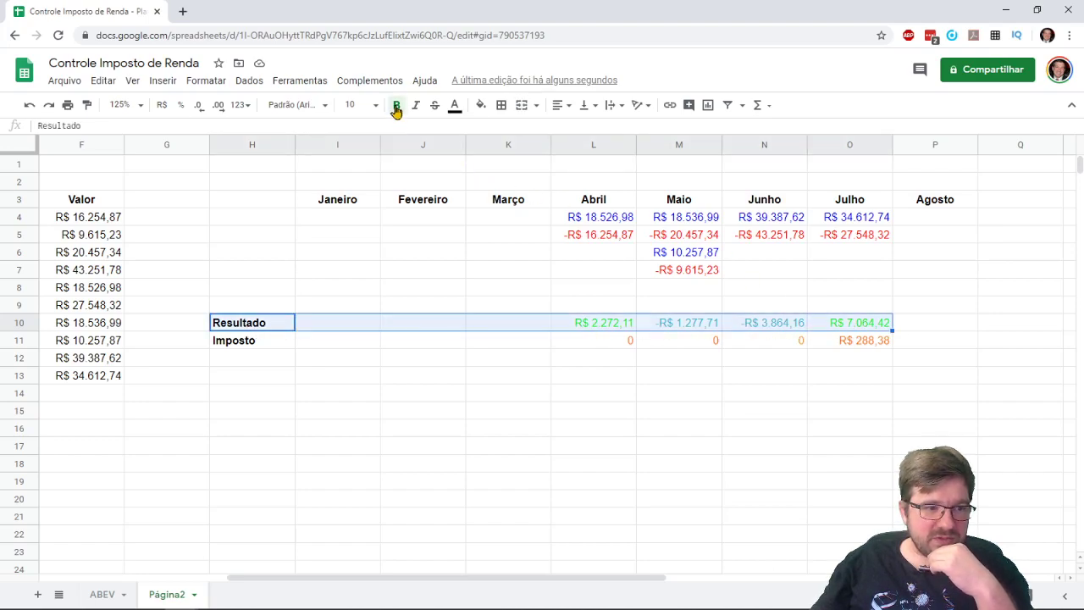
click(455, 105)
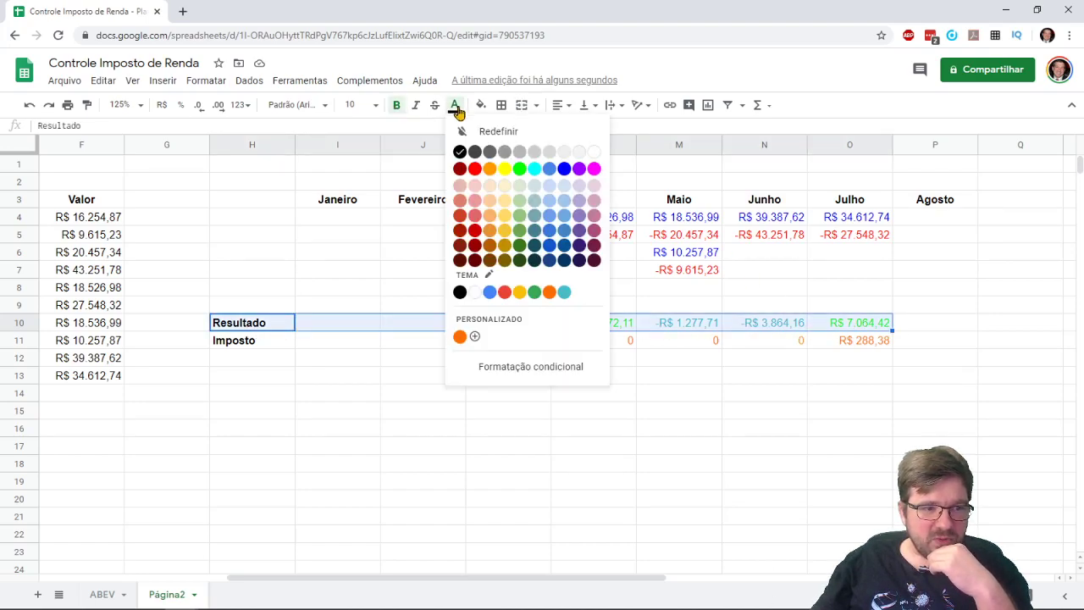
click(537, 301)
click(788, 392)
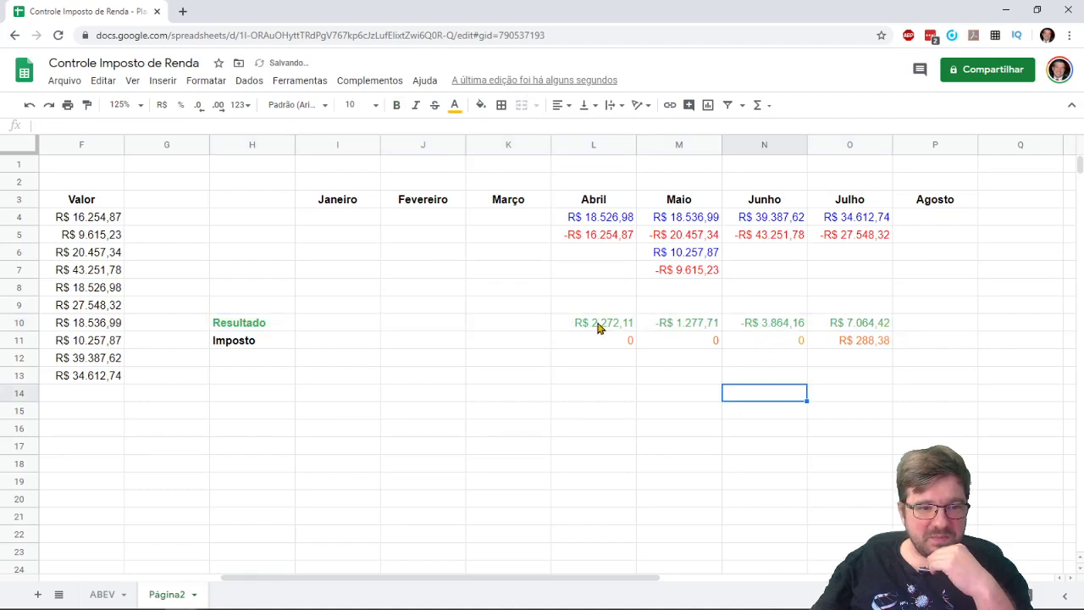
Colour the Imposto row's label and monthly values through Julho orange
drag(235, 330, 860, 324)
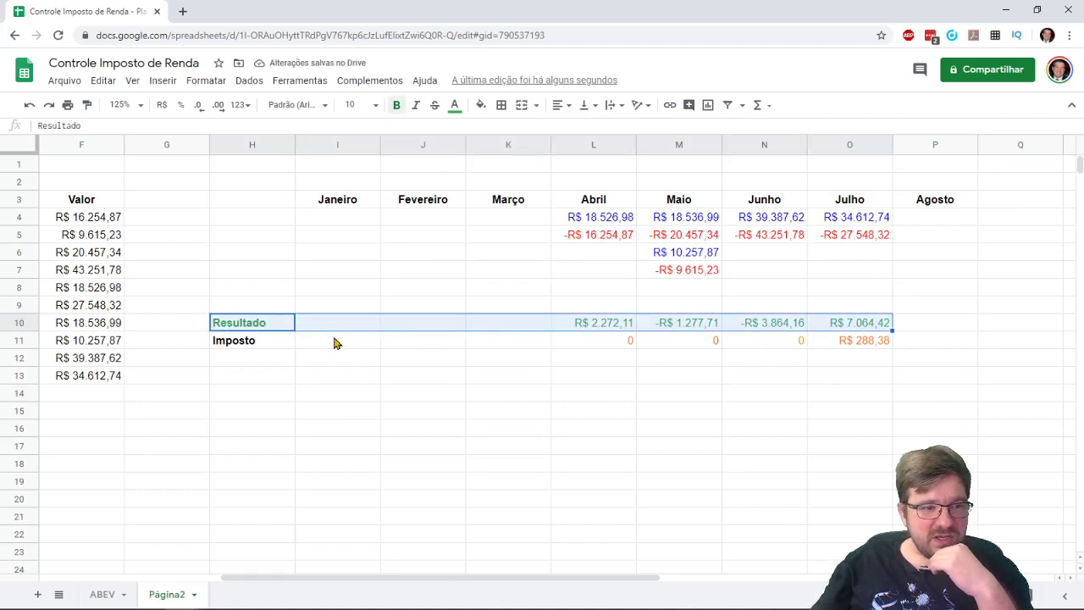
drag(235, 342, 856, 345)
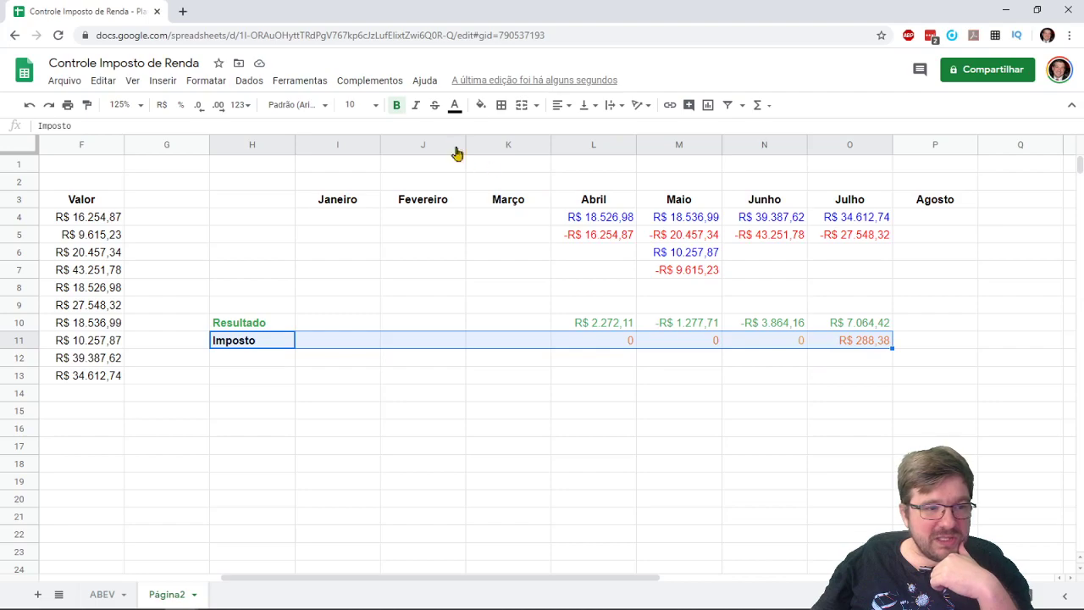
click(455, 104)
click(491, 179)
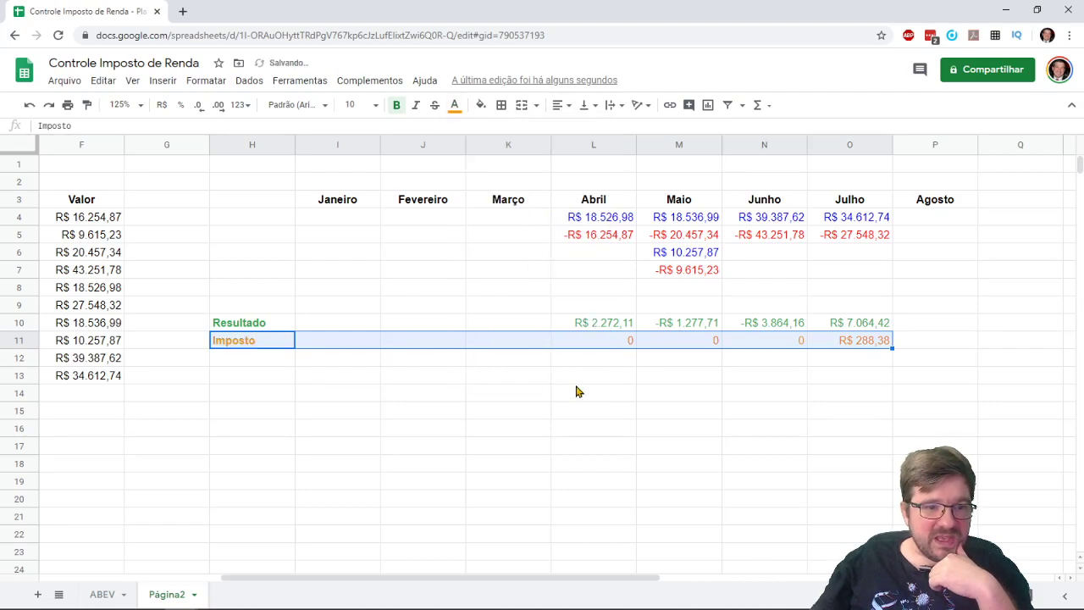
click(578, 387)
Review the negative purchase costs entered under Abril, Maio and Junho
click(603, 242)
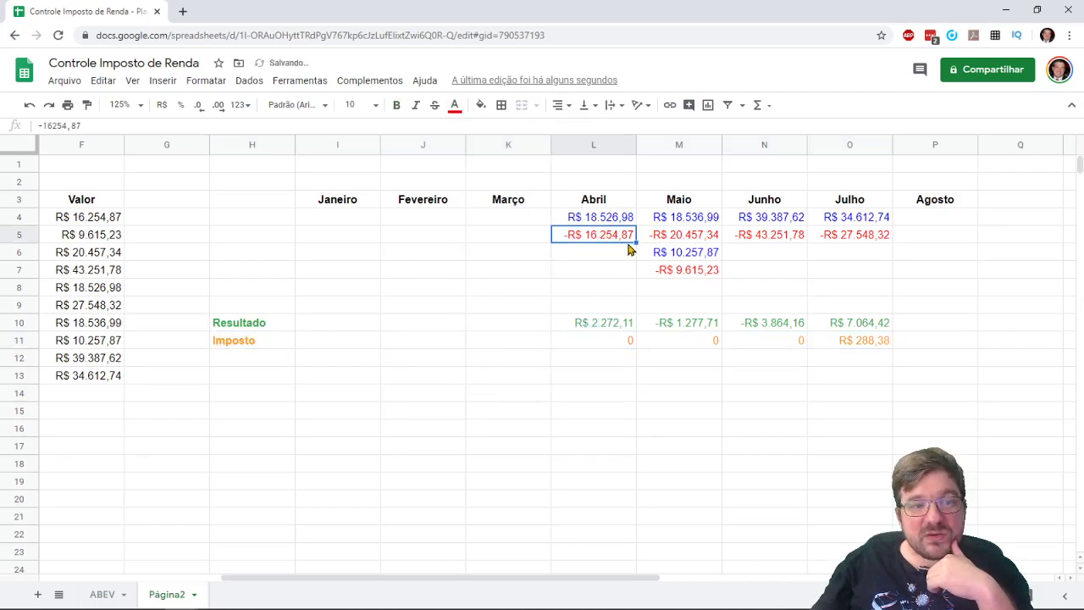
click(683, 270)
click(693, 236)
click(757, 242)
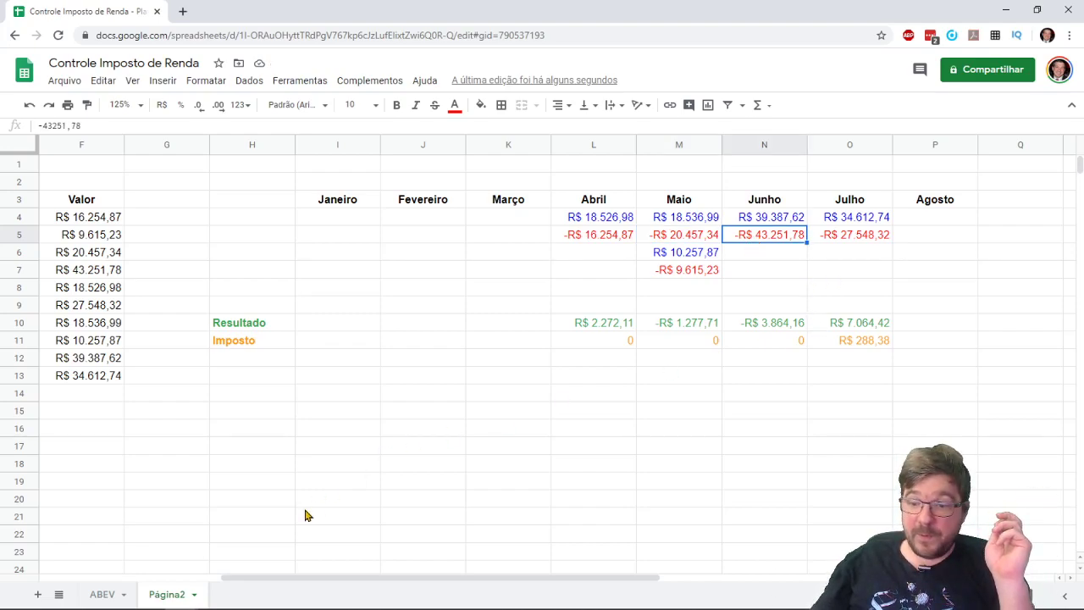
Switch to IRPF 2020 and examine the Operações Comuns / Day-Trade entries across the months, including December's Resultados
click(252, 598)
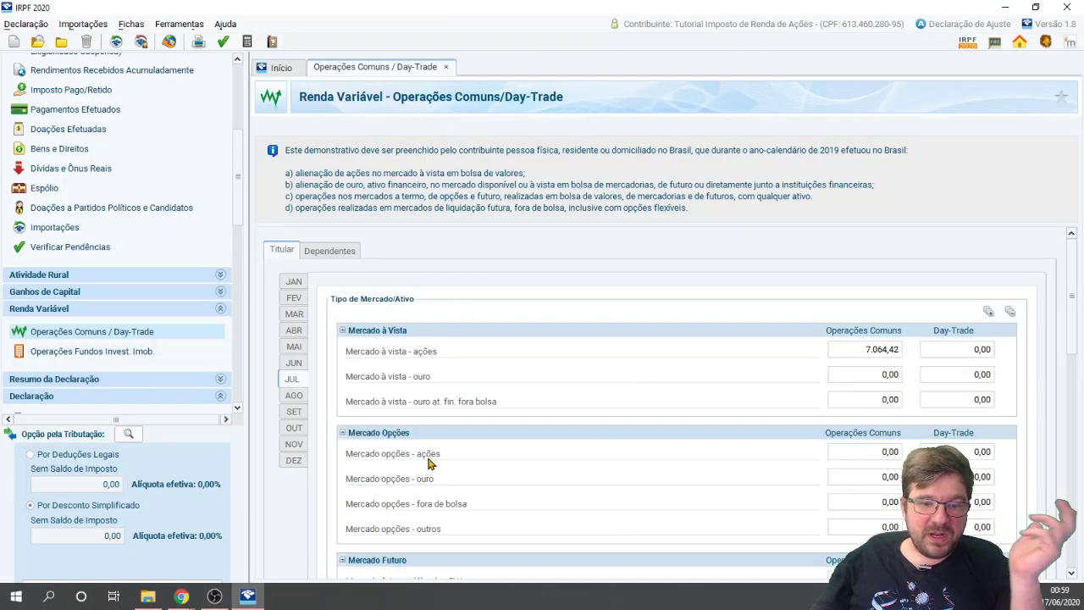
click(295, 277)
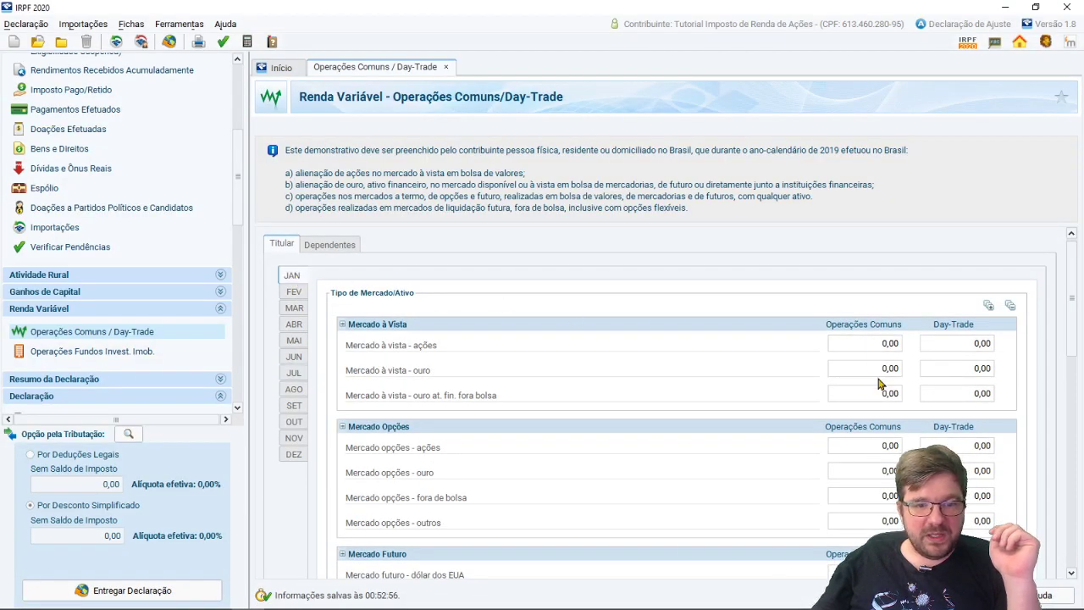
click(290, 292)
click(293, 308)
click(294, 340)
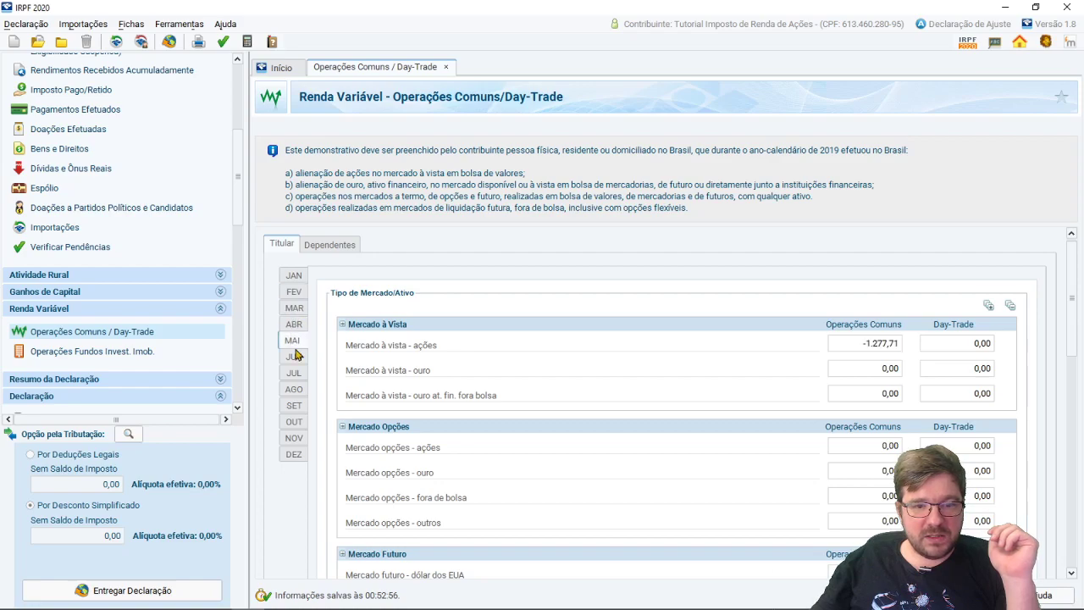
click(294, 358)
click(294, 372)
click(294, 389)
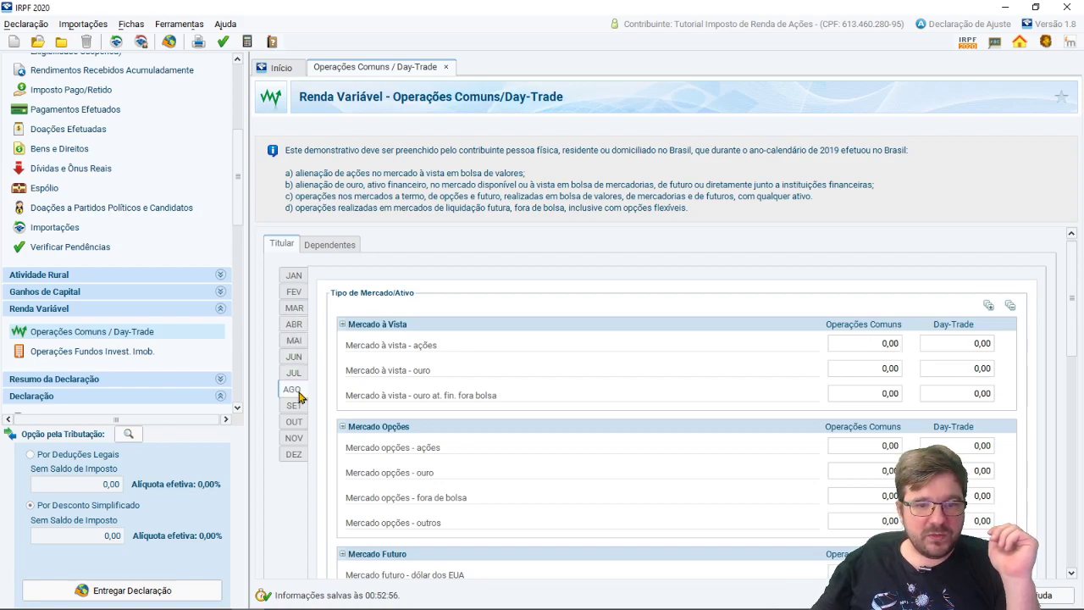
scroll(597, 469, down, 1)
scroll(597, 470, down, 1)
click(292, 431)
scroll(1049, 440, down, 2)
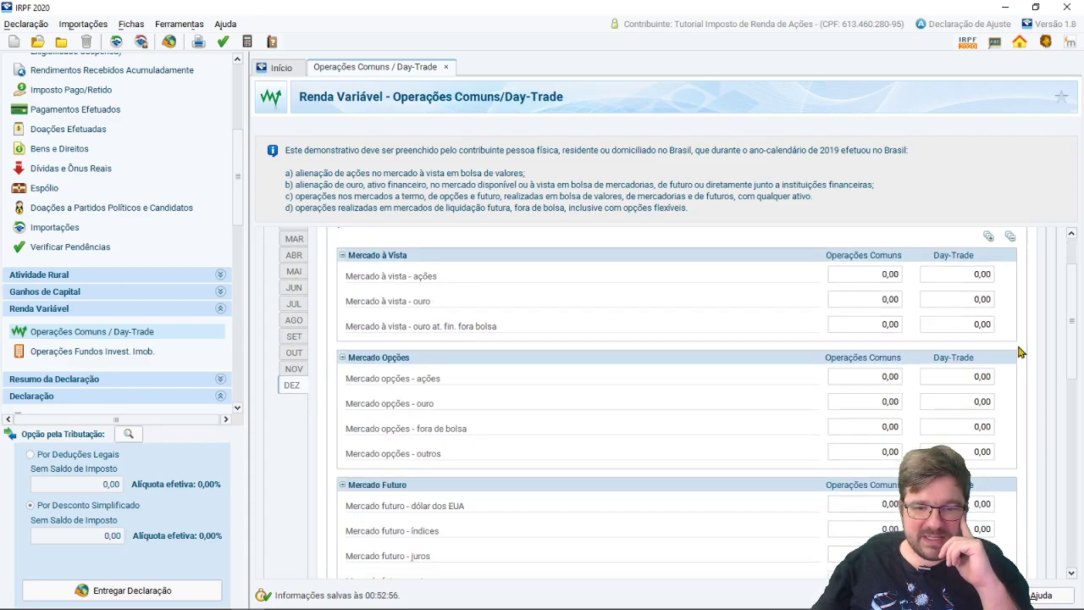
drag(1067, 314, 1070, 462)
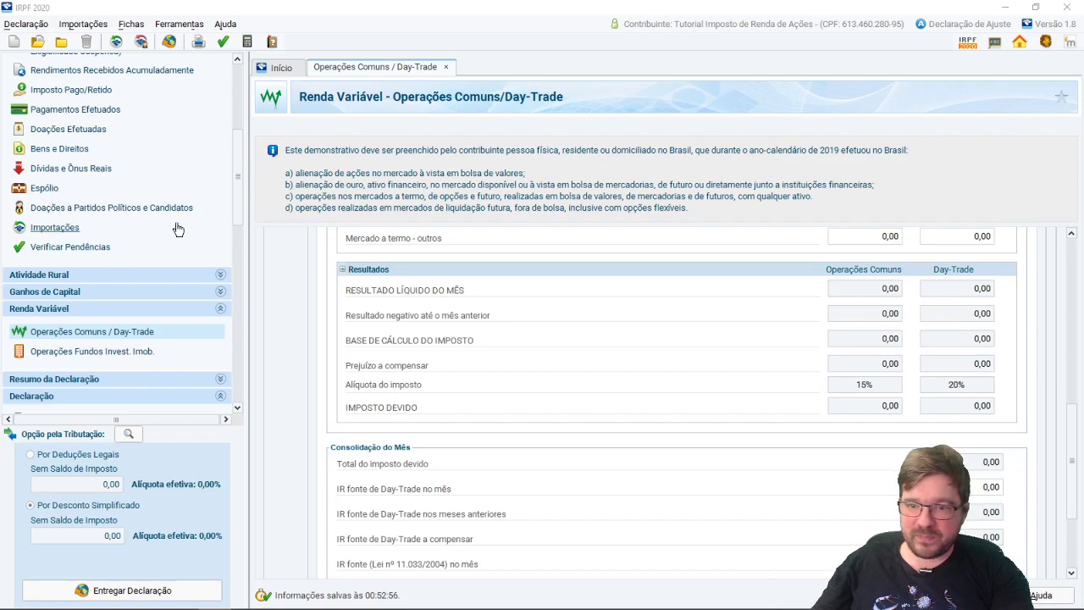
Review the entries under Rendimentos Isentos e Não Tributáveis and switch back to the Controle Imposto de Renda spreadsheet
scroll(175, 227, up, 8)
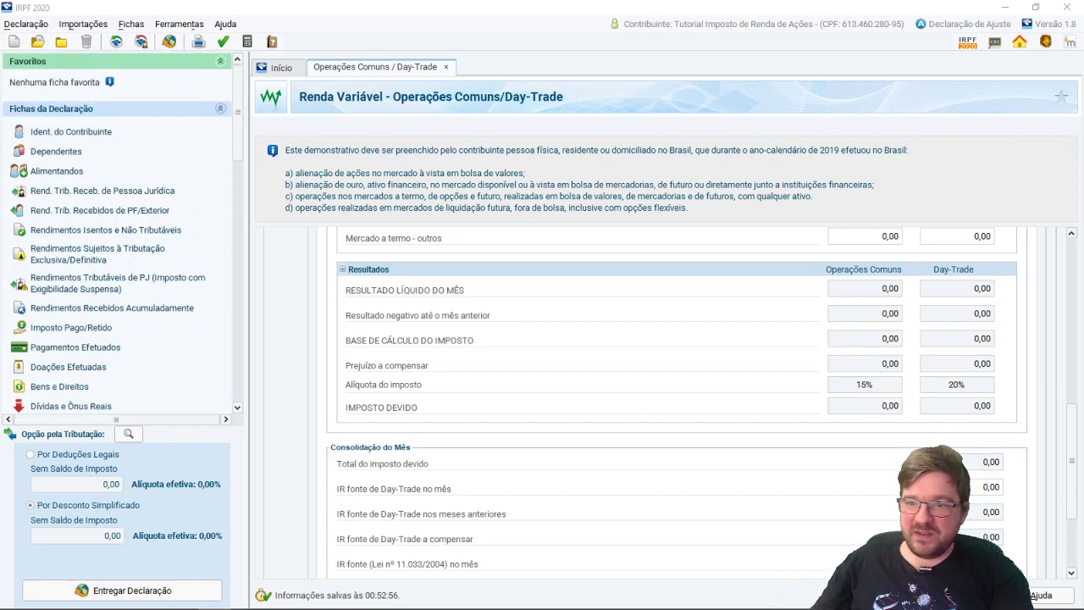
click(92, 229)
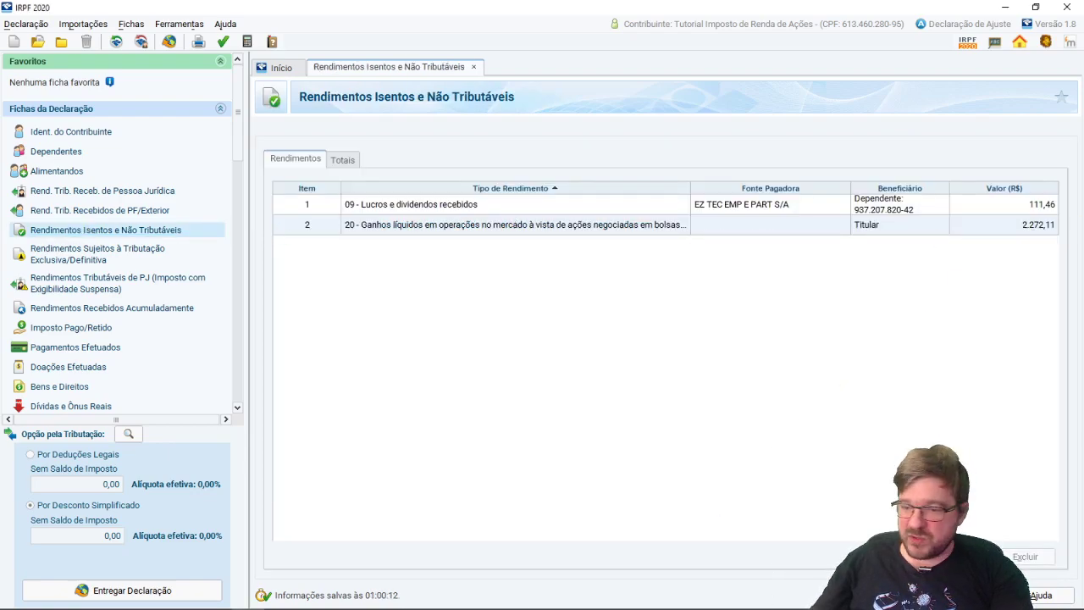
mouse_move(237, 606)
mouse_move(178, 597)
click(247, 559)
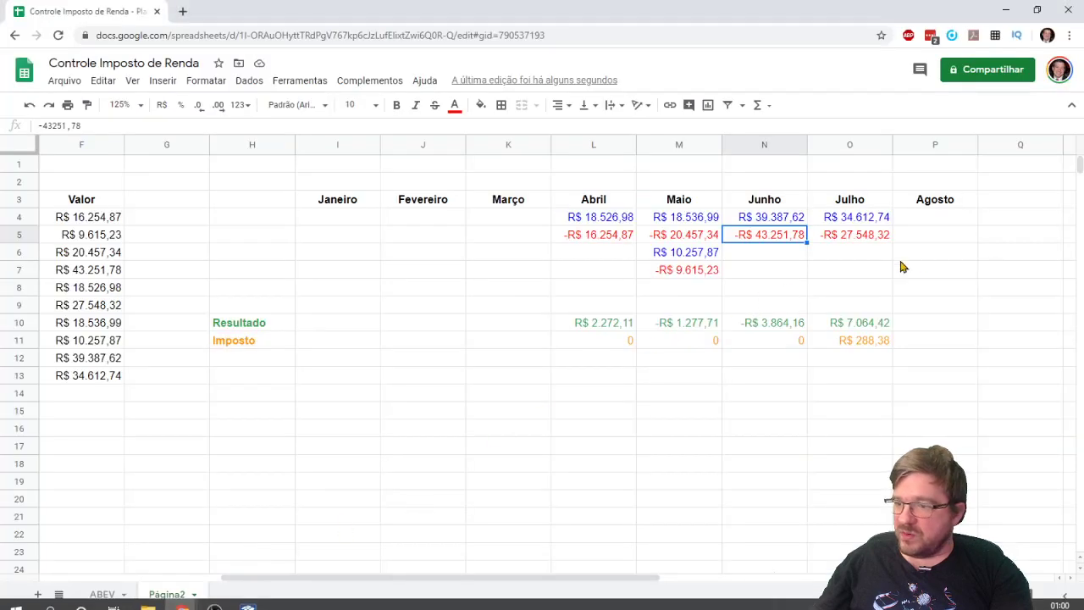
Enter 2532,56 as Agosto's Resultado and format it as R$ currency
click(931, 224)
click(925, 330)
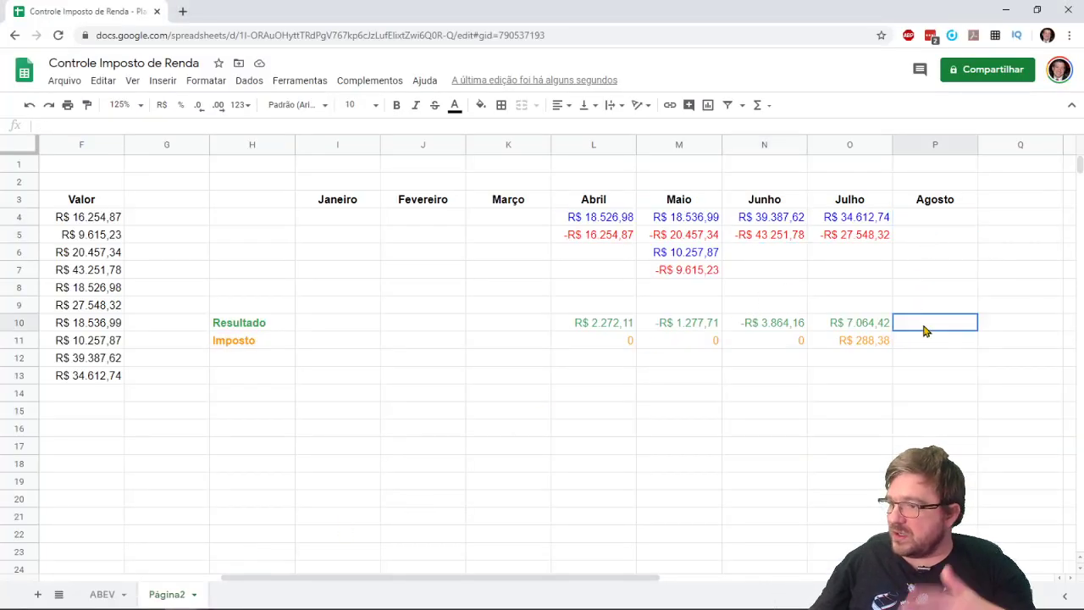
text(25)
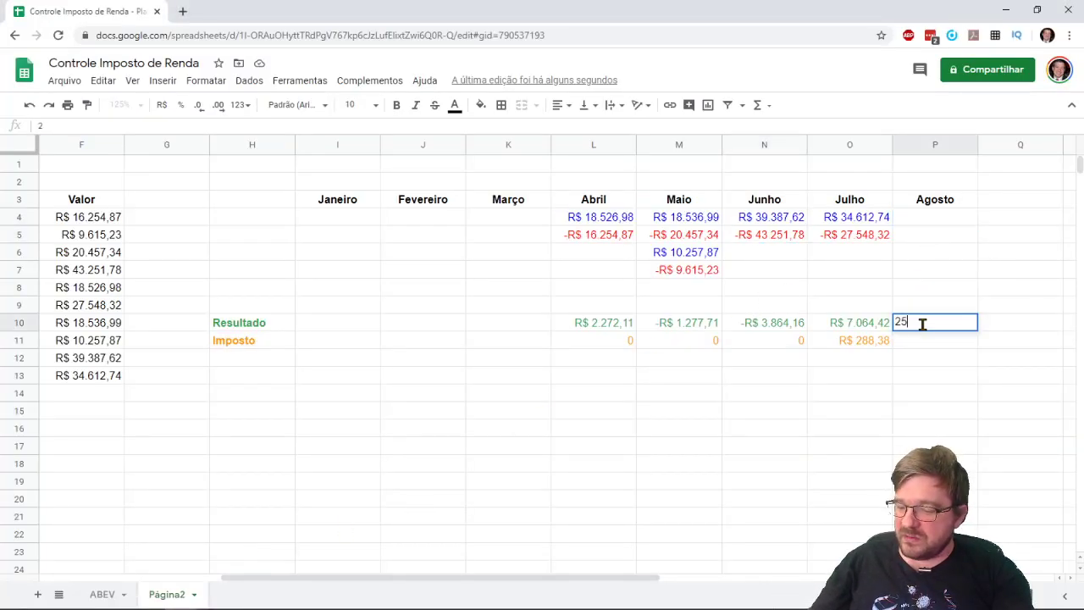
text(32,56)
key(Return)
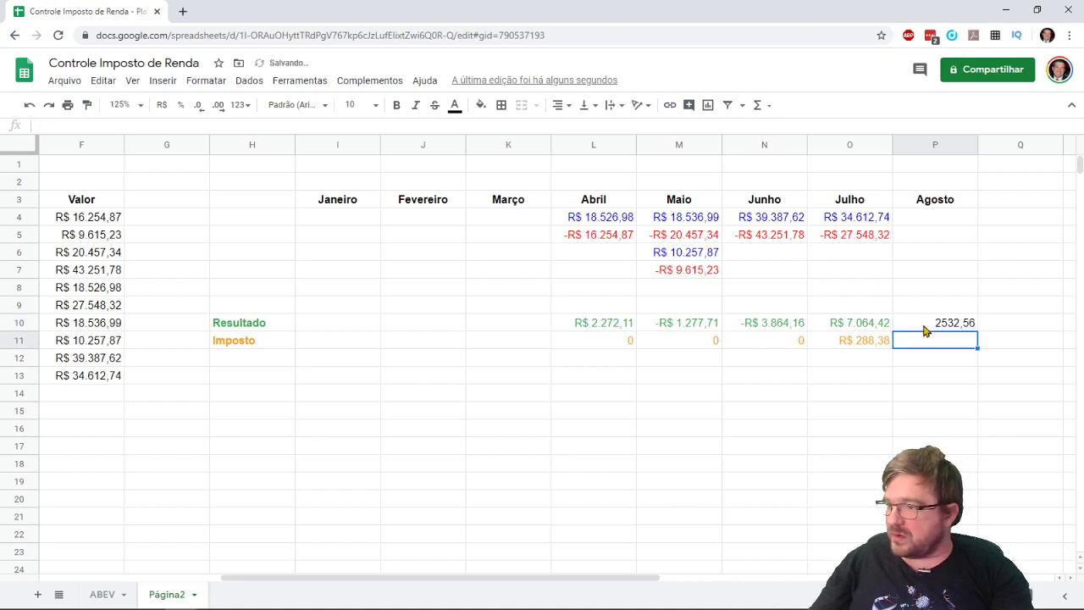
click(929, 328)
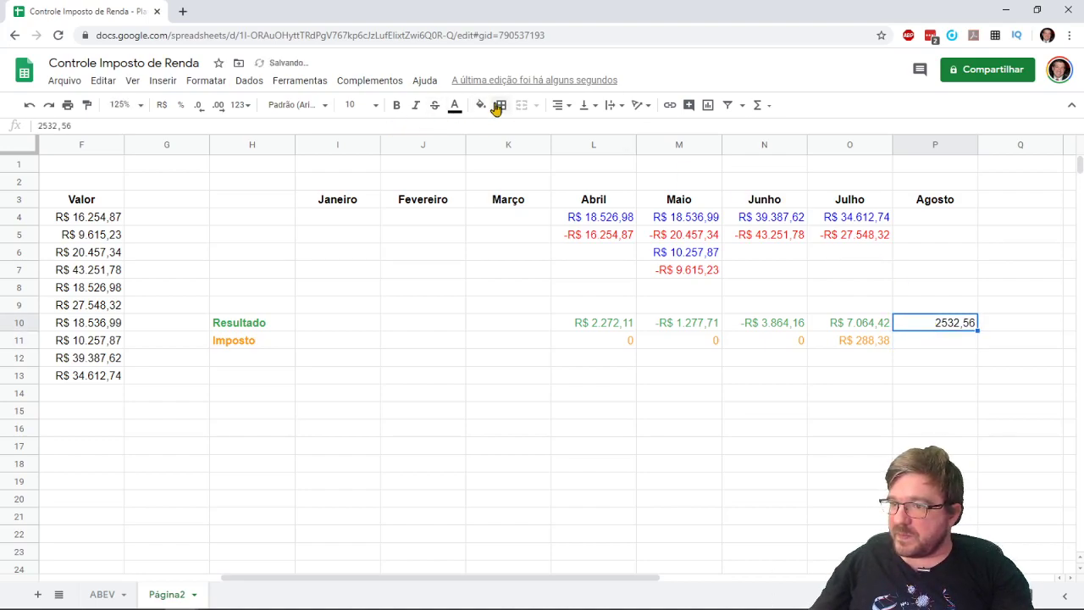
click(162, 104)
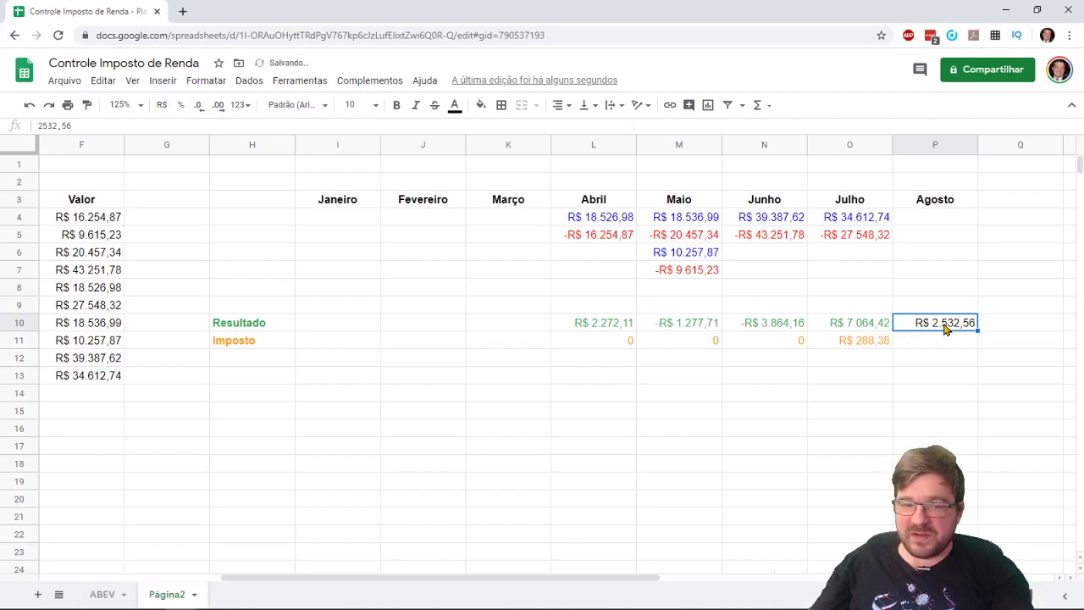
Check Abril's Resultado, then open Operações Comuns / Day-Trade under Renda Variável in IRPF 2020 and examine January's Resultados and market entries
click(615, 327)
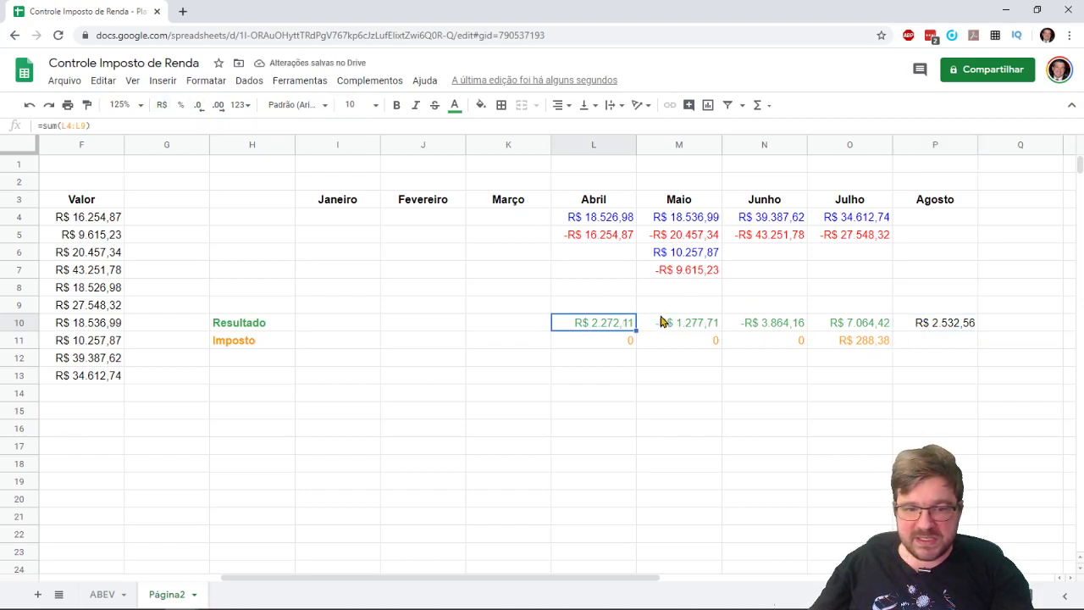
click(247, 603)
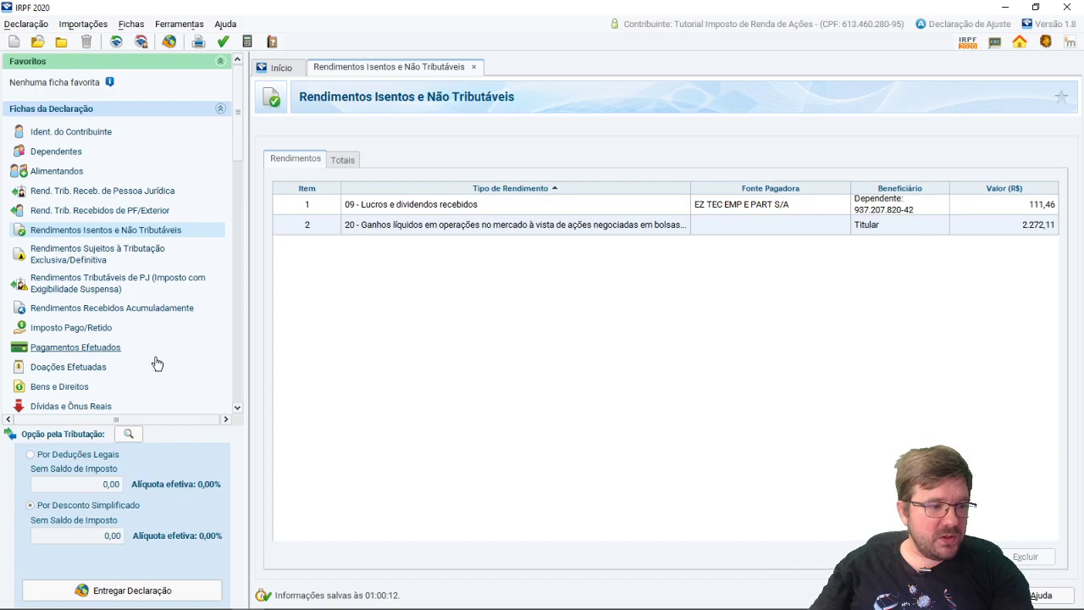
scroll(166, 359, down, 10)
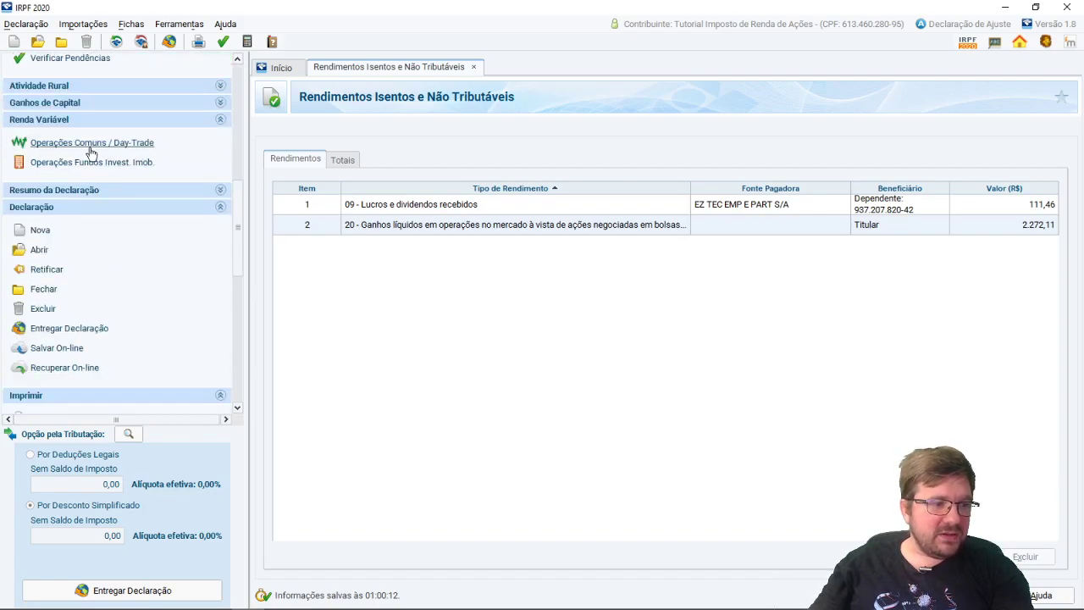
click(90, 145)
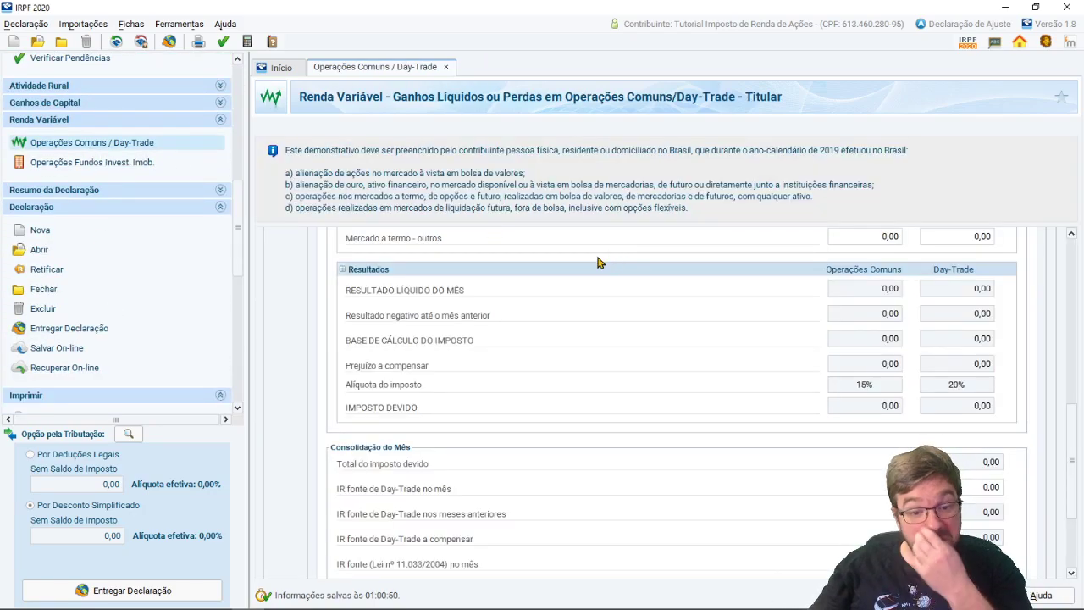
scroll(536, 464, up, 2)
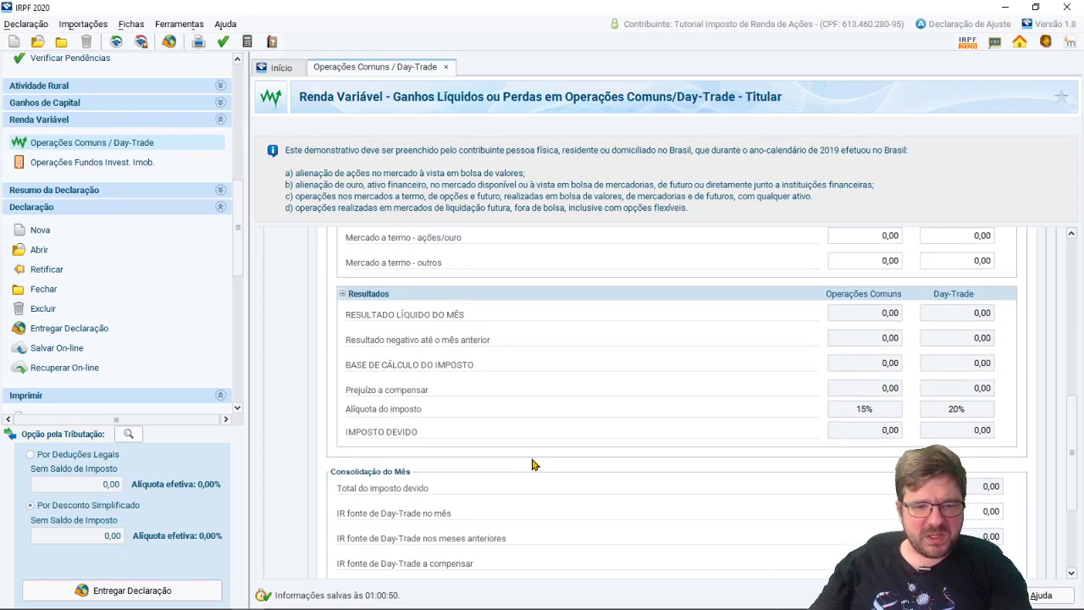
scroll(525, 447, up, 2)
drag(1075, 450, 1074, 296)
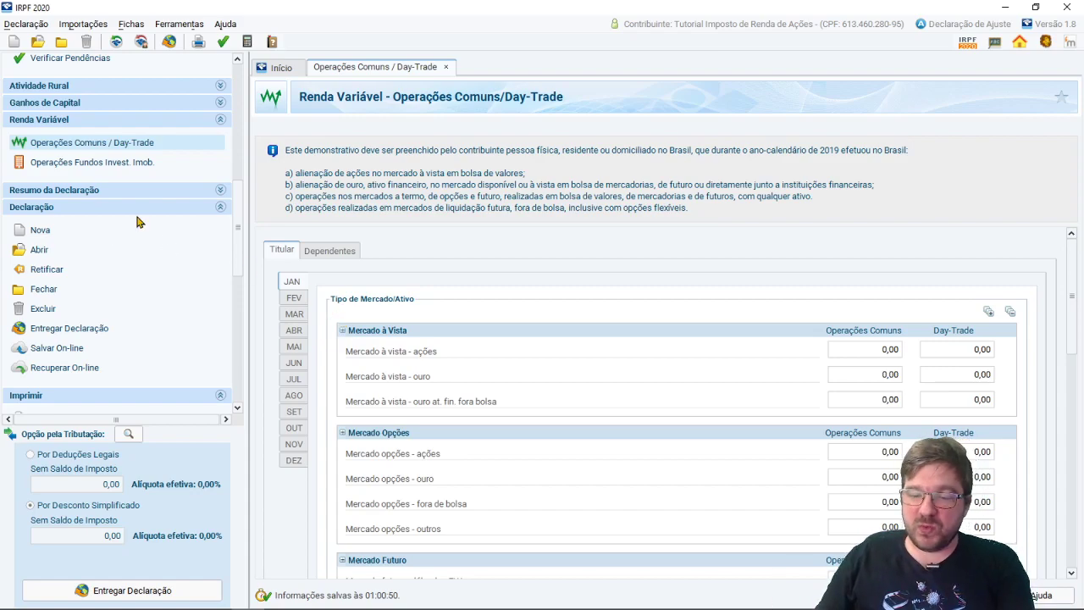
Switch to the Controle Imposto de Renda spreadsheet and review the ABEV sheet's share purchase costs before returning to Página2
click(181, 596)
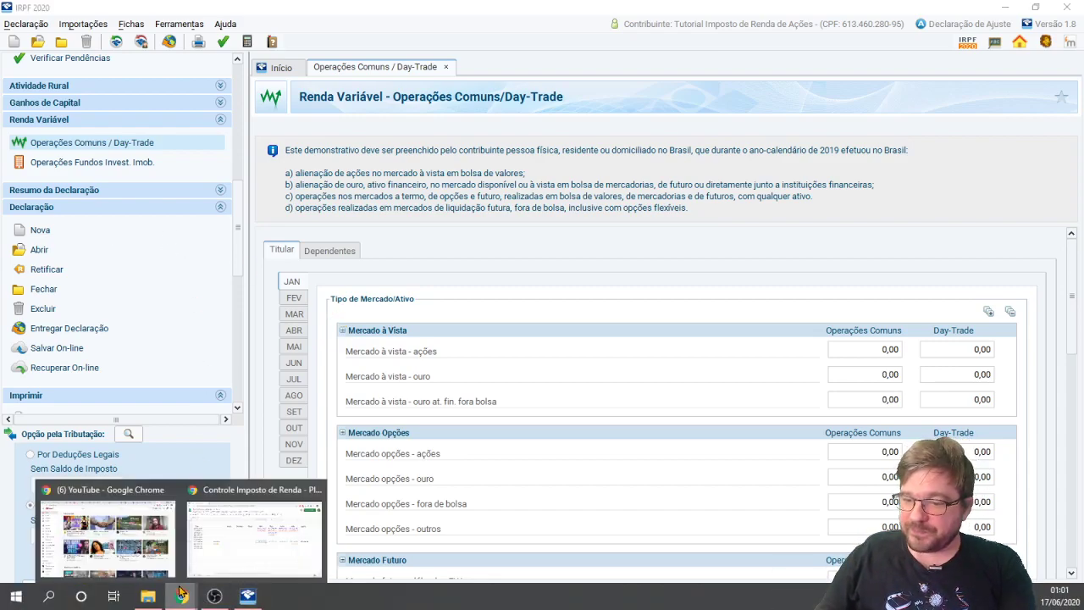
click(203, 552)
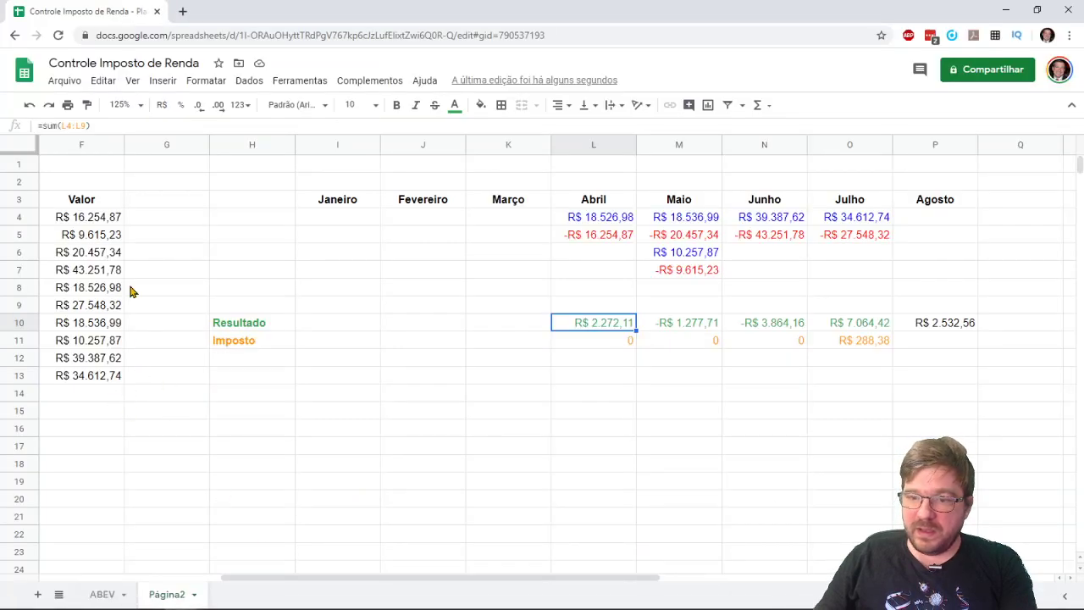
click(102, 595)
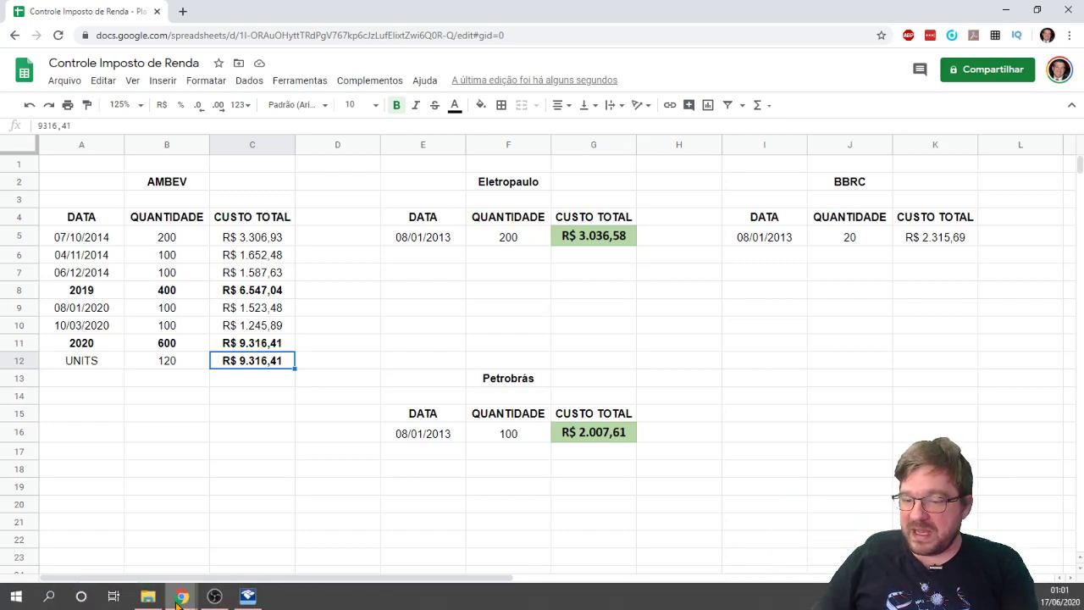
click(163, 593)
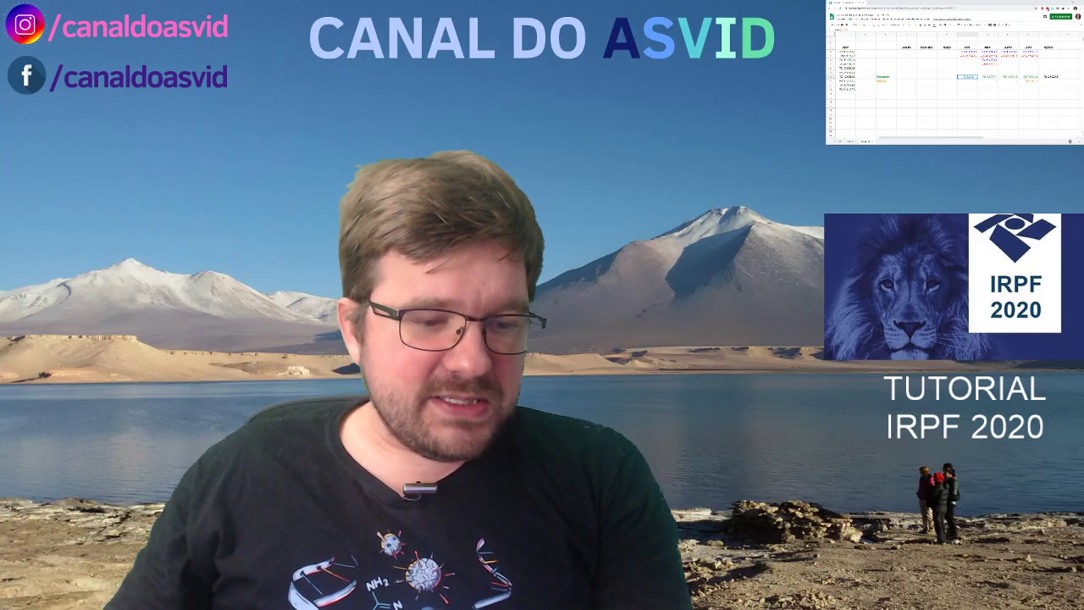
Switch to IRPF 2020 and review January's Titular form from Mercado à Vista through Consolidação do Mês
key(alt+Tab)
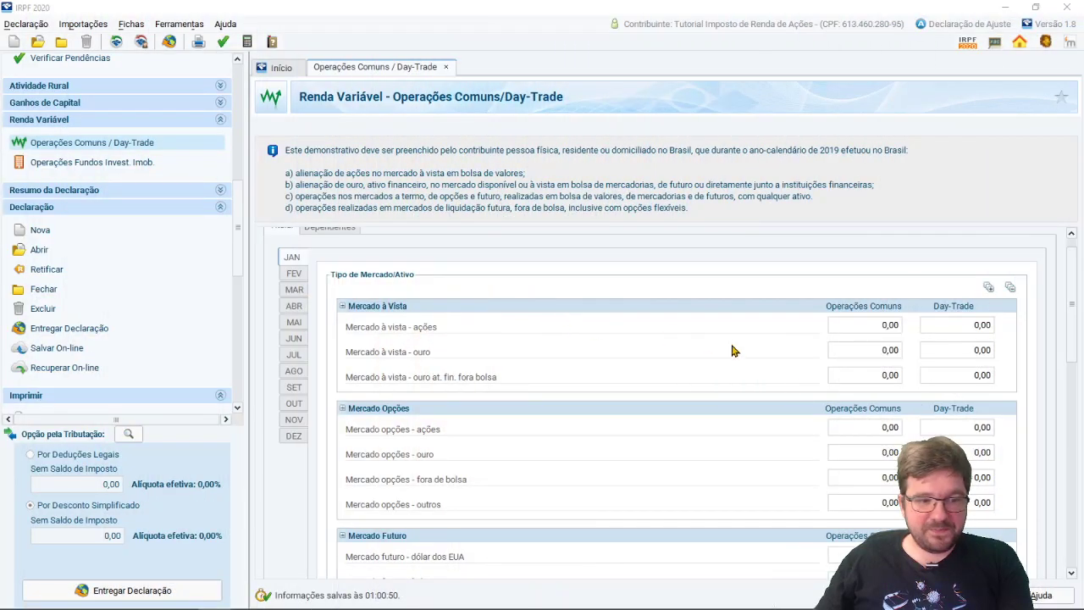
scroll(734, 350, down, 1)
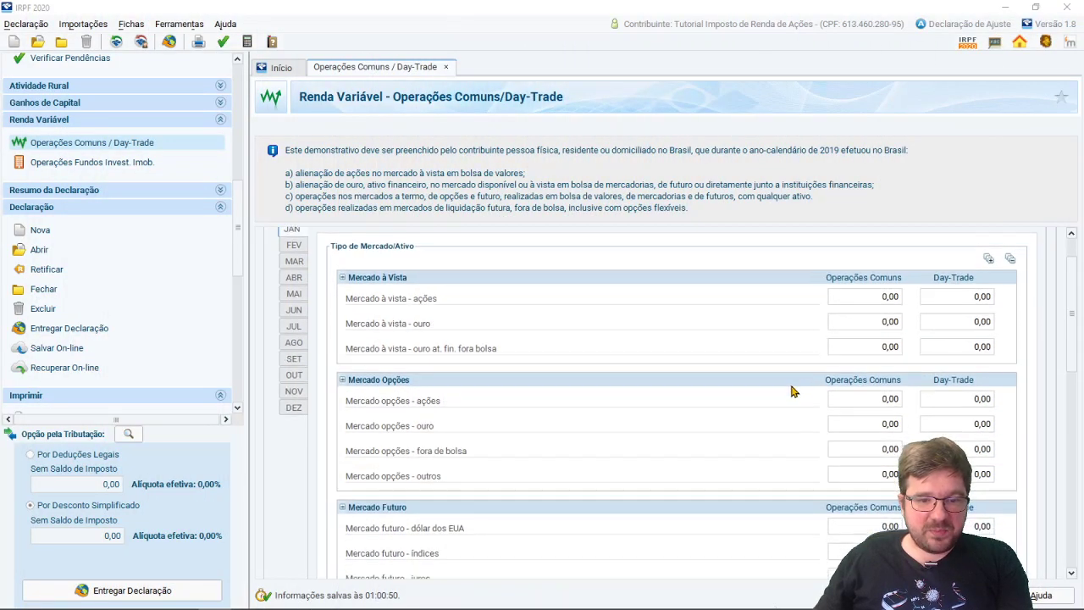
drag(1073, 339, 1061, 505)
scroll(1061, 505, down, 2)
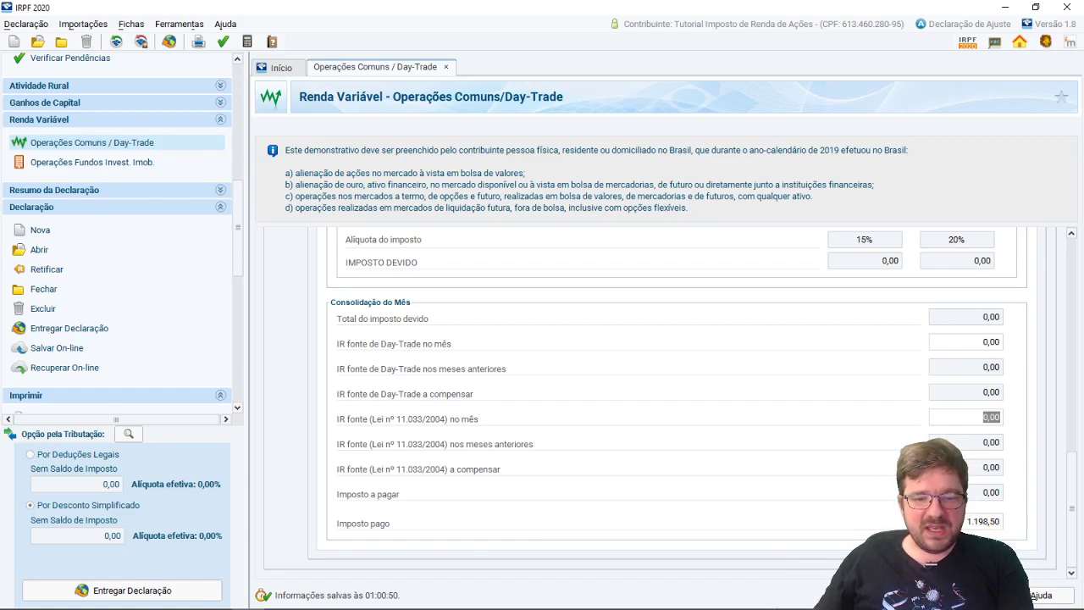
drag(1072, 508, 1062, 251)
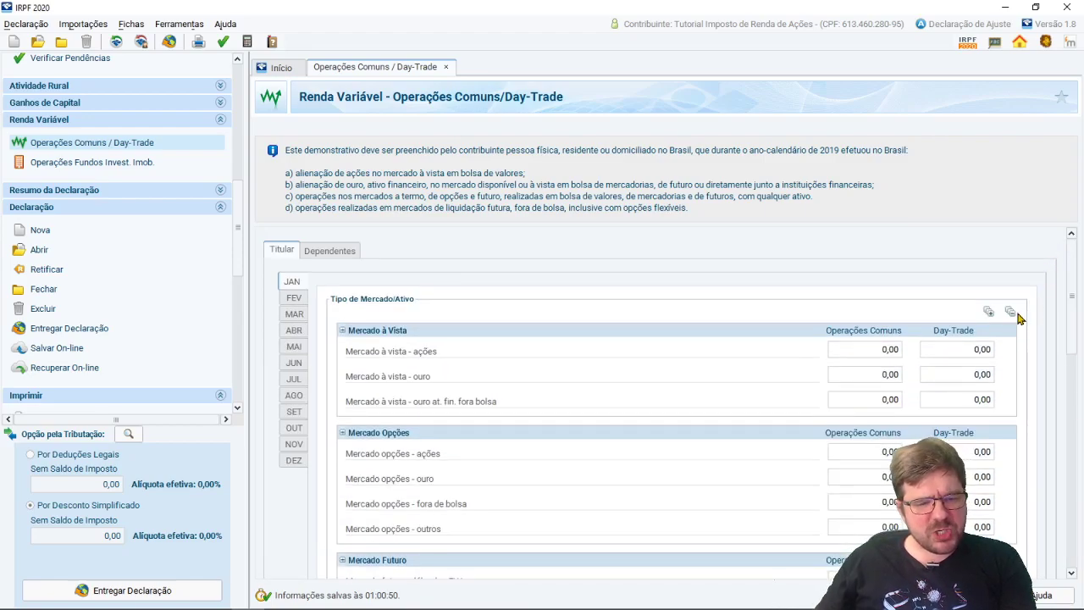